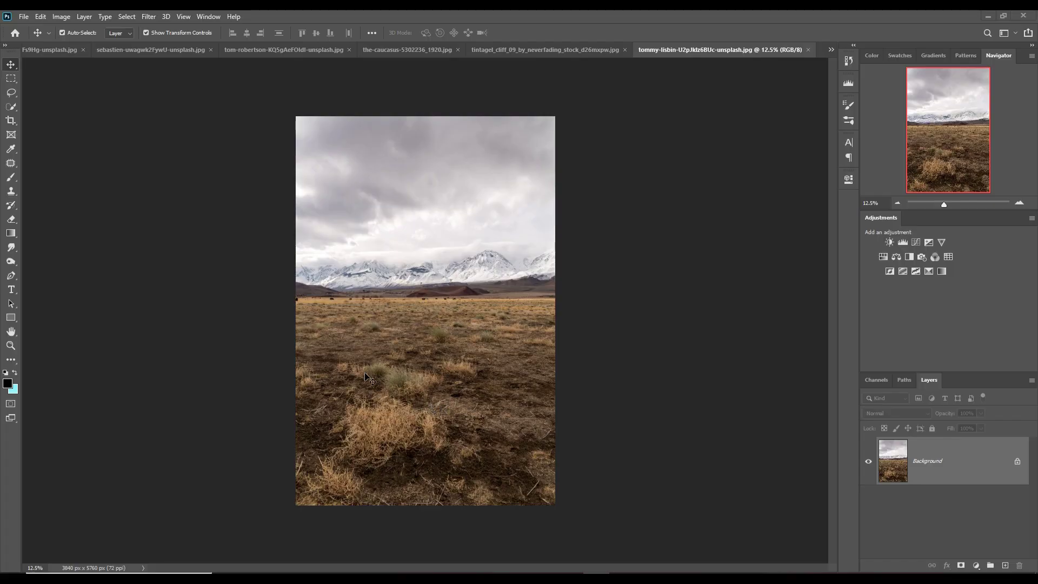
Step: Create a new blank white 3840 × 2160 px document from the recent preset
{"action": "left_click", "coordinate": [24, 16]}
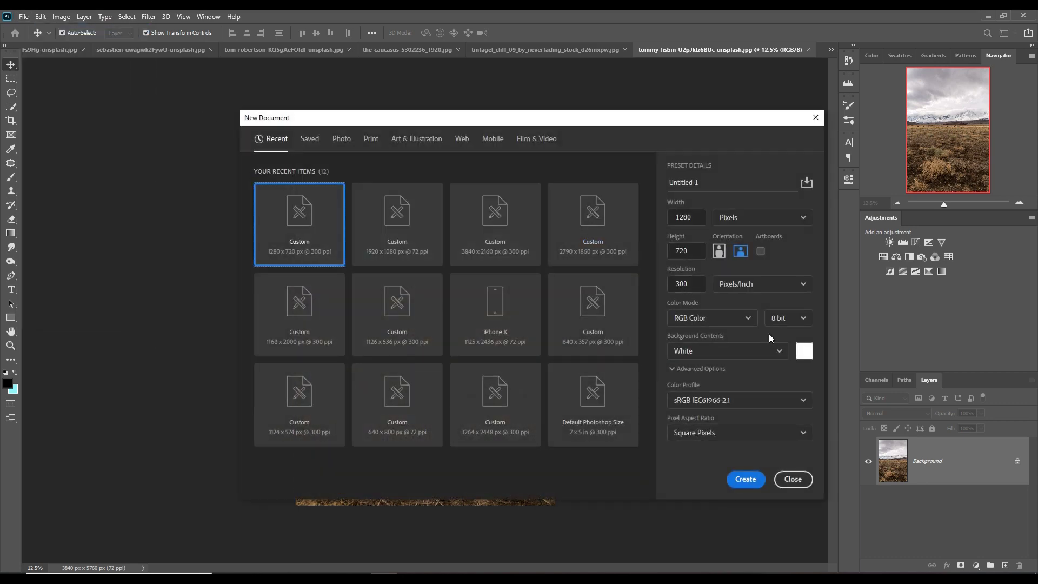
{"action": "left_click", "coordinate": [496, 227]}
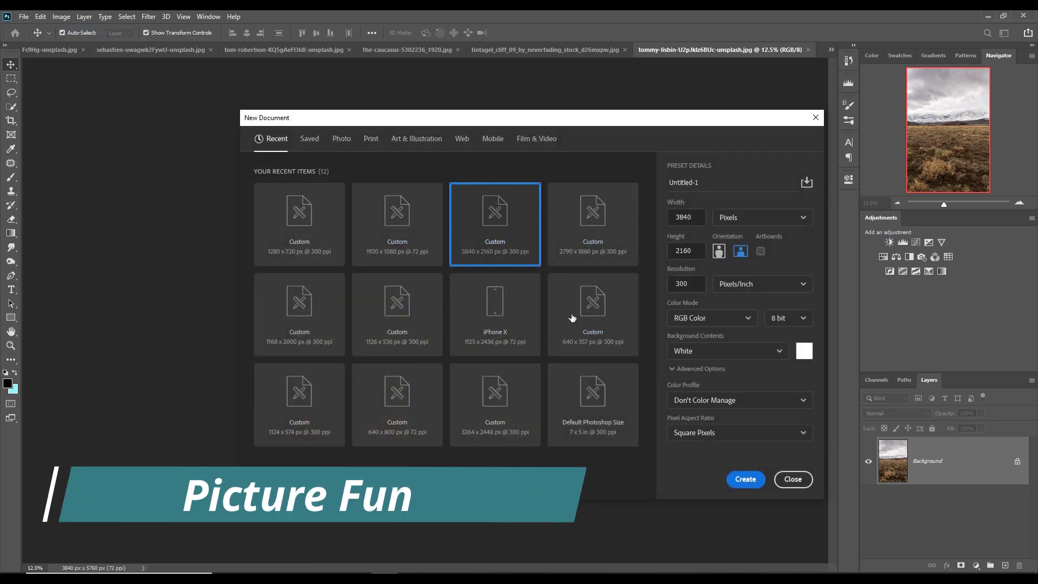
{"action": "left_click", "coordinate": [749, 481]}
Step: Float the sea-stack rock photo in its own window over the new document
{"action": "left_click", "coordinate": [831, 50]}
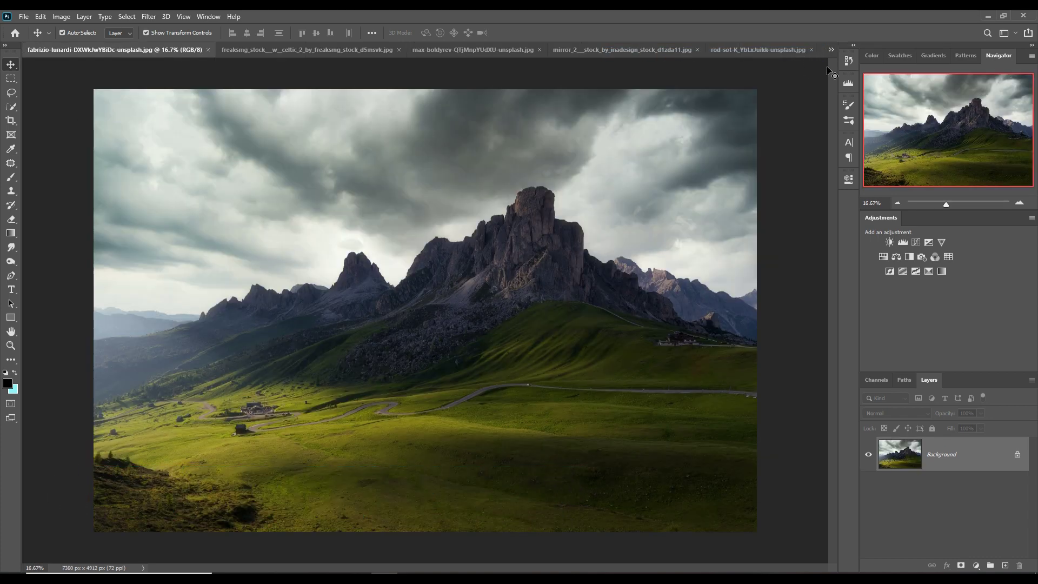
{"action": "left_click", "coordinate": [831, 49]}
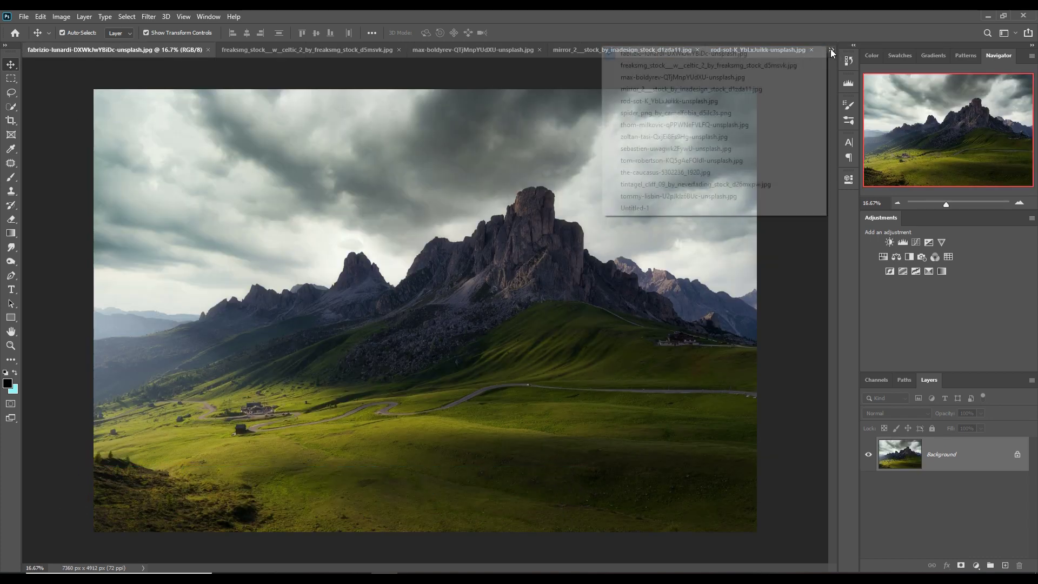
{"action": "left_click", "coordinate": [781, 66]}
{"action": "left_click", "coordinate": [831, 49]}
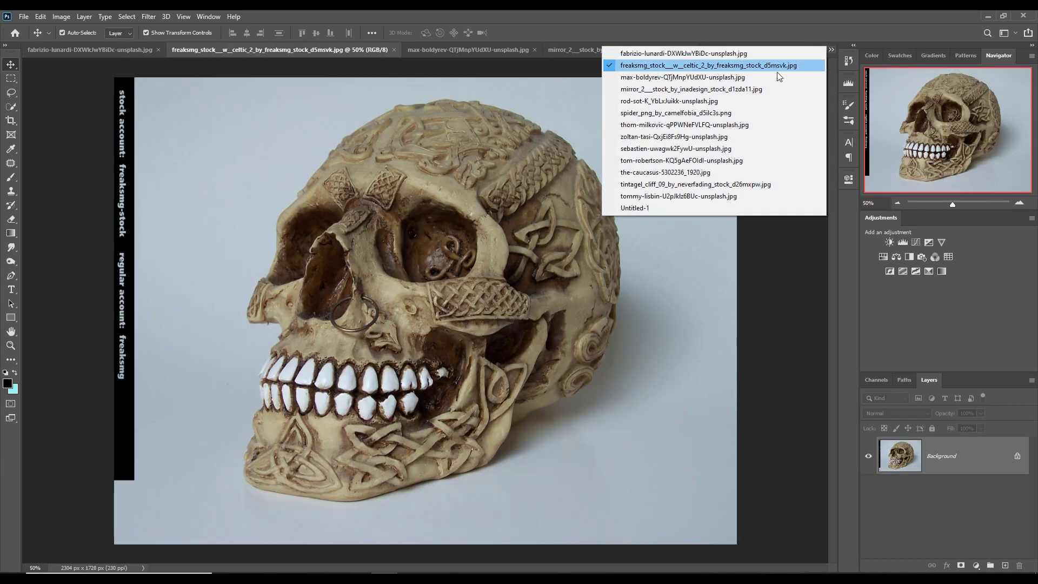
{"action": "left_click", "coordinate": [761, 79]}
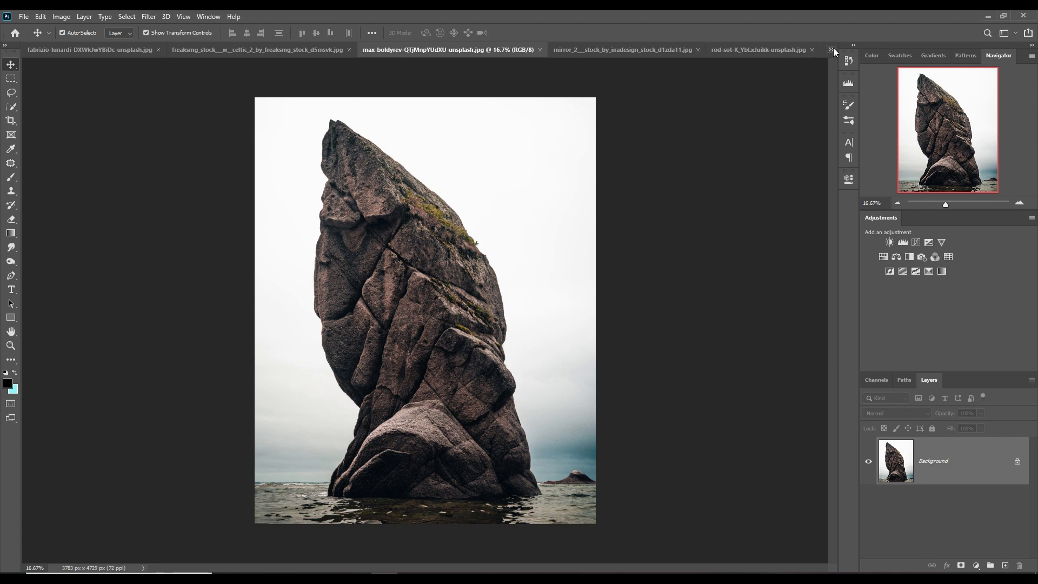
{"action": "left_click_drag", "start_coordinate": [469, 51], "coordinate": [469, 87]}
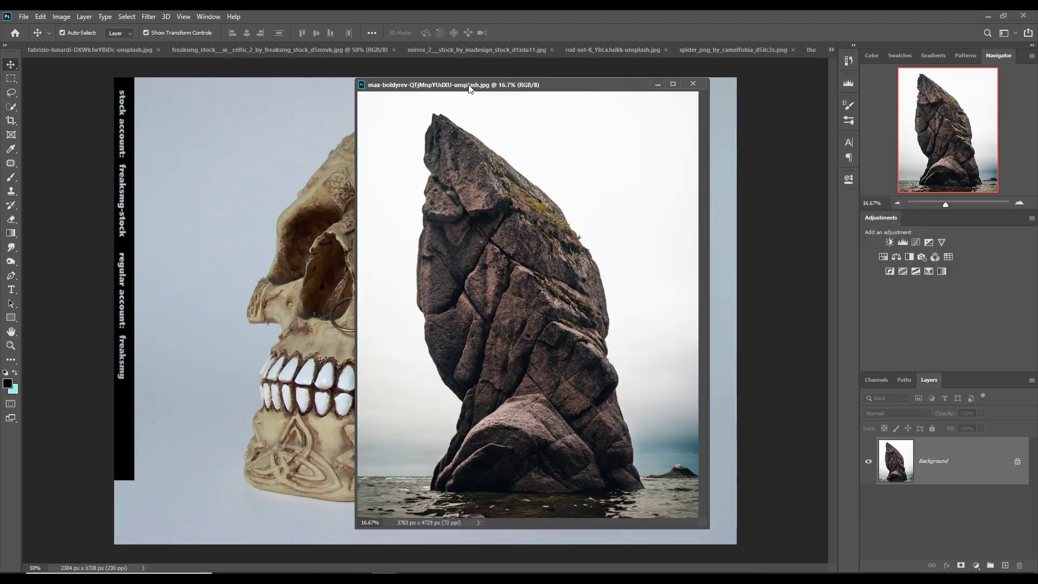
{"action": "left_click", "coordinate": [832, 49]}
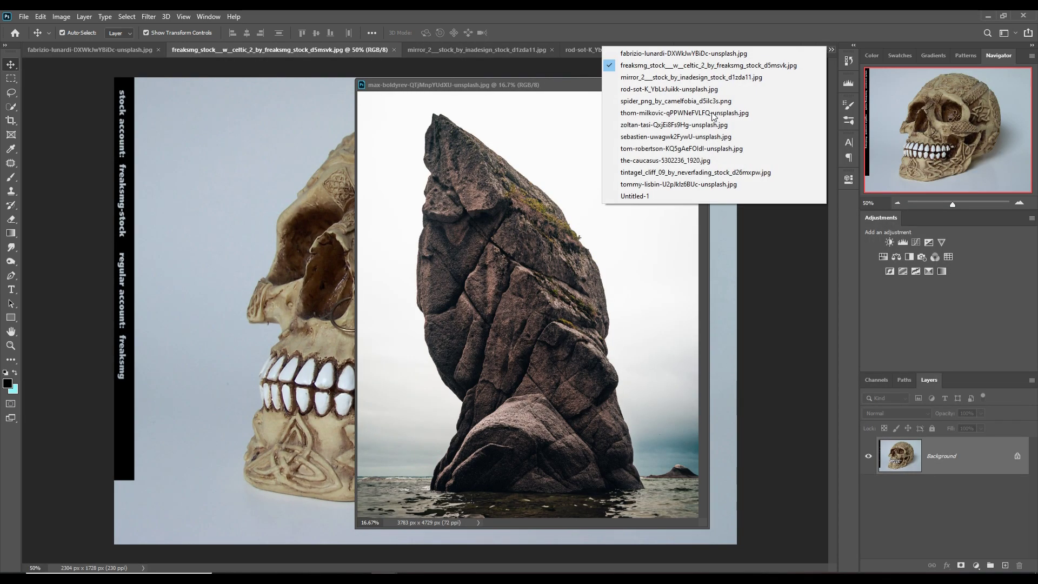
{"action": "left_click", "coordinate": [676, 196]}
{"action": "left_click_drag", "start_coordinate": [587, 87], "coordinate": [638, 93]}
Step: Select the rock with Select Subject and drag it into Untitled-1 as a layer
{"action": "left_click", "coordinate": [128, 17]}
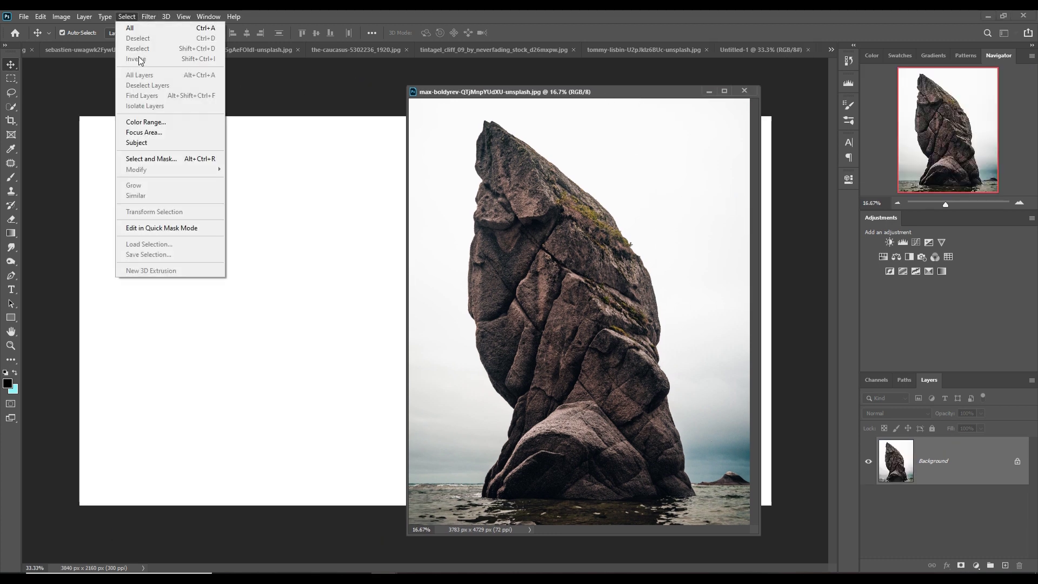
{"action": "left_click", "coordinate": [156, 144]}
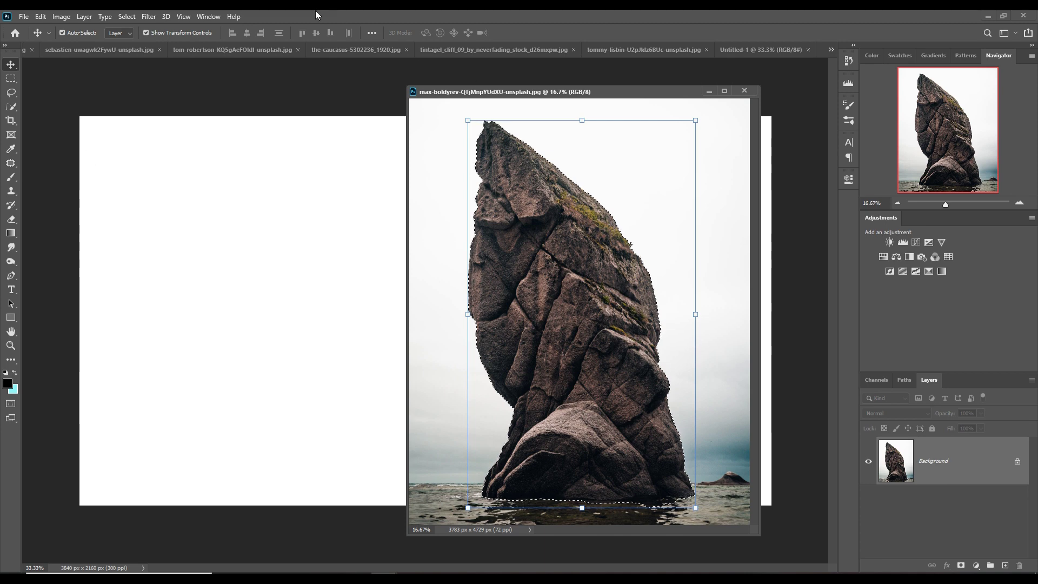
{"action": "left_click_drag", "start_coordinate": [648, 97], "coordinate": [663, 108]}
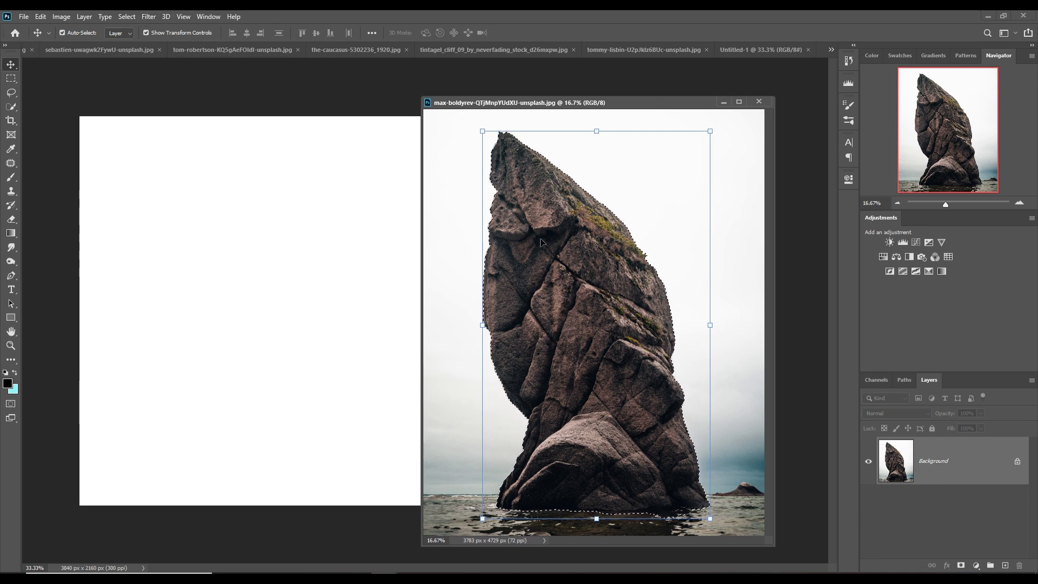
{"action": "mouse_move", "coordinate": [543, 242]}
{"action": "left_mouse_down"}
{"action": "mouse_move", "coordinate": [593, 228]}
{"action": "mouse_move", "coordinate": [324, 300]}
{"action": "left_mouse_up"}
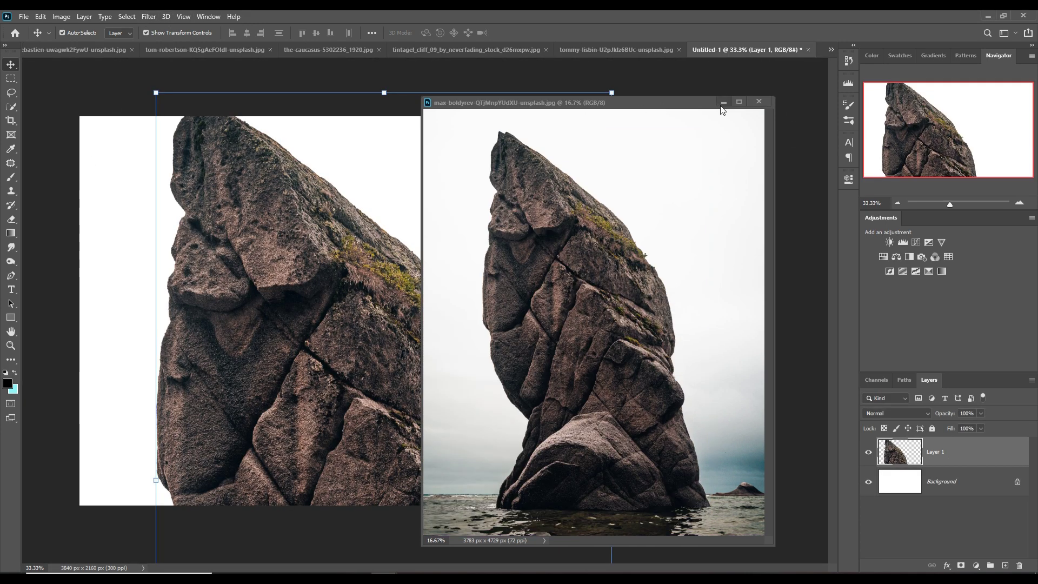
{"action": "left_click", "coordinate": [723, 103]}
Step: Rotate the rock so it lies low and place it along the canvas bottom
{"action": "left_click_drag", "start_coordinate": [623, 88], "coordinate": [281, 202]}
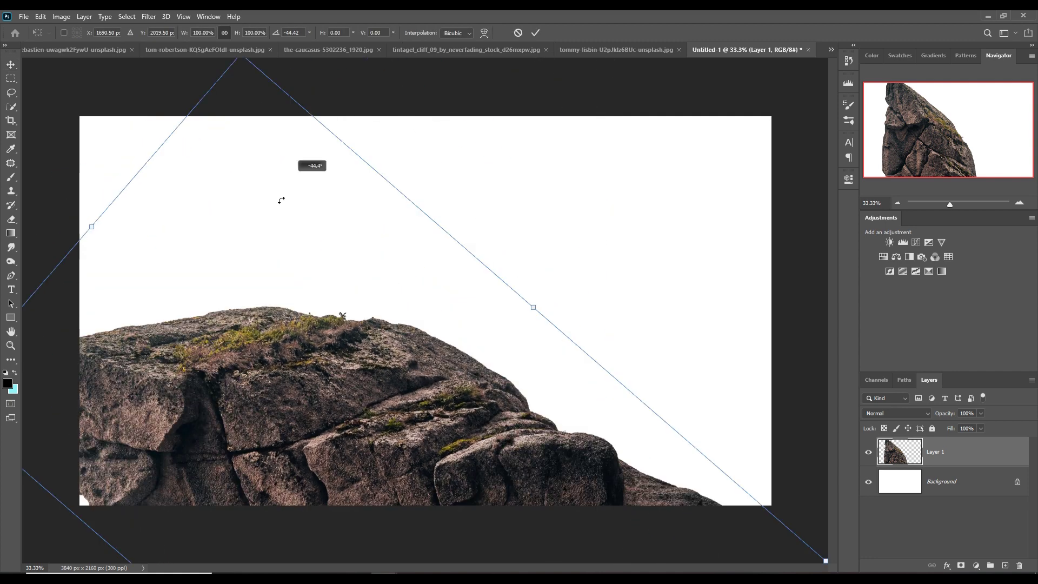
{"action": "mouse_move", "coordinate": [296, 387]}
{"action": "left_mouse_down"}
{"action": "mouse_move", "coordinate": [511, 488]}
{"action": "mouse_move", "coordinate": [522, 477]}
{"action": "left_mouse_up"}
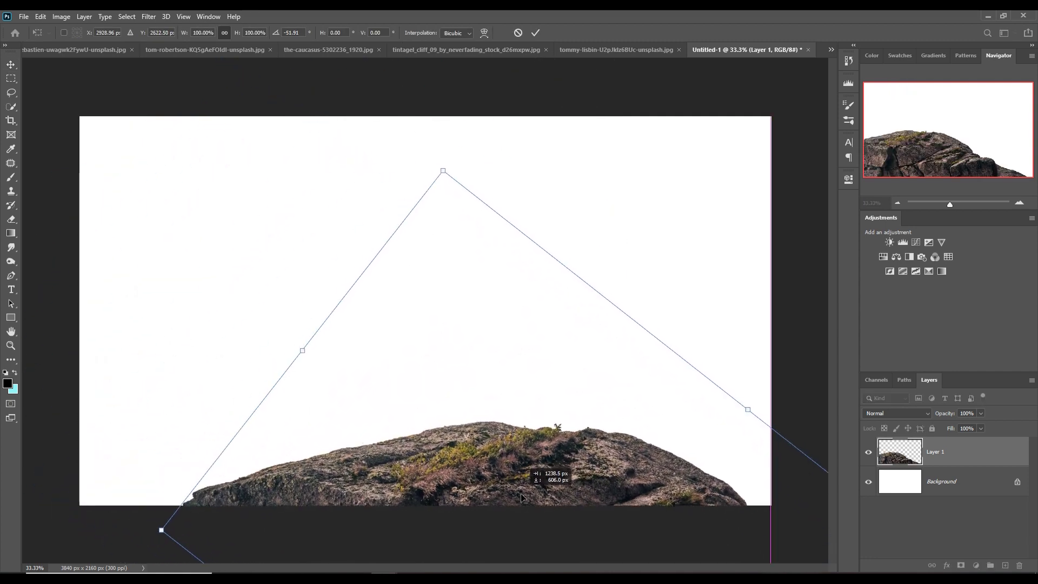
{"action": "left_click_drag", "start_coordinate": [737, 348], "coordinate": [742, 290]}
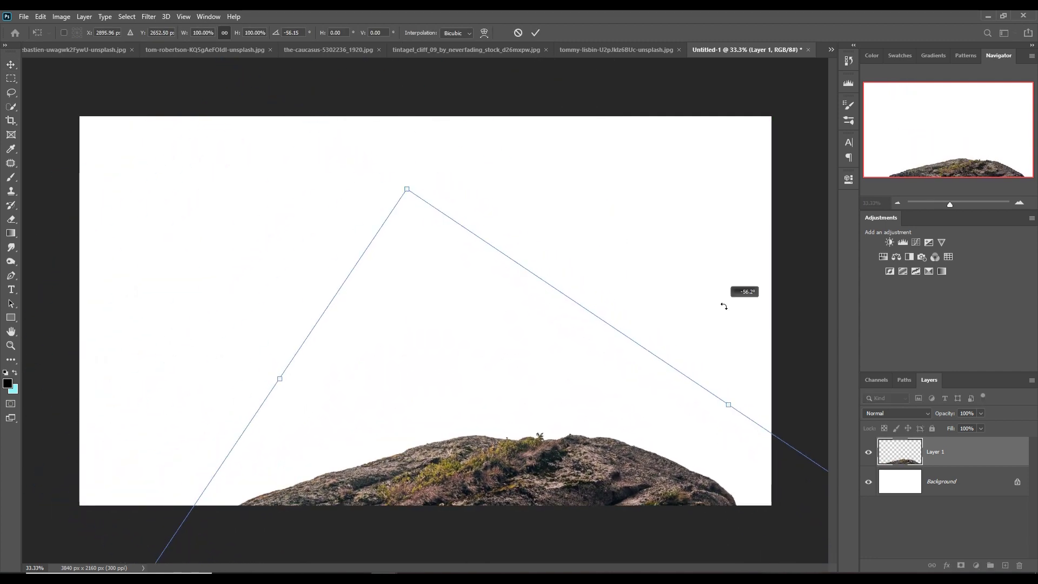
{"action": "mouse_move", "coordinate": [690, 467]}
{"action": "left_mouse_down"}
{"action": "mouse_move", "coordinate": [737, 453]}
{"action": "mouse_move", "coordinate": [563, 466]}
{"action": "left_mouse_up"}
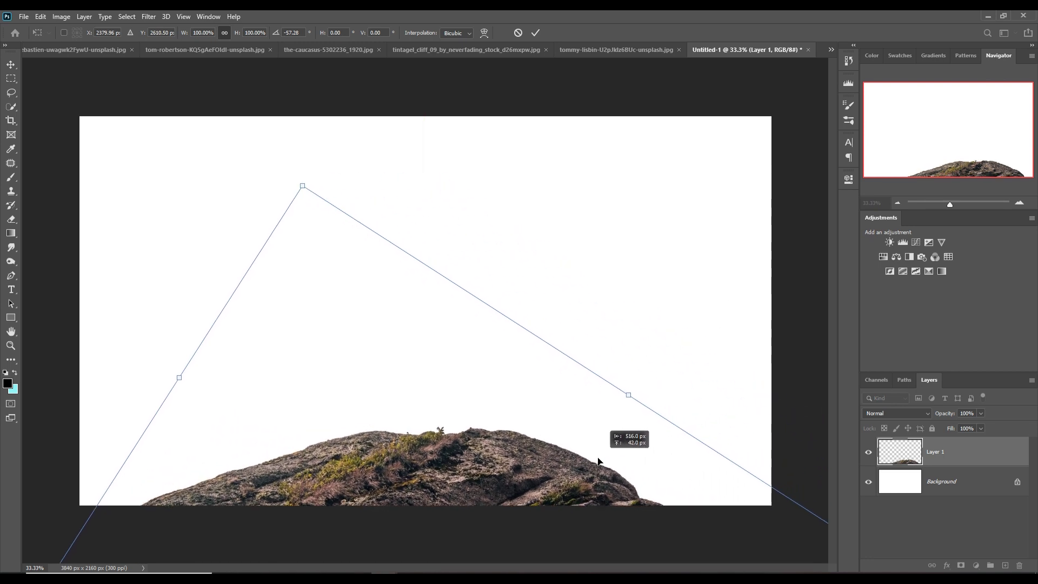
{"action": "left_click_drag", "start_coordinate": [566, 424], "coordinate": [603, 314]}
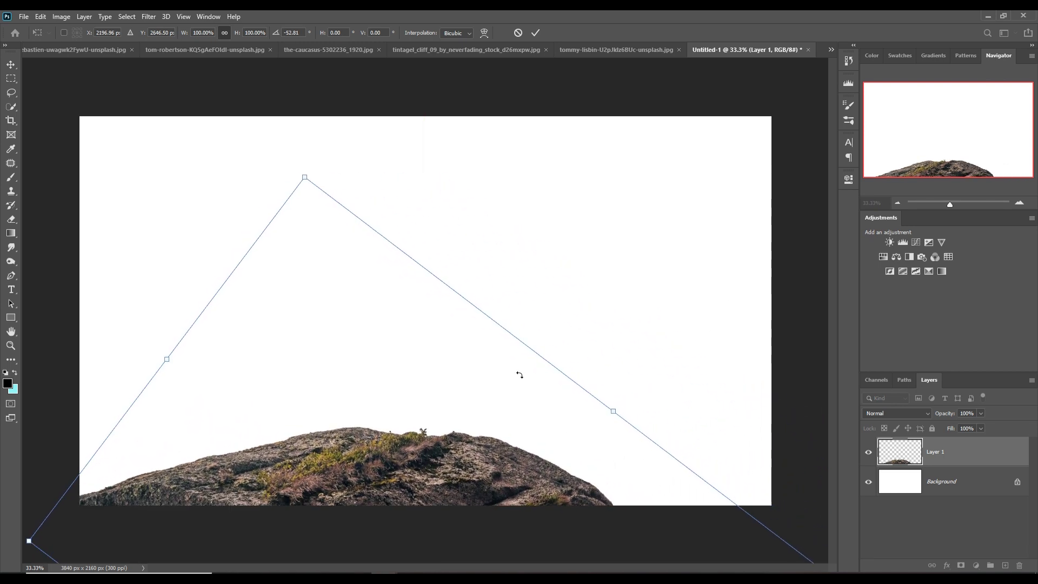
{"action": "left_click_drag", "start_coordinate": [519, 374], "coordinate": [503, 457]}
{"action": "left_click_drag", "start_coordinate": [420, 417], "coordinate": [491, 413]}
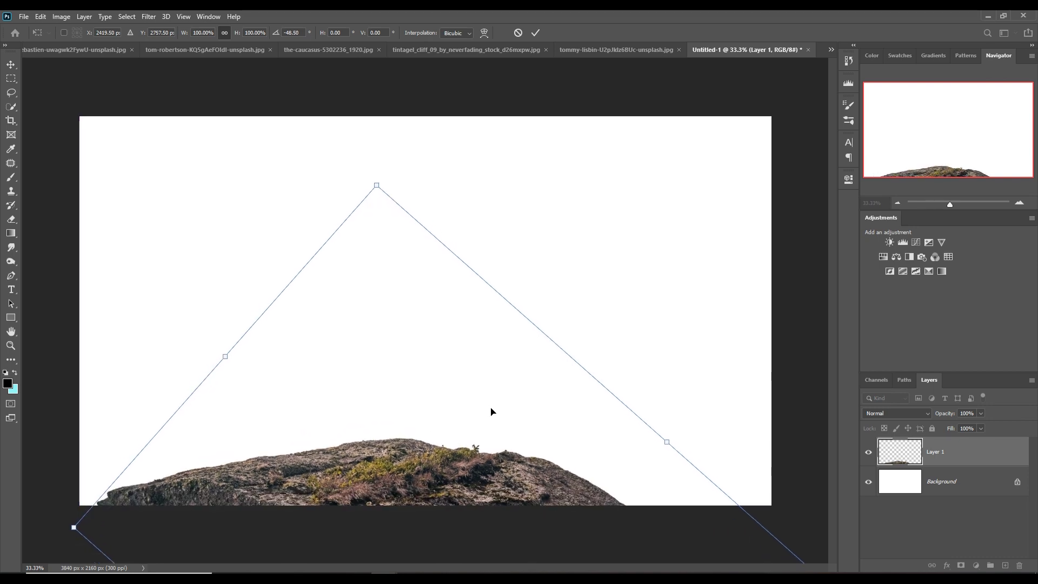
{"action": "key", "text": "Return"}
Step: Add two rotated rock copies to extend the ridge along the bottom
{"action": "key", "text": "ctrl+j"}
{"action": "key", "text": "ctrl+t"}
{"action": "mouse_move", "coordinate": [92, 431]}
{"action": "left_mouse_down"}
{"action": "mouse_move", "coordinate": [714, 376]}
{"action": "mouse_move", "coordinate": [422, 388]}
{"action": "left_mouse_up"}
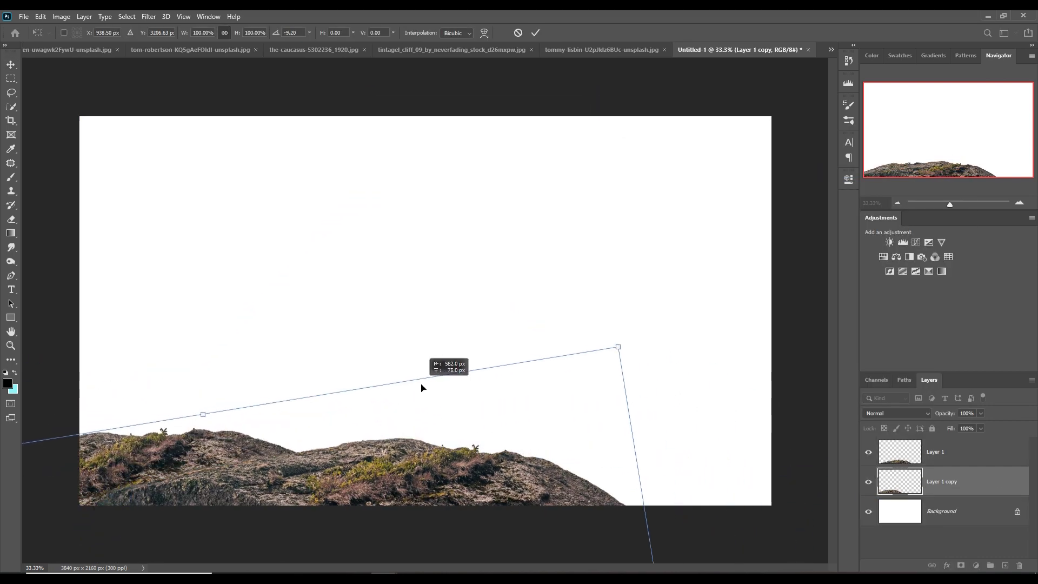
{"action": "key", "text": "Return"}
{"action": "key", "text": "ctrl+j"}
{"action": "left_click_drag", "start_coordinate": [433, 433], "coordinate": [732, 455]}
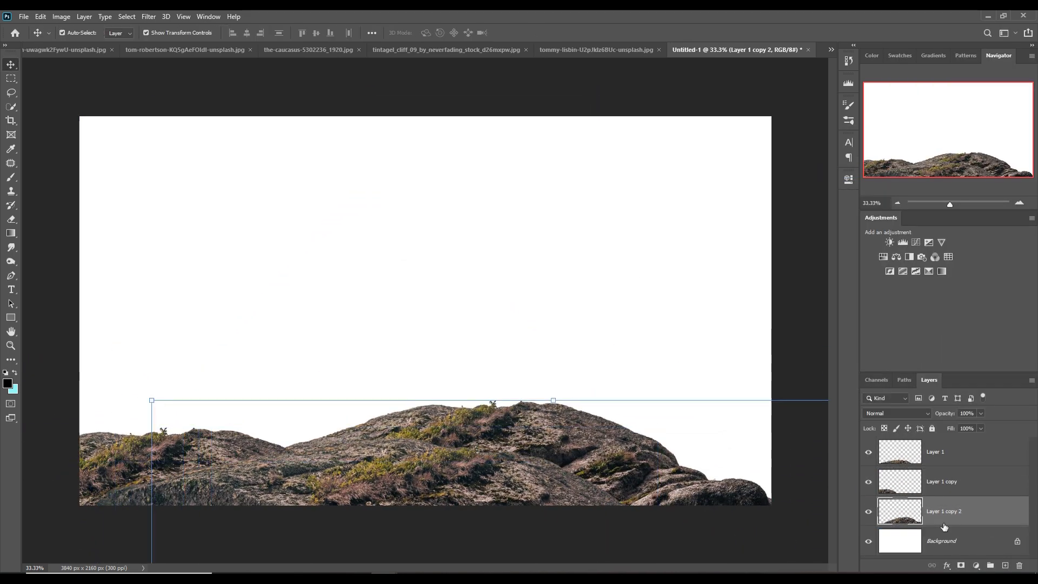
{"action": "left_click_drag", "start_coordinate": [624, 440], "coordinate": [737, 446]}
Step: Copy the grassland ground into the composite and narrow it to about 83% width
{"action": "left_click", "coordinate": [595, 49]}
{"action": "left_click", "coordinate": [10, 78]}
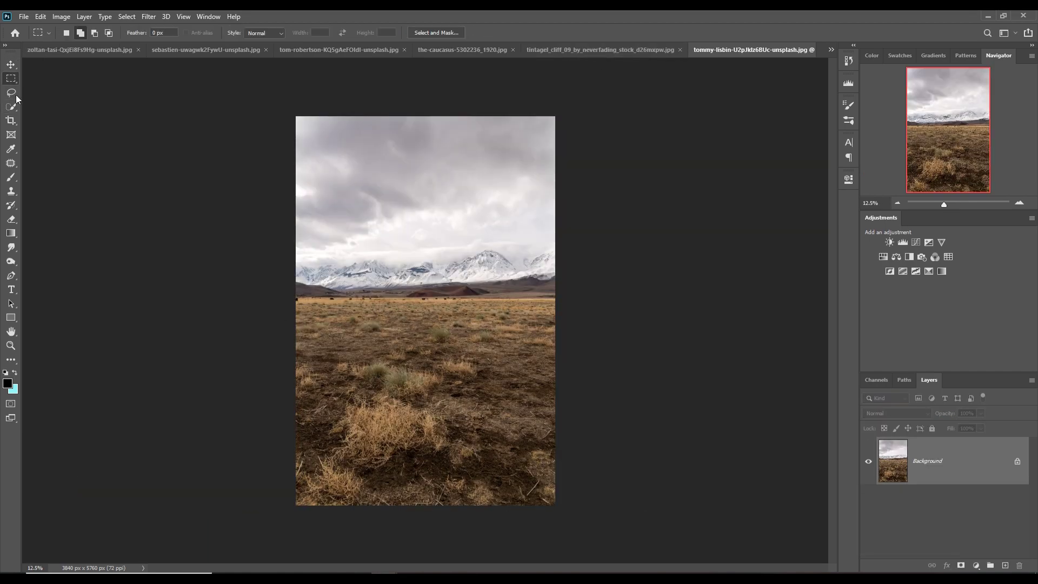
{"action": "key", "text": "ctrl+c"}
{"action": "key", "text": "ctrl+v"}
{"action": "key", "text": "ctrl+t"}
{"action": "left_click_drag", "start_coordinate": [753, 374], "coordinate": [640, 375]}
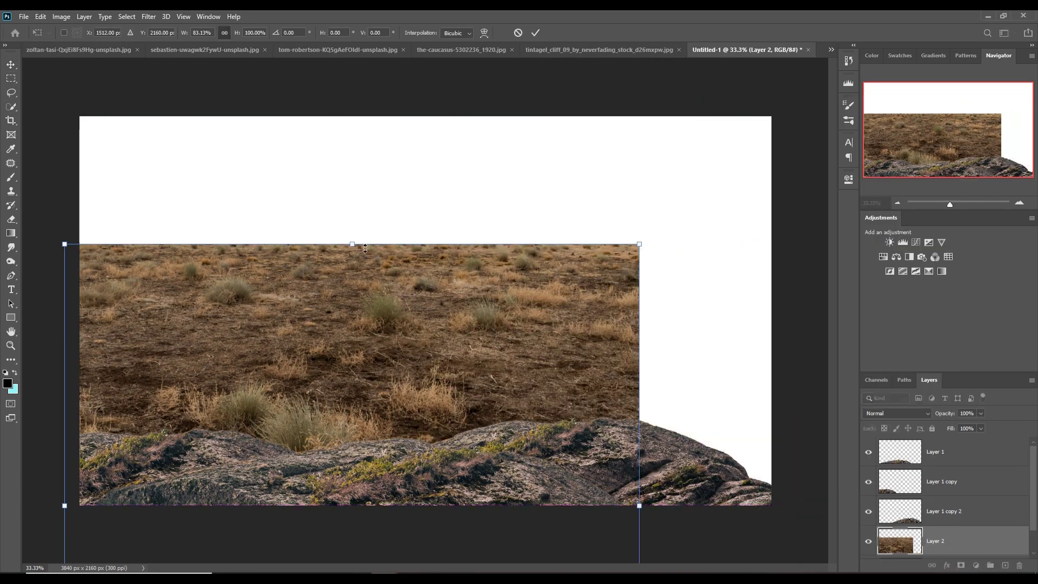
{"action": "left_click_drag", "start_coordinate": [365, 248], "coordinate": [357, 391]}
{"action": "key", "text": "Return"}
Step: Duplicate the top rock into a big left mound and enlarge the grass over it
{"action": "right_click", "coordinate": [919, 457]}
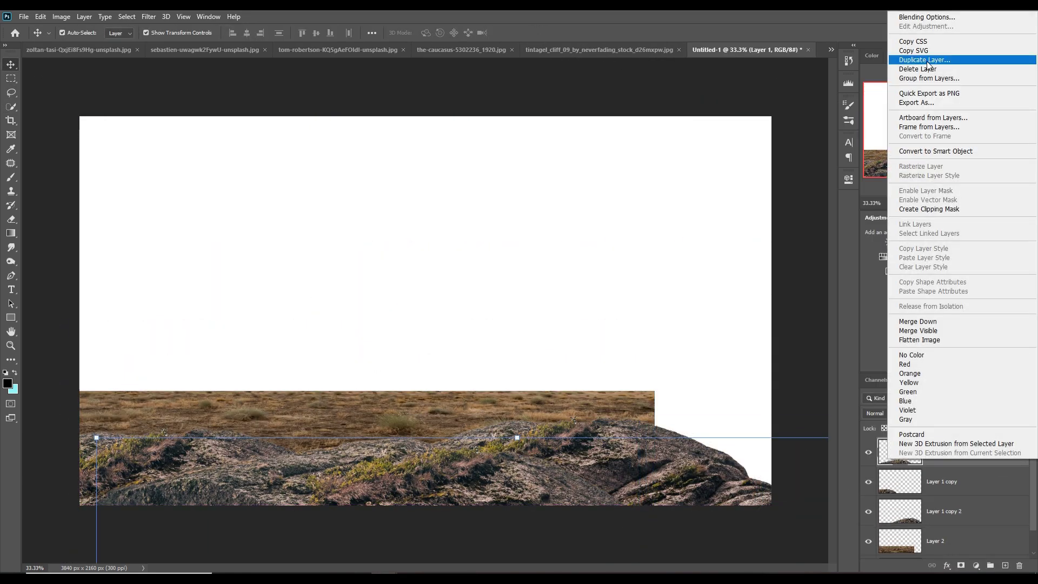
{"action": "left_click", "coordinate": [928, 60]}
{"action": "key", "text": "Return"}
{"action": "left_click_drag", "start_coordinate": [379, 471], "coordinate": [147, 323]}
{"action": "left_click_drag", "start_coordinate": [708, 243], "coordinate": [674, 304]}
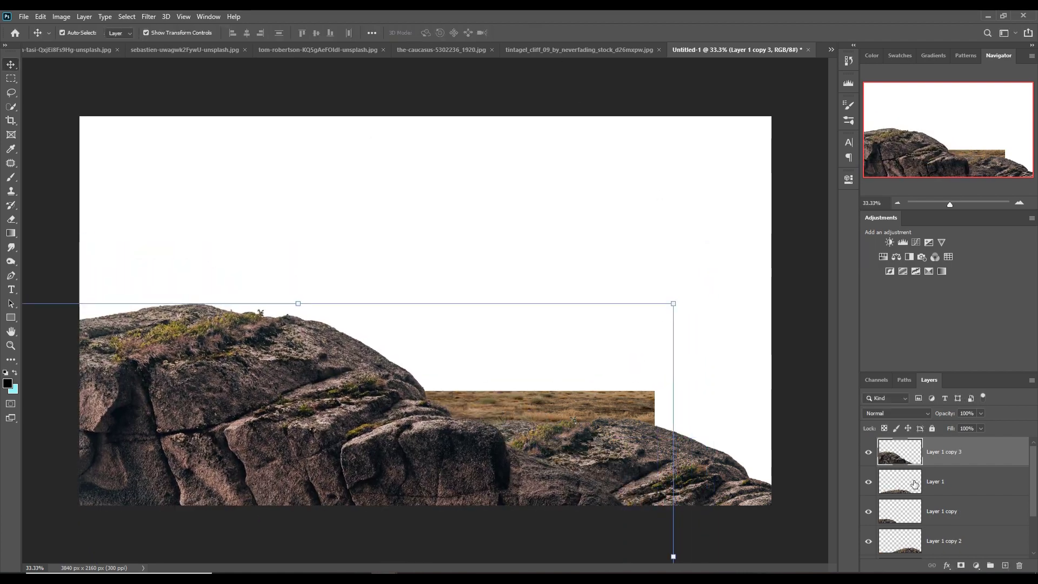
{"action": "scroll", "coordinate": [914, 484], "scroll_direction": "up", "scroll_amount": 1}
{"action": "left_click_drag", "start_coordinate": [427, 391], "coordinate": [31, 300]}
Step: Clip the grass to the rock mound, mask it with black, and merge them
{"action": "right_click", "coordinate": [962, 484]}
{"action": "left_click", "coordinate": [919, 239]}
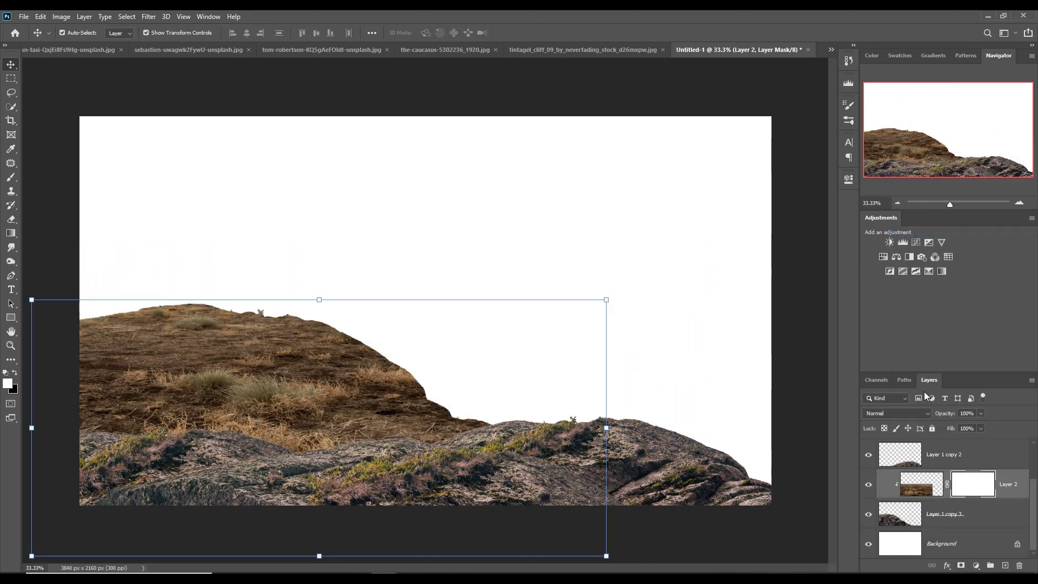
{"action": "key", "text": "b"}
{"action": "key", "text": "x"}
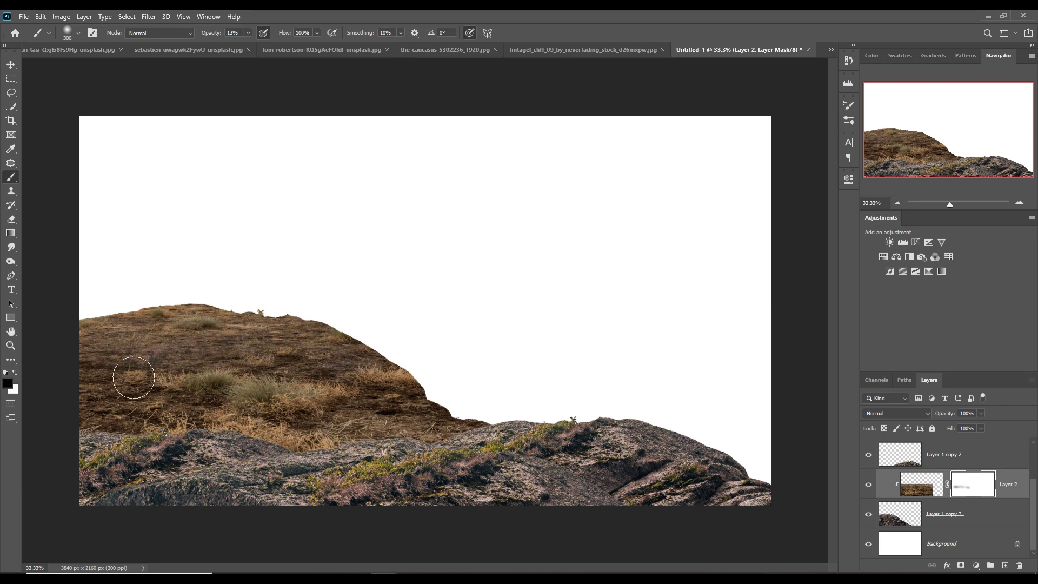
{"action": "key", "text": "v"}
{"action": "key", "text": "ctrl+e"}
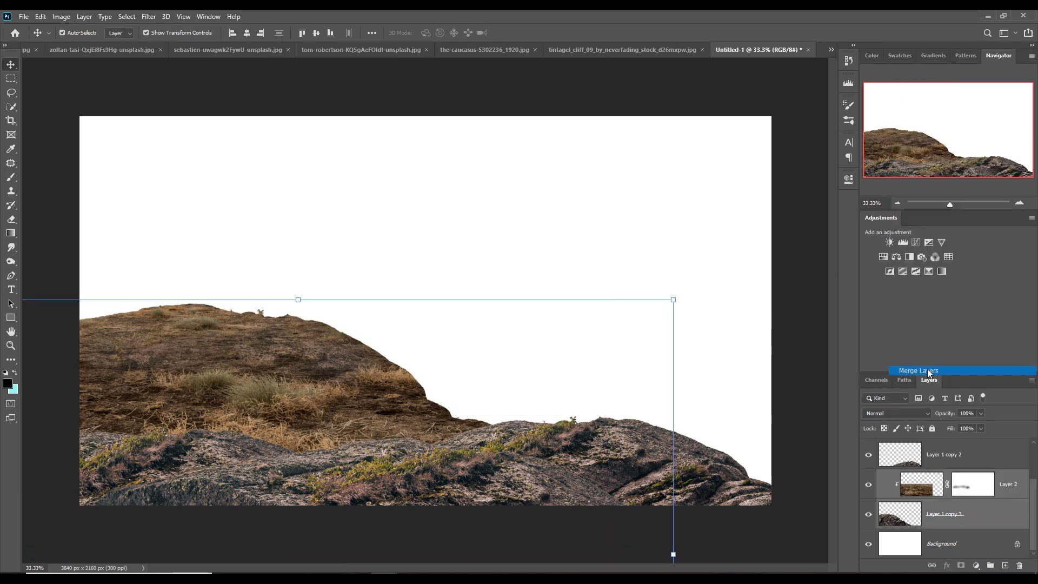
Step: Warp the mound's top edge into a curve
{"action": "left_click", "coordinate": [41, 16]}
{"action": "left_click", "coordinate": [186, 336]}
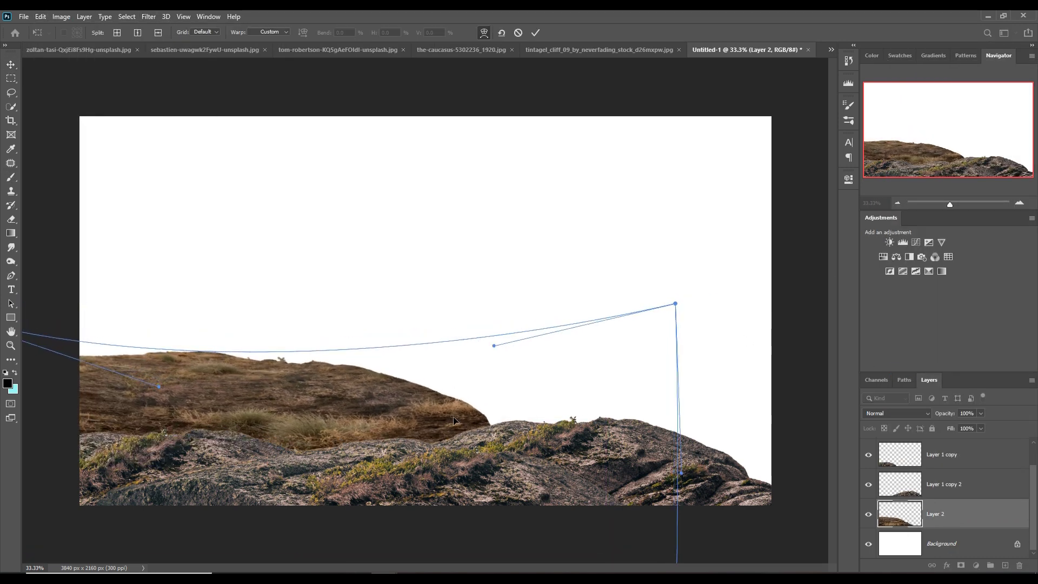
{"action": "left_click_drag", "start_coordinate": [454, 416], "coordinate": [201, 358]}
{"action": "key", "text": "Return"}
{"action": "left_click", "coordinate": [831, 49]}
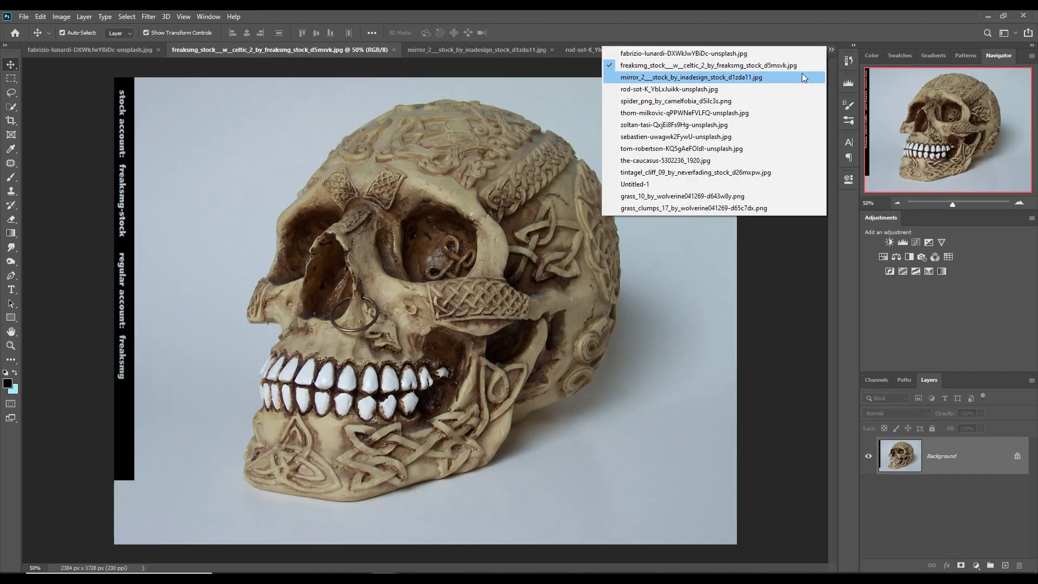
Step: Tilt the skull counter-clockwise in Untitled-1, then bring up the grass-and-sky photo
{"action": "left_click", "coordinate": [783, 65]}
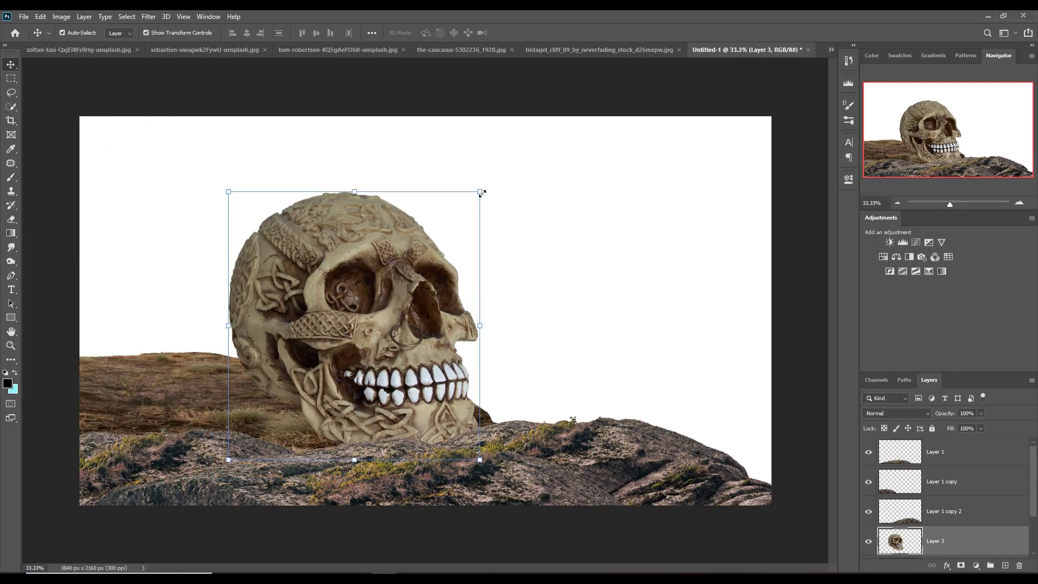
{"action": "left_click_drag", "start_coordinate": [481, 193], "coordinate": [453, 200]}
{"action": "key", "text": "Return"}
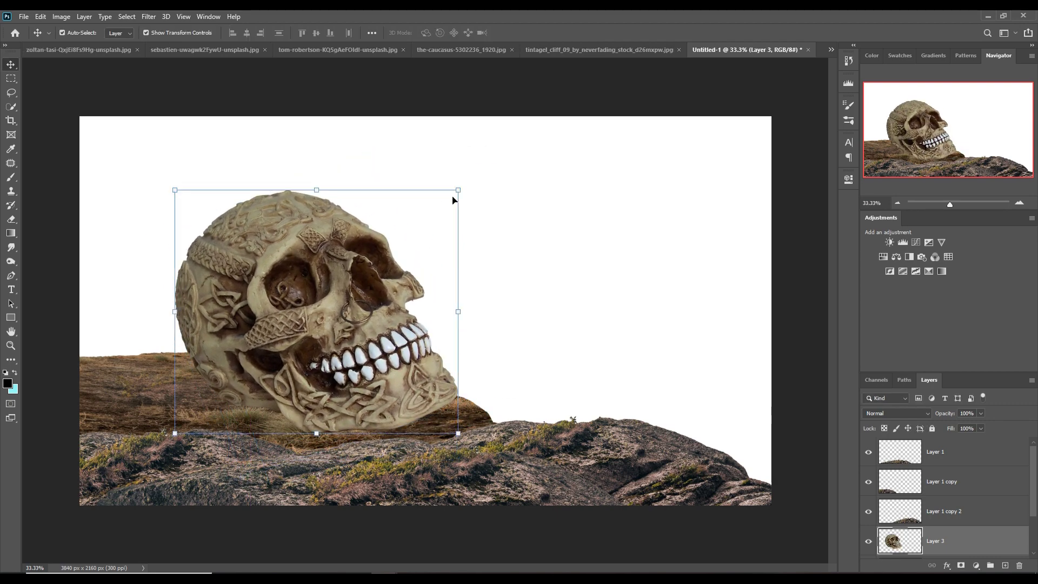
{"action": "left_click", "coordinate": [831, 49]}
{"action": "left_click", "coordinate": [870, 126]}
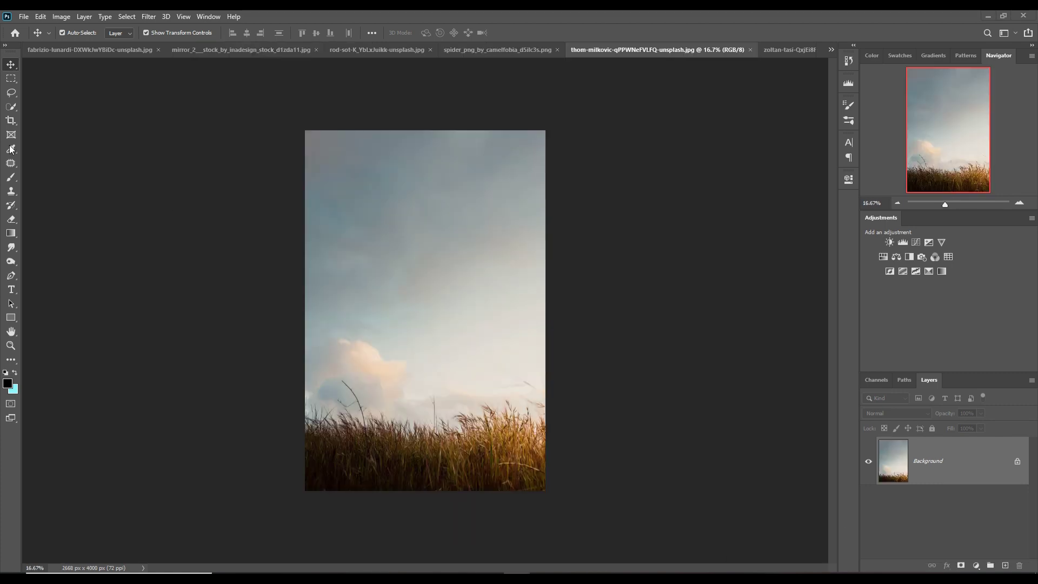
Step: Duplicate the Background layer and crop the photo down to the grass strip
{"action": "right_click", "coordinate": [947, 452]}
{"action": "left_click", "coordinate": [968, 333]}
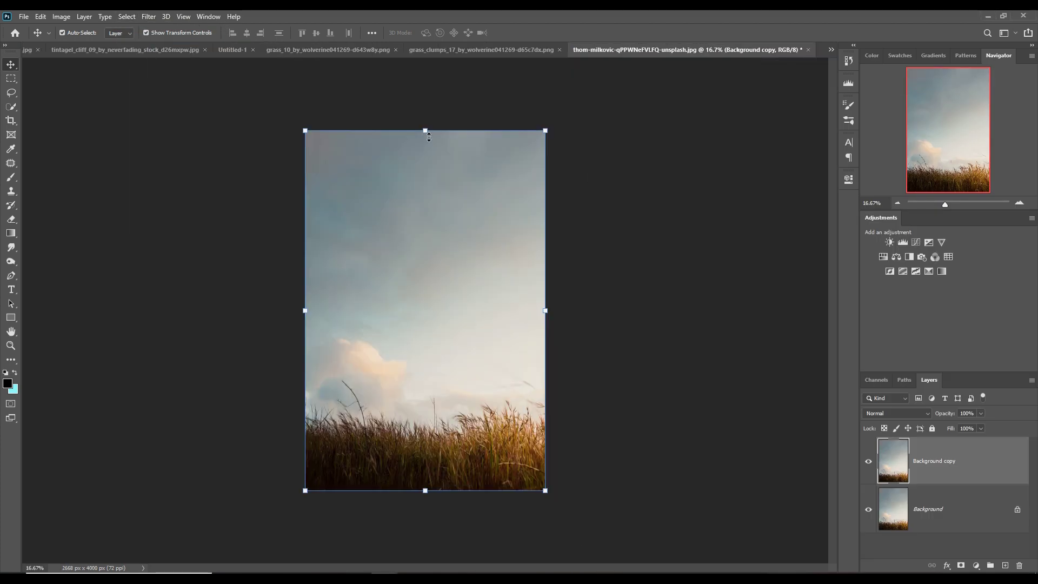
{"action": "key", "text": "c"}
{"action": "left_click_drag", "start_coordinate": [424, 131], "coordinate": [421, 267]}
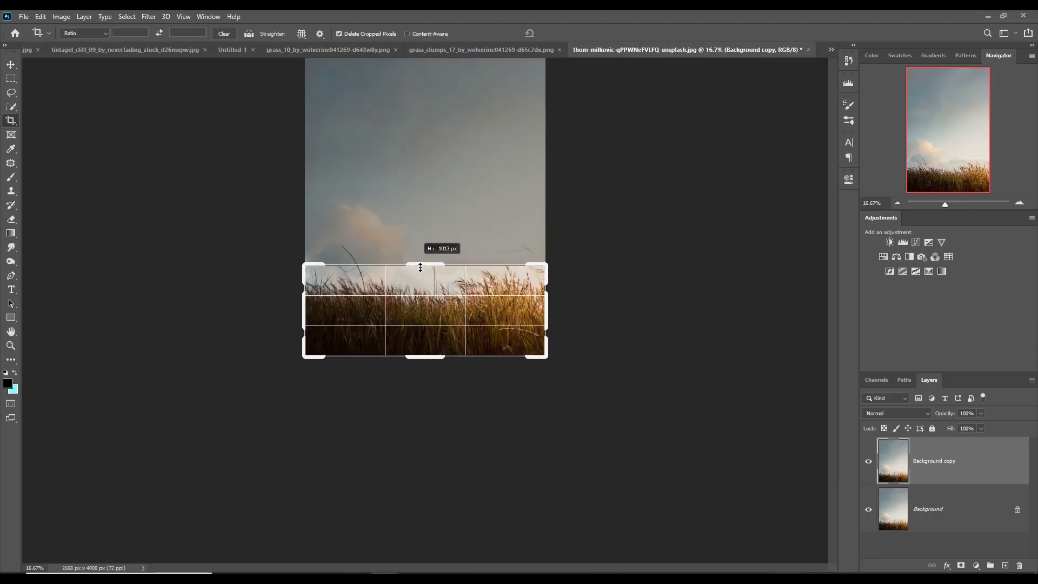
{"action": "left_click", "coordinate": [565, 35]}
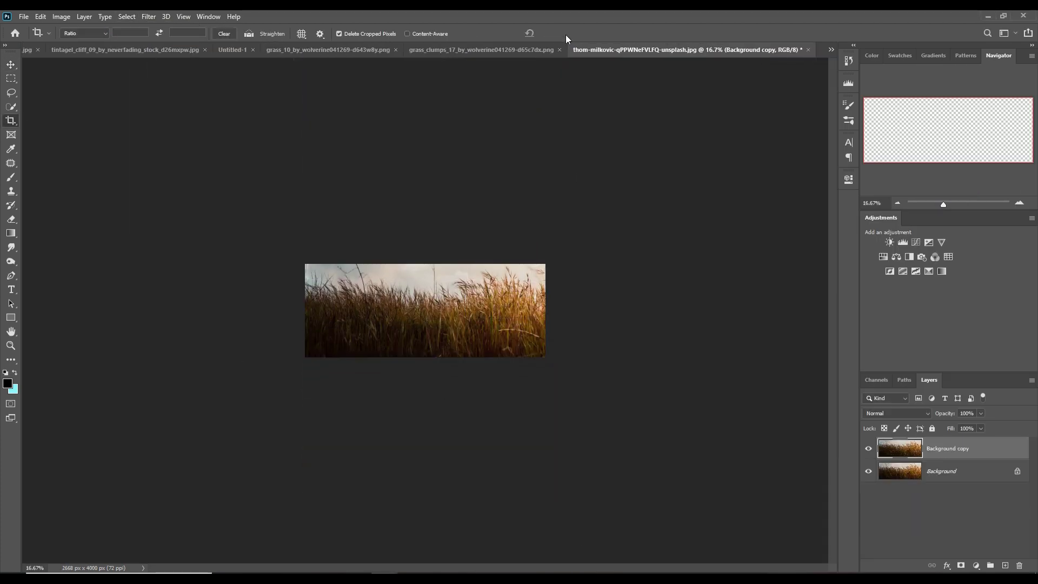
Step: Select the grass blades with Color Range and Select Subject, then float the window
{"action": "left_click", "coordinate": [128, 17]}
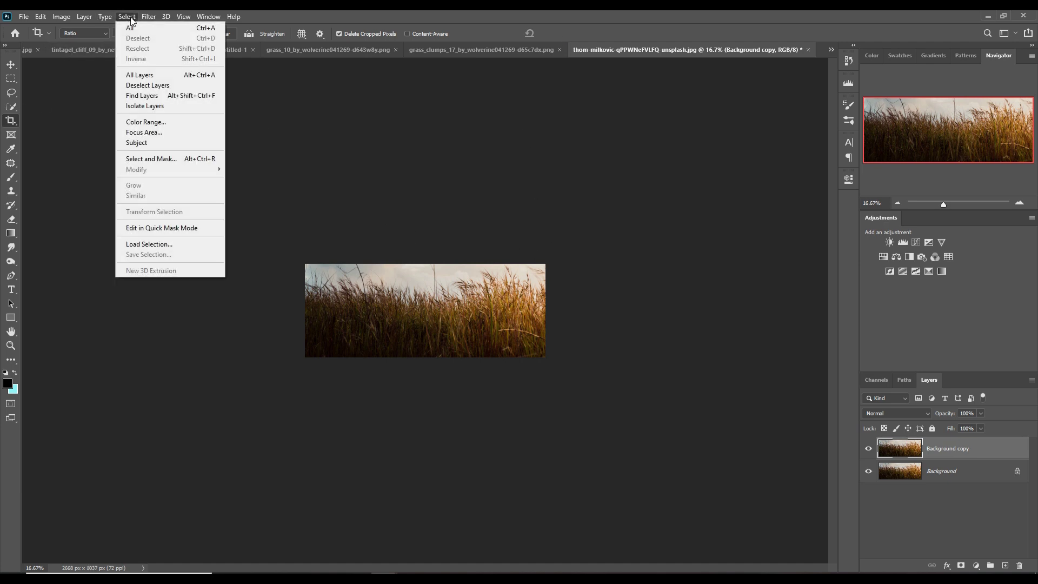
{"action": "left_click", "coordinate": [146, 122]}
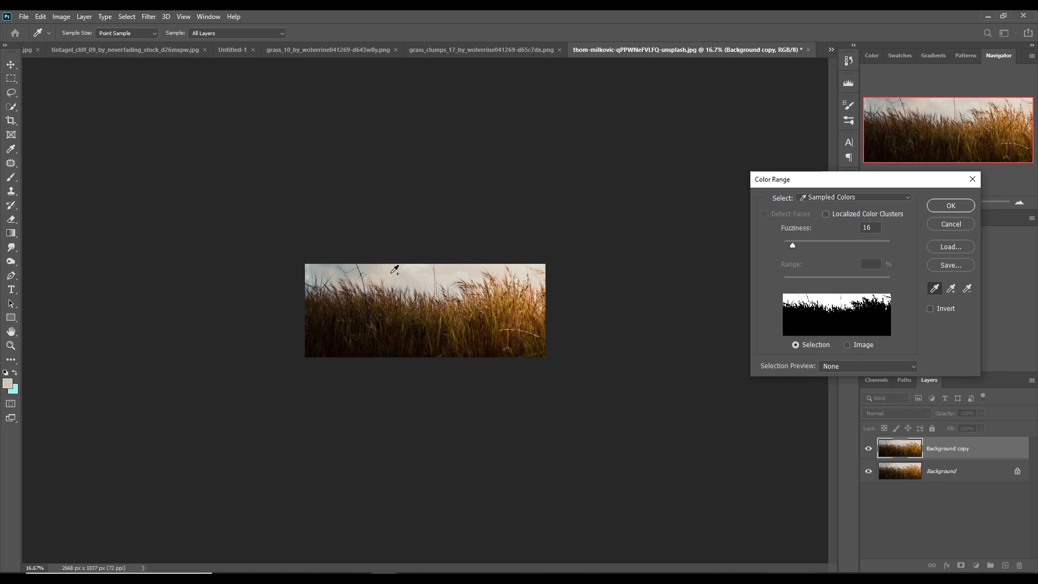
{"action": "left_click", "coordinate": [941, 208]}
{"action": "key", "text": "c"}
{"action": "left_click", "coordinate": [126, 17]}
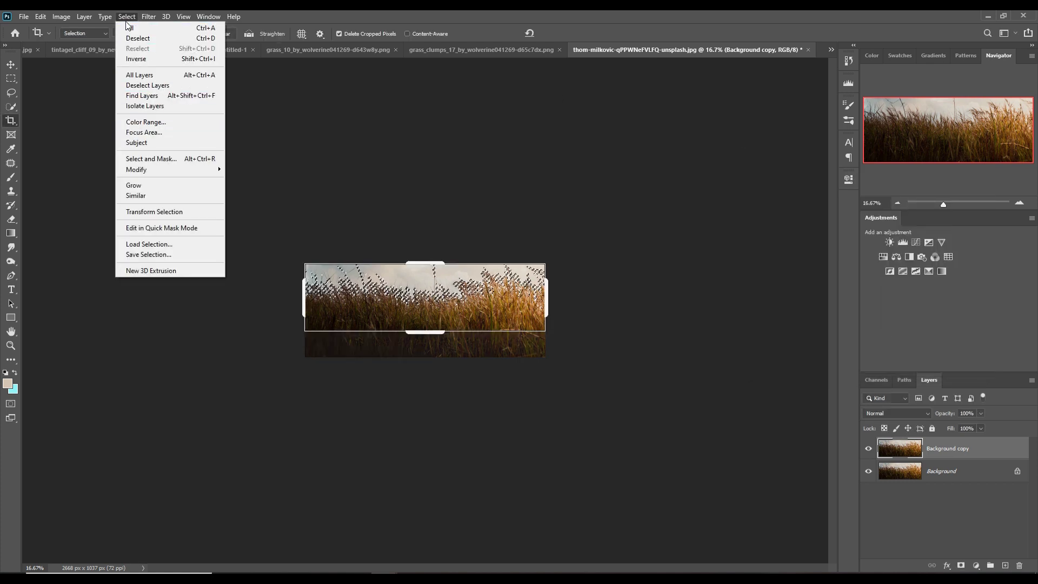
{"action": "left_click", "coordinate": [138, 142]}
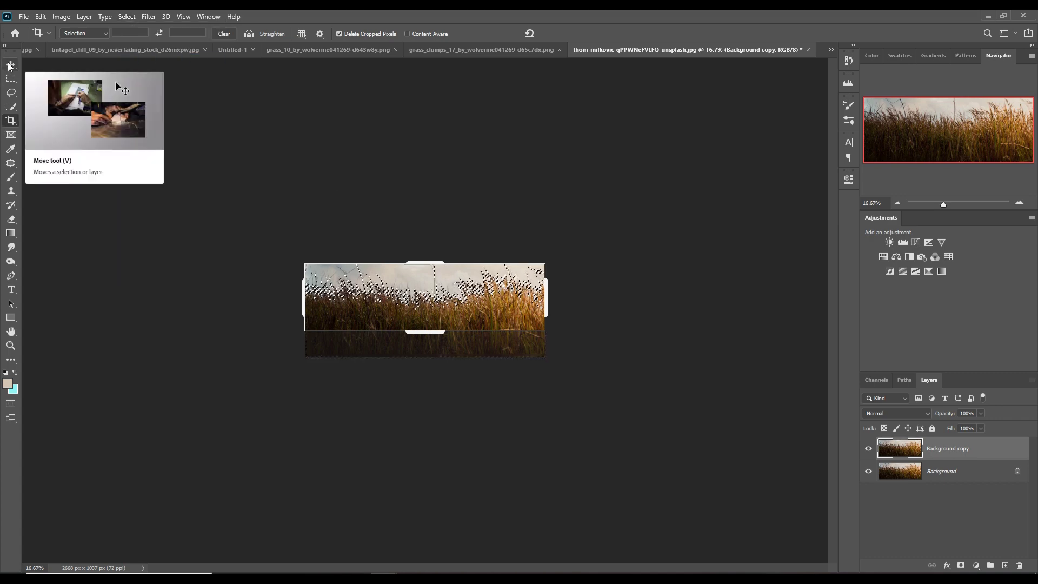
{"action": "left_click", "coordinate": [10, 65]}
{"action": "left_click_drag", "start_coordinate": [635, 50], "coordinate": [644, 99]}
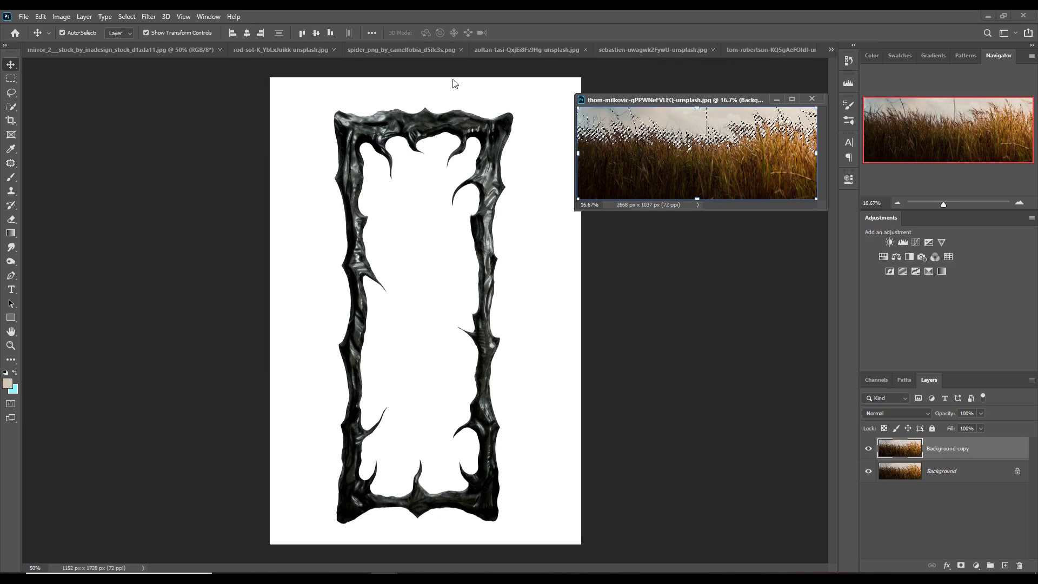
Step: Drag the grass strip into Untitled-1 and place it nearly level in front of the skull's base
{"action": "left_click", "coordinate": [833, 49]}
{"action": "left_click", "coordinate": [886, 161]}
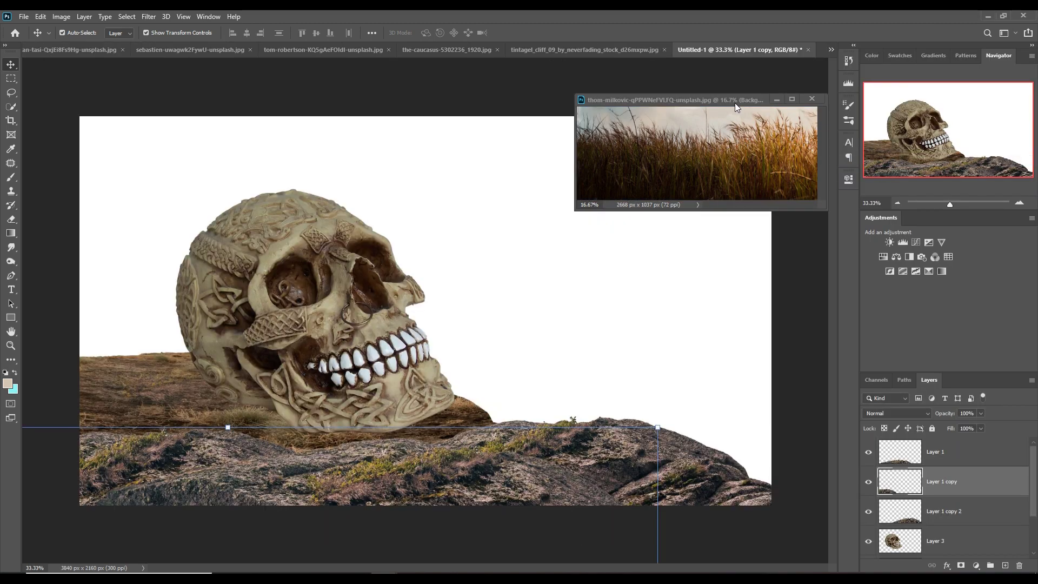
{"action": "mouse_move", "coordinate": [726, 182]}
{"action": "left_mouse_down"}
{"action": "mouse_move", "coordinate": [417, 290]}
{"action": "mouse_move", "coordinate": [358, 450]}
{"action": "mouse_move", "coordinate": [330, 472]}
{"action": "left_mouse_up"}
{"action": "left_click", "coordinate": [777, 101]}
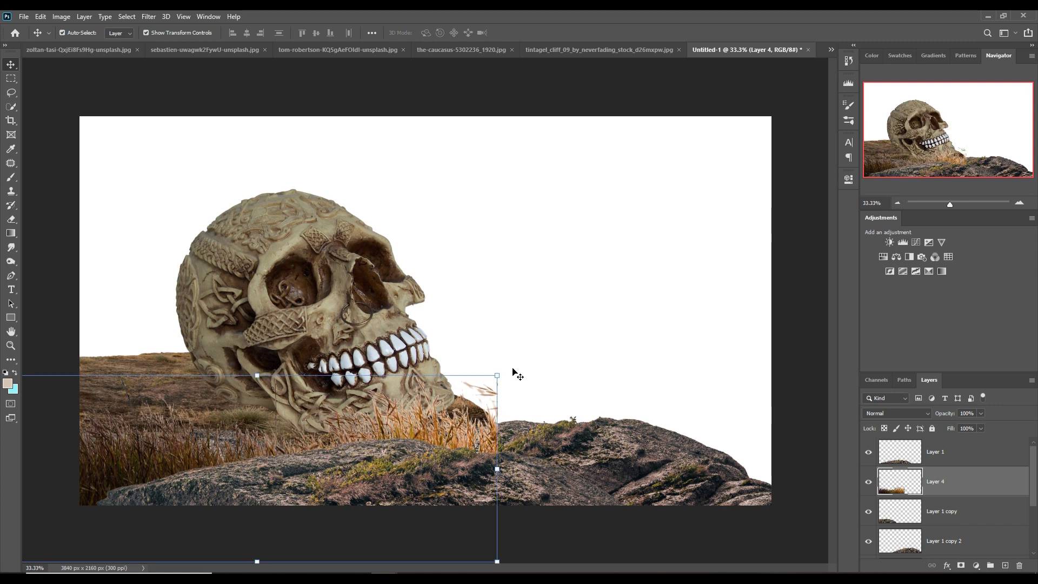
{"action": "mouse_move", "coordinate": [509, 372]}
{"action": "left_mouse_down"}
{"action": "mouse_move", "coordinate": [518, 387]}
{"action": "mouse_move", "coordinate": [478, 433]}
{"action": "left_mouse_up"}
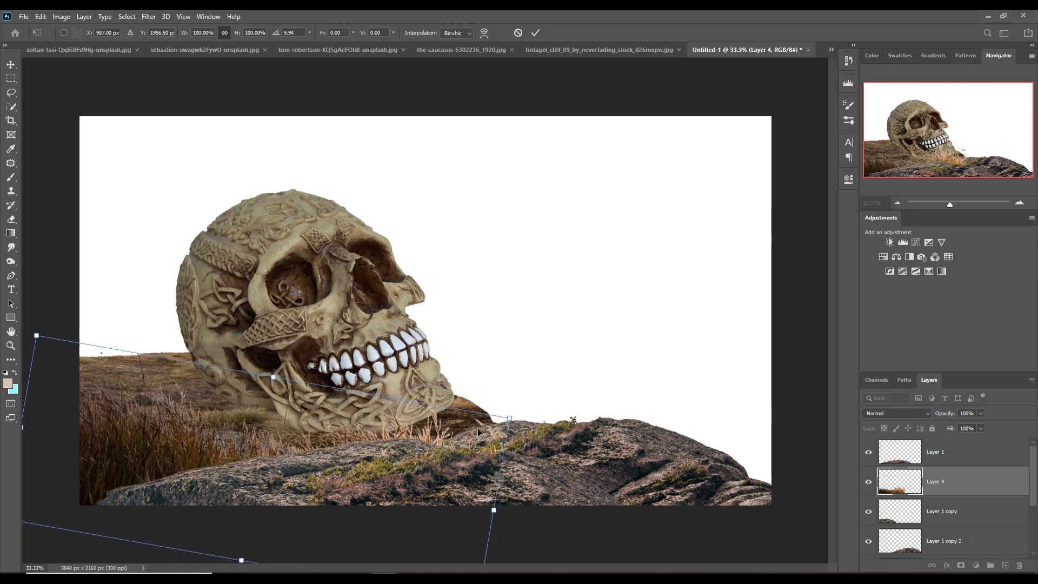
{"action": "mouse_move", "coordinate": [341, 440]}
{"action": "left_mouse_down"}
{"action": "mouse_move", "coordinate": [303, 436]}
{"action": "mouse_move", "coordinate": [312, 445]}
{"action": "left_mouse_up"}
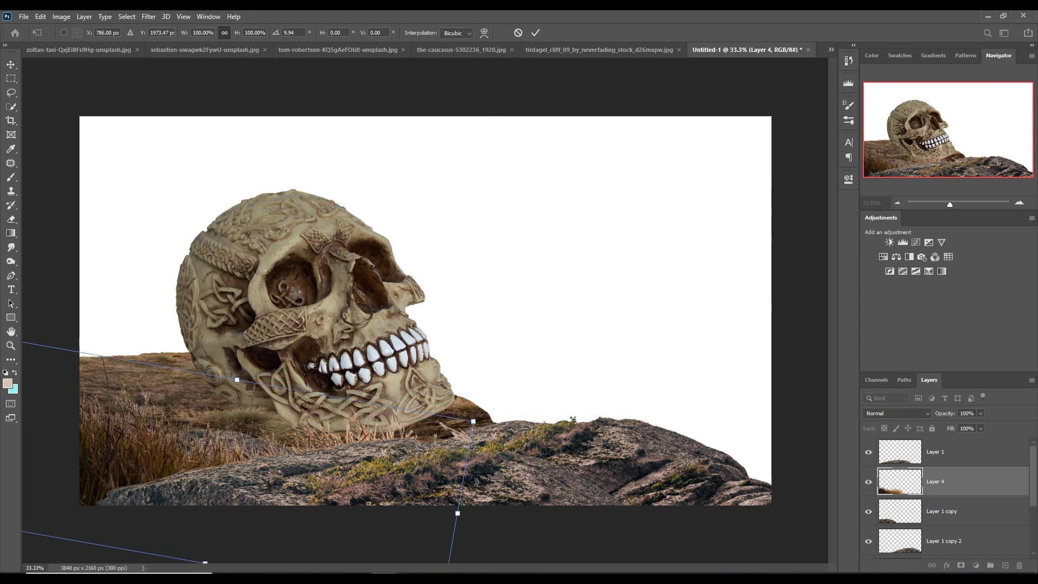
{"action": "left_click_drag", "start_coordinate": [489, 417], "coordinate": [467, 377]}
{"action": "mouse_move", "coordinate": [416, 433]}
{"action": "left_mouse_down"}
{"action": "mouse_move", "coordinate": [563, 422]}
{"action": "mouse_move", "coordinate": [526, 426]}
{"action": "left_mouse_up"}
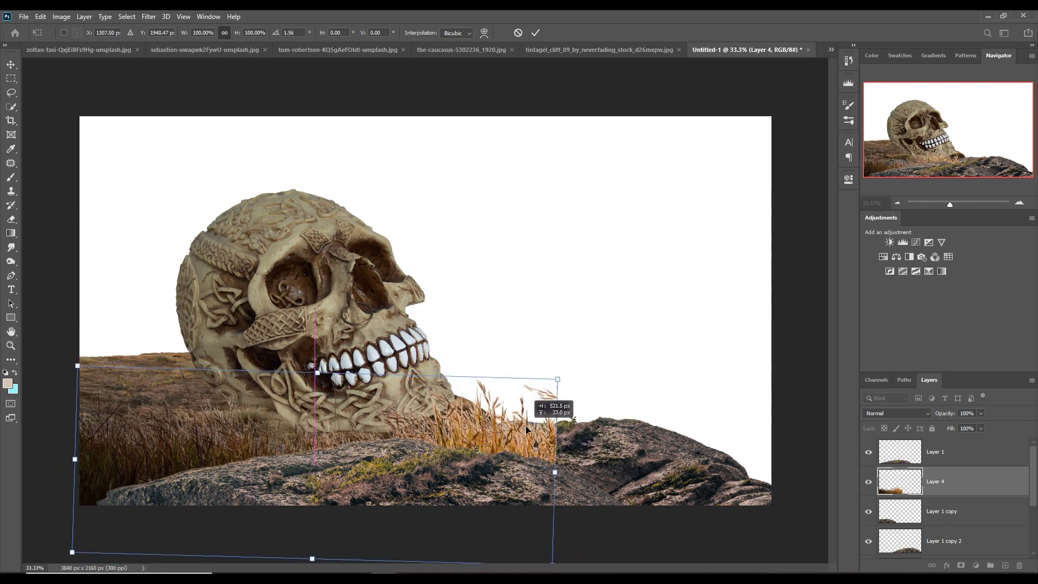
{"action": "left_click", "coordinate": [537, 33]}
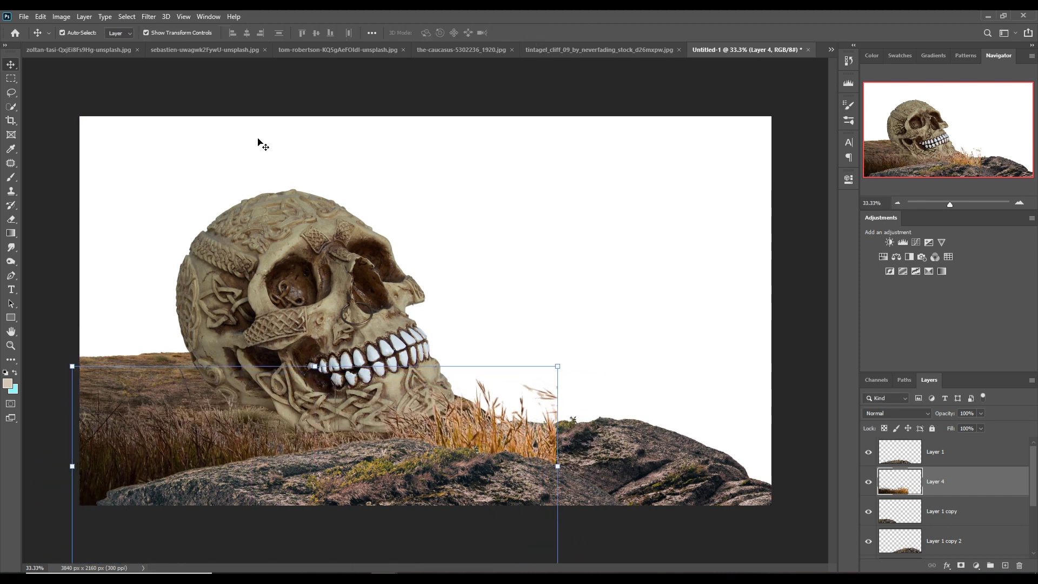
Step: Warp the grass strip to follow the rock's contour toward the skull's jaw
{"action": "left_click", "coordinate": [41, 17]}
{"action": "mouse_move", "coordinate": [56, 264]}
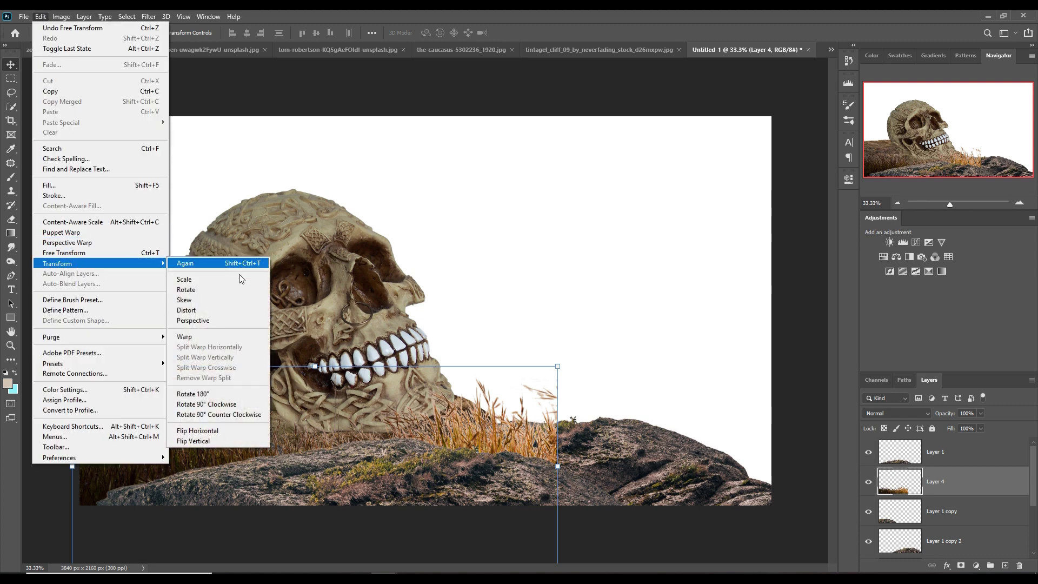
{"action": "left_click", "coordinate": [216, 341]}
{"action": "mouse_move", "coordinate": [558, 366]}
{"action": "left_mouse_down"}
{"action": "mouse_move", "coordinate": [555, 419]}
{"action": "mouse_move", "coordinate": [584, 424]}
{"action": "left_mouse_up"}
{"action": "left_click_drag", "start_coordinate": [425, 393], "coordinate": [439, 360]}
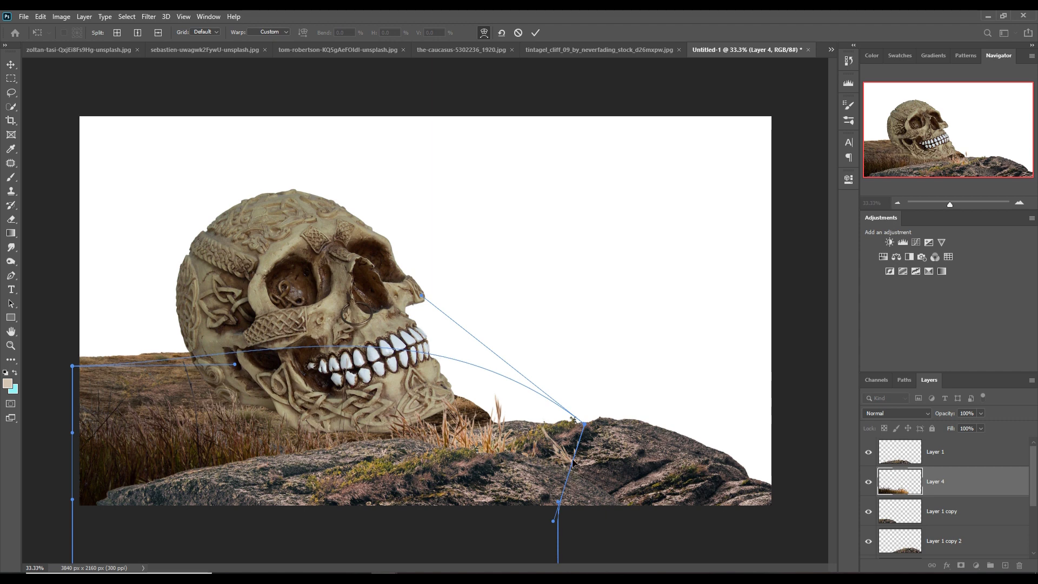
{"action": "left_click_drag", "start_coordinate": [573, 461], "coordinate": [571, 466]}
{"action": "left_click", "coordinate": [535, 33]}
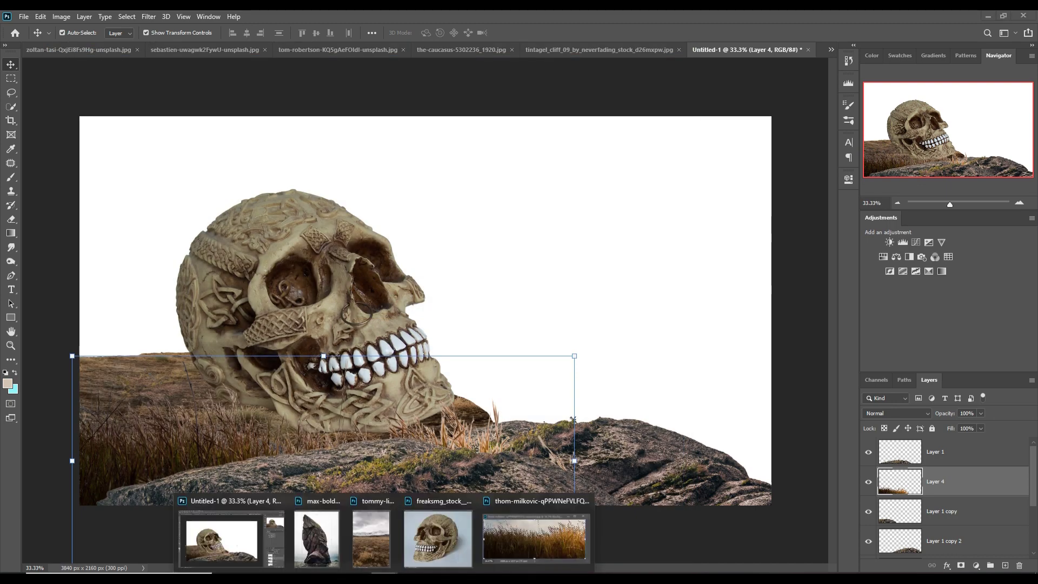
Step: Select the sky above the grass and move it into the composite as a layer
{"action": "left_click", "coordinate": [537, 540]}
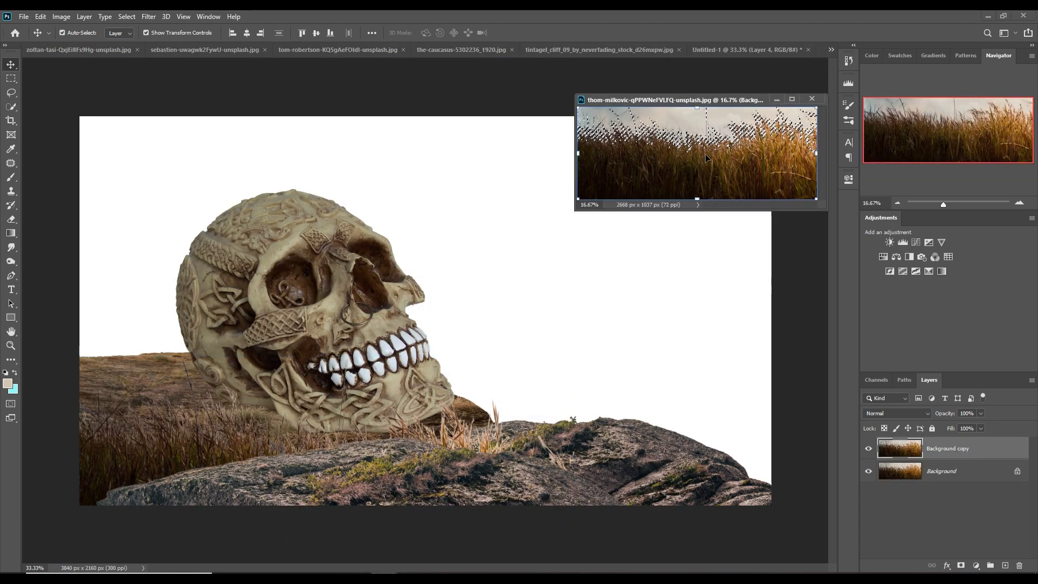
{"action": "left_click_drag", "start_coordinate": [711, 92], "coordinate": [710, 50]}
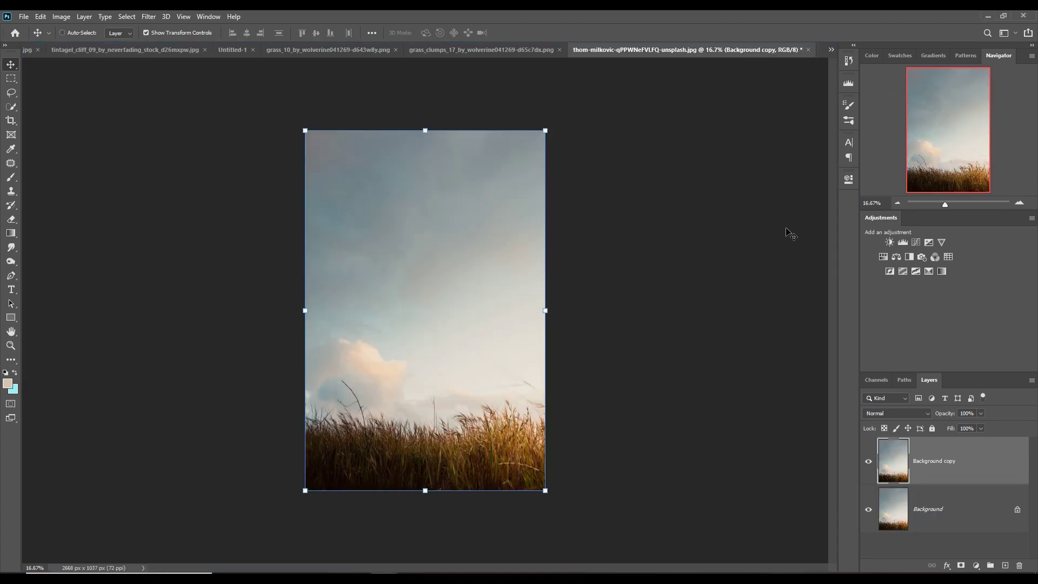
{"action": "left_click", "coordinate": [11, 80]}
{"action": "left_click_drag", "start_coordinate": [590, 385], "coordinate": [595, 382]}
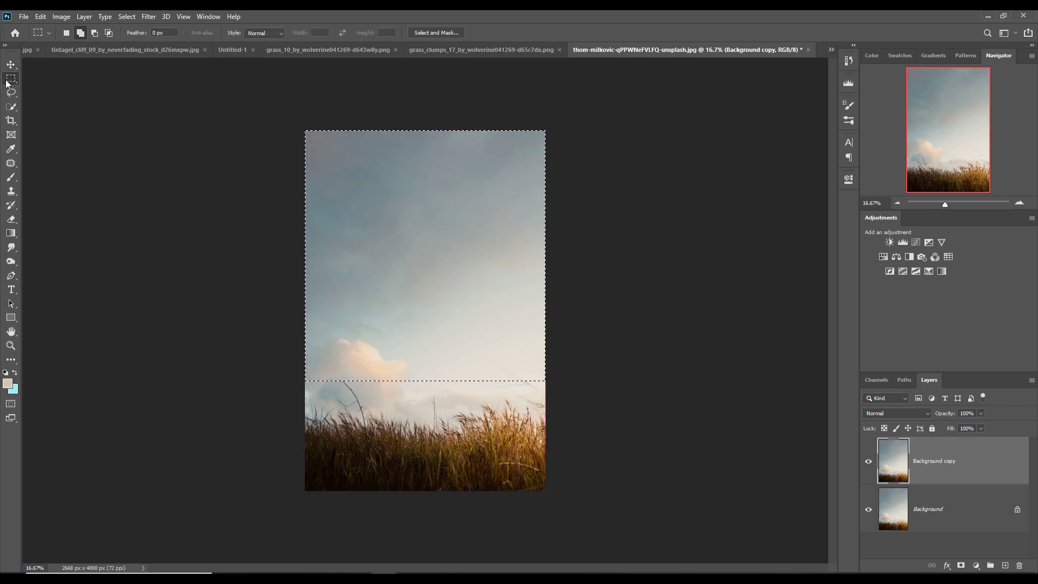
{"action": "left_click", "coordinate": [11, 65]}
{"action": "left_click_drag", "start_coordinate": [647, 49], "coordinate": [647, 83]}
{"action": "left_click_drag", "start_coordinate": [680, 215], "coordinate": [477, 221]}
{"action": "left_click", "coordinate": [769, 83]}
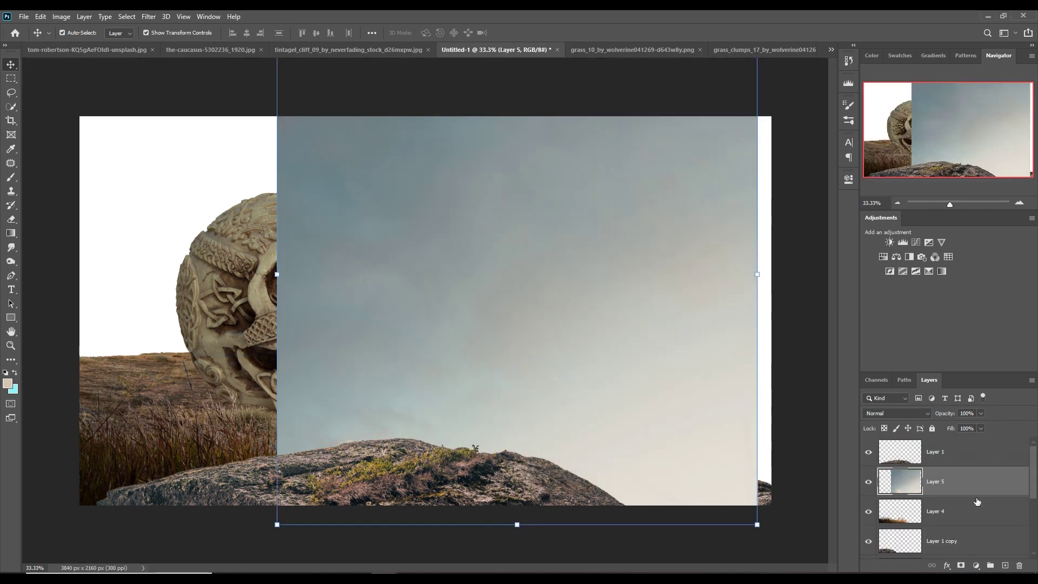
Step: Place the sky layer just above Background and stretch it to both canvas edges
{"action": "left_click_drag", "start_coordinate": [977, 492], "coordinate": [982, 533]}
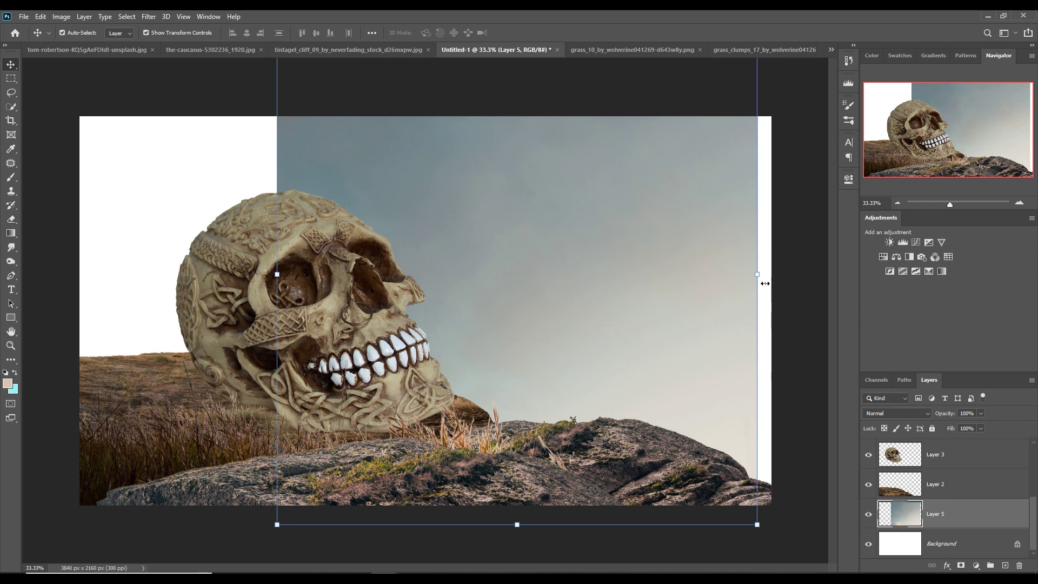
{"action": "left_click_drag", "start_coordinate": [763, 284], "coordinate": [774, 283]}
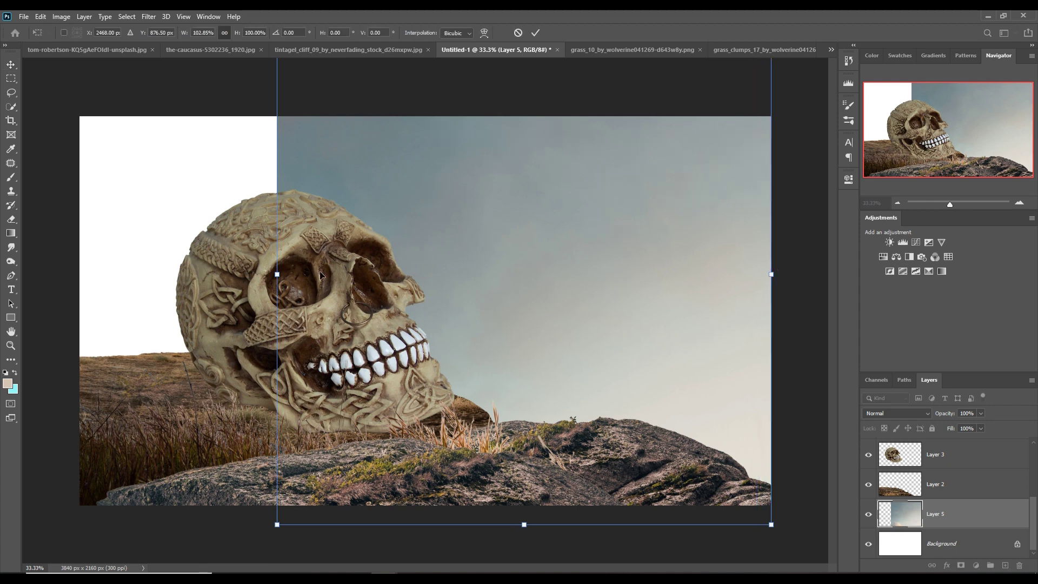
{"action": "left_click_drag", "start_coordinate": [278, 274], "coordinate": [80, 274]}
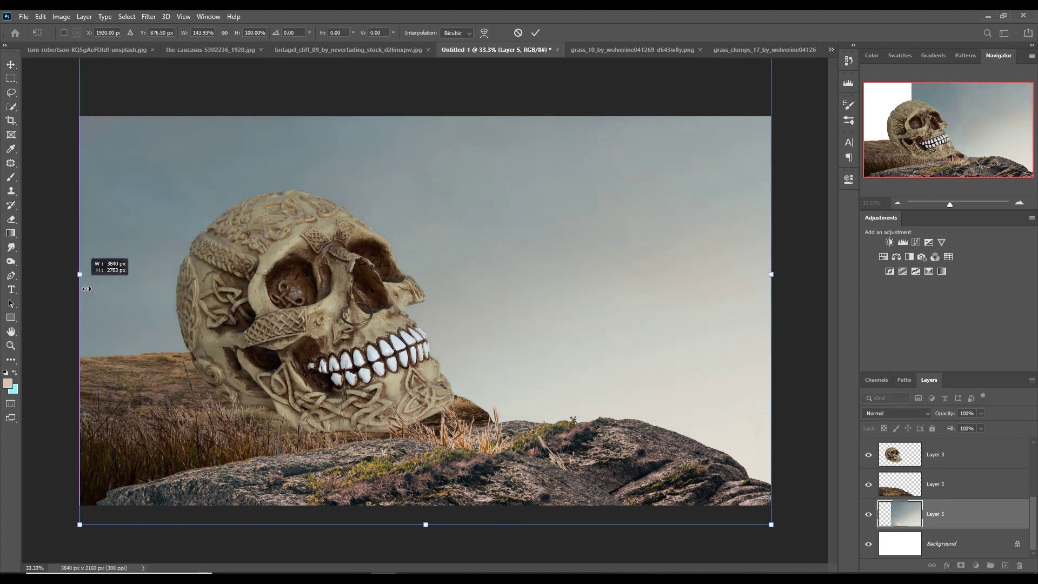
{"action": "left_click", "coordinate": [537, 35]}
Step: Refine the warp on Layer 2, then scale the rock slab smaller and move it lower right
{"action": "left_click", "coordinate": [130, 387]}
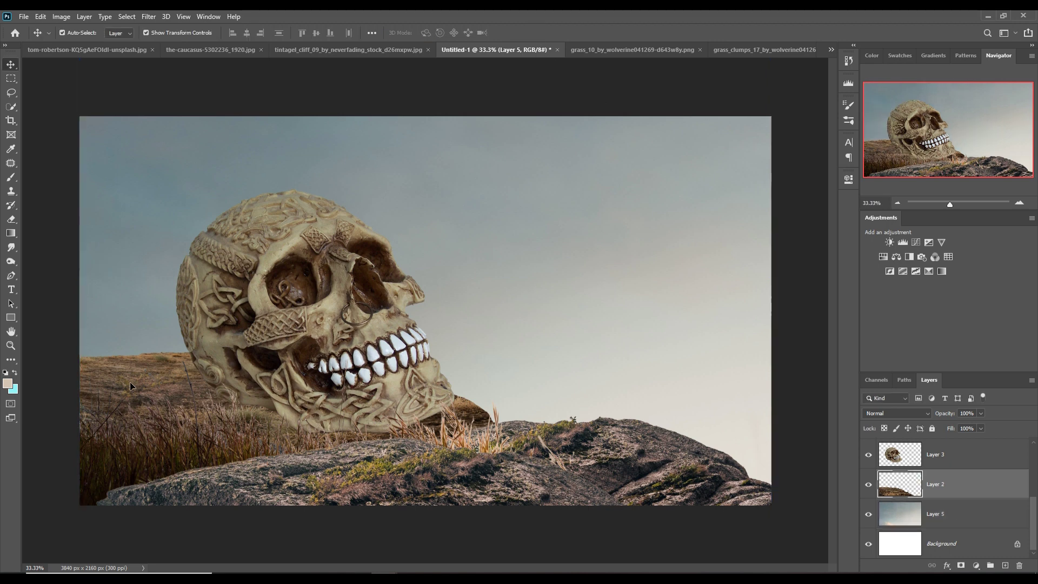
{"action": "left_click_drag", "start_coordinate": [682, 351], "coordinate": [782, 342]}
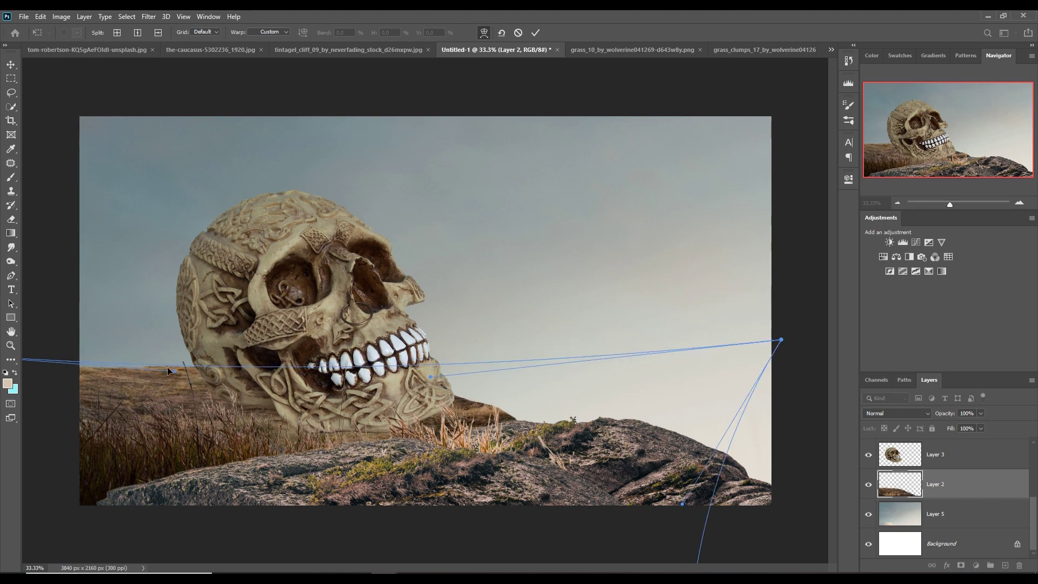
{"action": "left_click", "coordinate": [539, 35]}
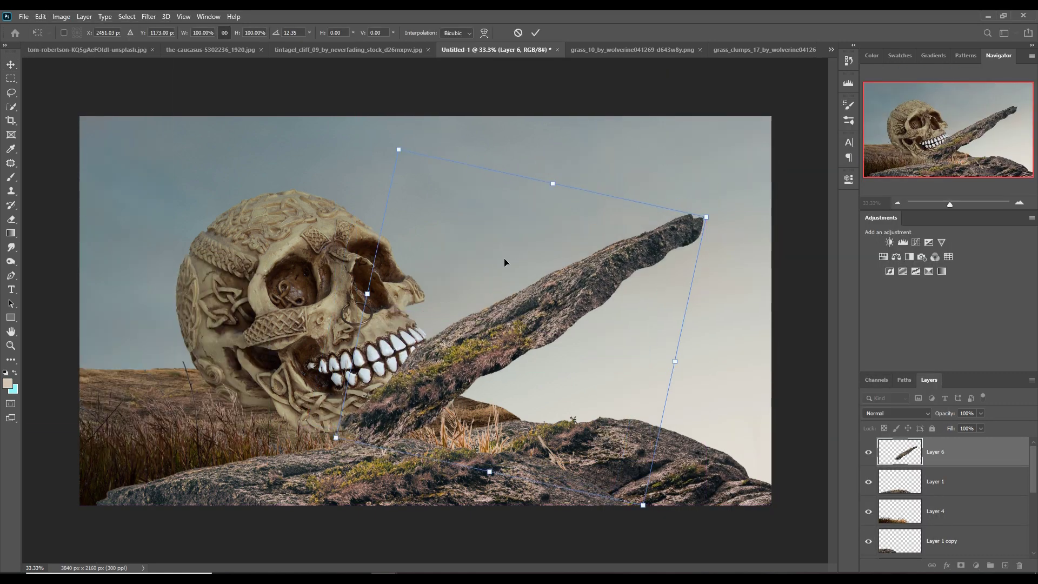
{"action": "key", "text": "ctrl+t"}
{"action": "left_click_drag", "start_coordinate": [705, 213], "coordinate": [688, 225]}
{"action": "left_click_drag", "start_coordinate": [530, 324], "coordinate": [563, 392]}
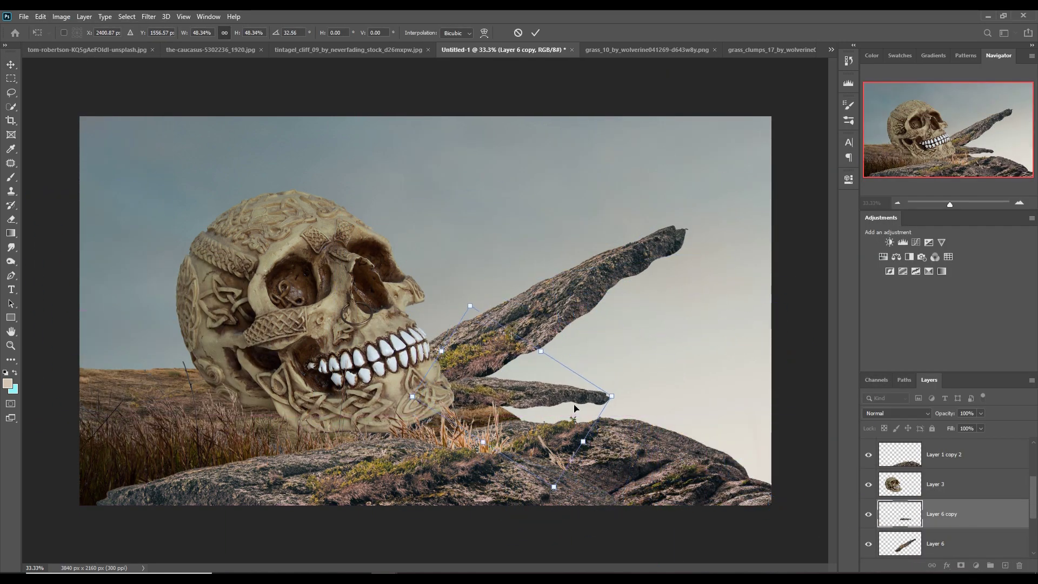
{"action": "key", "text": "Return"}
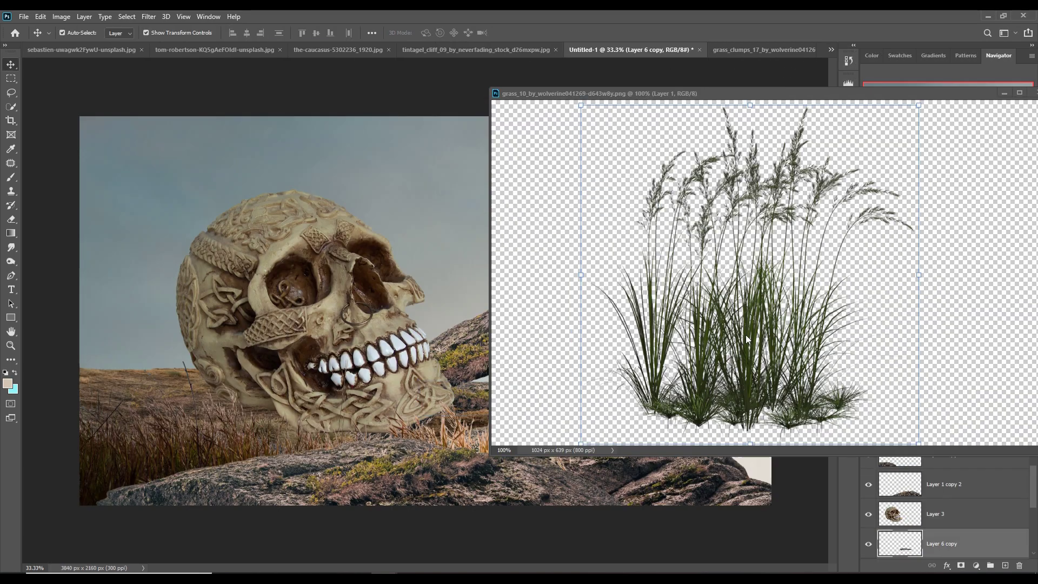
Step: Add a grass clump at the skull's left and shift its hue with a clipped Hue/Saturation
{"action": "left_click_drag", "start_coordinate": [746, 339], "coordinate": [98, 350]}
{"action": "key", "text": "Return"}
{"action": "left_click_drag", "start_coordinate": [757, 249], "coordinate": [810, 249]}
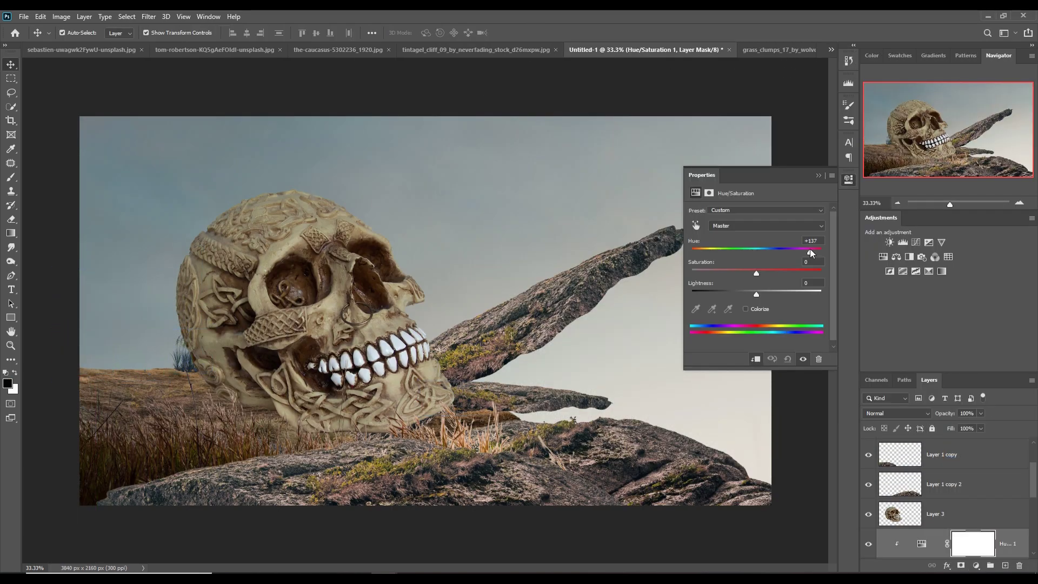
{"action": "right_click", "coordinate": [1001, 543]}
{"action": "left_click", "coordinate": [929, 336]}
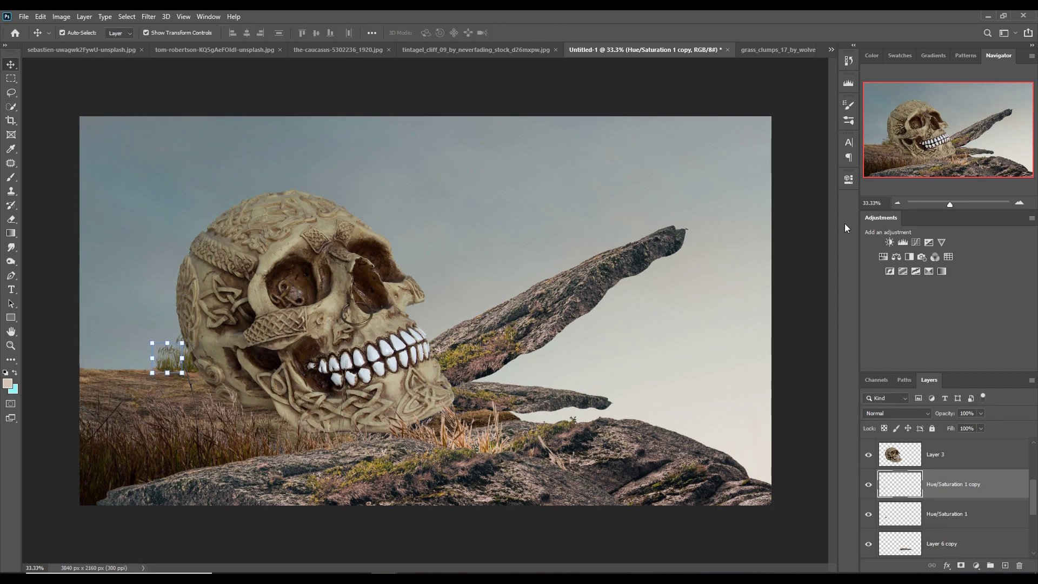
{"action": "left_click", "coordinate": [528, 322]}
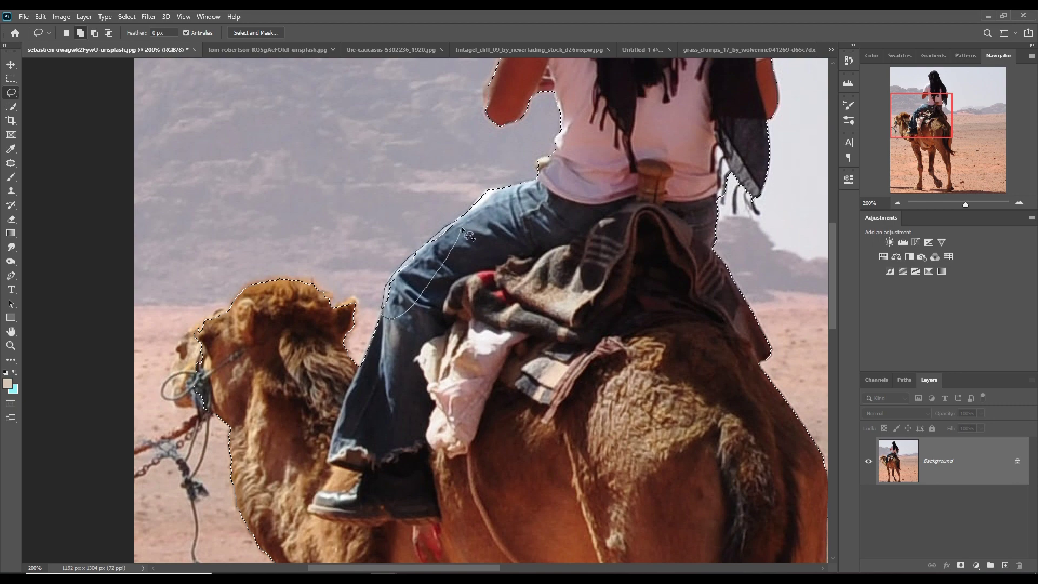
Step: Lasso the camel rider, bring it to front, and shrink it onto the rock
{"action": "left_click_drag", "start_coordinate": [233, 306], "coordinate": [178, 344]}
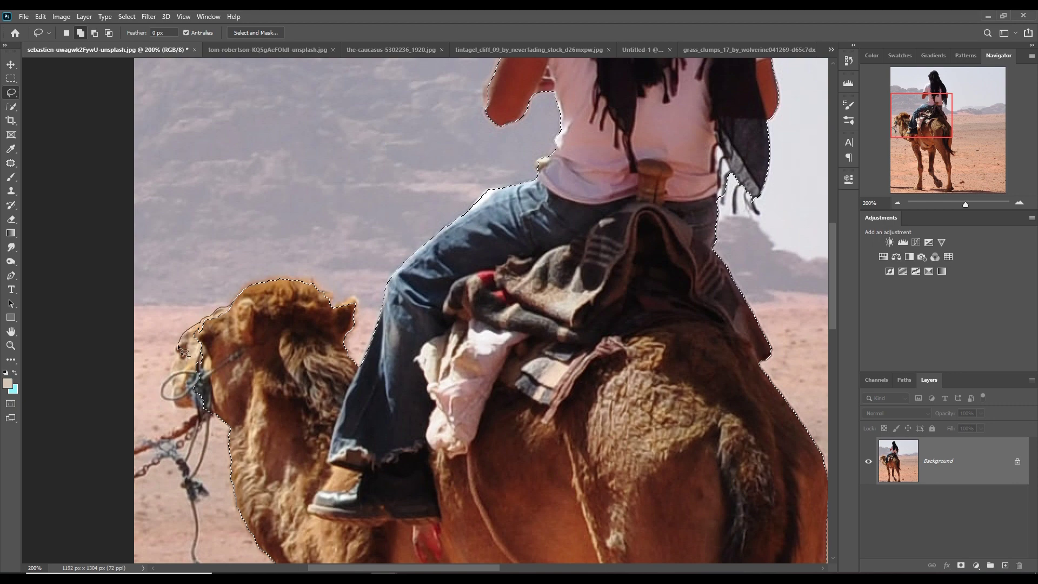
{"action": "scroll", "coordinate": [389, 329], "scroll_direction": "up", "scroll_amount": 5}
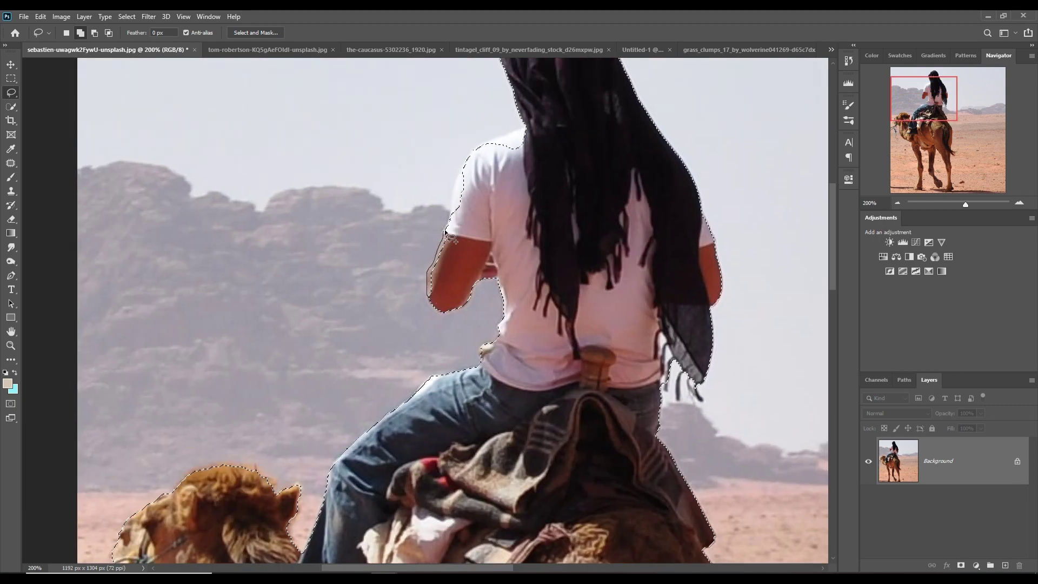
{"action": "scroll", "coordinate": [460, 270], "scroll_direction": "down", "scroll_amount": 2}
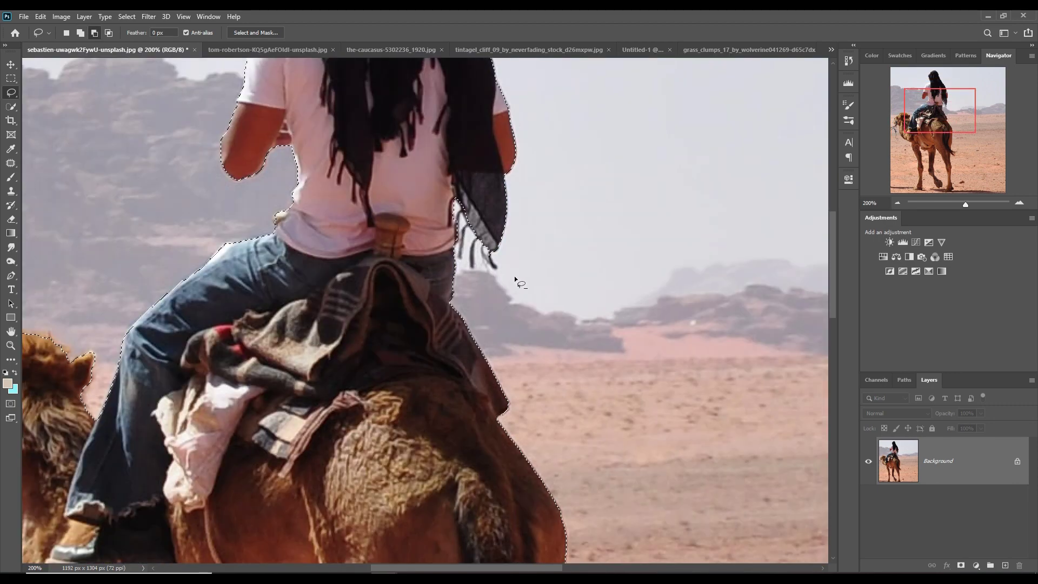
{"action": "scroll", "coordinate": [514, 276], "scroll_direction": "down", "scroll_amount": 10}
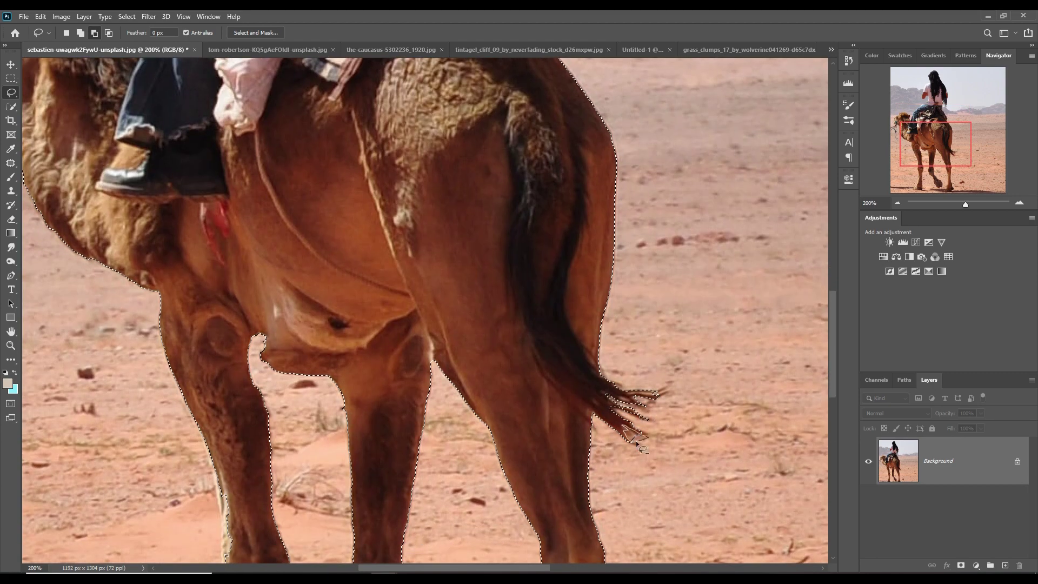
{"action": "left_click_drag", "start_coordinate": [640, 427], "coordinate": [609, 403]}
{"action": "key", "text": "ctrl+0"}
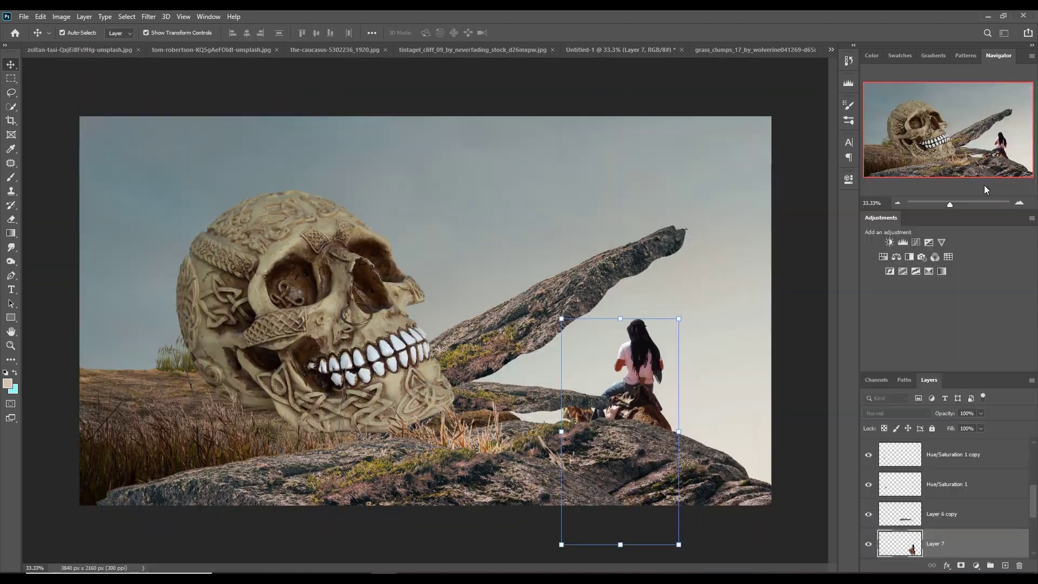
{"action": "key", "text": "ctrl+shift+bracketright"}
{"action": "key", "text": "ctrl+t"}
{"action": "left_click_drag", "start_coordinate": [680, 545], "coordinate": [696, 456]}
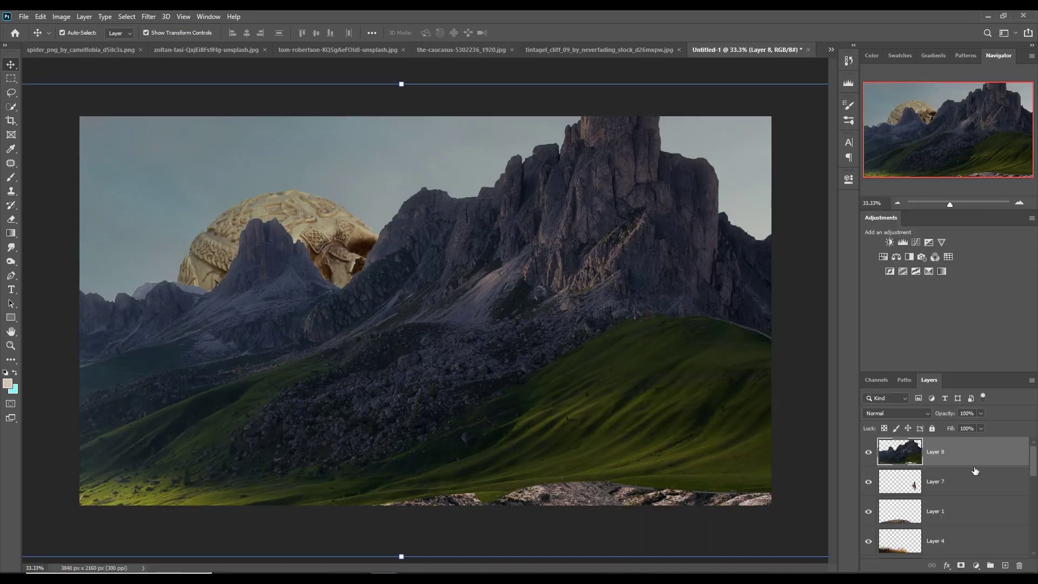
Step: Shrink the mountains into the lower right behind the rider and warp them
{"action": "left_click_drag", "start_coordinate": [409, 132], "coordinate": [410, 297]}
{"action": "key", "text": "Return"}
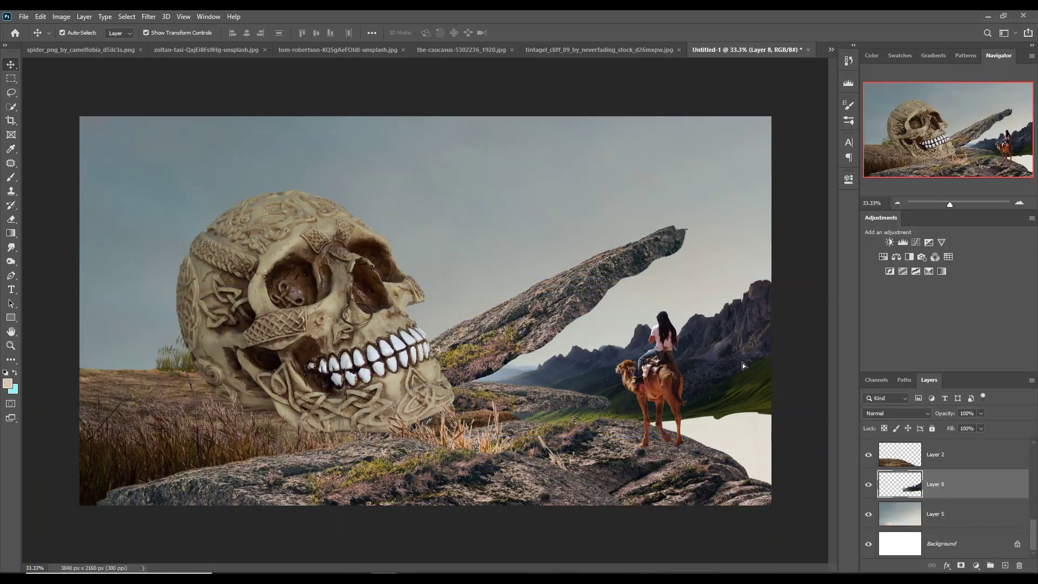
{"action": "left_click", "coordinate": [40, 16]}
{"action": "left_click", "coordinate": [194, 334]}
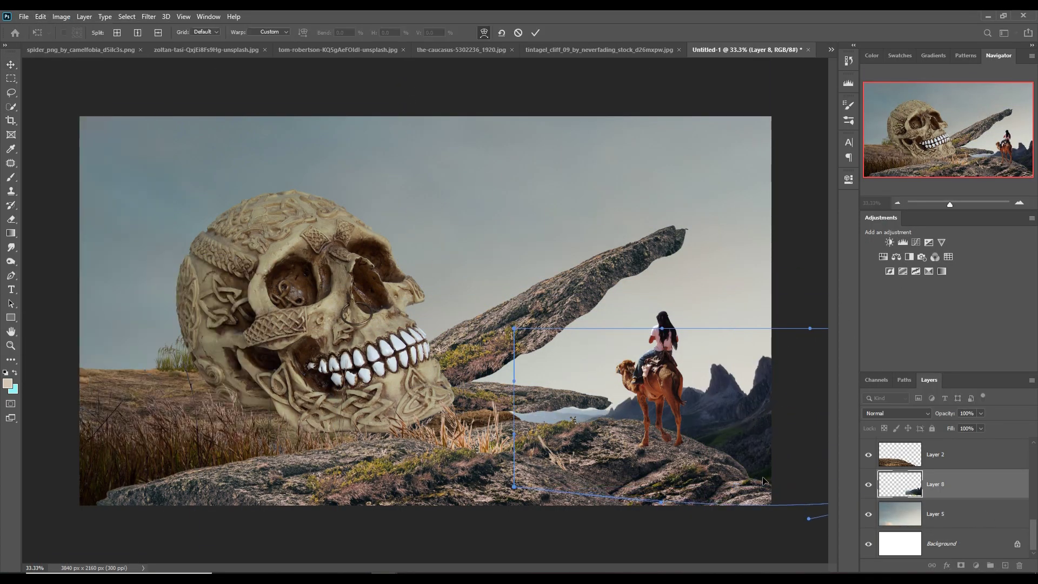
{"action": "key", "text": "Return"}
Step: Move the skull further left and down
{"action": "left_click", "coordinate": [396, 389], "text": "ctrl"}
{"action": "key", "text": "ctrl+t"}
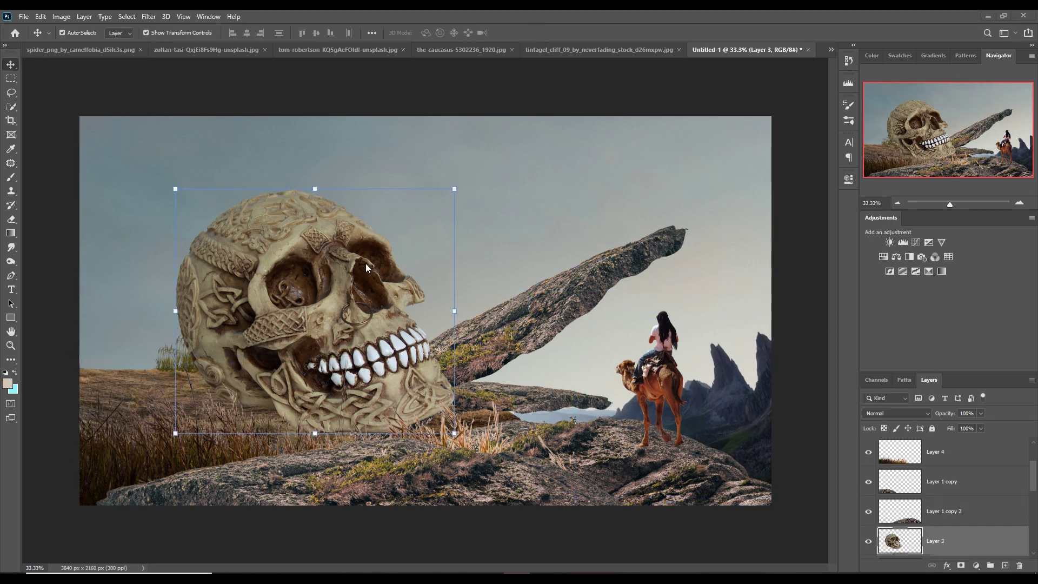
{"action": "left_click_drag", "start_coordinate": [333, 418], "coordinate": [297, 425]}
{"action": "key", "text": "Return"}
{"action": "left_click", "coordinate": [649, 373], "text": "ctrl"}
Step: Mask the skull layer and paint black with a hard round brush to hide its base behind the grass
{"action": "left_click", "coordinate": [896, 257]}
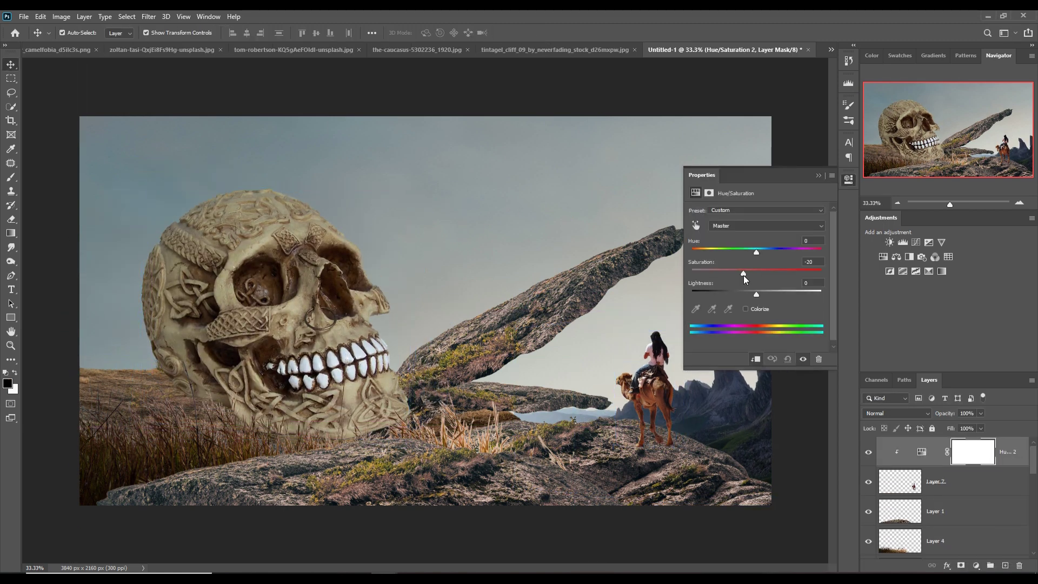
{"action": "left_click", "coordinate": [270, 324], "text": "ctrl"}
{"action": "left_click", "coordinate": [961, 565]}
{"action": "key", "text": "b"}
{"action": "mouse_move", "coordinate": [319, 433]}
{"action": "left_mouse_down"}
{"action": "mouse_move", "coordinate": [410, 399]}
{"action": "mouse_move", "coordinate": [273, 419]}
{"action": "left_mouse_up"}
{"action": "key", "text": "bracketright"}
{"action": "key", "text": "bracketright"}
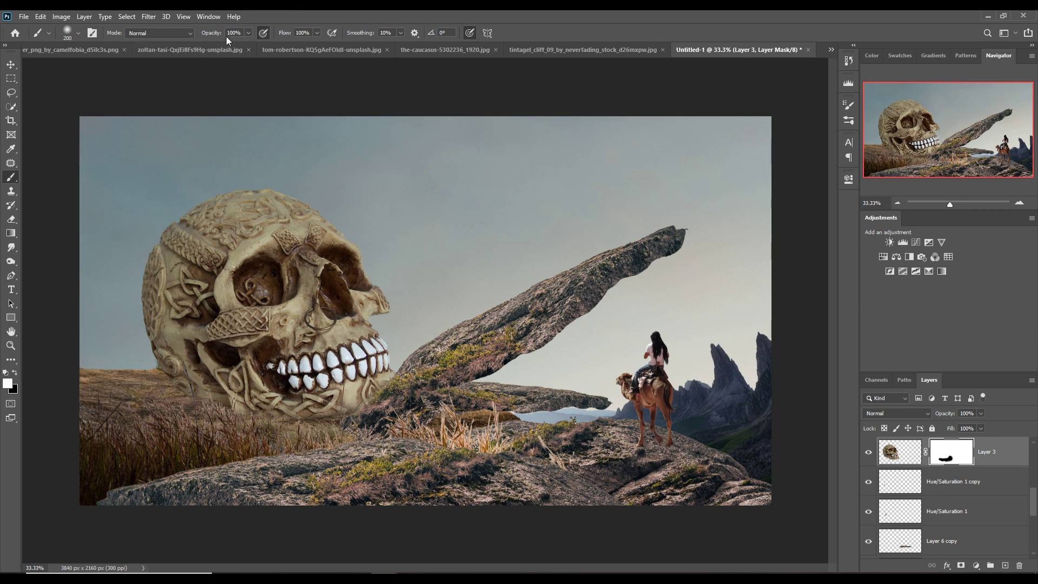
{"action": "left_click", "coordinate": [78, 33]}
{"action": "left_click", "coordinate": [62, 117]}
{"action": "left_click", "coordinate": [508, 15]}
Step: Add a new empty layer above the Hue/Saturation 1 copy layer
{"action": "left_click", "coordinate": [10, 64]}
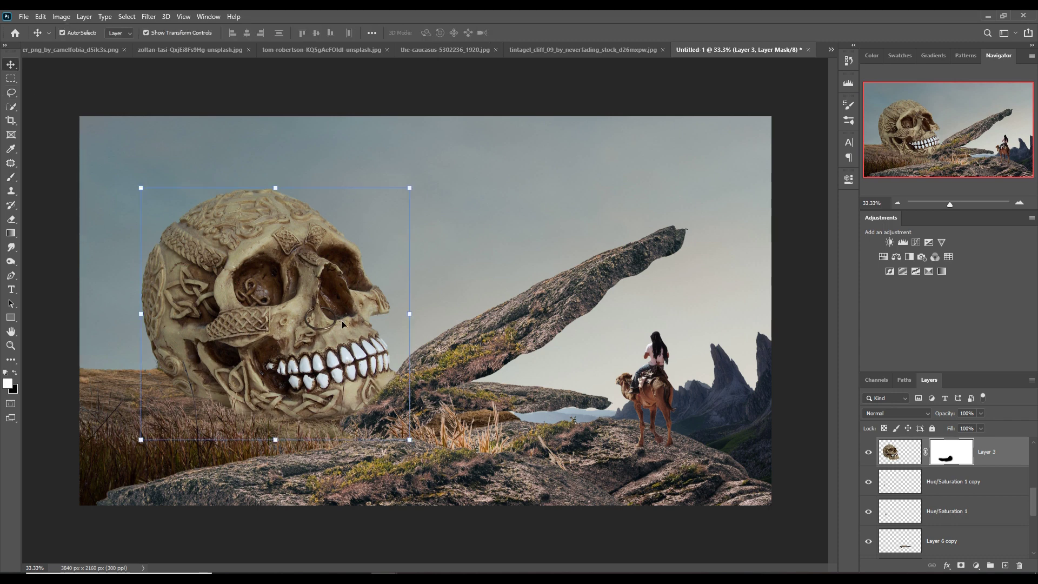
{"action": "left_click", "coordinate": [997, 486]}
{"action": "left_click", "coordinate": [1006, 565]}
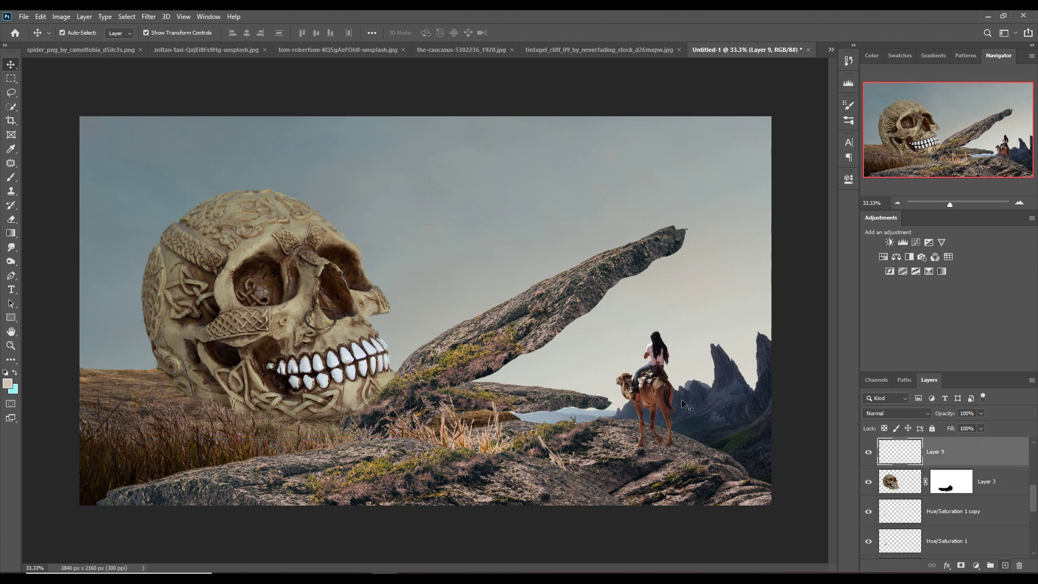
Step: Set a black foreground and a soft round brush at about half opacity
{"action": "left_click", "coordinate": [11, 149]}
{"action": "left_click", "coordinate": [7, 383]}
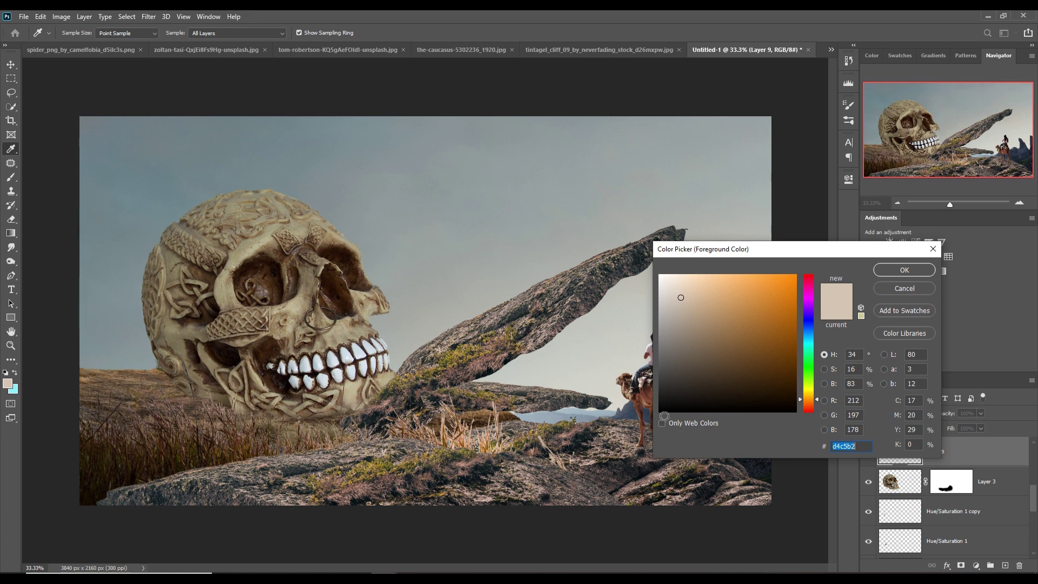
{"action": "left_click", "coordinate": [662, 412]}
{"action": "left_click", "coordinate": [888, 274]}
{"action": "key", "text": "b"}
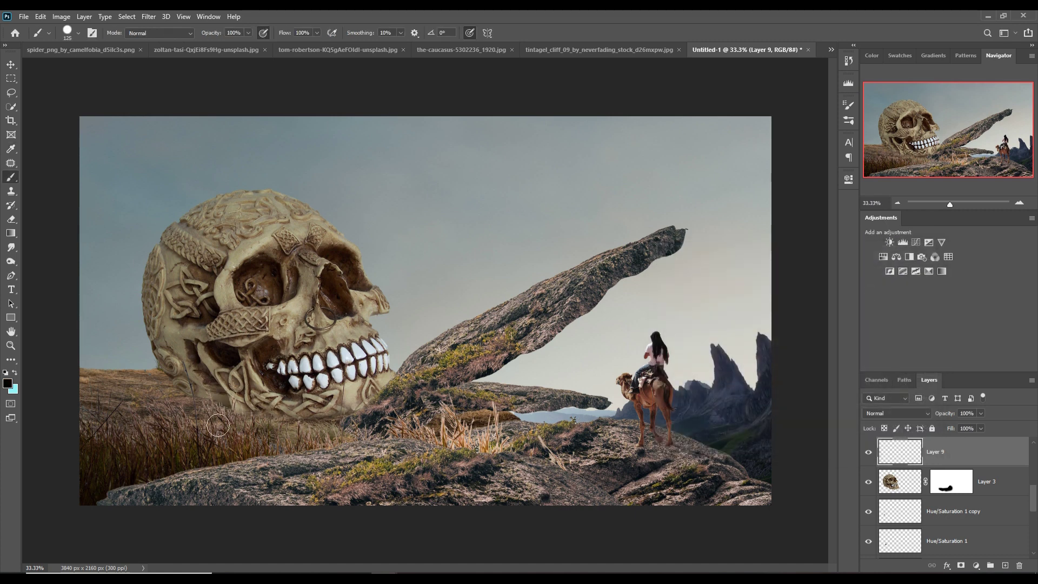
{"action": "key", "text": "bracketright"}
{"action": "key", "text": "bracketright"}
{"action": "key", "text": "bracketright"}
{"action": "left_click", "coordinate": [248, 33]}
{"action": "left_click_drag", "start_coordinate": [251, 46], "coordinate": [222, 48]}
{"action": "key", "text": "bracketleft"}
{"action": "left_click", "coordinate": [79, 34]}
{"action": "left_click", "coordinate": [44, 117]}
{"action": "left_click", "coordinate": [433, 15]}
Step: Clip the new layer to the skull and paint dark shading over its lower-left base
{"action": "right_click", "coordinate": [970, 464]}
{"action": "left_click", "coordinate": [927, 209]}
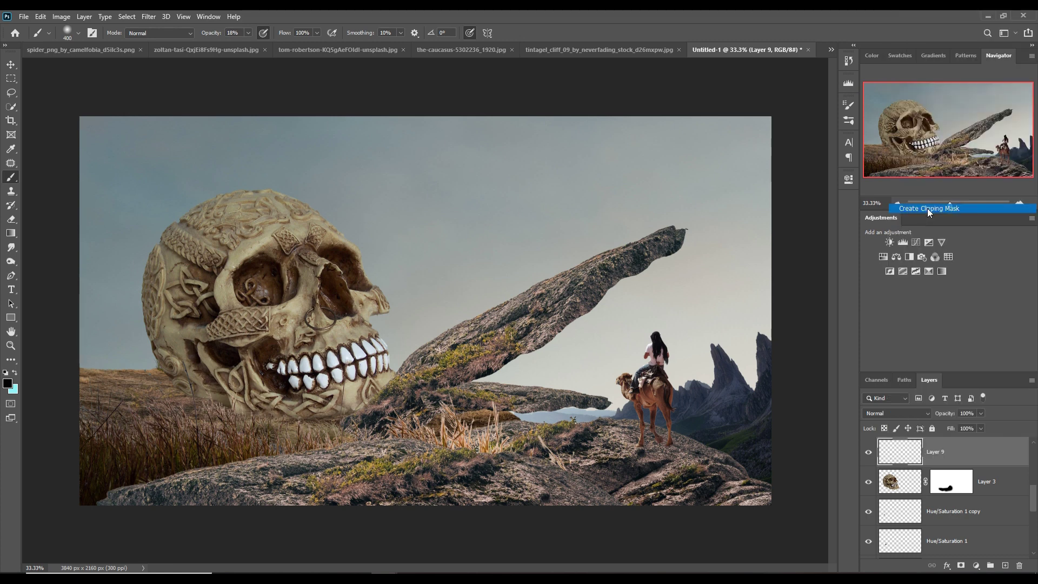
{"action": "mouse_move", "coordinate": [210, 443]}
{"action": "left_mouse_down"}
{"action": "mouse_move", "coordinate": [394, 456]}
{"action": "mouse_move", "coordinate": [419, 429]}
{"action": "mouse_move", "coordinate": [299, 476]}
{"action": "left_mouse_up"}
{"action": "left_click_drag", "start_coordinate": [206, 386], "coordinate": [199, 452]}
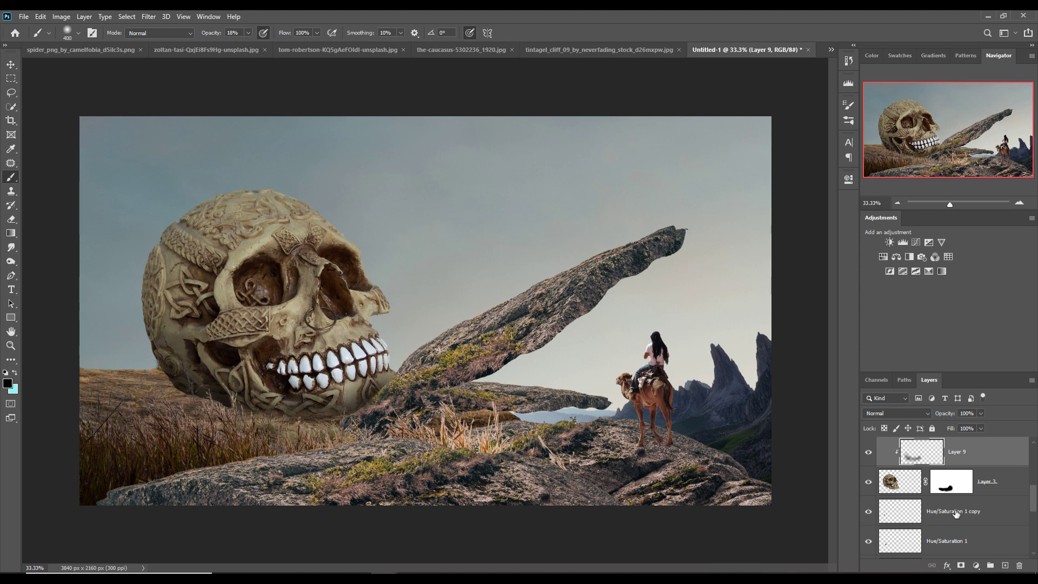
{"action": "left_click", "coordinate": [956, 513]}
Step: On a new layer beneath the skull, paint soft black shadows across the grass and rock at its base
{"action": "left_click", "coordinate": [1005, 566]}
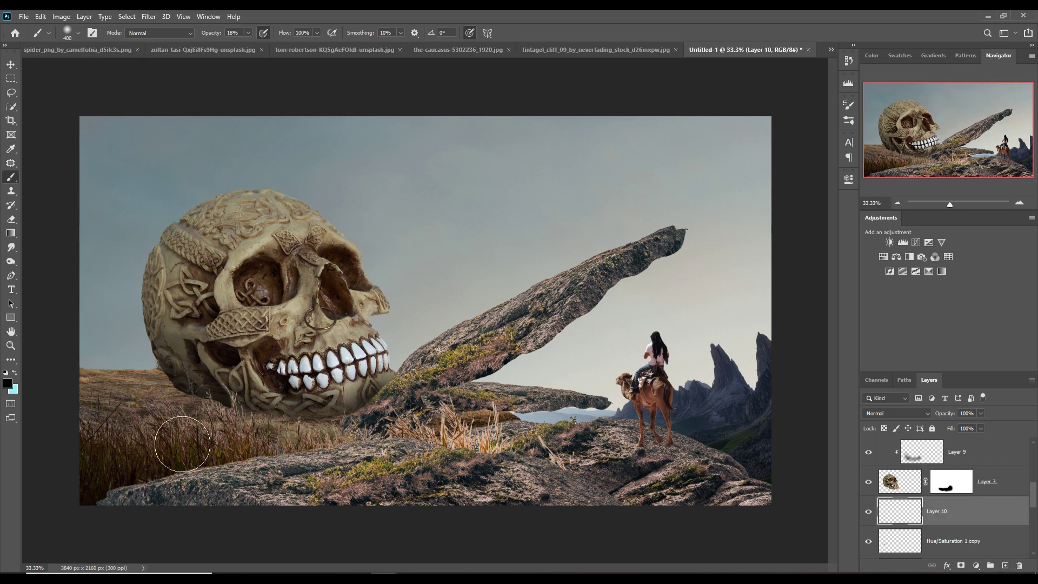
{"action": "mouse_move", "coordinate": [240, 427]}
{"action": "left_mouse_down"}
{"action": "mouse_move", "coordinate": [168, 440]}
{"action": "mouse_move", "coordinate": [273, 450]}
{"action": "left_mouse_up"}
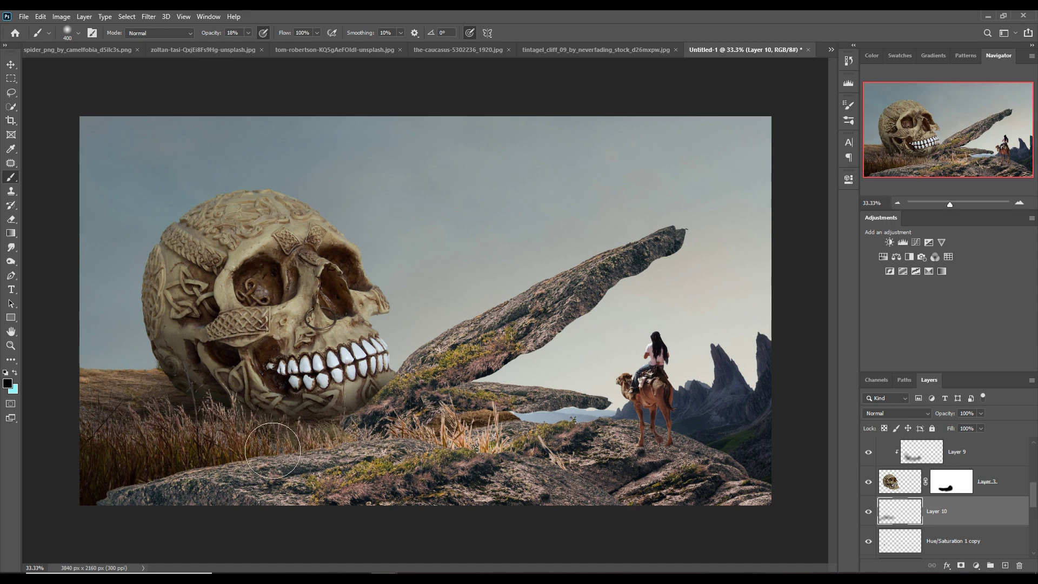
{"action": "mouse_move", "coordinate": [113, 475]}
{"action": "left_mouse_down"}
{"action": "mouse_move", "coordinate": [405, 436]}
{"action": "mouse_move", "coordinate": [368, 445]}
{"action": "left_mouse_up"}
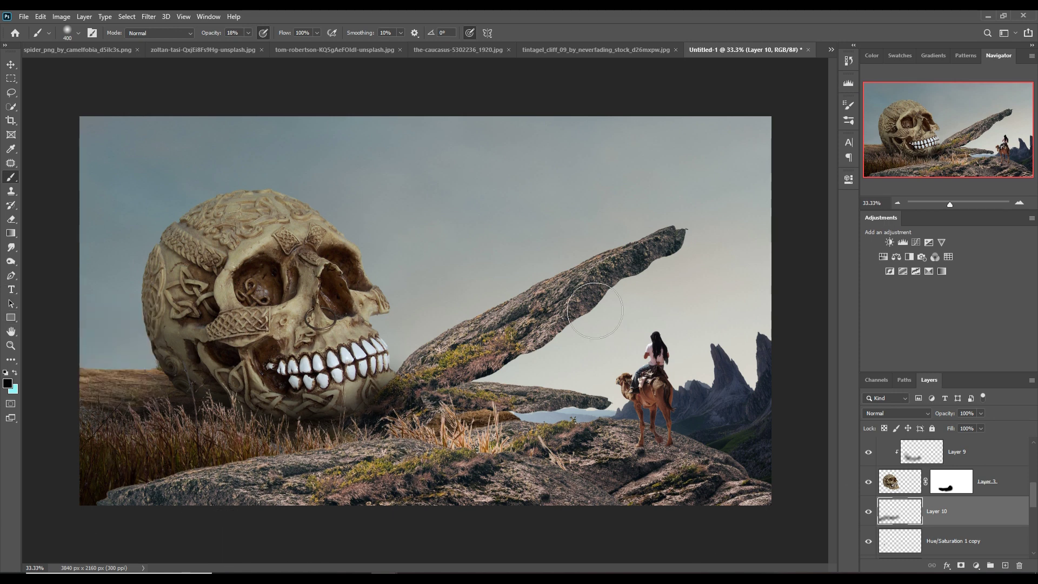
{"action": "left_click", "coordinate": [10, 64]}
{"action": "left_click", "coordinate": [541, 303]}
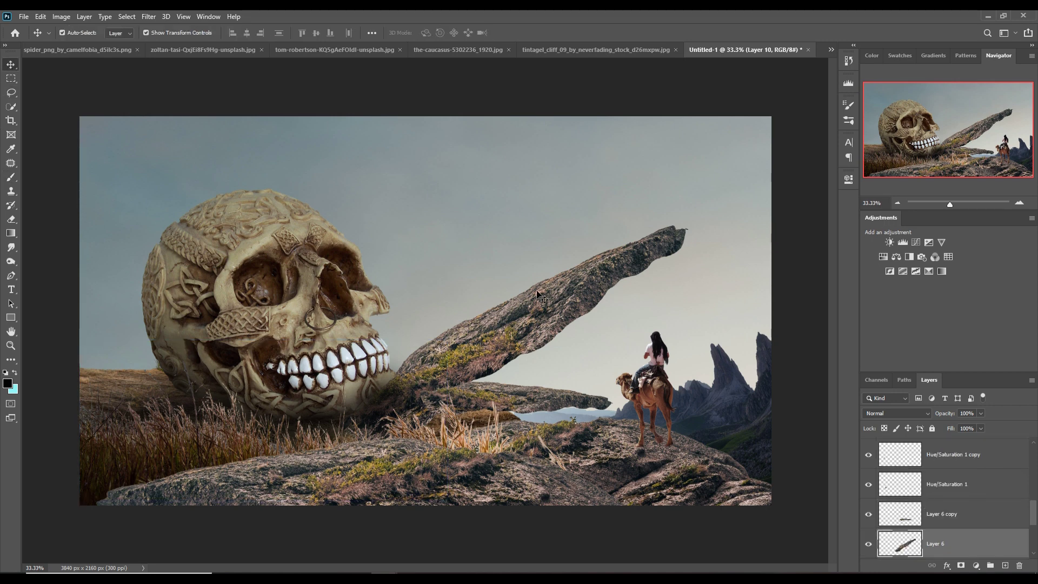
Step: Add a layer clipped to the rock slab and darken part of the slab
{"action": "left_click", "coordinate": [1006, 565]}
{"action": "right_click", "coordinate": [994, 544]}
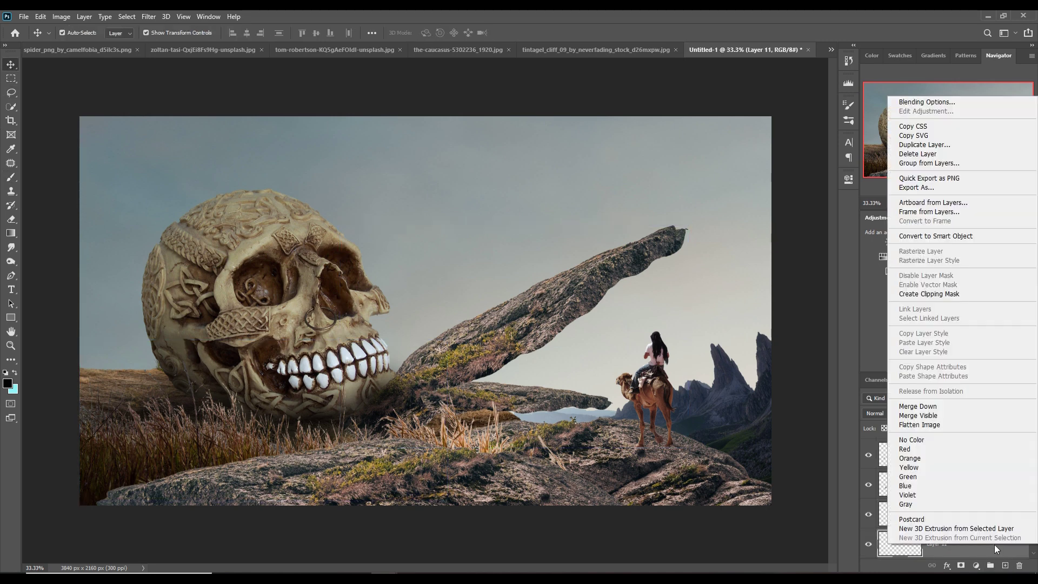
{"action": "left_click", "coordinate": [926, 291]}
{"action": "key", "text": "b"}
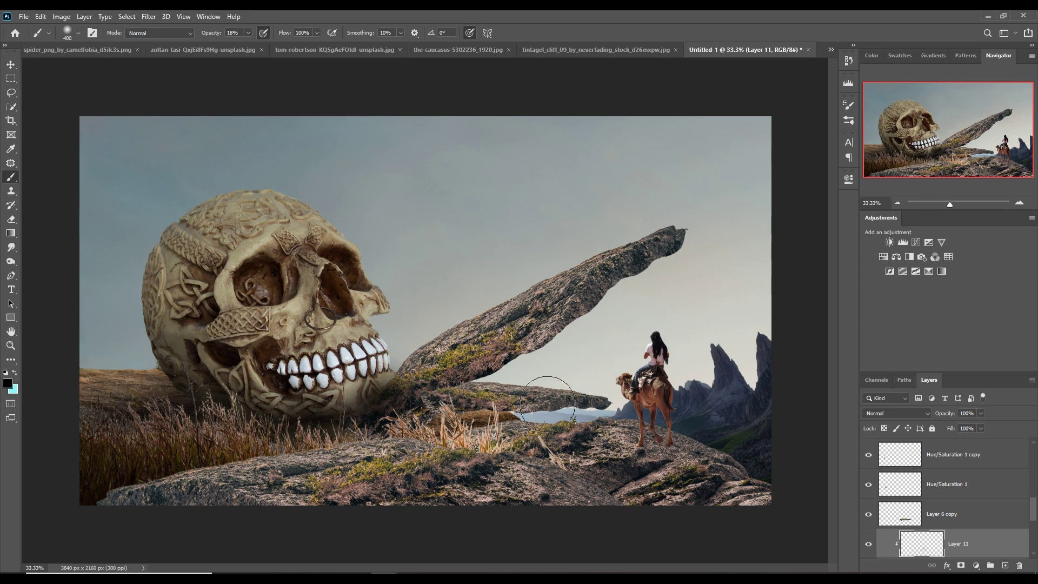
{"action": "left_click_drag", "start_coordinate": [614, 336], "coordinate": [695, 294]}
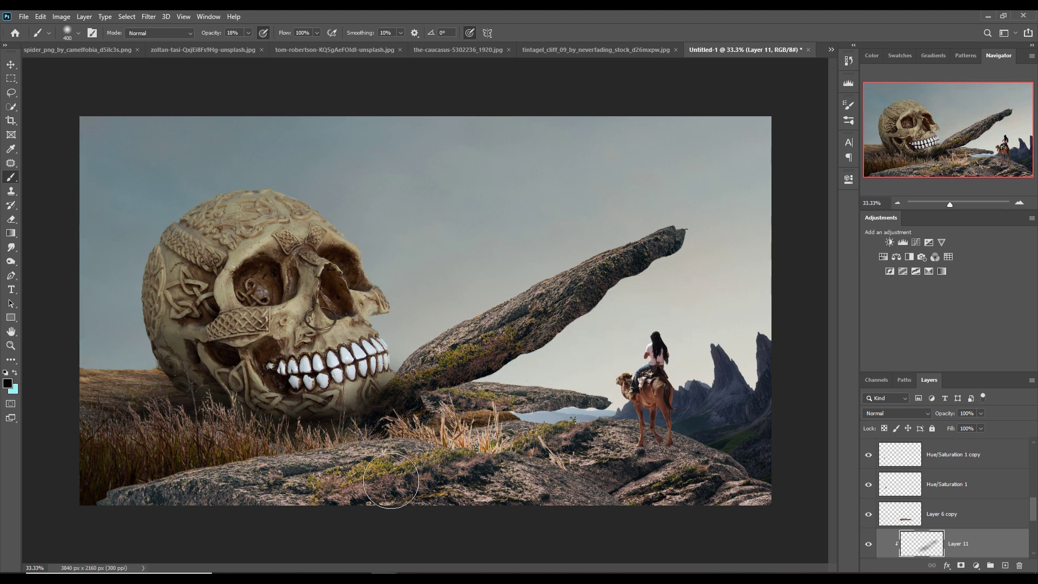
Step: Rotate the small rock slab and enlarge it slightly
{"action": "left_click", "coordinate": [10, 64]}
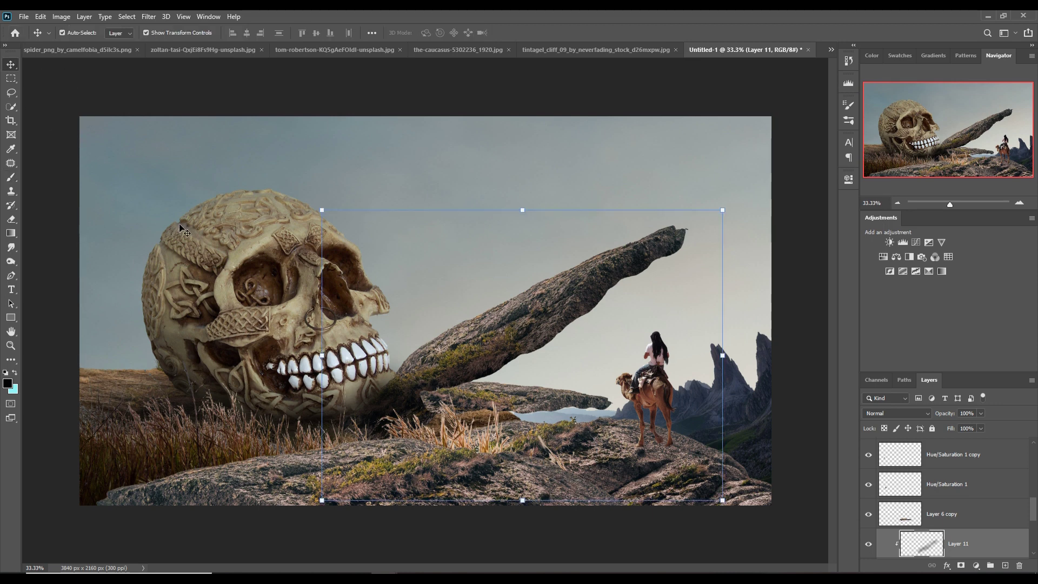
{"action": "left_click", "coordinate": [546, 409]}
{"action": "left_click_drag", "start_coordinate": [626, 375], "coordinate": [617, 338]}
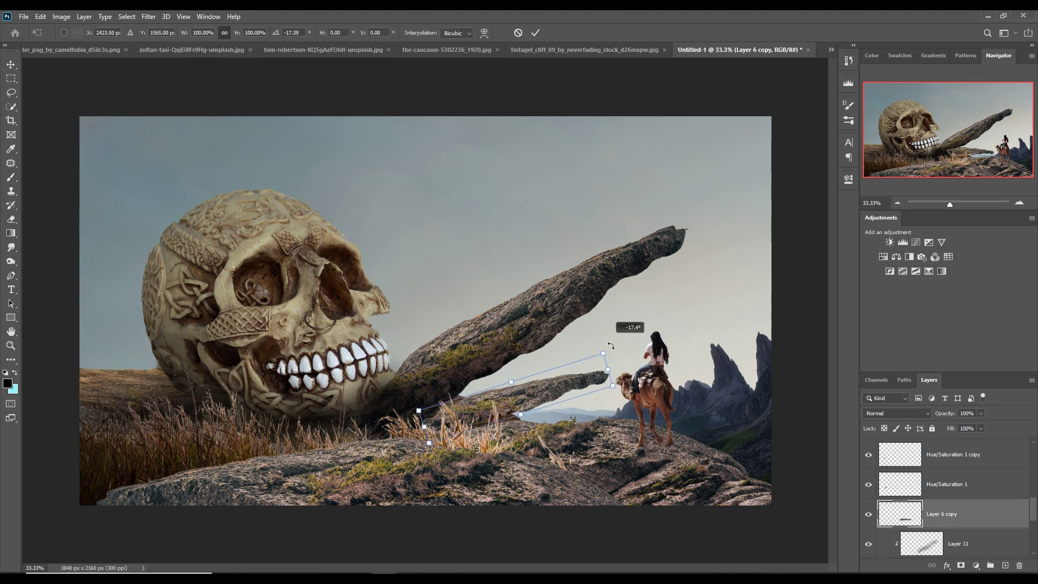
{"action": "left_click_drag", "start_coordinate": [536, 415], "coordinate": [529, 402]}
{"action": "left_click", "coordinate": [535, 33]}
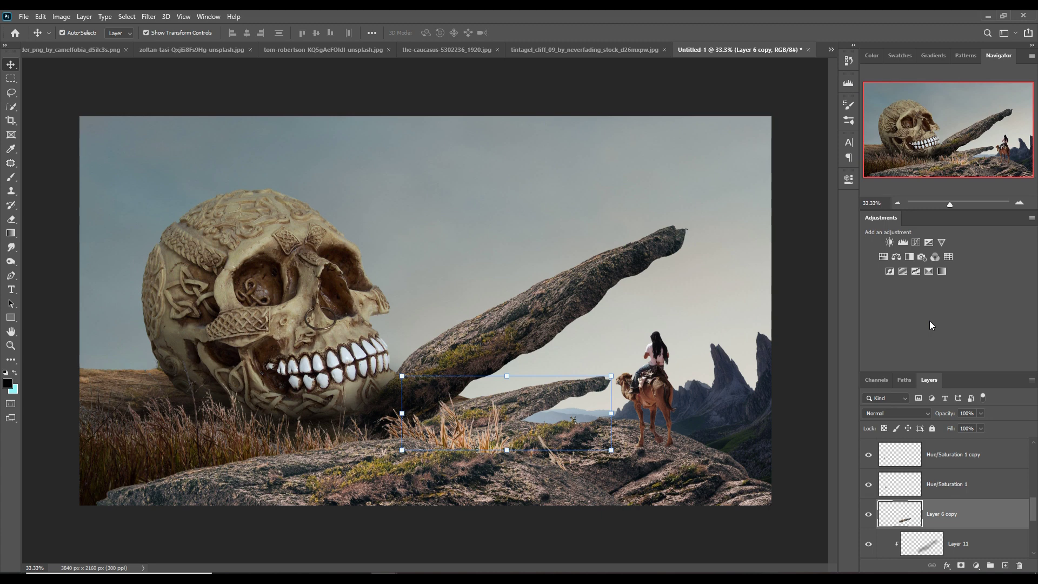
Step: Move the small rock slab against the skull, stack it above the skull, and tilt it more steeply
{"action": "left_click", "coordinate": [421, 359]}
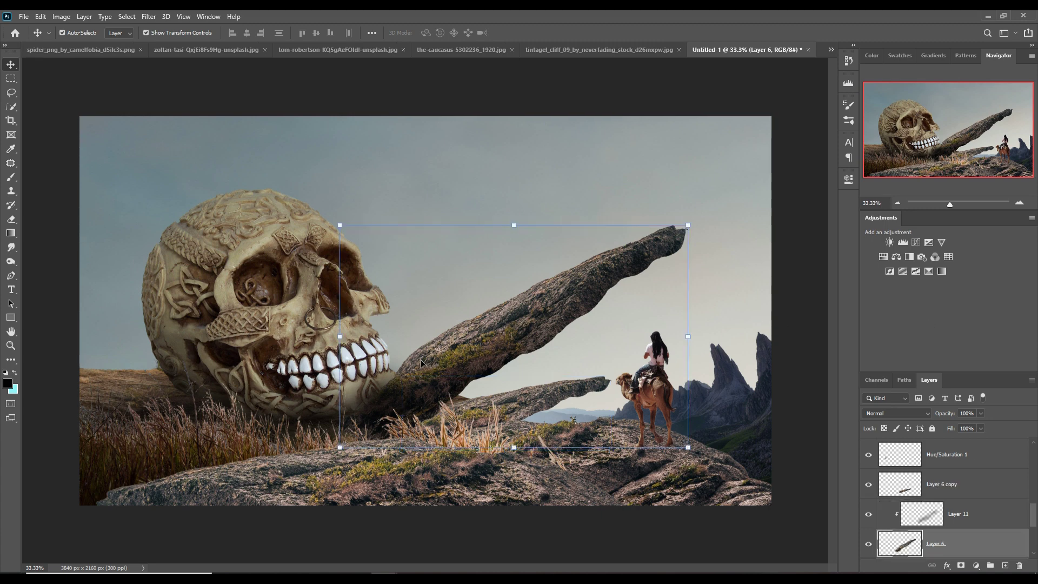
{"action": "mouse_move", "coordinate": [525, 401]}
{"action": "left_mouse_down"}
{"action": "mouse_move", "coordinate": [413, 397]}
{"action": "mouse_move", "coordinate": [413, 408]}
{"action": "left_mouse_up"}
{"action": "mouse_move", "coordinate": [1001, 483]}
{"action": "left_mouse_down"}
{"action": "mouse_move", "coordinate": [996, 443]}
{"action": "mouse_move", "coordinate": [995, 468]}
{"action": "left_mouse_up"}
{"action": "mouse_move", "coordinate": [496, 384]}
{"action": "left_mouse_down"}
{"action": "mouse_move", "coordinate": [467, 296]}
{"action": "mouse_move", "coordinate": [443, 277]}
{"action": "left_mouse_up"}
{"action": "left_click_drag", "start_coordinate": [391, 377], "coordinate": [400, 378]}
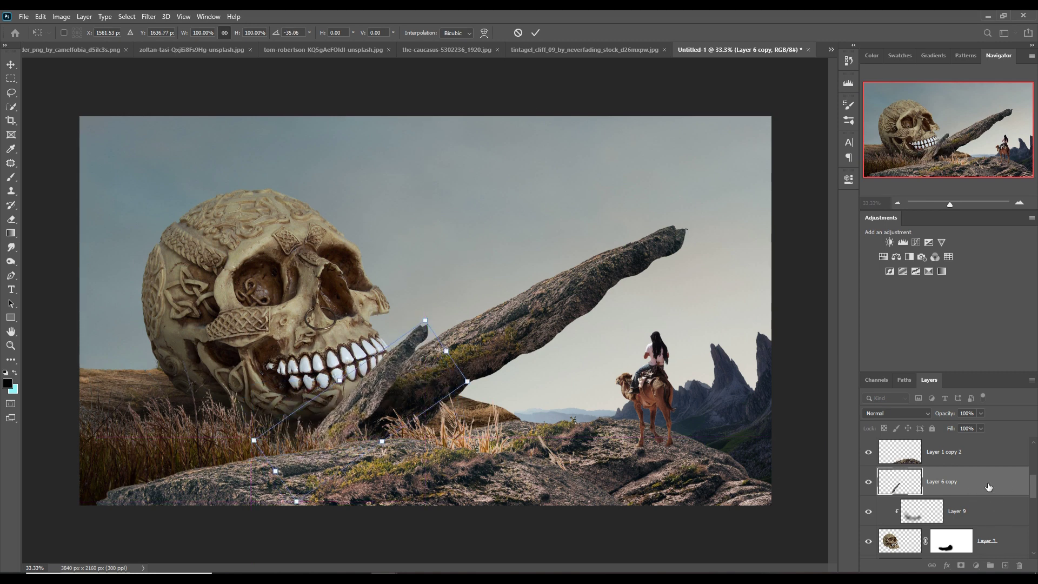
{"action": "key", "text": "Return"}
Step: On a layer clipped to the small rock, paint dark shading over the grass and rock base
{"action": "key", "text": "ctrl+shift+alt+n"}
{"action": "key", "text": "ctrl+alt+g"}
{"action": "key", "text": "b"}
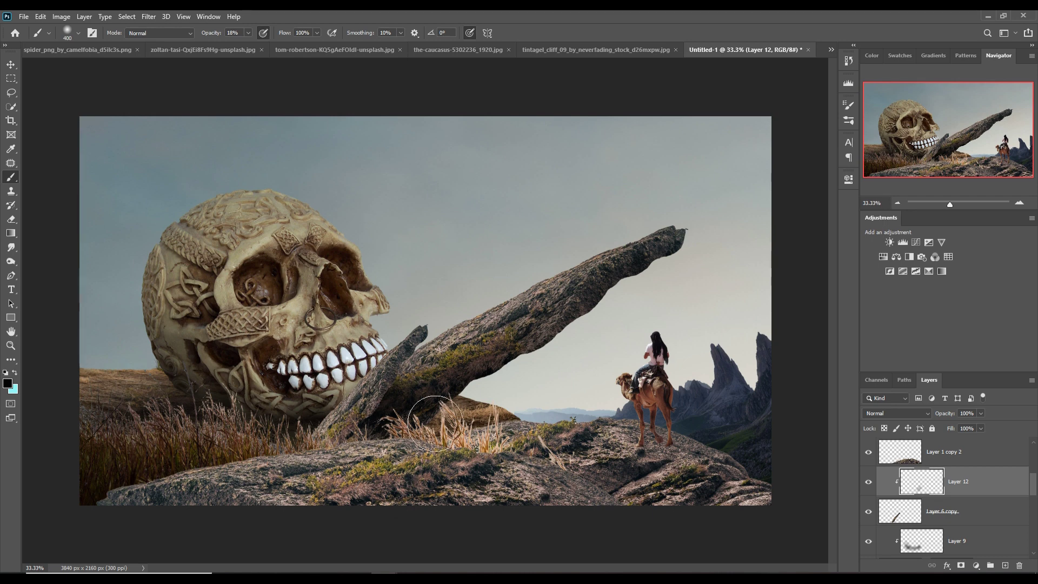
{"action": "left_click_drag", "start_coordinate": [435, 423], "coordinate": [375, 493]}
Step: On a new layer clipped to the lower rock, darken the rock and grass along the bottom edge
{"action": "key", "text": "v"}
{"action": "left_click", "coordinate": [381, 496]}
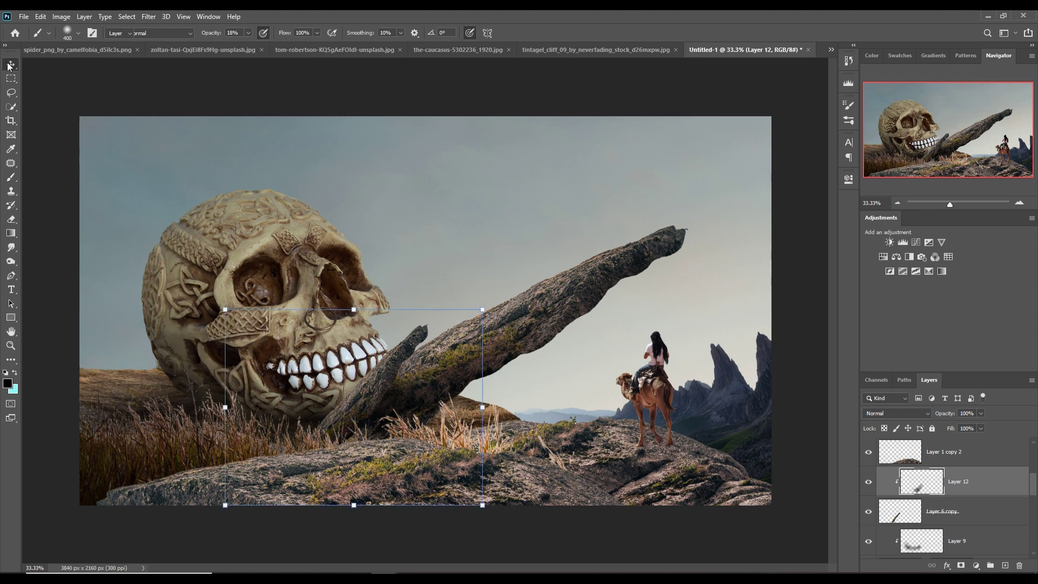
{"action": "key", "text": "ctrl+shift+alt+n"}
{"action": "key", "text": "ctrl+alt+g"}
{"action": "key", "text": "b"}
{"action": "mouse_move", "coordinate": [121, 532]}
{"action": "left_mouse_down"}
{"action": "mouse_move", "coordinate": [275, 573]}
{"action": "mouse_move", "coordinate": [673, 538]}
{"action": "mouse_move", "coordinate": [290, 524]}
{"action": "mouse_move", "coordinate": [112, 551]}
{"action": "left_mouse_up"}
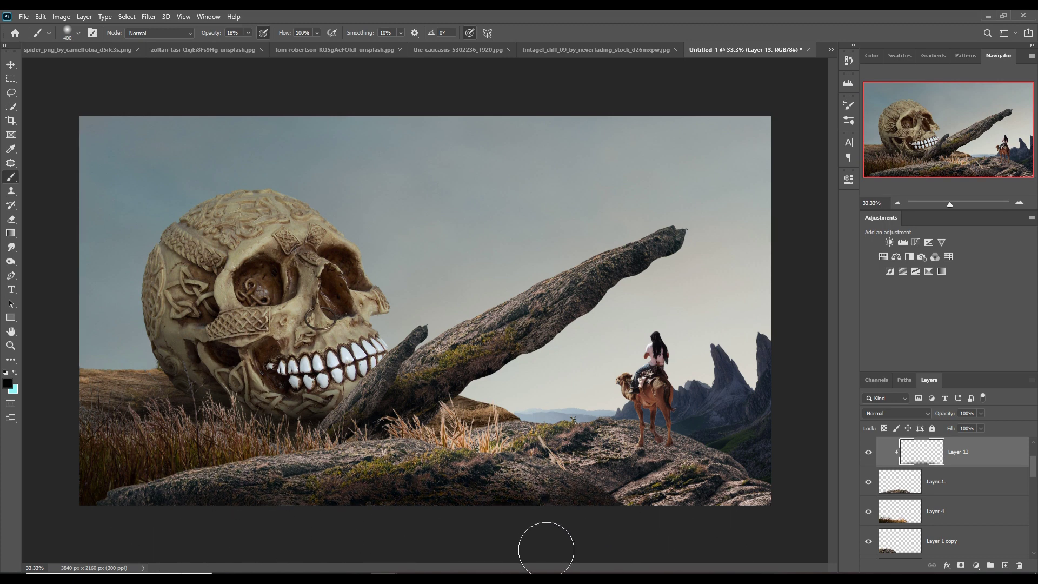
Step: On a new layer clipped to the bottom rock, darken it along the lower canvas edge
{"action": "key", "text": "v"}
{"action": "left_click", "coordinate": [1005, 565]}
{"action": "key", "text": "ctrl+alt+g"}
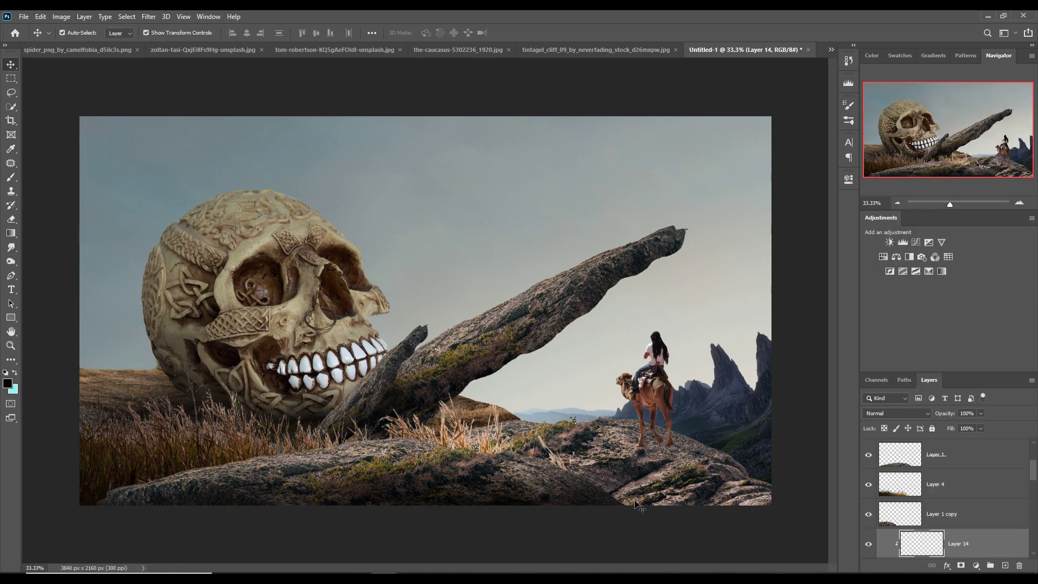
{"action": "key", "text": "b"}
{"action": "mouse_move", "coordinate": [593, 521]}
{"action": "left_mouse_down"}
{"action": "mouse_move", "coordinate": [505, 491]}
{"action": "mouse_move", "coordinate": [656, 498]}
{"action": "mouse_move", "coordinate": [756, 556]}
{"action": "left_mouse_up"}
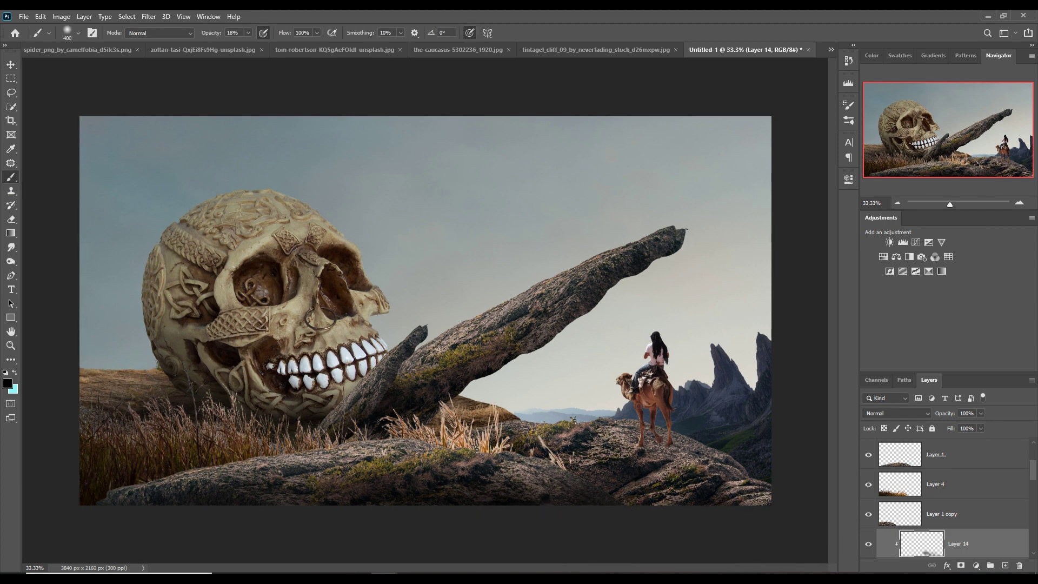
Step: Add another clipped layer and paint a faint white mist along the bottom rock
{"action": "left_click", "coordinate": [1006, 565]}
{"action": "key", "text": "x"}
{"action": "left_click", "coordinate": [8, 384]}
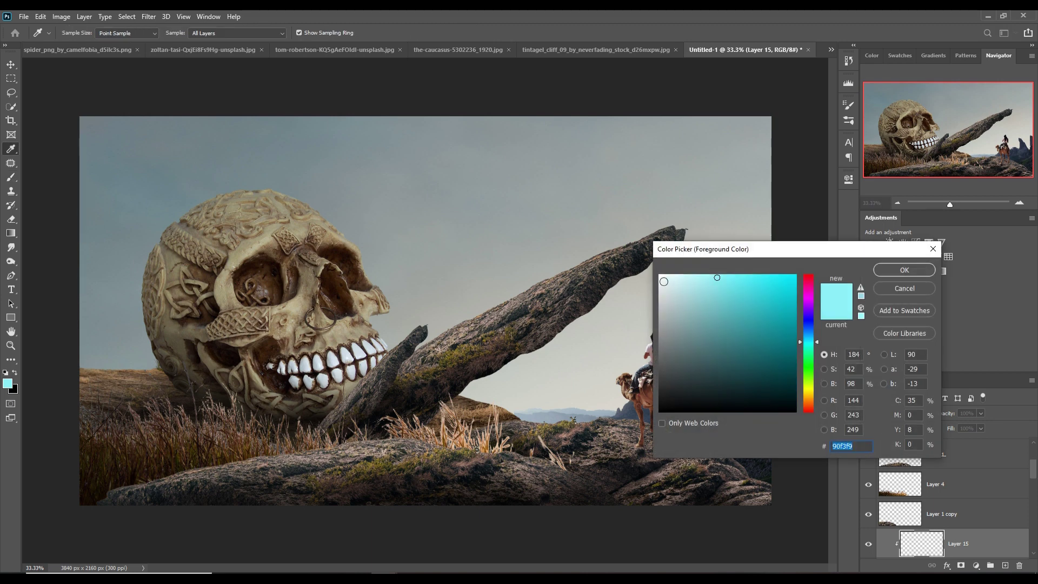
{"action": "left_click", "coordinate": [662, 280]}
{"action": "left_click", "coordinate": [913, 272]}
{"action": "mouse_move", "coordinate": [635, 548]}
{"action": "left_mouse_down"}
{"action": "mouse_move", "coordinate": [482, 494]}
{"action": "mouse_move", "coordinate": [740, 562]}
{"action": "left_mouse_up"}
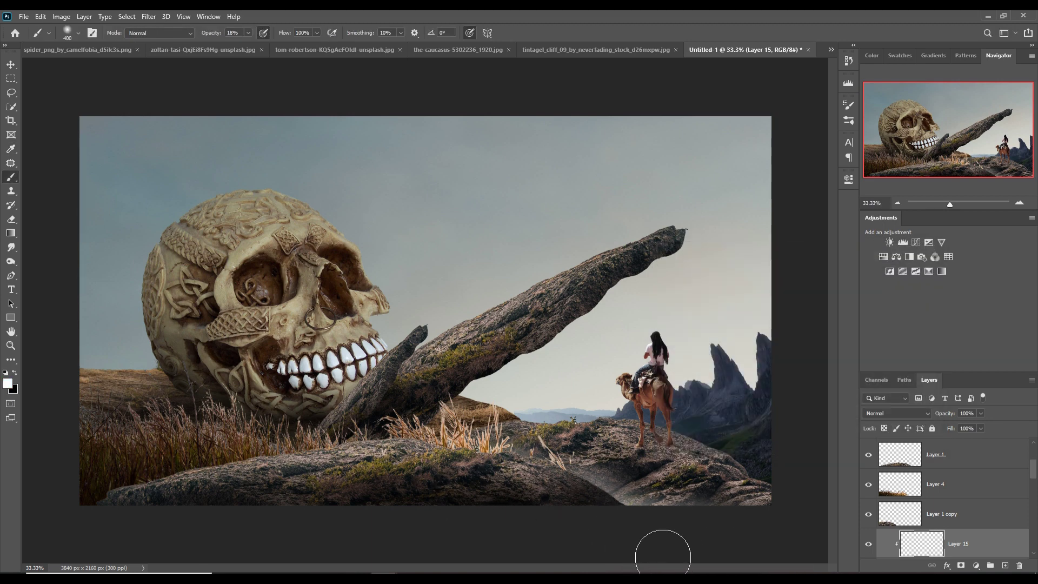
Step: Select the skull and add a new empty clipped layer for painting
{"action": "key", "text": "v"}
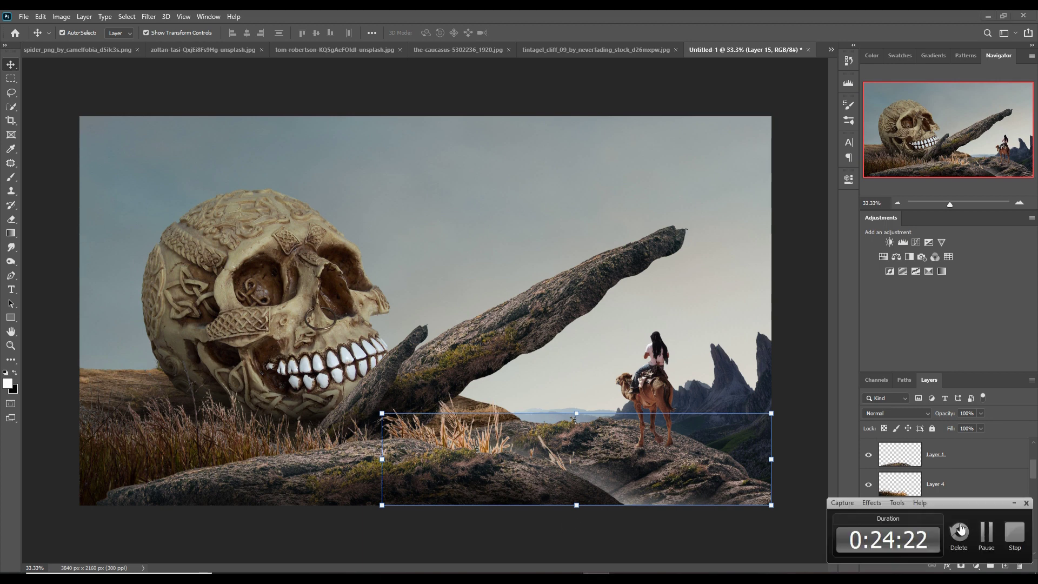
{"action": "left_click", "coordinate": [320, 337]}
{"action": "key", "text": "ctrl+shift+alt+n"}
{"action": "key", "text": "b"}
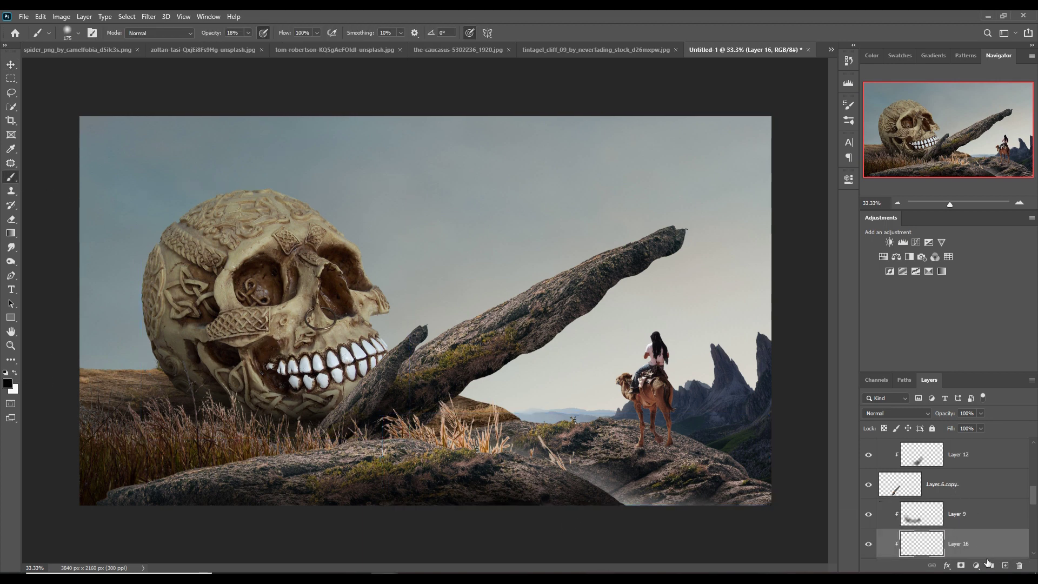
Step: Add a lowered Exposure adjustment, invert its mask, and paint it back over the skull's teeth at full opacity
{"action": "scroll", "coordinate": [979, 539], "scroll_direction": "down", "scroll_amount": 2}
{"action": "left_click", "coordinate": [977, 565]}
{"action": "left_click", "coordinate": [968, 449]}
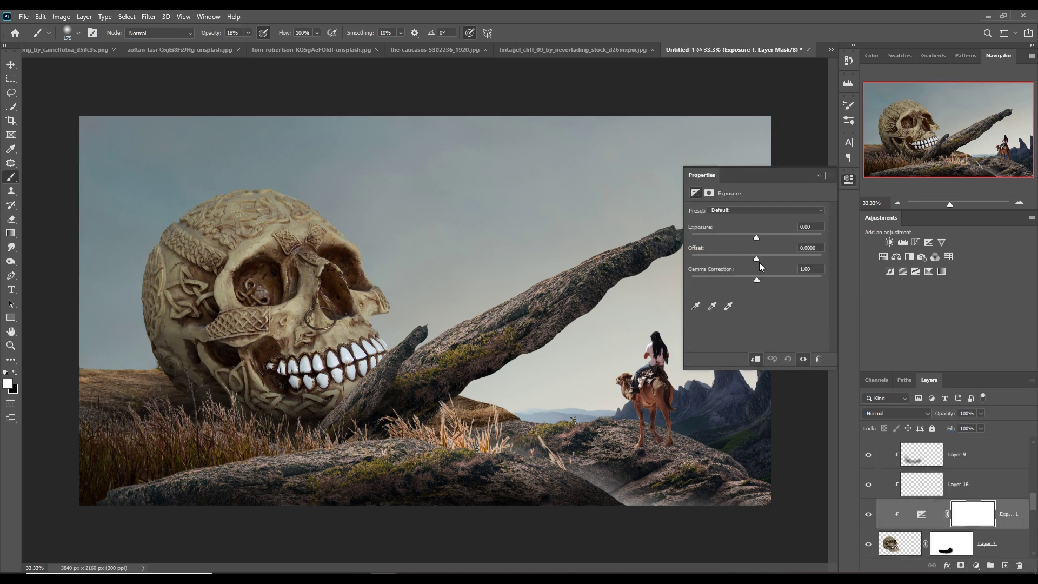
{"action": "left_click_drag", "start_coordinate": [757, 238], "coordinate": [730, 236]}
{"action": "left_click", "coordinate": [848, 179]}
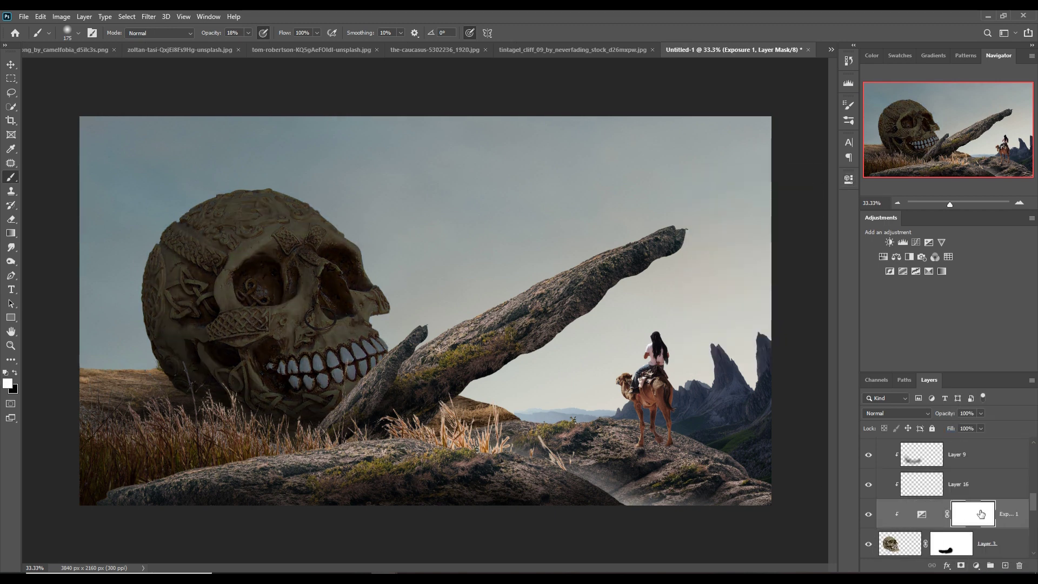
{"action": "key", "text": "ctrl+i"}
{"action": "key", "text": "0"}
{"action": "mouse_move", "coordinate": [289, 373]}
{"action": "left_mouse_down"}
{"action": "mouse_move", "coordinate": [379, 378]}
{"action": "mouse_move", "coordinate": [397, 367]}
{"action": "left_mouse_up"}
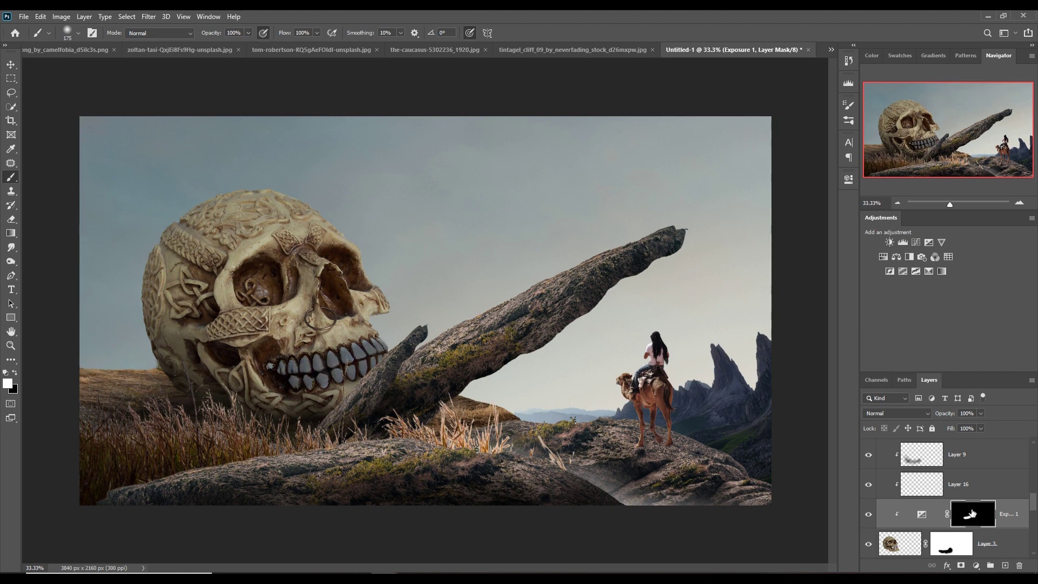
Step: Add a Curves adjustment that slightly darkens the skull, hide the Exposure adjustment, and reselect the skull layer
{"action": "left_click", "coordinate": [926, 412]}
{"action": "left_click", "coordinate": [976, 565]}
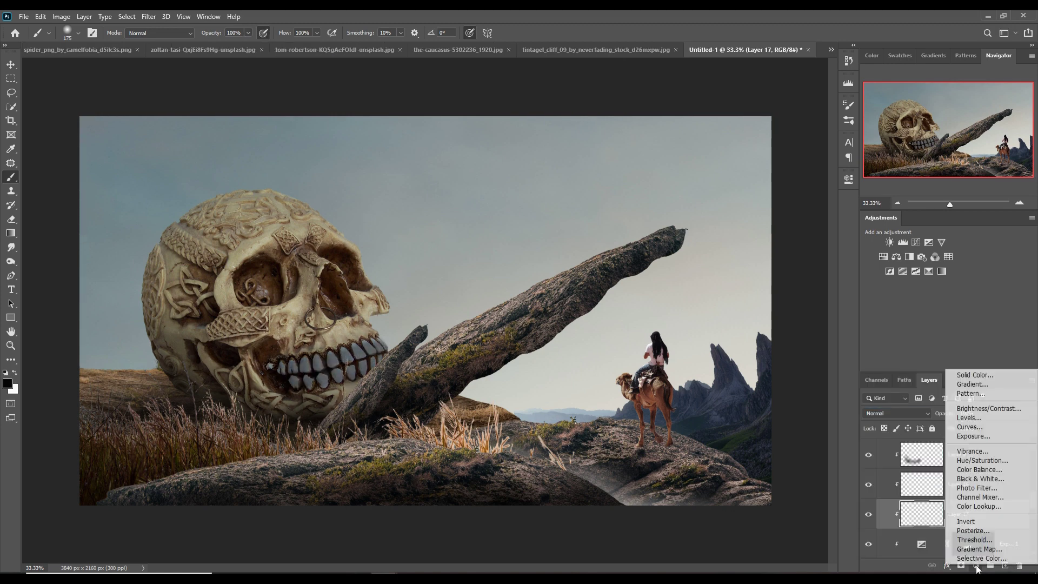
{"action": "left_click", "coordinate": [914, 389]}
{"action": "left_click_drag", "start_coordinate": [765, 294], "coordinate": [781, 306]}
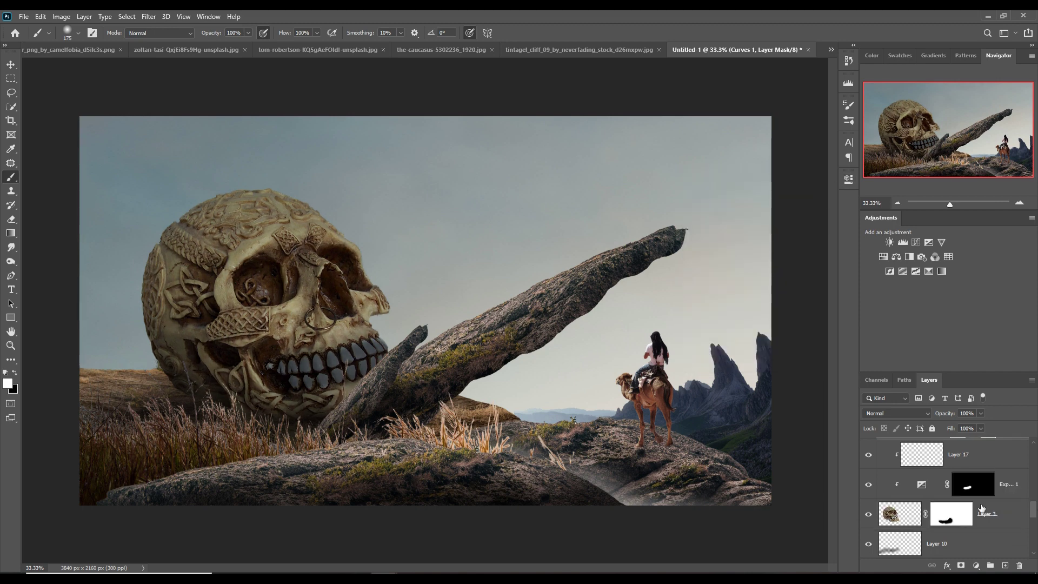
{"action": "left_click", "coordinate": [11, 65]}
{"action": "left_click", "coordinate": [342, 368]}
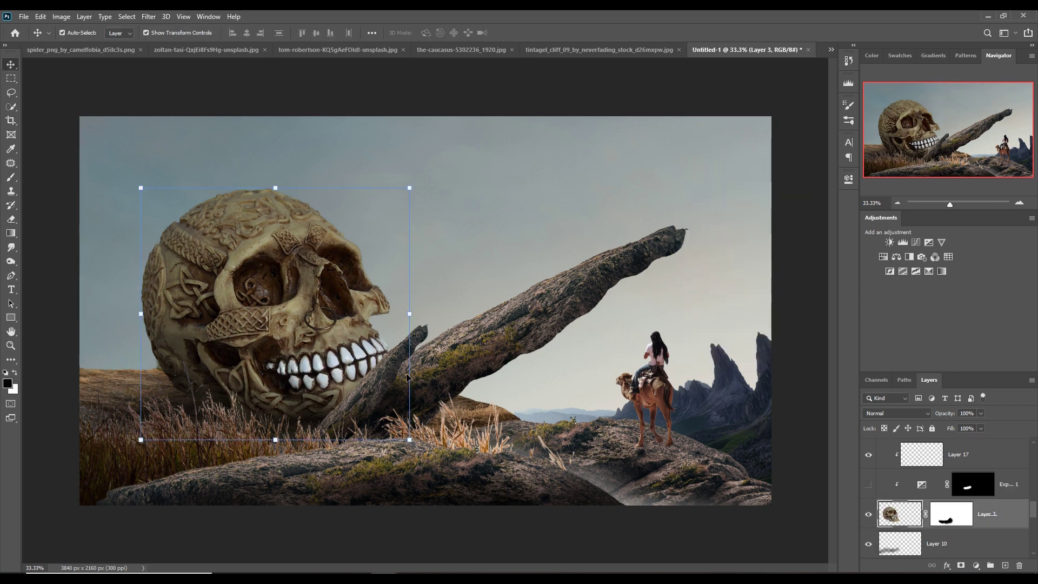
Step: Lasso a dark earth patch from the grassy cliff photo, bring it over the skull's mouth, and enlarge and warp it
{"action": "key", "text": "ctrl+Tab"}
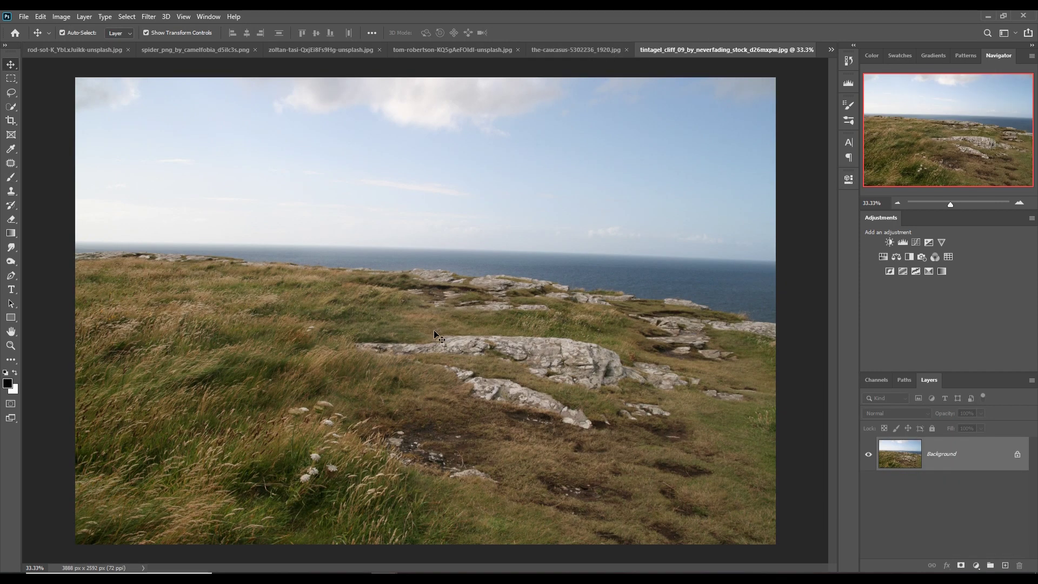
{"action": "left_click", "coordinate": [10, 92]}
{"action": "left_click_drag", "start_coordinate": [540, 428], "coordinate": [543, 432]}
{"action": "key", "text": "v"}
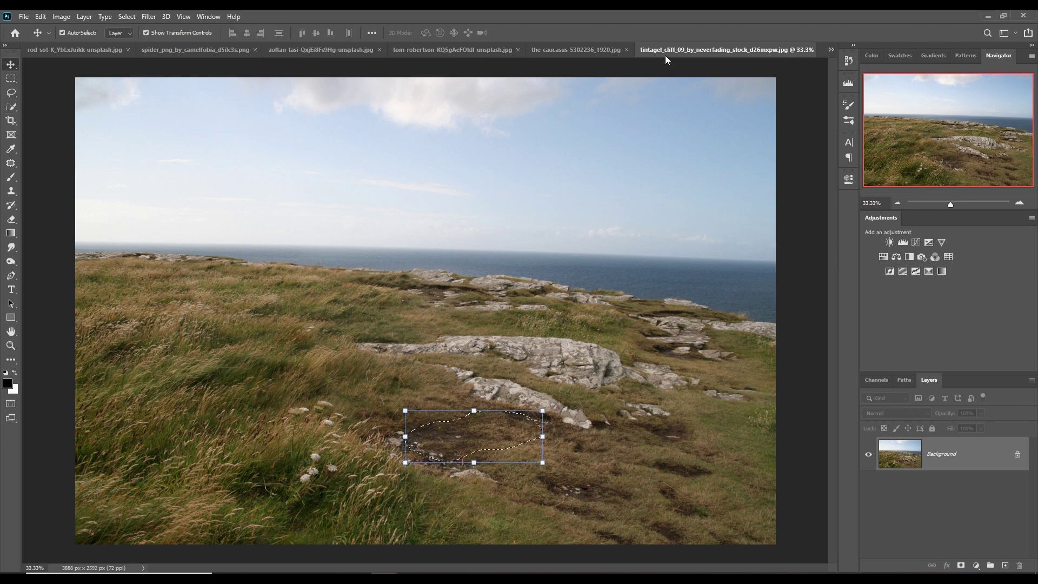
{"action": "left_click_drag", "start_coordinate": [470, 435], "coordinate": [342, 371]}
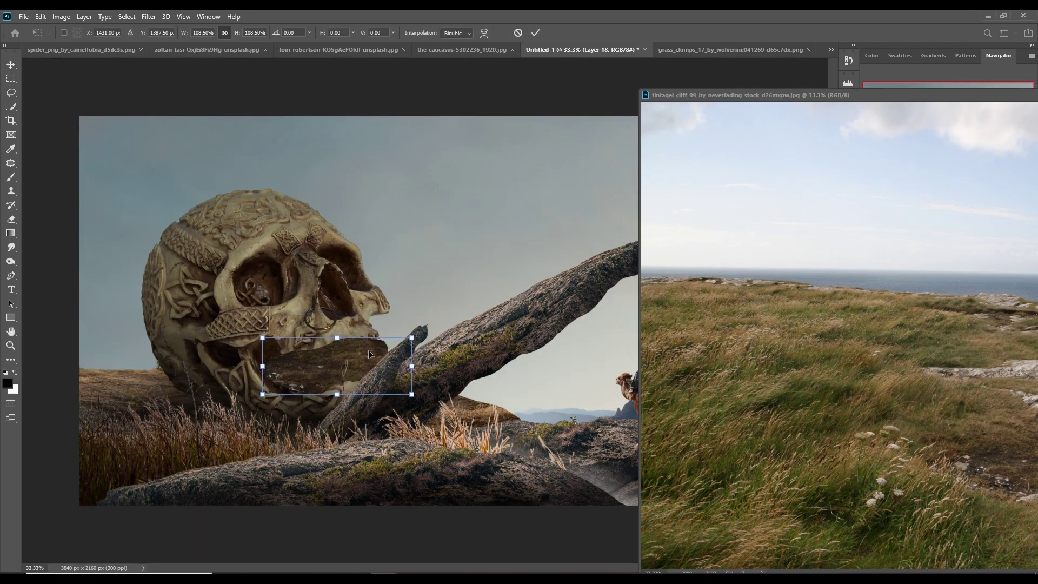
{"action": "left_click_drag", "start_coordinate": [409, 372], "coordinate": [412, 364]}
{"action": "left_click", "coordinate": [40, 16]}
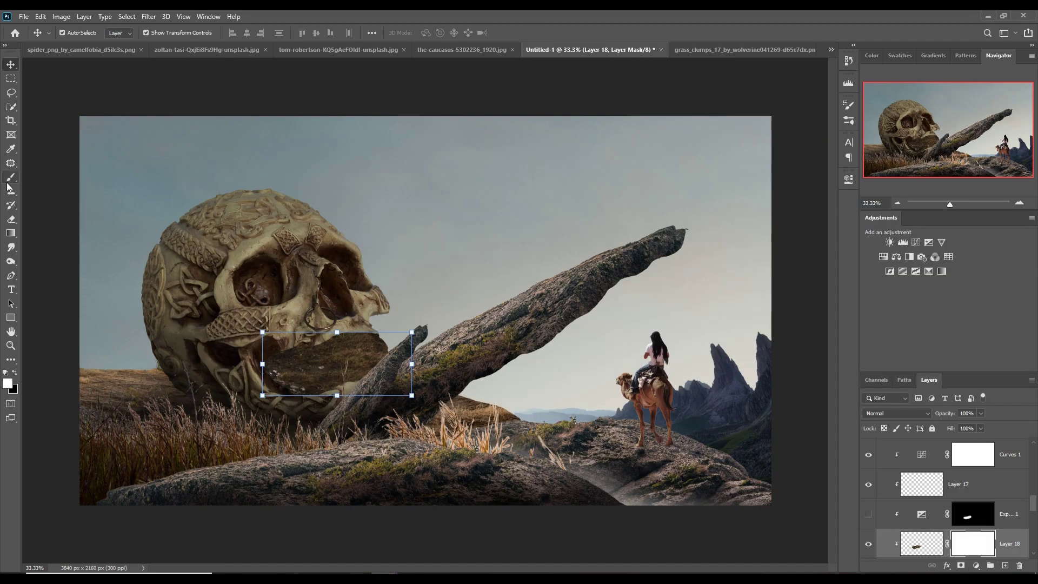
{"action": "left_click", "coordinate": [10, 181]}
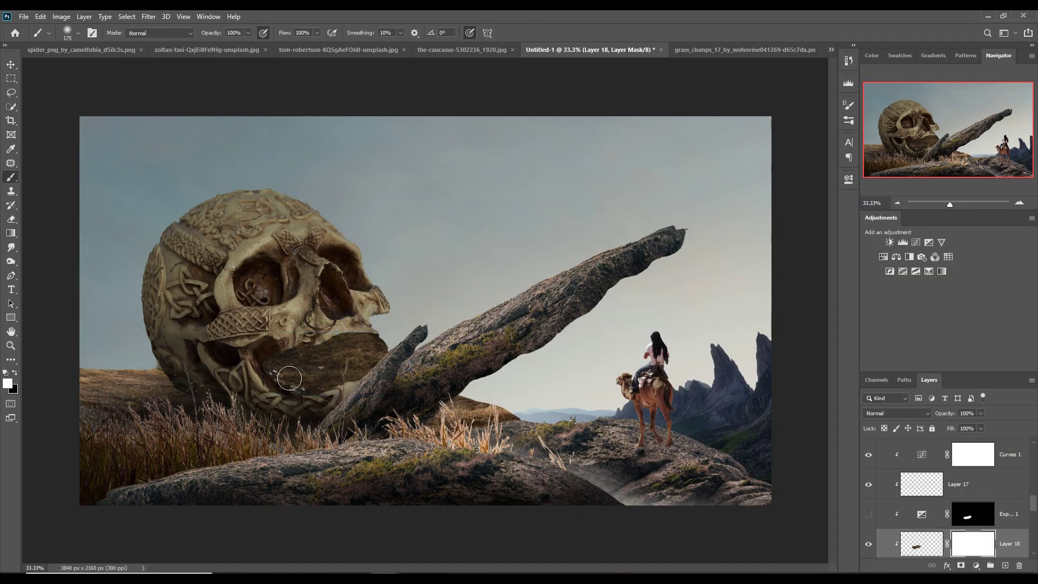
Step: At 26% brush opacity, blend the patch into the mouth and dim the skull's bright teeth on the mask
{"action": "key", "text": "2"}
{"action": "key", "text": "6"}
{"action": "mouse_move", "coordinate": [284, 357]}
{"action": "left_mouse_down"}
{"action": "mouse_move", "coordinate": [359, 341]}
{"action": "mouse_move", "coordinate": [368, 356]}
{"action": "mouse_move", "coordinate": [294, 381]}
{"action": "mouse_move", "coordinate": [389, 359]}
{"action": "mouse_move", "coordinate": [330, 400]}
{"action": "mouse_move", "coordinate": [378, 357]}
{"action": "mouse_move", "coordinate": [394, 368]}
{"action": "mouse_move", "coordinate": [302, 384]}
{"action": "left_mouse_up"}
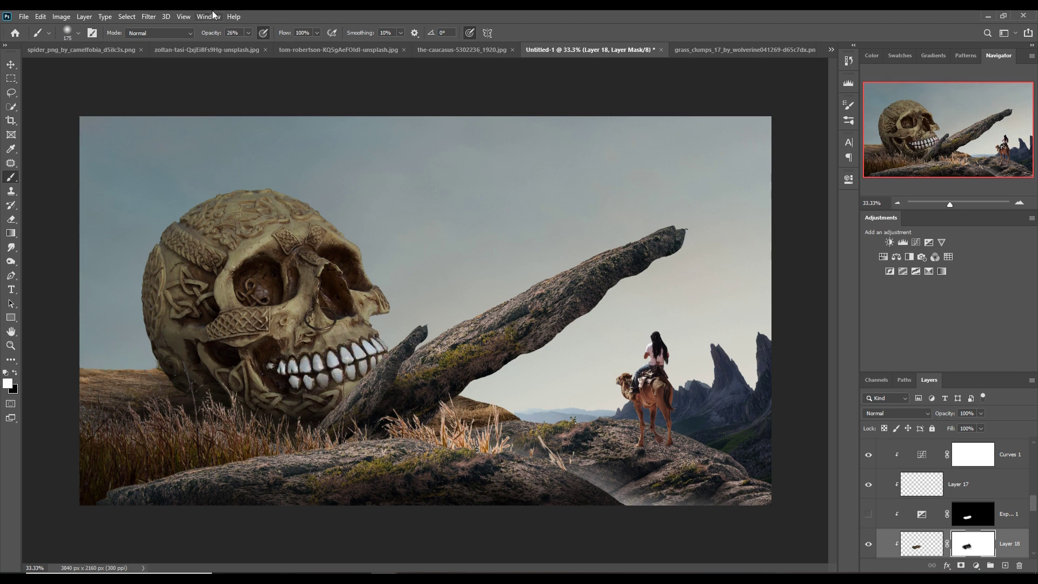
{"action": "key", "text": "ctrl+plus"}
{"action": "key", "text": "ctrl+plus"}
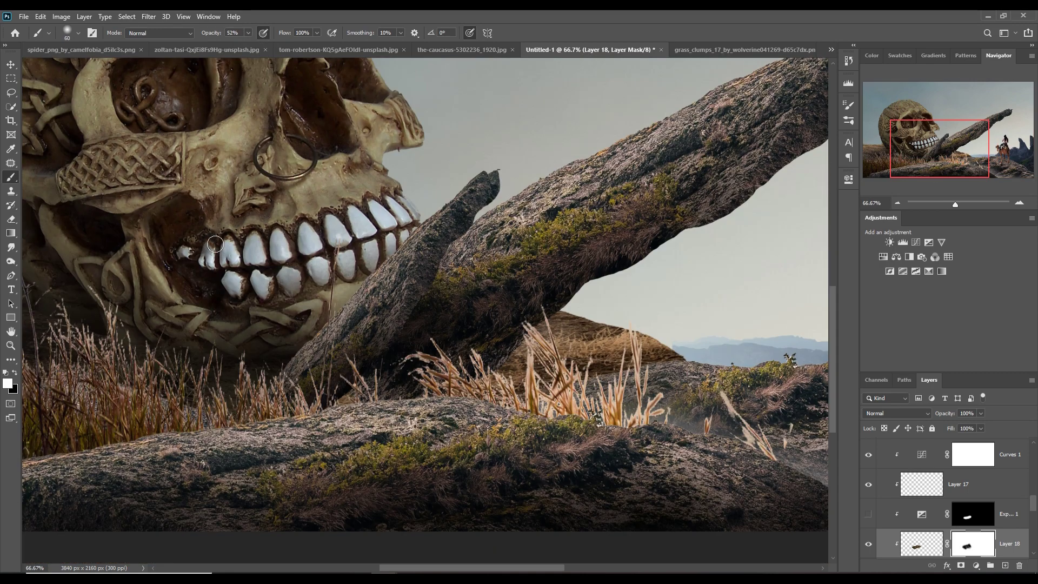
{"action": "mouse_move", "coordinate": [215, 244]}
{"action": "left_mouse_down"}
{"action": "mouse_move", "coordinate": [322, 232]}
{"action": "mouse_move", "coordinate": [331, 294]}
{"action": "mouse_move", "coordinate": [238, 292]}
{"action": "mouse_move", "coordinate": [332, 302]}
{"action": "mouse_move", "coordinate": [374, 257]}
{"action": "mouse_move", "coordinate": [351, 247]}
{"action": "left_mouse_up"}
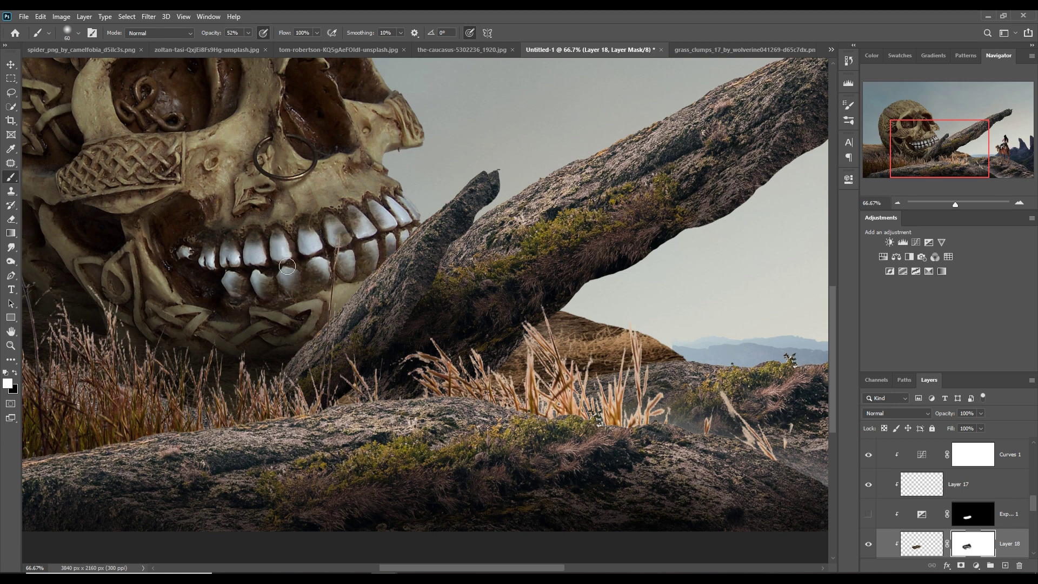
{"action": "left_click_drag", "start_coordinate": [287, 266], "coordinate": [189, 255]}
{"action": "mouse_move", "coordinate": [403, 211]}
{"action": "left_mouse_down"}
{"action": "mouse_move", "coordinate": [392, 241]}
{"action": "mouse_move", "coordinate": [313, 260]}
{"action": "left_mouse_up"}
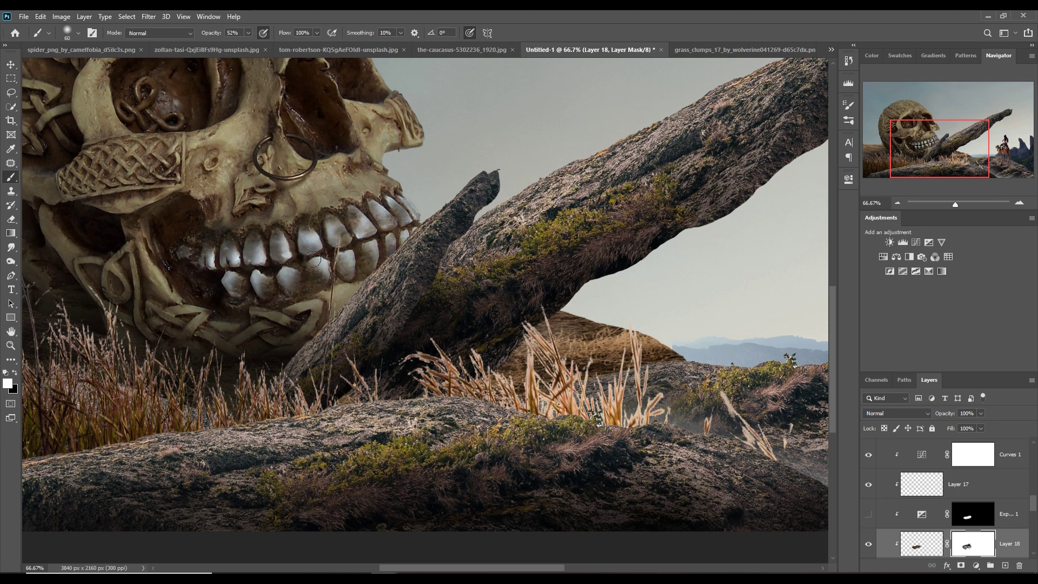
{"action": "key", "text": "v"}
{"action": "key", "text": "ctrl+minus"}
{"action": "key", "text": "ctrl+minus"}
Step: Darken the camel rider with a Curves adjustment clipped to it
{"action": "left_click", "coordinate": [243, 228]}
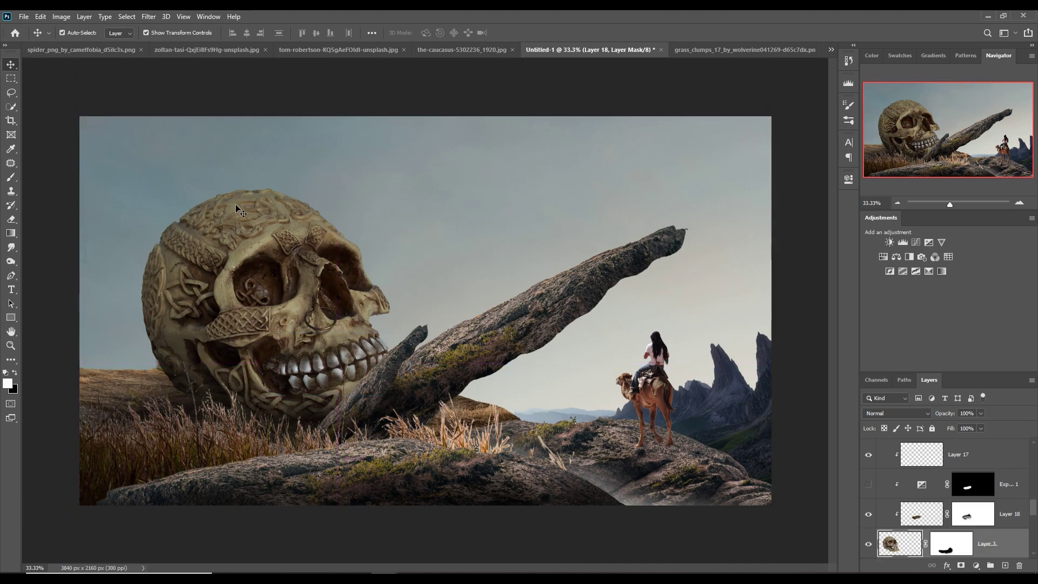
{"action": "left_click", "coordinate": [655, 362]}
{"action": "left_click", "coordinate": [977, 565]}
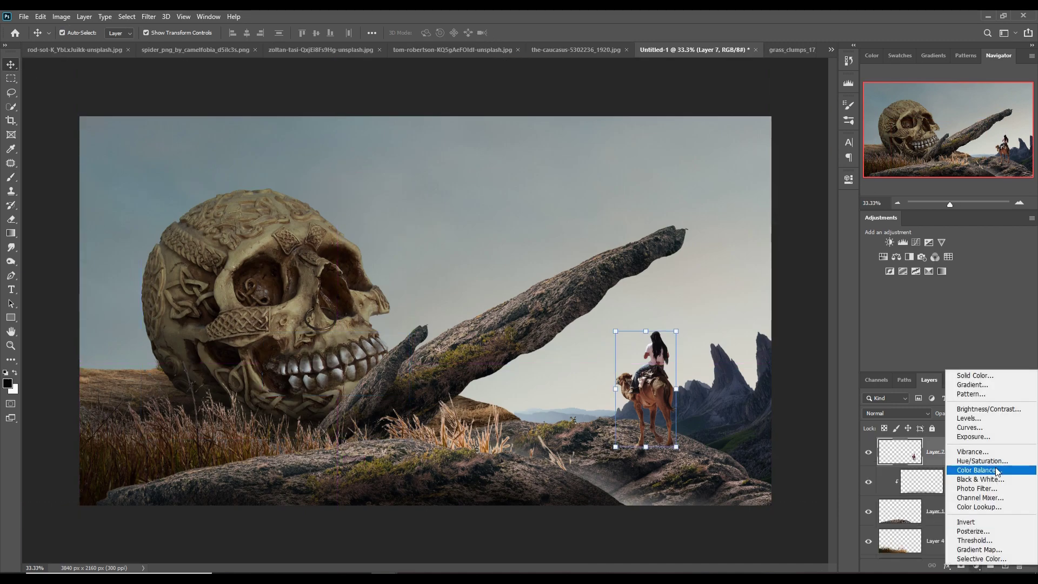
{"action": "left_click", "coordinate": [968, 422]}
{"action": "left_click_drag", "start_coordinate": [768, 286], "coordinate": [776, 295]}
{"action": "left_click", "coordinate": [756, 359]}
Step: Clip a Hue/Saturation adjustment to the rider and add a new empty layer above Layer 13
{"action": "left_click", "coordinate": [819, 175]}
{"action": "left_click", "coordinate": [896, 257]}
{"action": "right_click", "coordinate": [993, 452]}
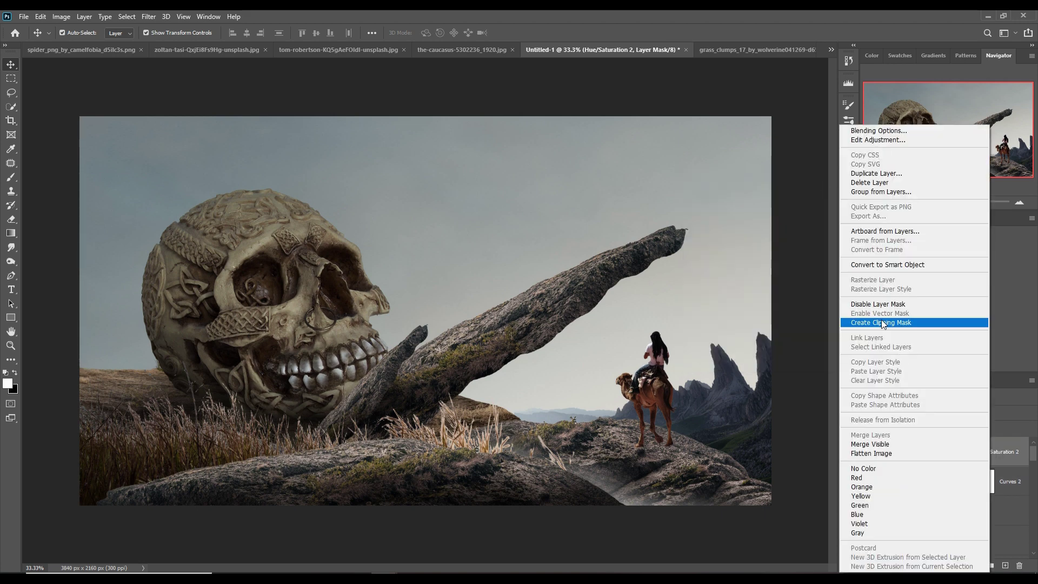
{"action": "left_click", "coordinate": [919, 320]}
{"action": "left_click", "coordinate": [989, 549]}
{"action": "left_click", "coordinate": [1005, 565]}
{"action": "key", "text": "b"}
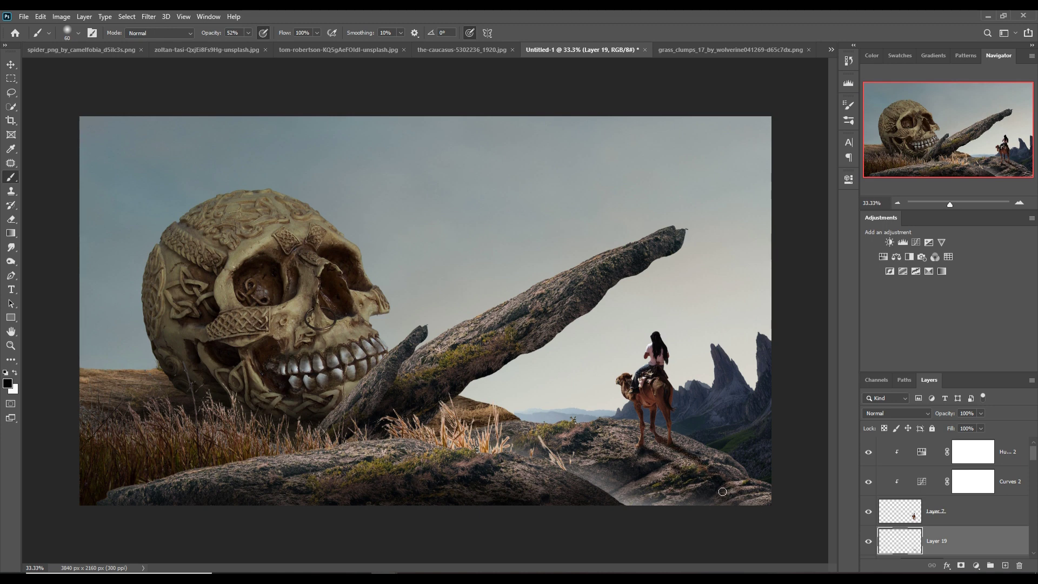
Step: Add a new layer clipped to the rider, then reselect the camel rider with the Move tool
{"action": "key", "text": "ctrl+shift+alt+n"}
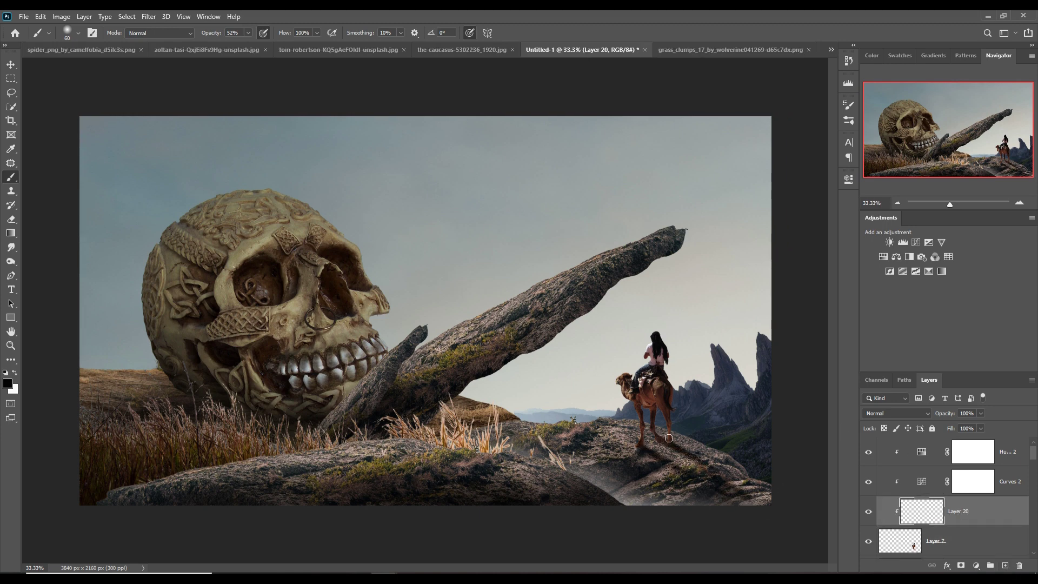
{"action": "left_click", "coordinate": [11, 64]}
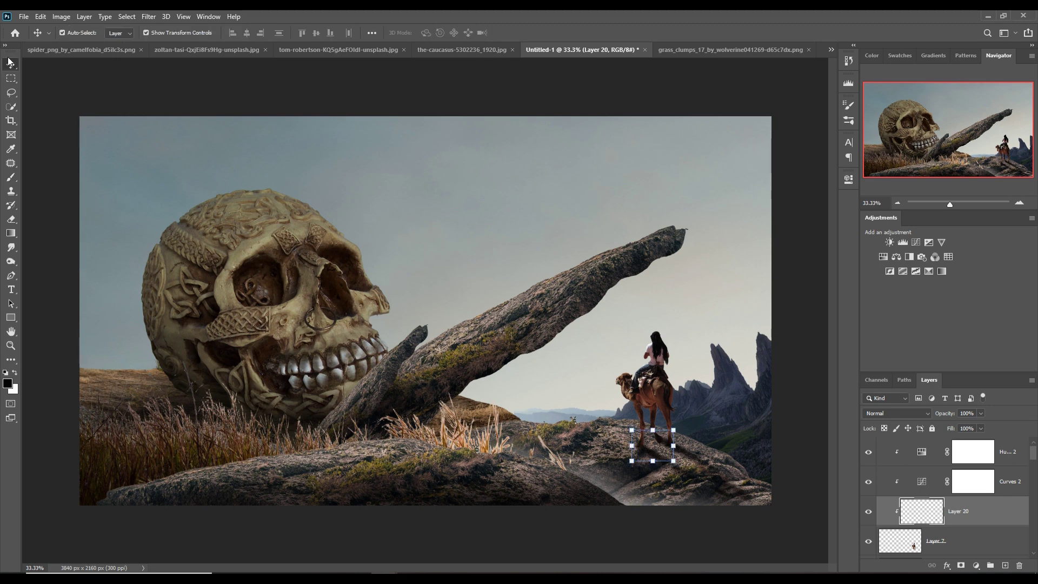
{"action": "left_click", "coordinate": [156, 365]}
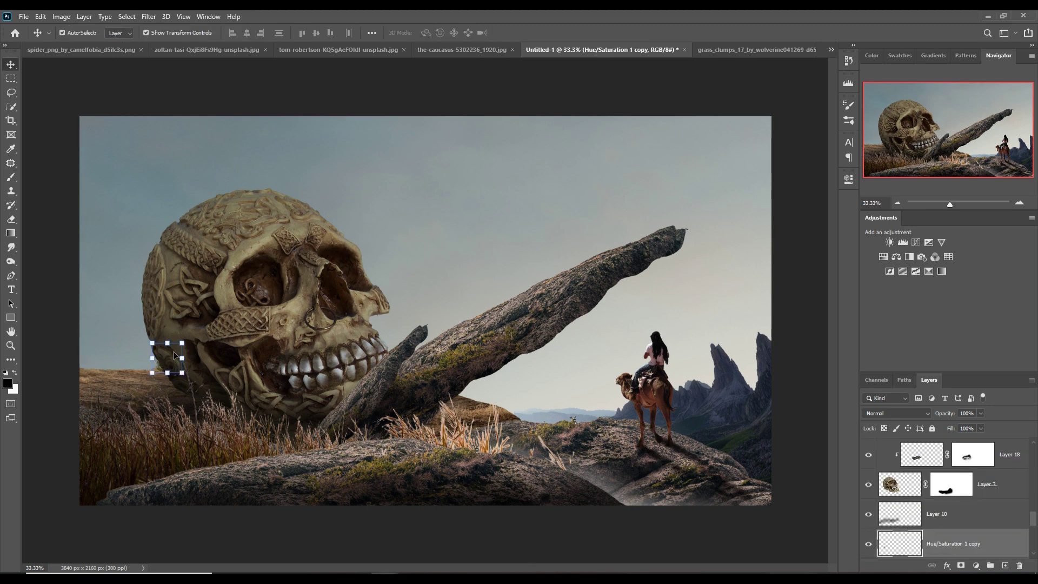
{"action": "left_click", "coordinate": [41, 16]}
{"action": "left_click", "coordinate": [474, 183]}
{"action": "left_click", "coordinate": [662, 363]}
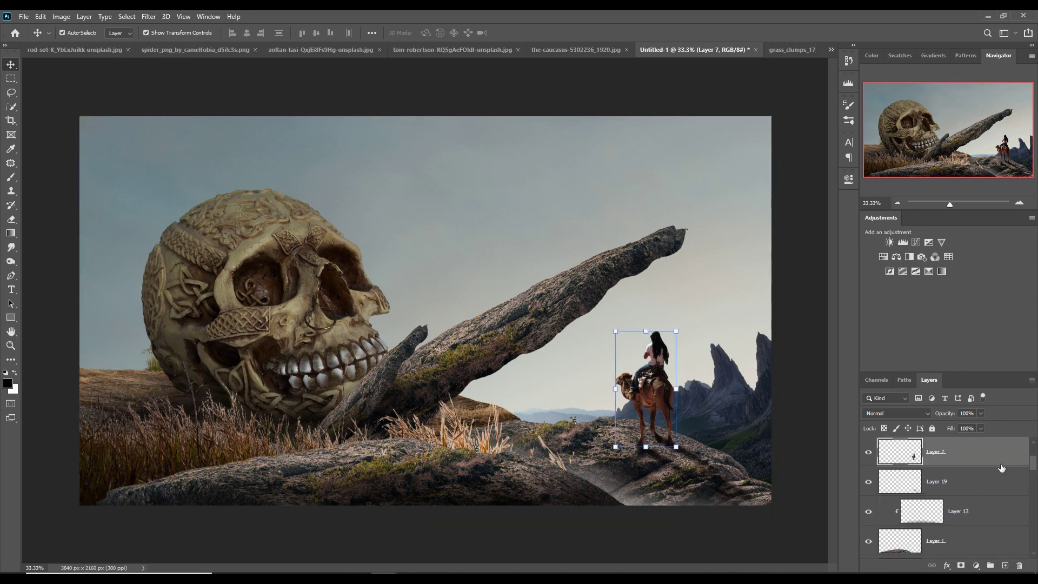
Step: Open the birds PNG, drag it into Untitled-1 and release it from the clipping mask
{"action": "left_click", "coordinate": [24, 16]}
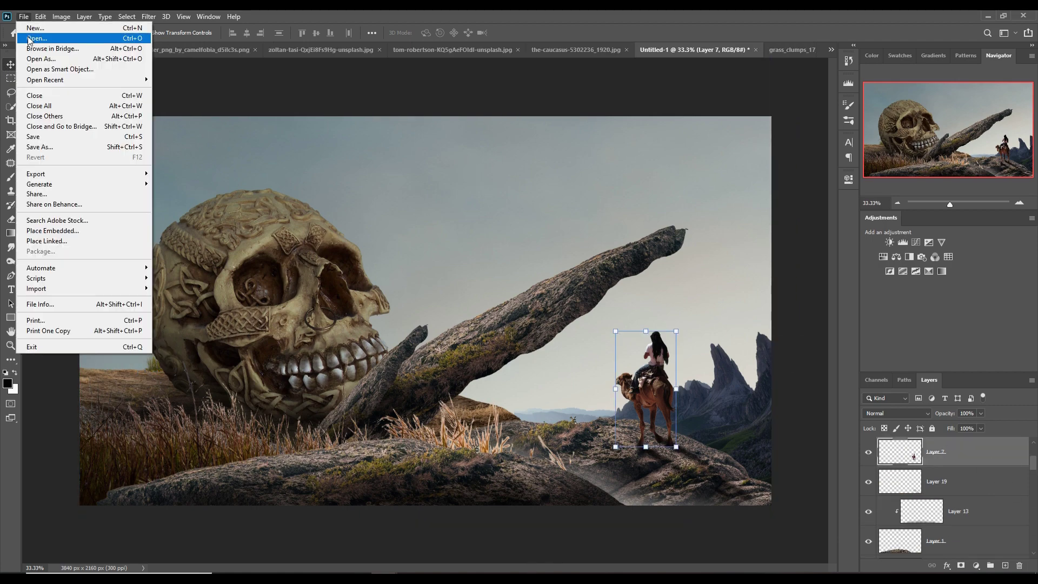
{"action": "left_click", "coordinate": [32, 38]}
{"action": "double_click", "coordinate": [416, 108]}
{"action": "left_click_drag", "start_coordinate": [664, 50], "coordinate": [665, 95]}
{"action": "left_click_drag", "start_coordinate": [834, 220], "coordinate": [548, 178]}
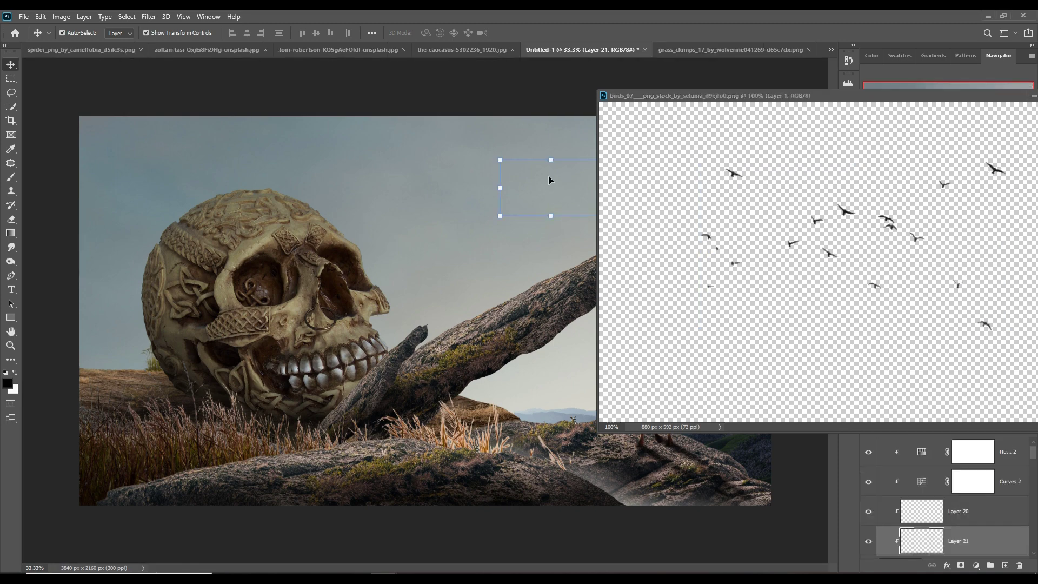
{"action": "right_click", "coordinate": [968, 452]}
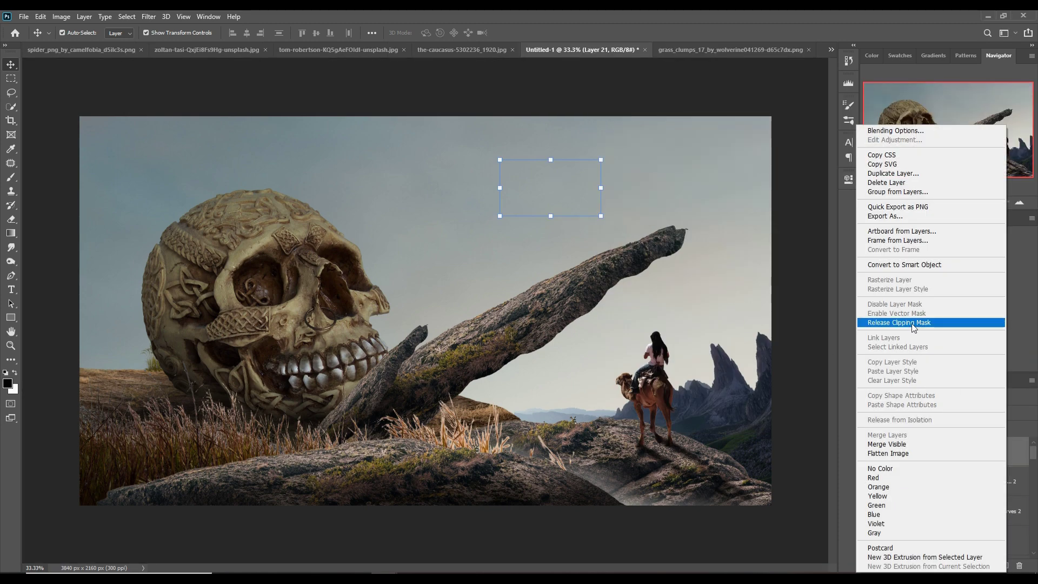
{"action": "left_click", "coordinate": [914, 323]}
Step: Scale the bird flock and place it in the upper sky above the rock slab
{"action": "left_click_drag", "start_coordinate": [499, 160], "coordinate": [444, 129]}
{"action": "left_click_drag", "start_coordinate": [593, 175], "coordinate": [530, 182]}
{"action": "left_click", "coordinate": [534, 33]}
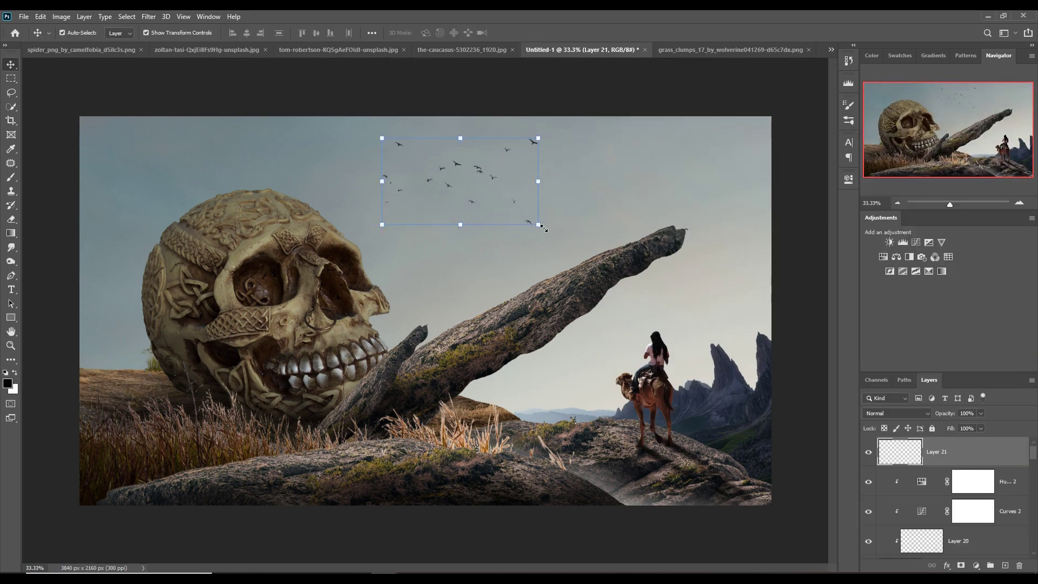
{"action": "key", "text": "ctrl+t"}
{"action": "left_click_drag", "start_coordinate": [544, 229], "coordinate": [540, 226]}
{"action": "key", "text": "Return"}
Step: Add an Exposure adjustment layer clipped to the birds
{"action": "left_click", "coordinate": [976, 566]}
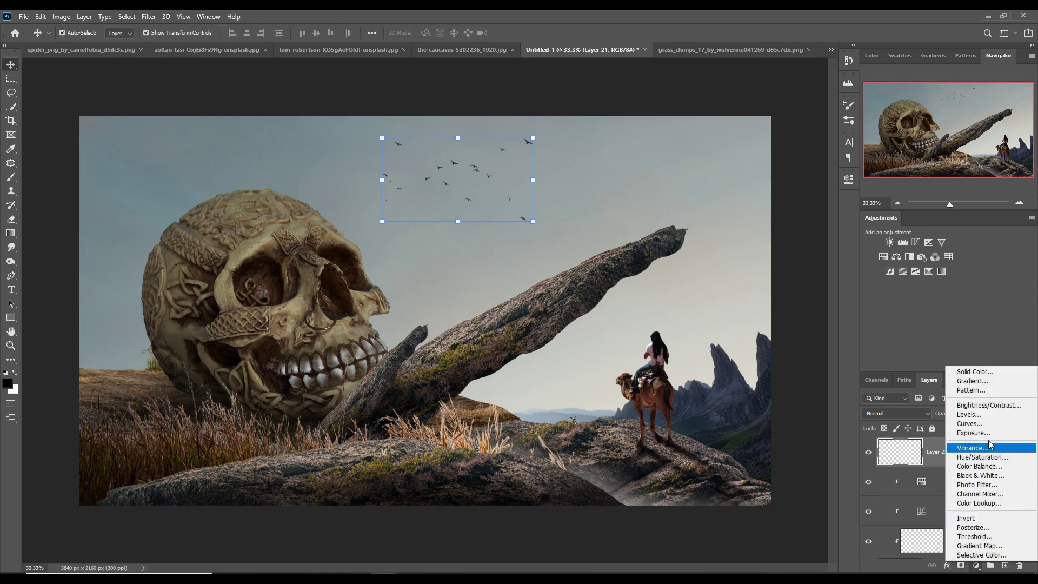
{"action": "left_click", "coordinate": [919, 444]}
{"action": "left_click", "coordinate": [756, 359]}
{"action": "left_click", "coordinate": [818, 176]}
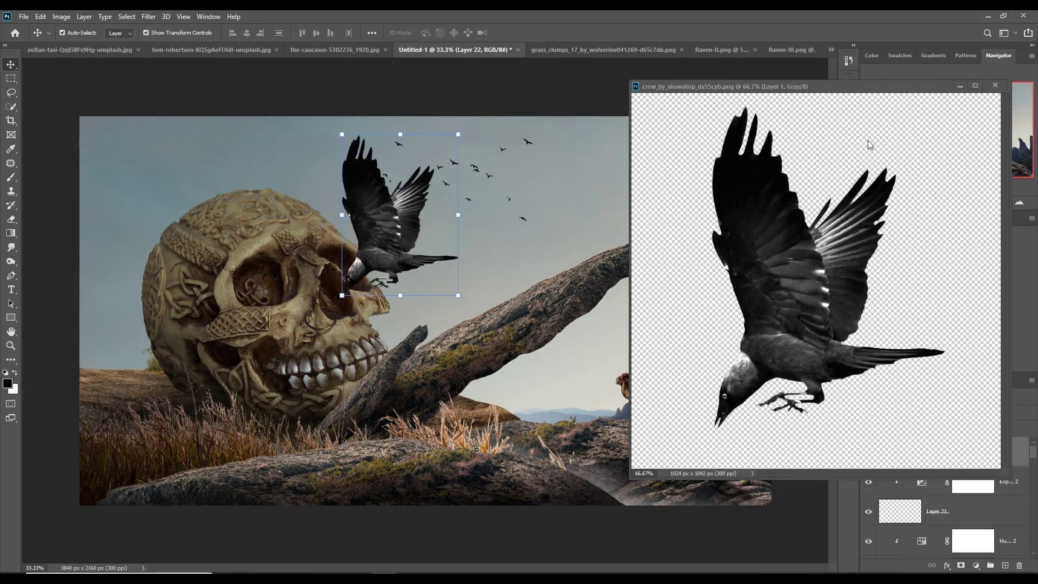
Step: Bring in the crow, shrink it, flip it horizontally and place it above the skull's top left
{"action": "left_click", "coordinate": [996, 85]}
{"action": "key", "text": "ctrl+t"}
{"action": "mouse_move", "coordinate": [400, 217]}
{"action": "left_mouse_down"}
{"action": "mouse_move", "coordinate": [233, 156]}
{"action": "mouse_move", "coordinate": [180, 184]}
{"action": "left_mouse_up"}
{"action": "left_click", "coordinate": [41, 16]}
{"action": "left_click", "coordinate": [205, 431]}
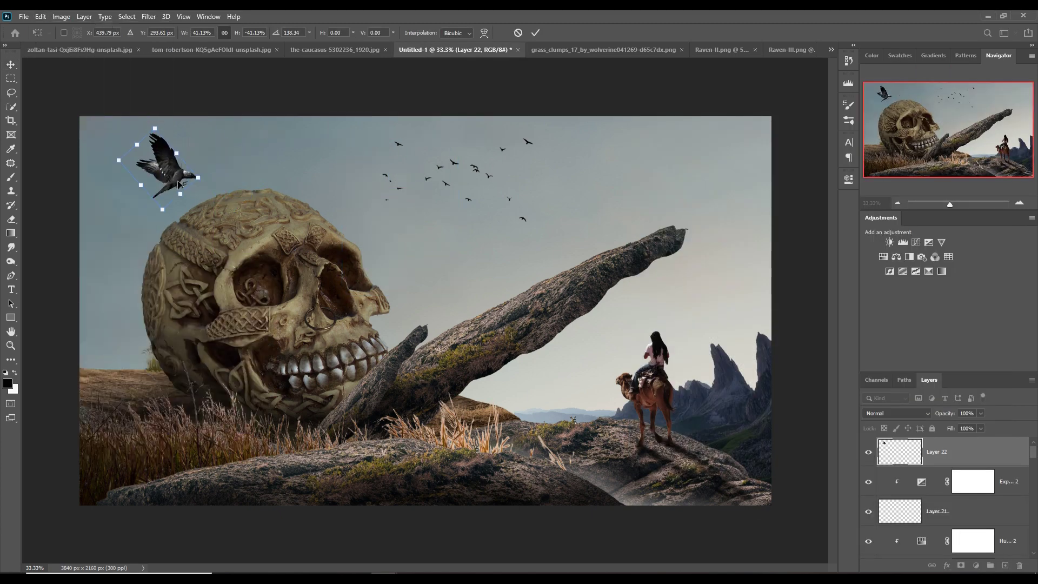
{"action": "left_click", "coordinate": [536, 32]}
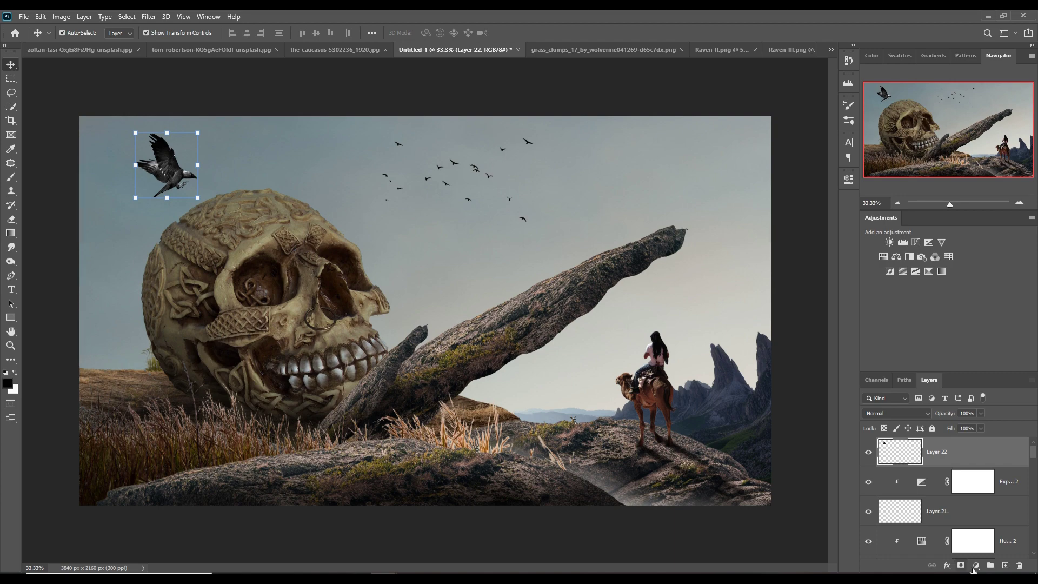
Step: Add a Curves adjustment clipped to the crow
{"action": "left_click", "coordinate": [976, 566]}
{"action": "left_click", "coordinate": [995, 428]}
{"action": "left_click", "coordinate": [758, 362]}
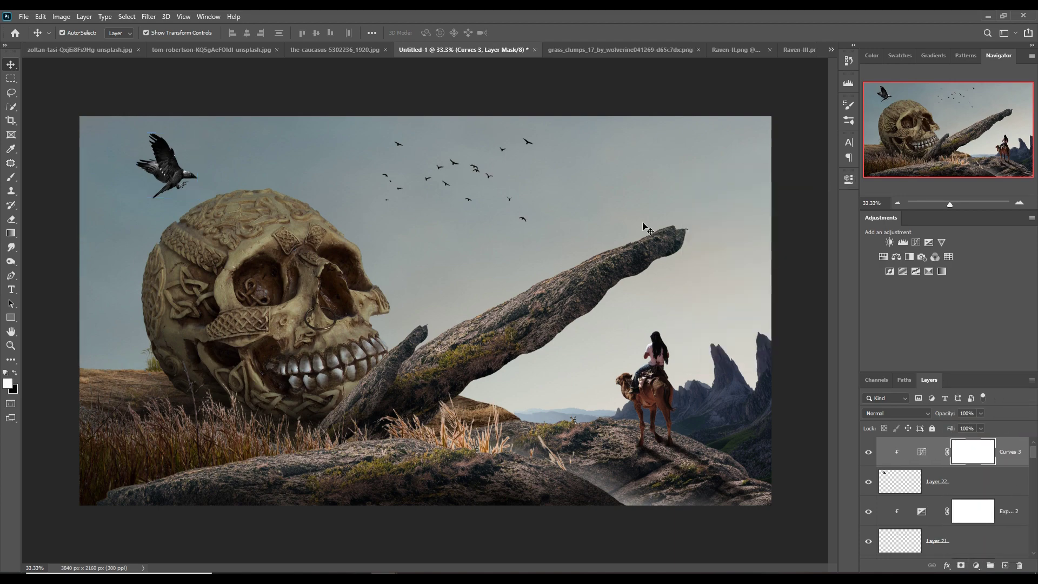
Step: Bring the Raven-III image into the composite and shrink it onto the rock stub
{"action": "left_click", "coordinate": [736, 49]}
{"action": "left_click_drag", "start_coordinate": [776, 49], "coordinate": [779, 97]}
{"action": "left_click", "coordinate": [589, 49]}
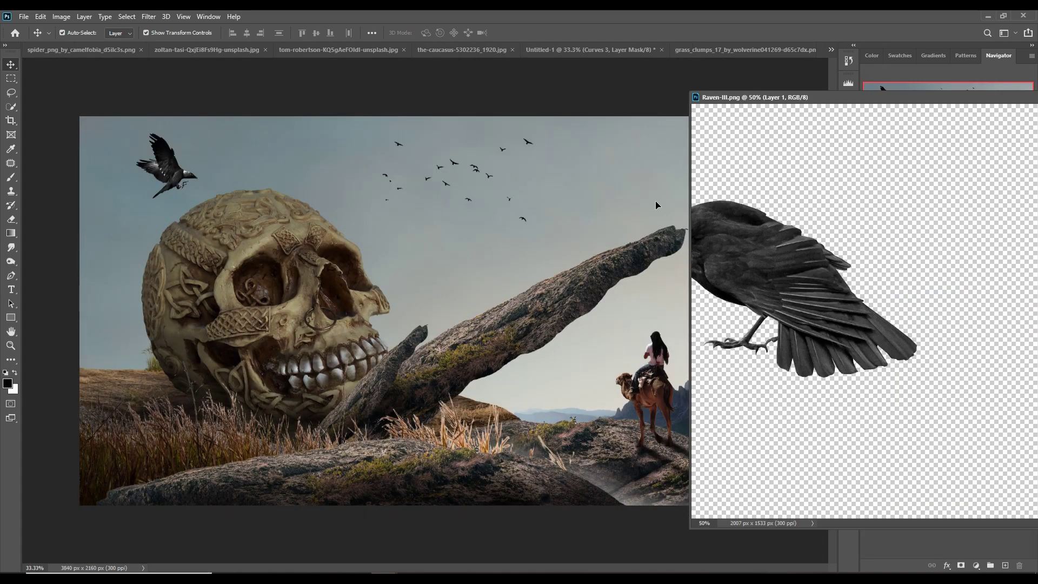
{"action": "left_click_drag", "start_coordinate": [784, 281], "coordinate": [671, 233]}
{"action": "key", "text": "ctrl+t"}
{"action": "mouse_move", "coordinate": [765, 177]}
{"action": "left_mouse_down"}
{"action": "mouse_move", "coordinate": [455, 296]}
{"action": "mouse_move", "coordinate": [430, 324]}
{"action": "left_mouse_up"}
{"action": "key", "text": "Return"}
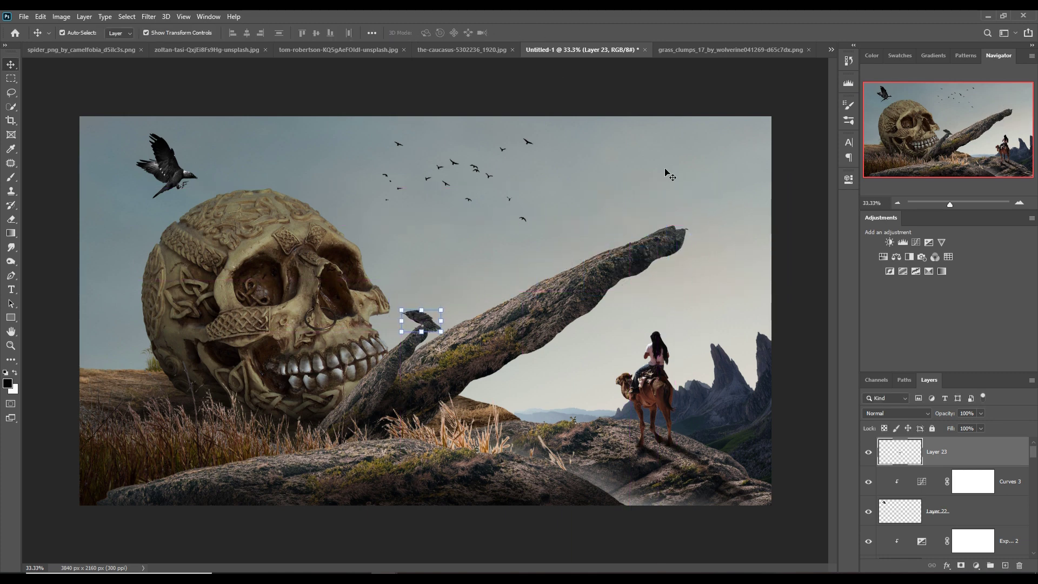
Step: Bring in the Raven-II image, shrink it and place it flying mid-sky
{"action": "left_click", "coordinate": [730, 49]}
{"action": "left_click", "coordinate": [541, 49]}
{"action": "left_click", "coordinate": [832, 49]}
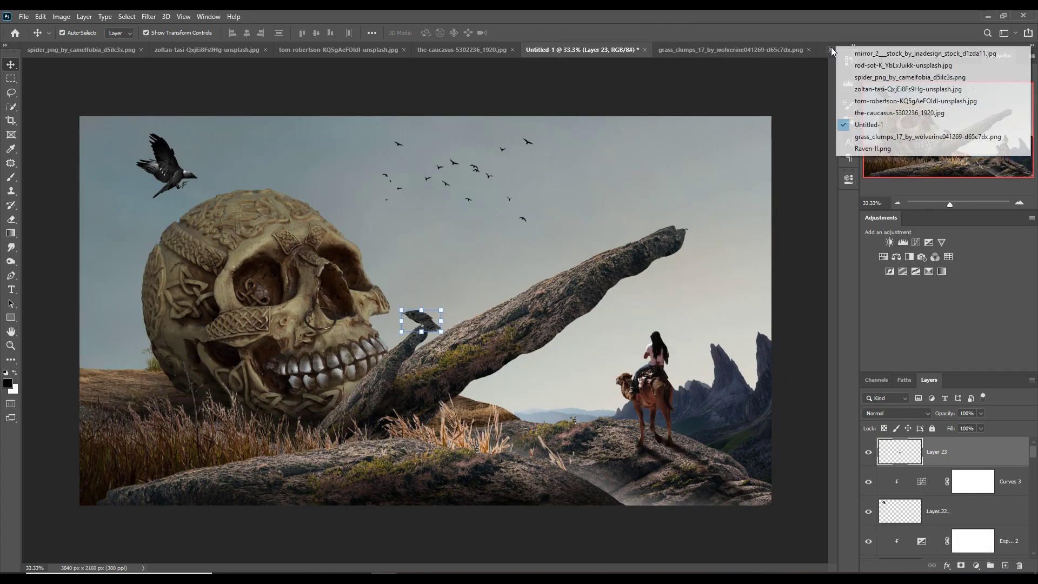
{"action": "left_click", "coordinate": [866, 148]}
{"action": "left_click_drag", "start_coordinate": [743, 49], "coordinate": [741, 107]}
{"action": "left_click_drag", "start_coordinate": [541, 187], "coordinate": [533, 238]}
{"action": "left_click_drag", "start_coordinate": [608, 164], "coordinate": [461, 225]}
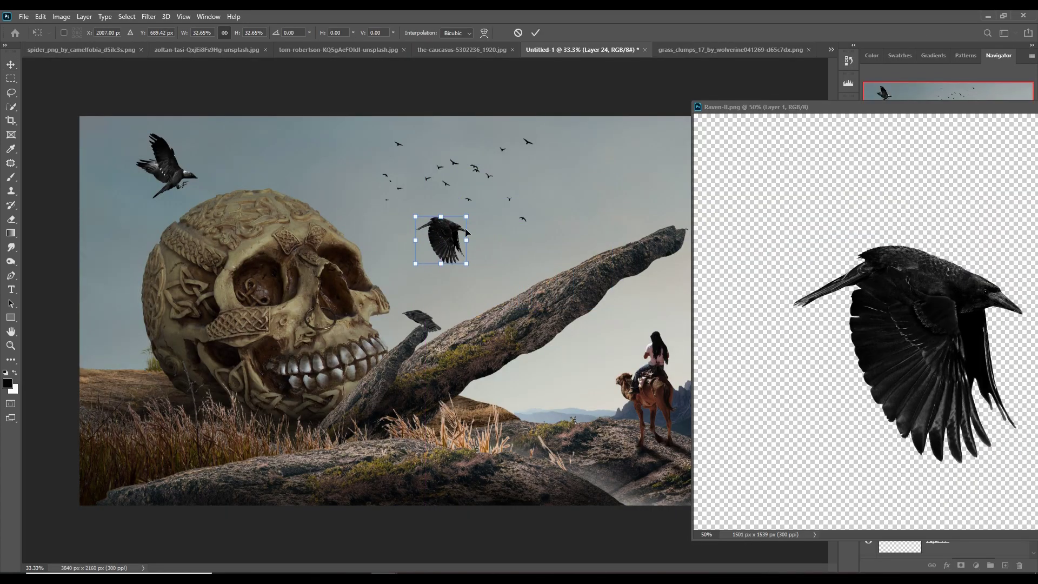
{"action": "left_click", "coordinate": [536, 33]}
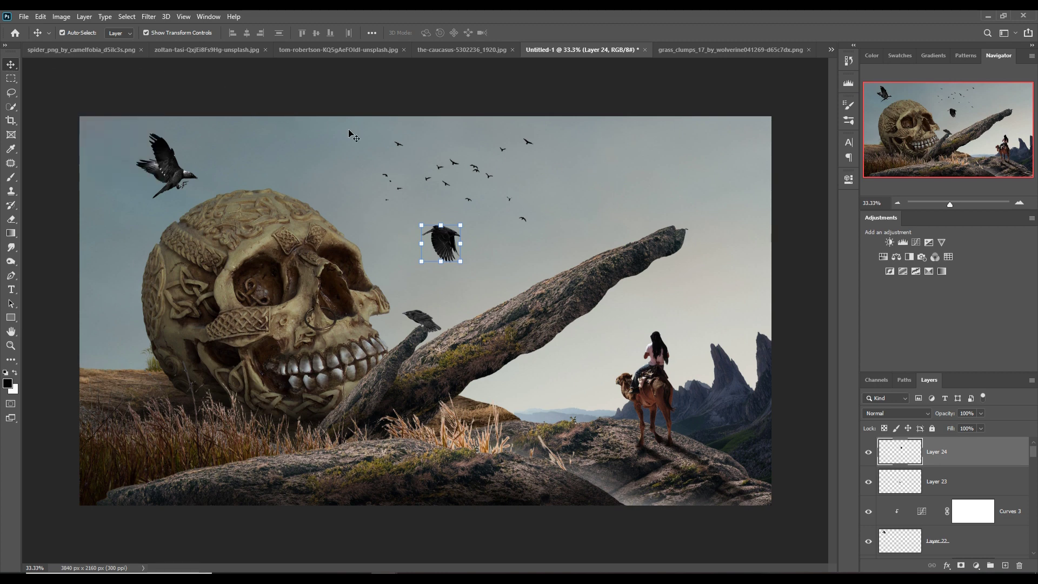
{"action": "left_click", "coordinate": [937, 543]}
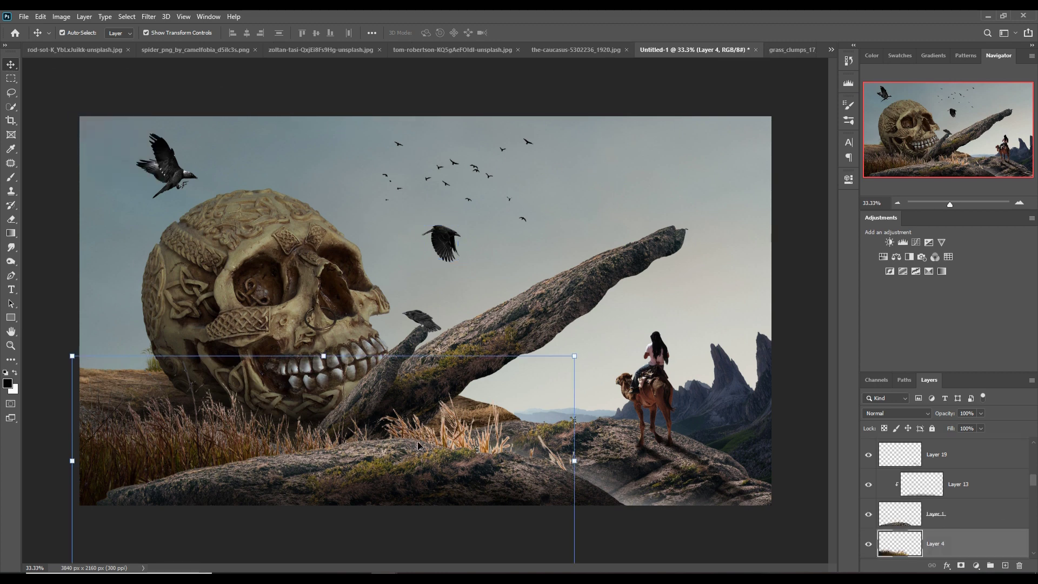
{"action": "left_click", "coordinate": [1005, 565]}
{"action": "key", "text": "b"}
{"action": "left_click", "coordinate": [8, 384]}
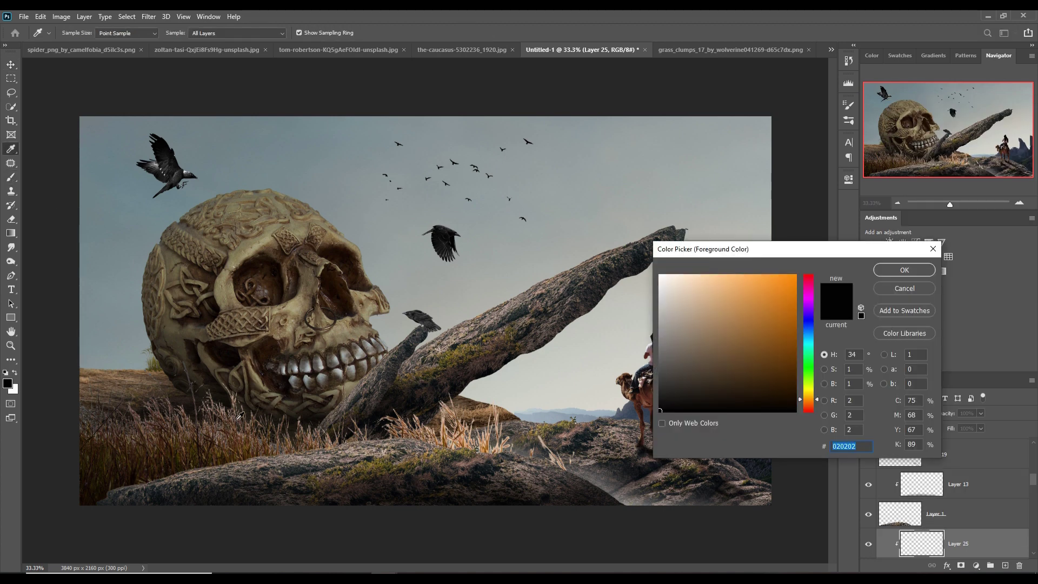
{"action": "left_click", "coordinate": [236, 425]}
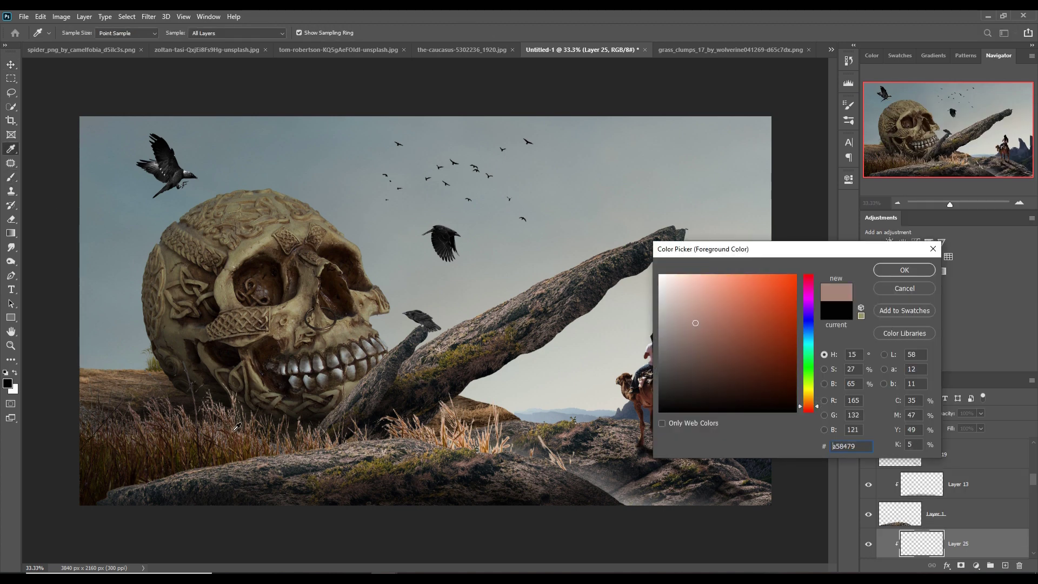
{"action": "left_click", "coordinate": [882, 274]}
{"action": "mouse_move", "coordinate": [486, 416]}
{"action": "left_mouse_down"}
{"action": "mouse_move", "coordinate": [303, 428]}
{"action": "mouse_move", "coordinate": [85, 505]}
{"action": "mouse_move", "coordinate": [240, 441]}
{"action": "left_mouse_up"}
{"action": "left_click", "coordinate": [897, 413]}
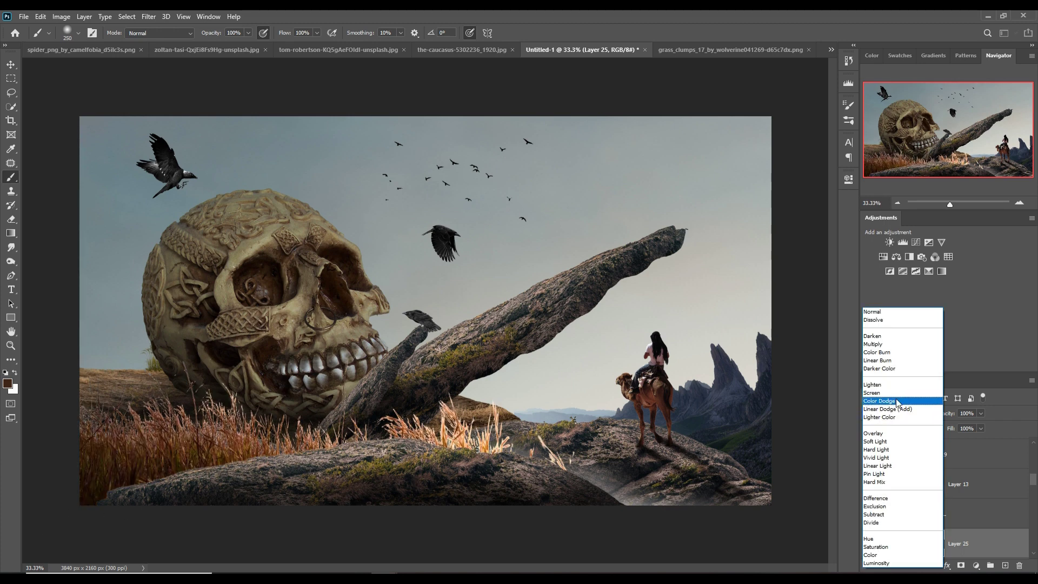
{"action": "left_click", "coordinate": [897, 403]}
{"action": "scroll", "coordinate": [955, 525], "scroll_direction": "down", "scroll_amount": 1}
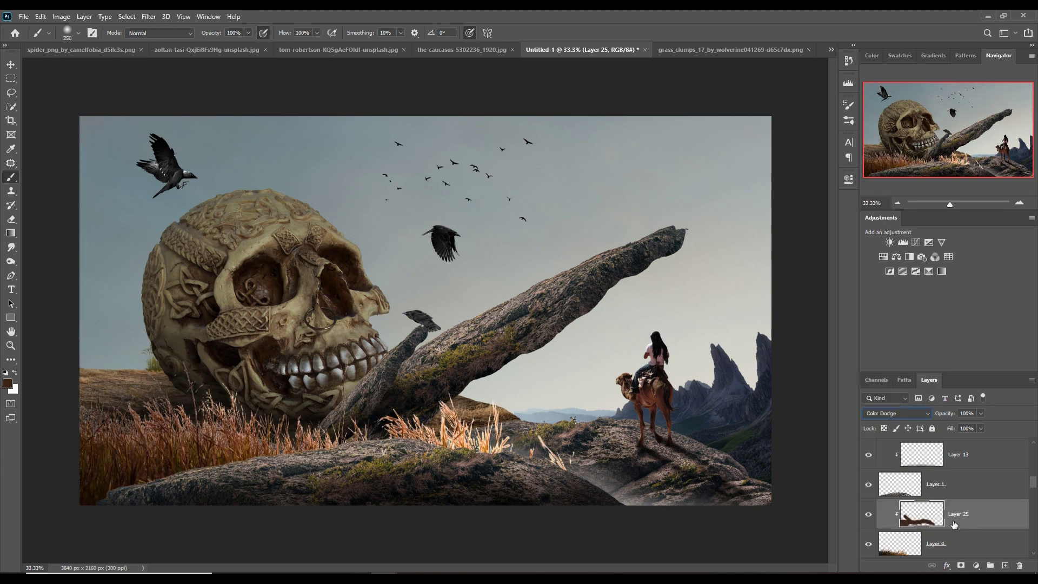
{"action": "left_click", "coordinate": [871, 514]}
{"action": "key", "text": "Delete"}
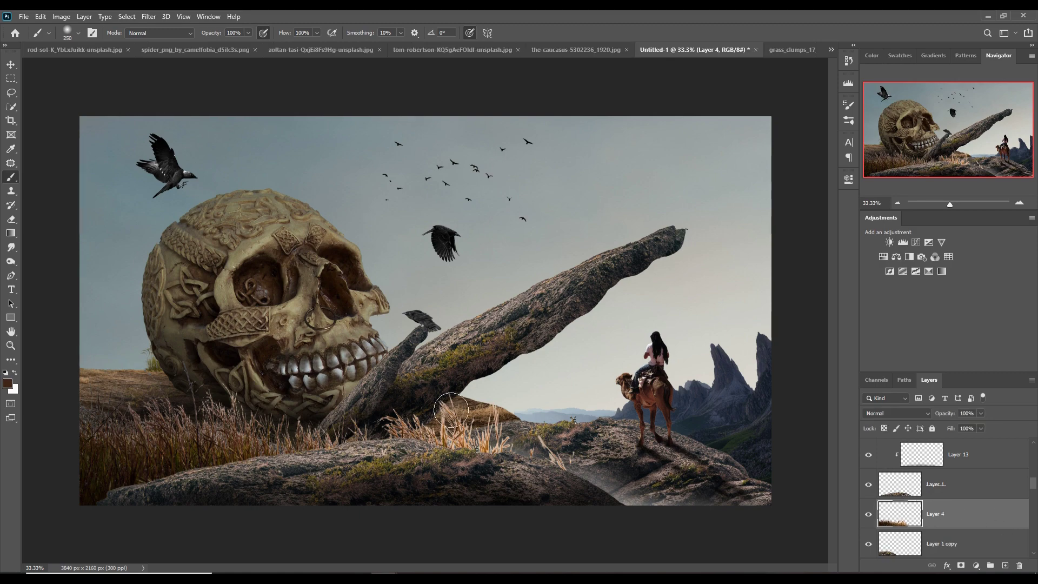
{"action": "key", "text": "v"}
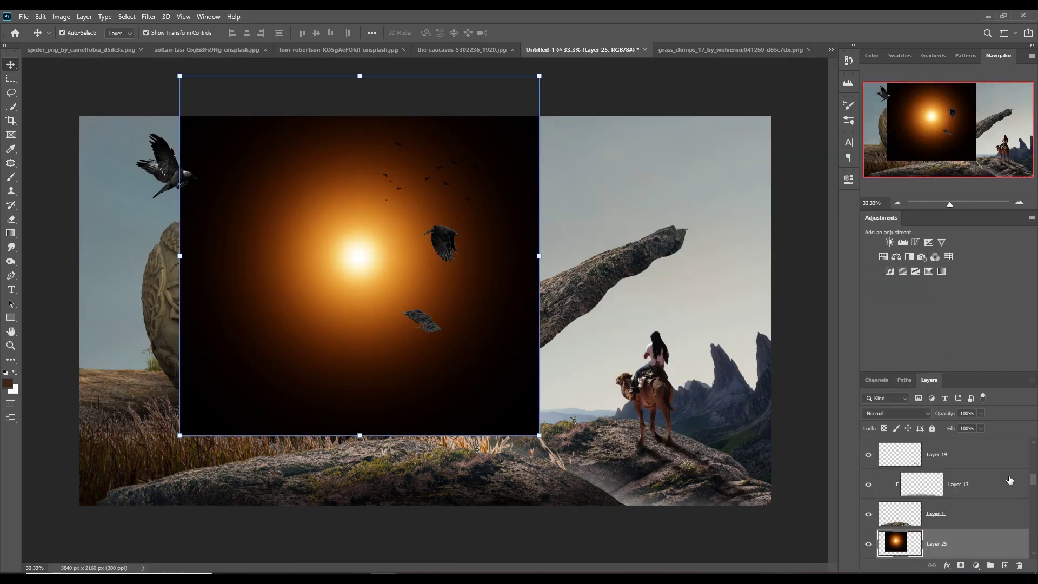
Step: Move lens-flare Layer 25 low in the stack, set it to Screen, and scale it to about 221%
{"action": "mouse_move", "coordinate": [1009, 479]}
{"action": "left_mouse_down"}
{"action": "mouse_move", "coordinate": [1034, 506]}
{"action": "mouse_move", "coordinate": [1017, 470]}
{"action": "left_mouse_up"}
{"action": "left_click", "coordinate": [897, 413]}
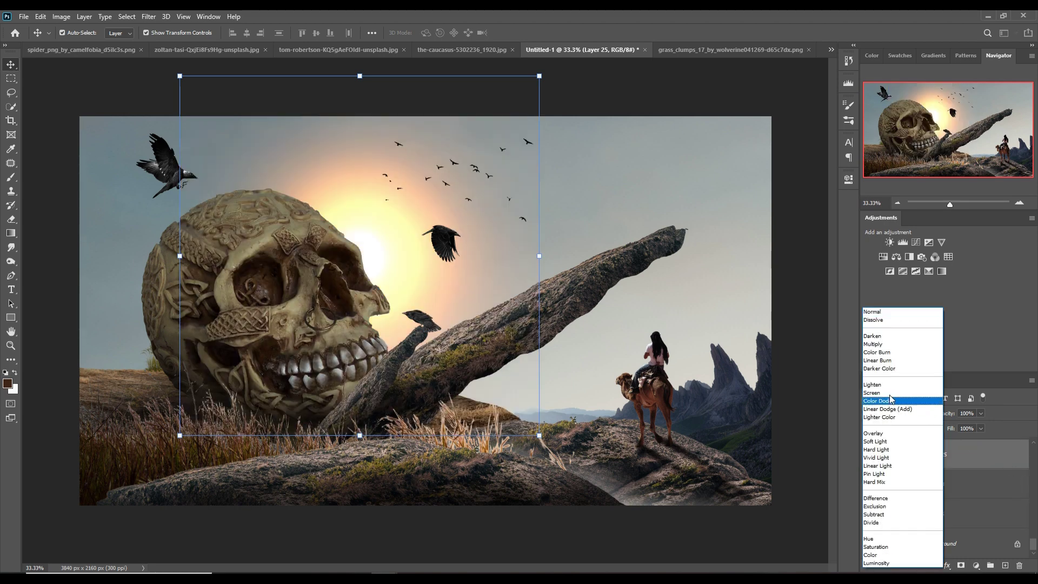
{"action": "left_click_drag", "start_coordinate": [539, 436], "coordinate": [741, 562]}
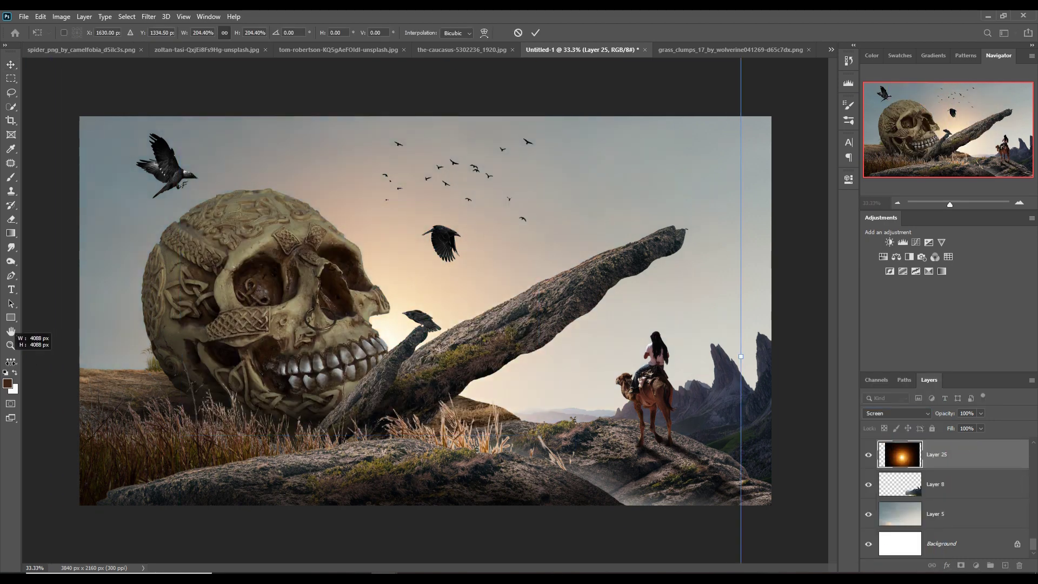
{"action": "mouse_move", "coordinate": [182, 360]}
{"action": "left_mouse_down"}
{"action": "mouse_move", "coordinate": [89, 407]}
{"action": "mouse_move", "coordinate": [49, 399]}
{"action": "left_mouse_up"}
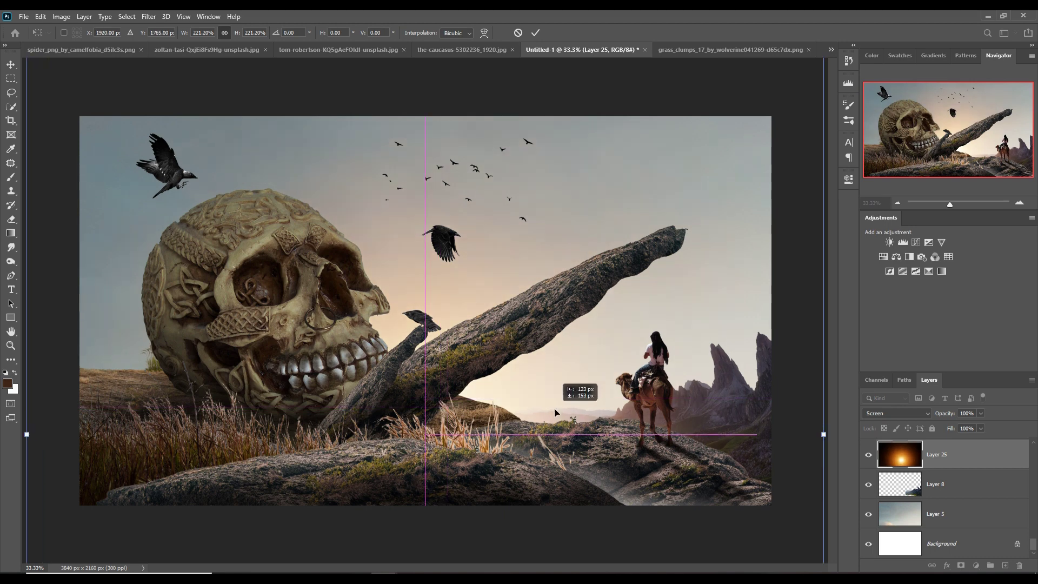
Step: Add a new layer set to Linear Dodge (Add) blending
{"action": "left_click", "coordinate": [1006, 565]}
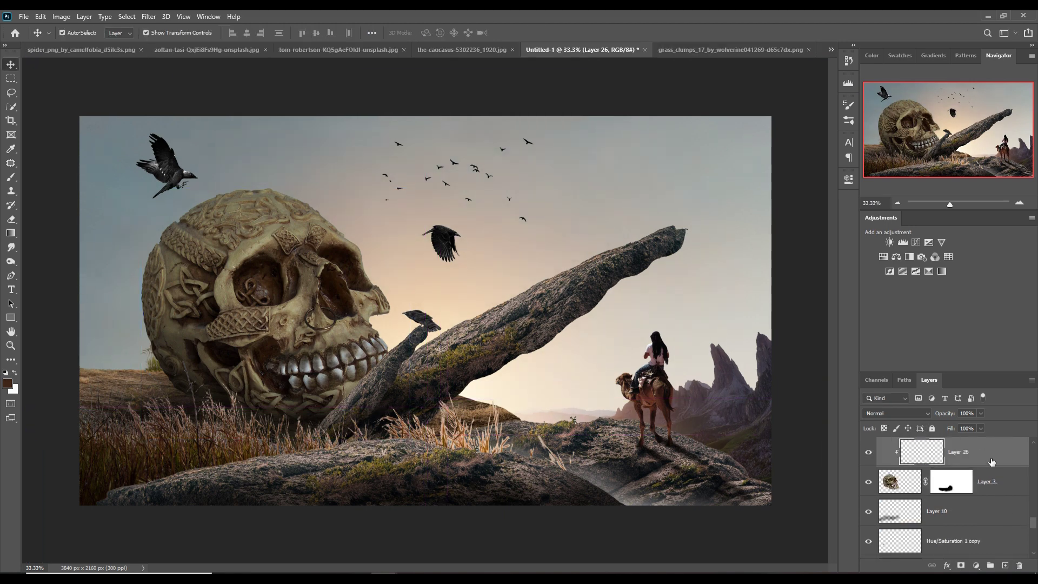
{"action": "mouse_move", "coordinate": [992, 461]}
{"action": "left_mouse_down"}
{"action": "mouse_move", "coordinate": [985, 433]}
{"action": "mouse_move", "coordinate": [983, 470]}
{"action": "left_mouse_up"}
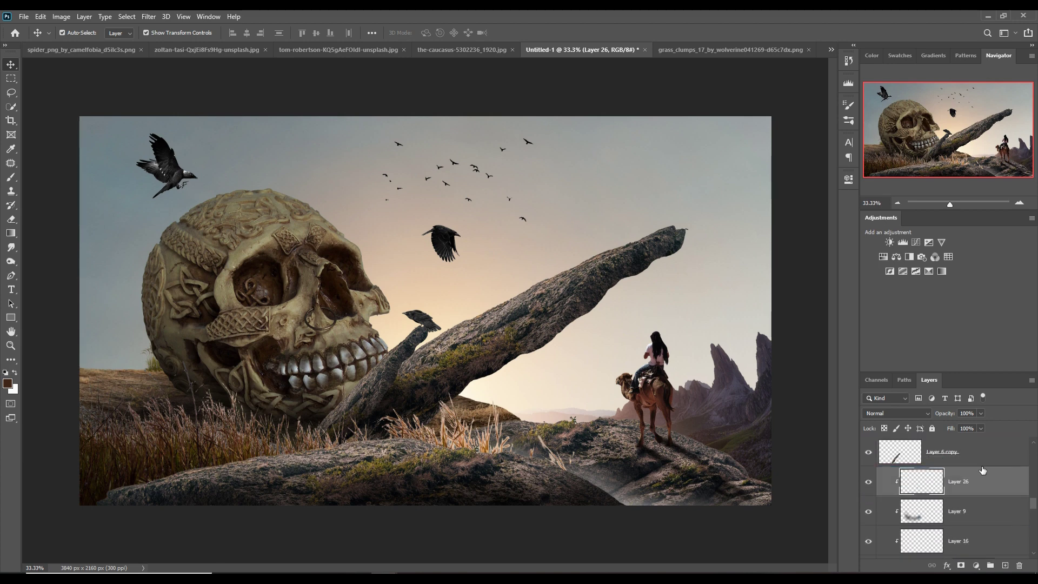
{"action": "left_click", "coordinate": [898, 413]}
{"action": "left_click", "coordinate": [898, 409]}
Step: Add an orange Solid Color fill layer
{"action": "left_click", "coordinate": [976, 566]}
{"action": "left_click", "coordinate": [975, 375]}
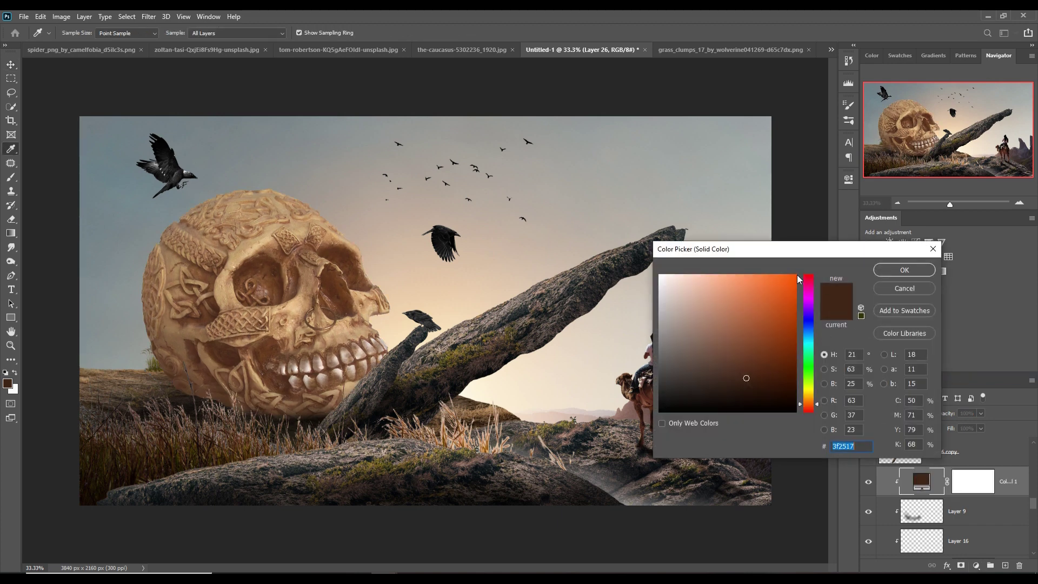
{"action": "left_click", "coordinate": [800, 280]}
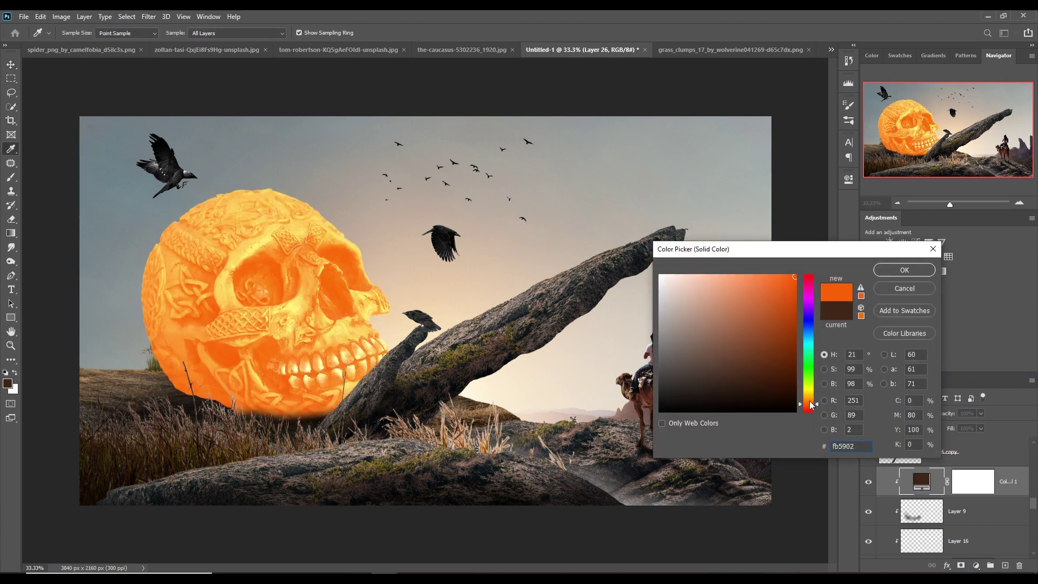
{"action": "left_click_drag", "start_coordinate": [818, 404], "coordinate": [817, 401]}
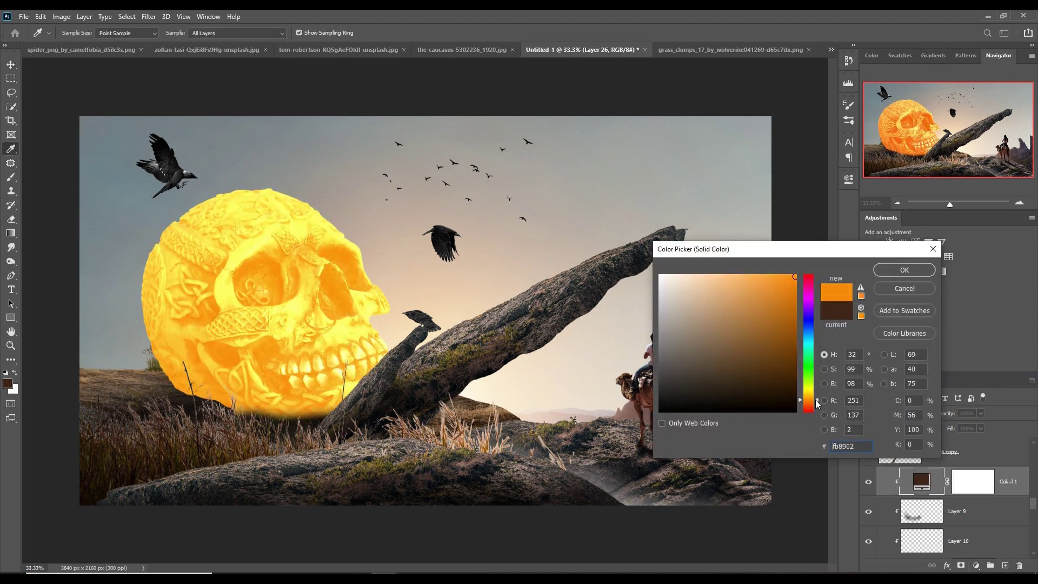
{"action": "left_click", "coordinate": [919, 270]}
Step: Set the fill's Blend If Underlying slider to 78 to spare the skull's darkest tones
{"action": "right_click", "coordinate": [922, 481]}
{"action": "left_click", "coordinate": [929, 270]}
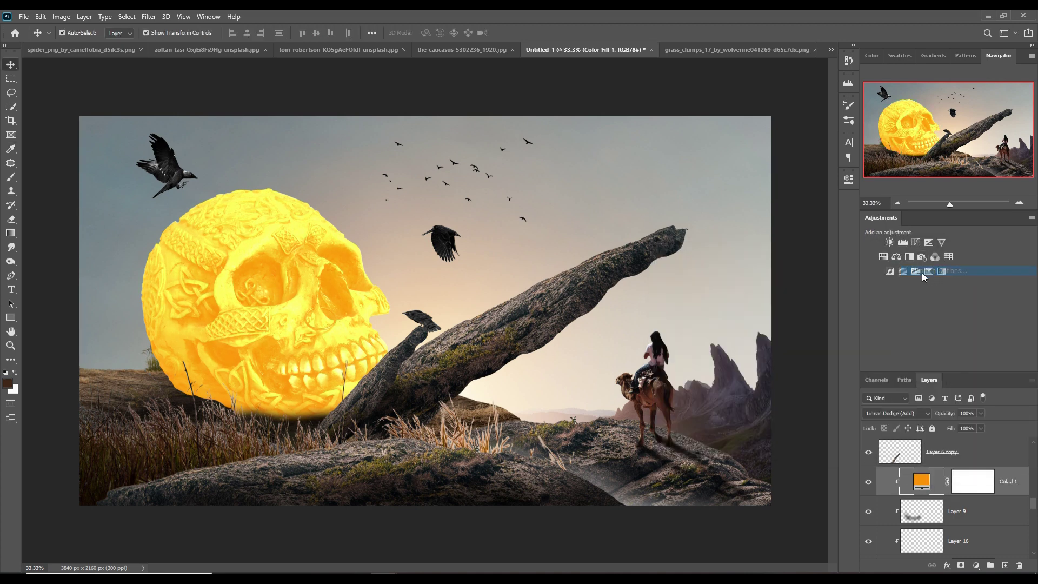
{"action": "left_click_drag", "start_coordinate": [675, 436], "coordinate": [714, 436]}
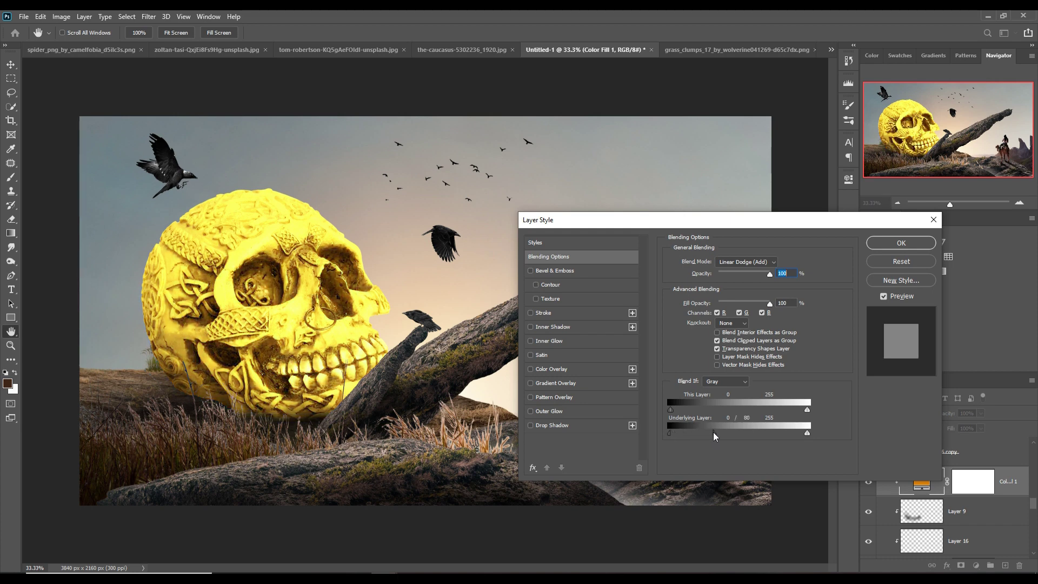
{"action": "left_click", "coordinate": [902, 243]}
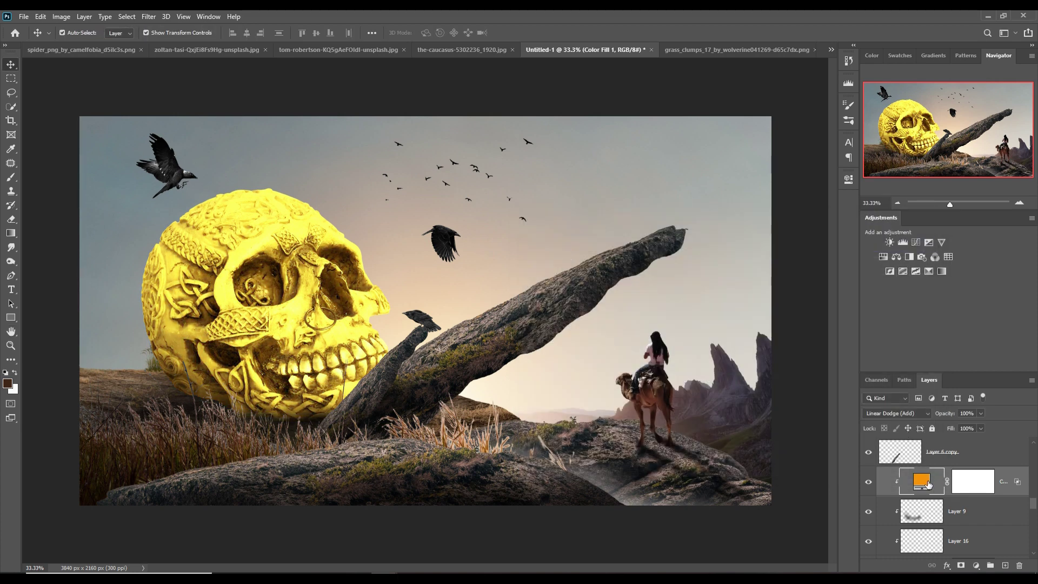
Step: Change the fill colour to deeper orange fb6602 and invert its mask to black
{"action": "double_click", "coordinate": [922, 481]}
{"action": "left_click_drag", "start_coordinate": [819, 401], "coordinate": [820, 403]}
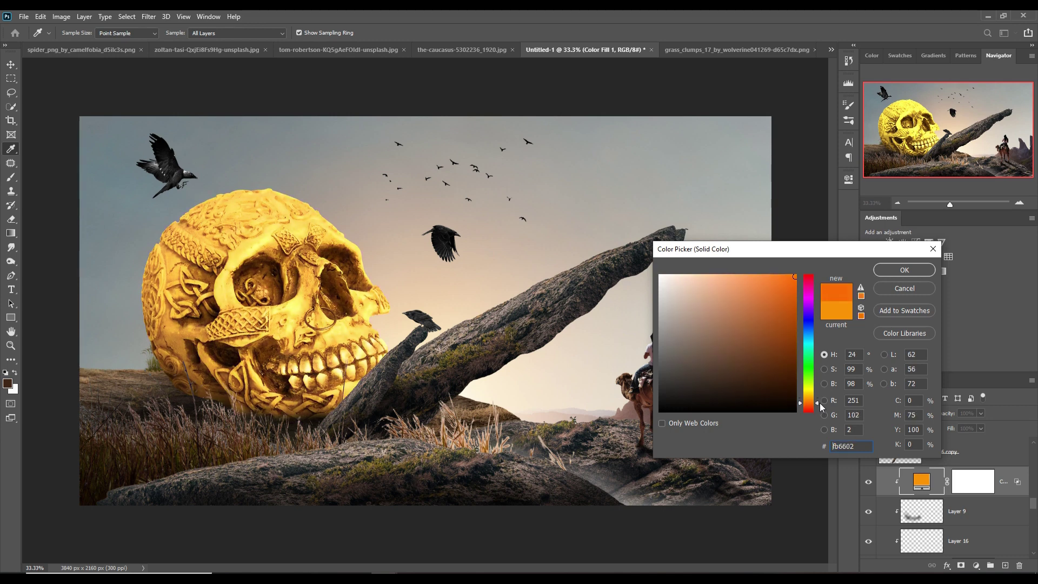
{"action": "left_click", "coordinate": [911, 271]}
{"action": "left_click", "coordinate": [972, 493]}
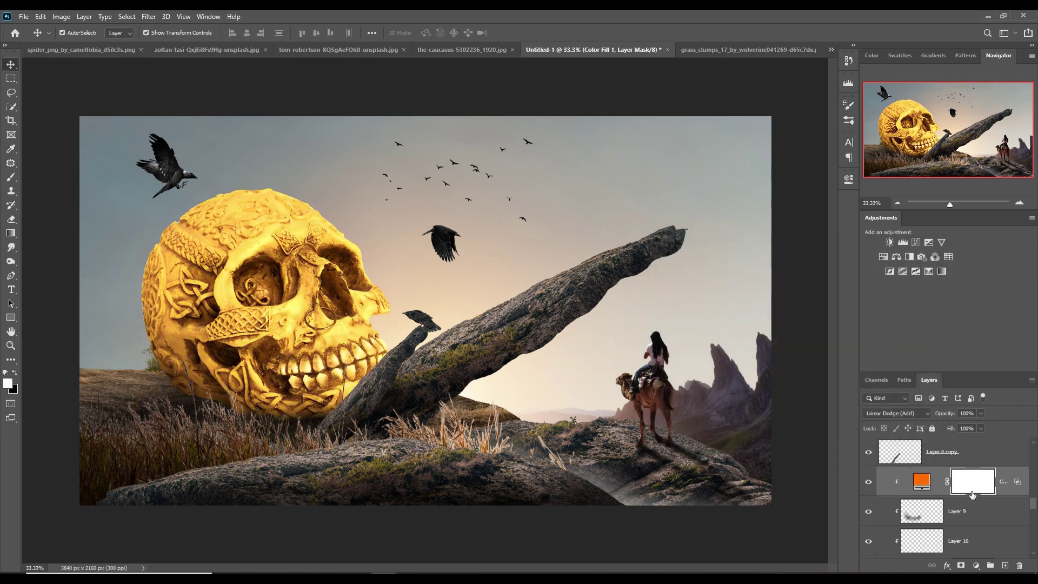
{"action": "key", "text": "ctrl+i"}
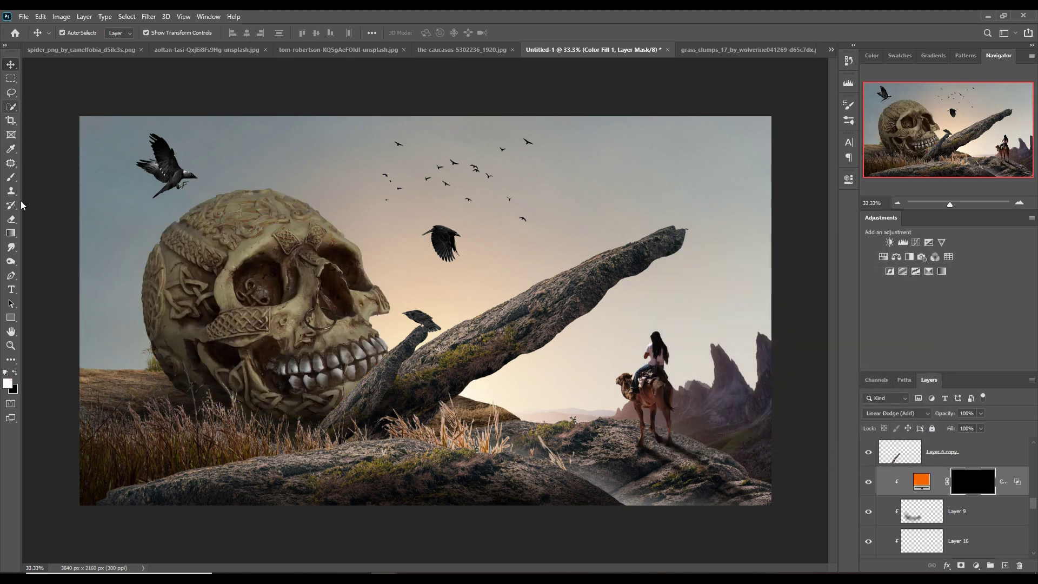
Step: Brush a faint white glow at about 12% opacity onto the skull top and right cheek
{"action": "left_click", "coordinate": [9, 180]}
{"action": "key", "text": "bracketright"}
{"action": "key", "text": "bracketright"}
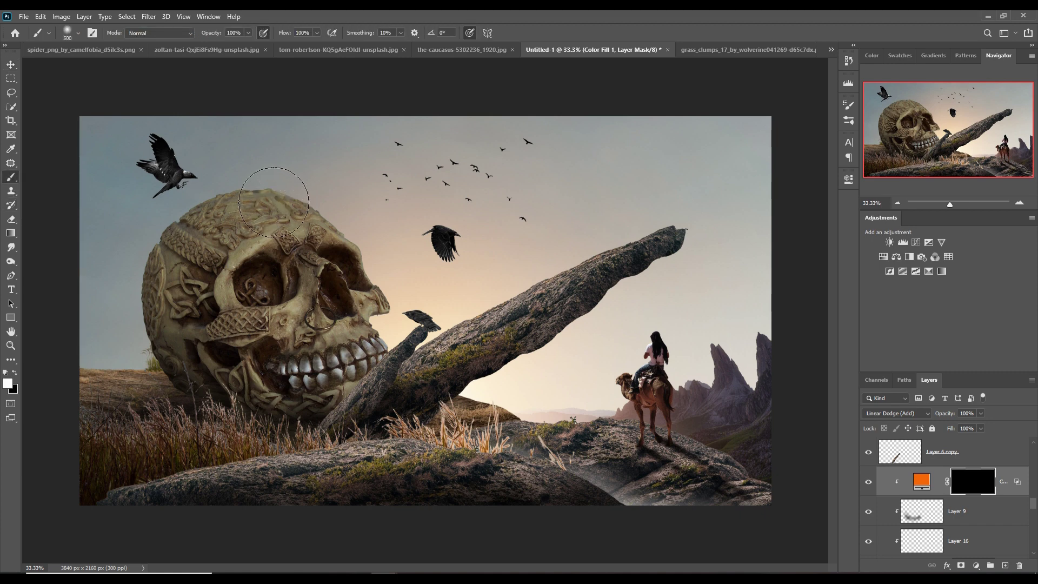
{"action": "left_click_drag", "start_coordinate": [252, 197], "coordinate": [330, 199]}
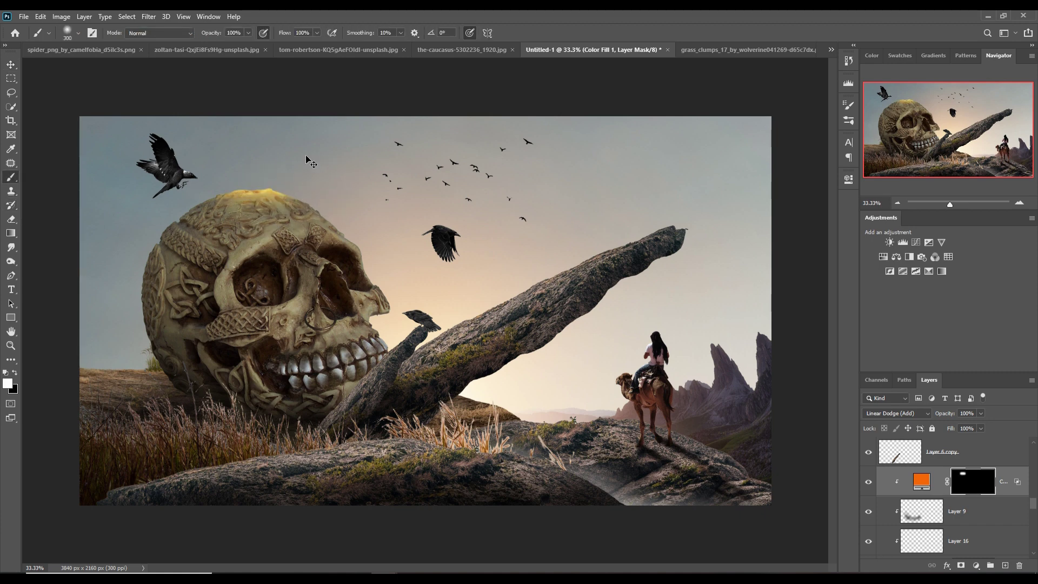
{"action": "key", "text": "ctrl+z"}
{"action": "left_click_drag", "start_coordinate": [246, 34], "coordinate": [247, 45]}
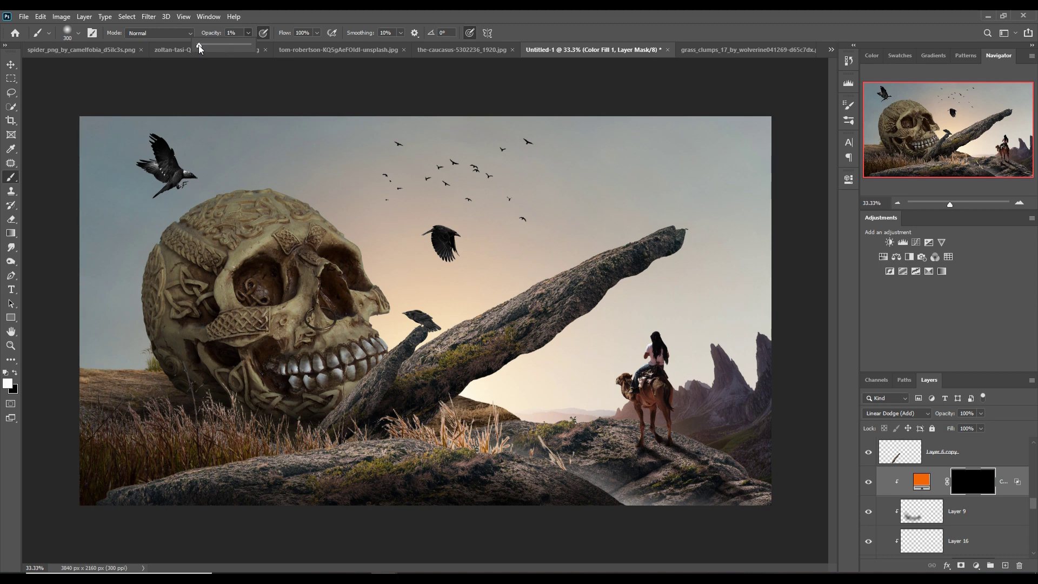
{"action": "left_click_drag", "start_coordinate": [235, 203], "coordinate": [286, 187]}
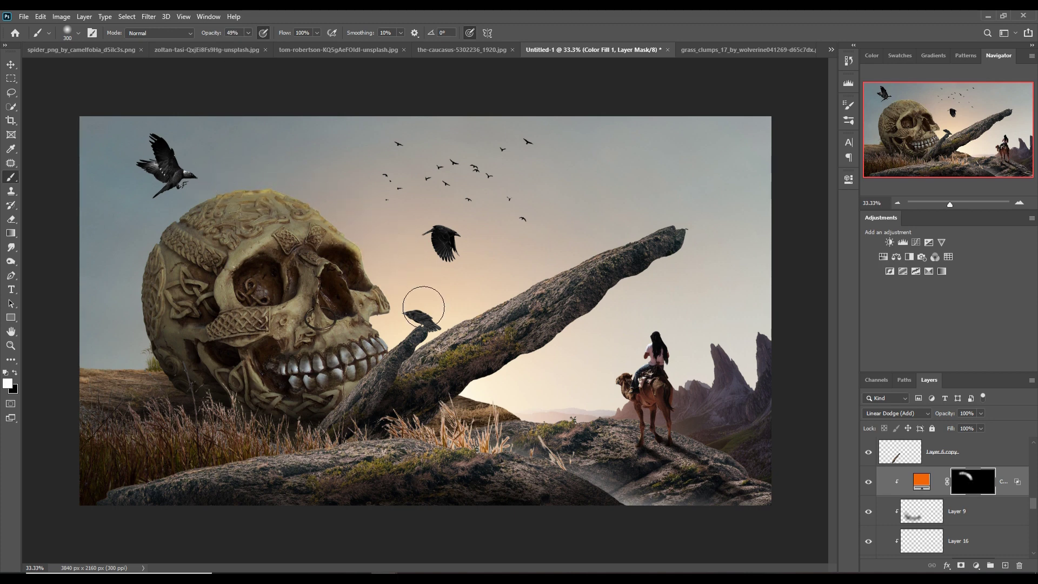
{"action": "left_click_drag", "start_coordinate": [378, 292], "coordinate": [379, 338]}
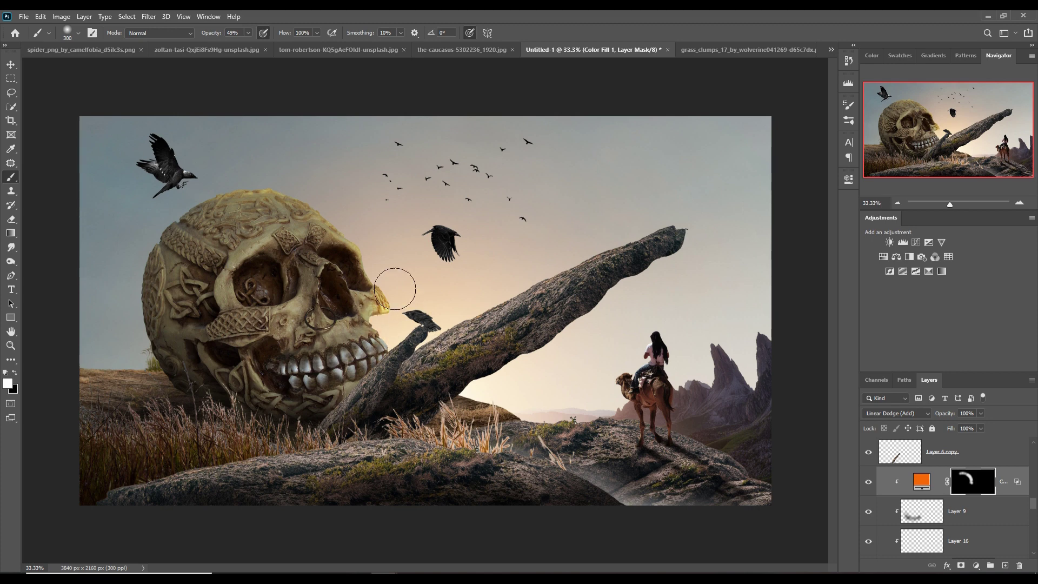
{"action": "left_click_drag", "start_coordinate": [324, 202], "coordinate": [226, 197]}
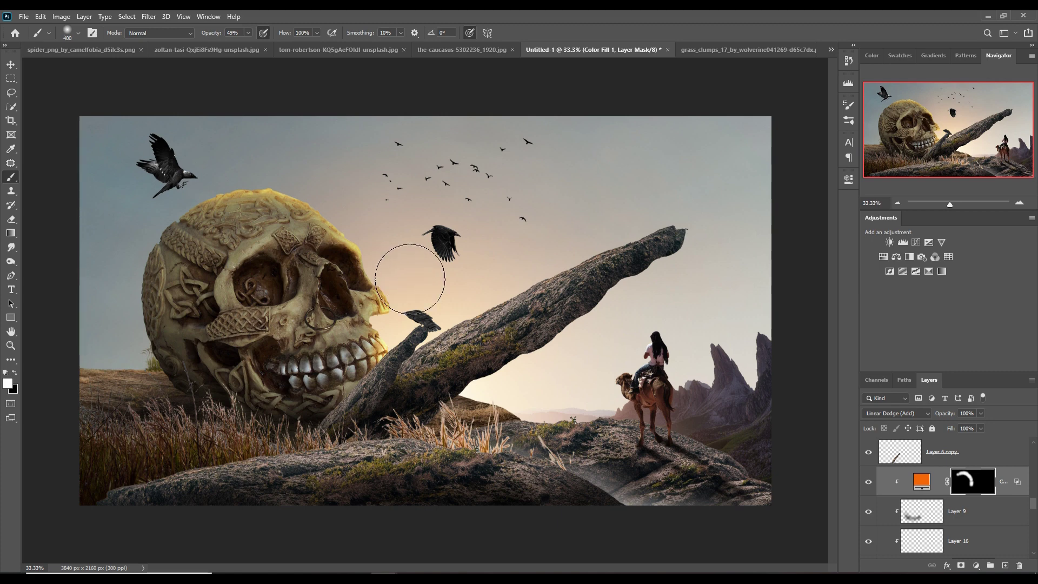
Step: With a larger, lighter brush, add a faint glow across the rock slab
{"action": "key", "text": "bracketright"}
{"action": "key", "text": "bracketright"}
{"action": "key", "text": "bracketright"}
{"action": "left_click_drag", "start_coordinate": [230, 45], "coordinate": [230, 45]}
{"action": "key", "text": "bracketright"}
{"action": "key", "text": "bracketright"}
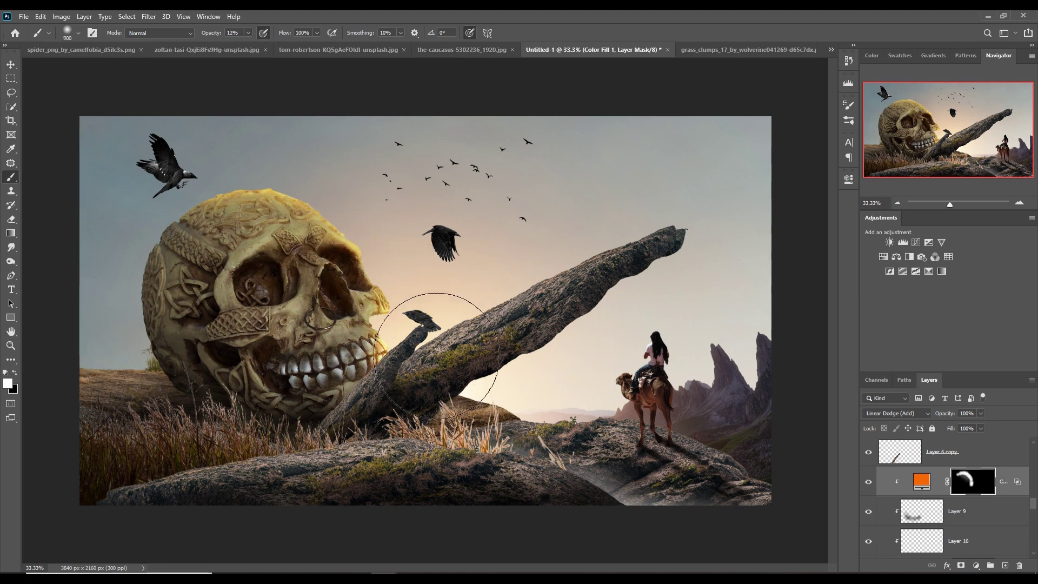
{"action": "left_click_drag", "start_coordinate": [441, 330], "coordinate": [660, 367]}
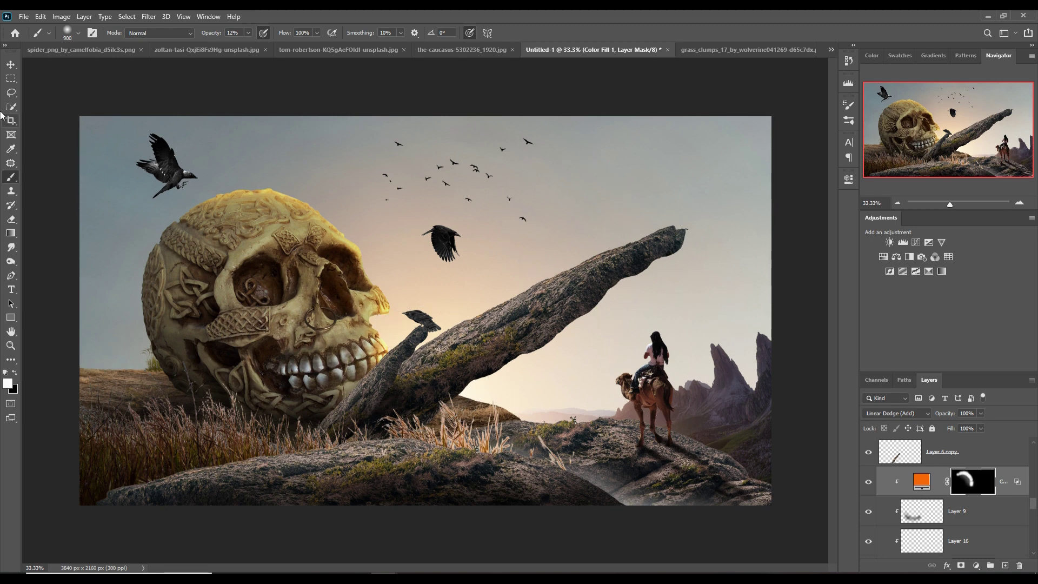
{"action": "key", "text": "v"}
{"action": "scroll", "coordinate": [967, 474], "scroll_direction": "down", "scroll_amount": 2}
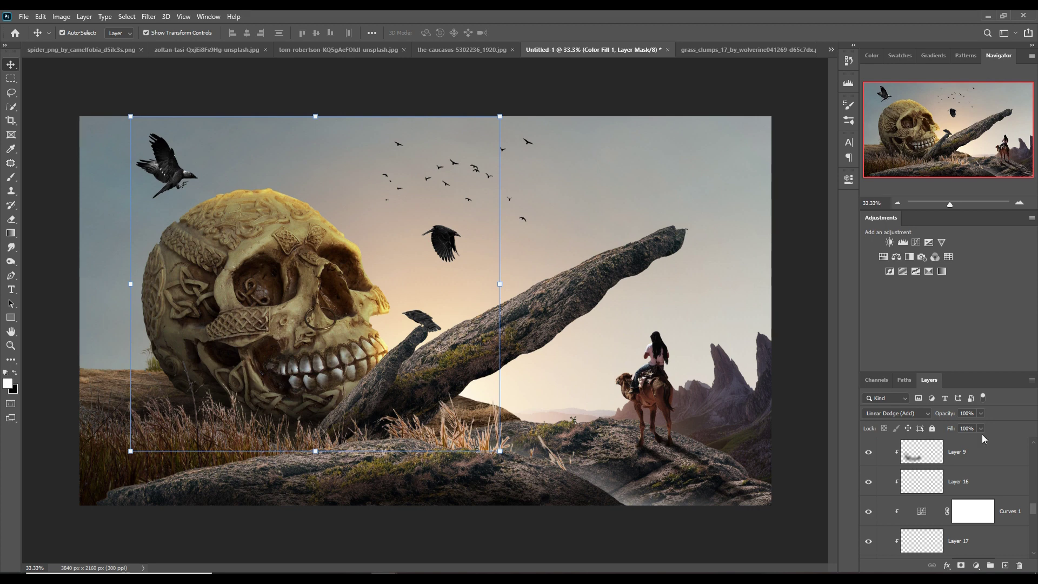
Step: Shrink the lens flare and move it into the upper-right sky behind the rock slab
{"action": "scroll", "coordinate": [1024, 519], "scroll_direction": "down", "scroll_amount": 3}
{"action": "scroll", "coordinate": [1020, 510], "scroll_direction": "down", "scroll_amount": 3}
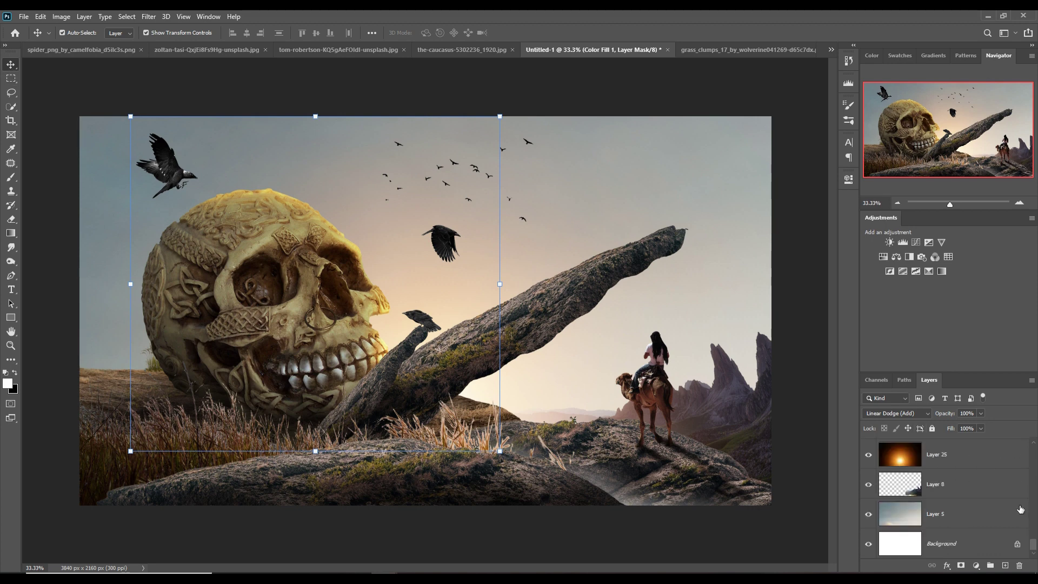
{"action": "left_click", "coordinate": [962, 458]}
{"action": "left_click_drag", "start_coordinate": [829, 415], "coordinate": [792, 415]}
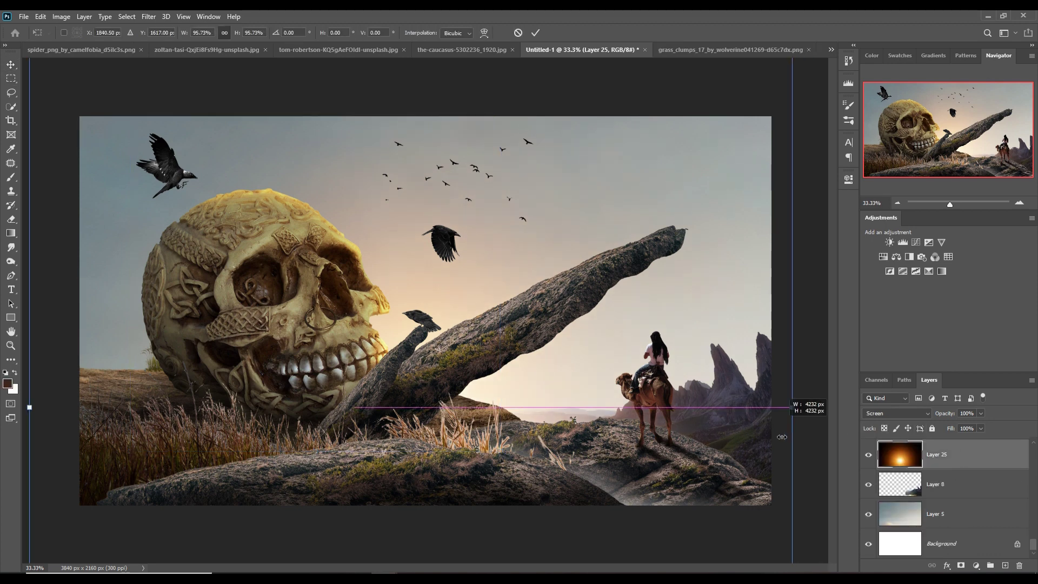
{"action": "left_click_drag", "start_coordinate": [774, 185], "coordinate": [978, 319]}
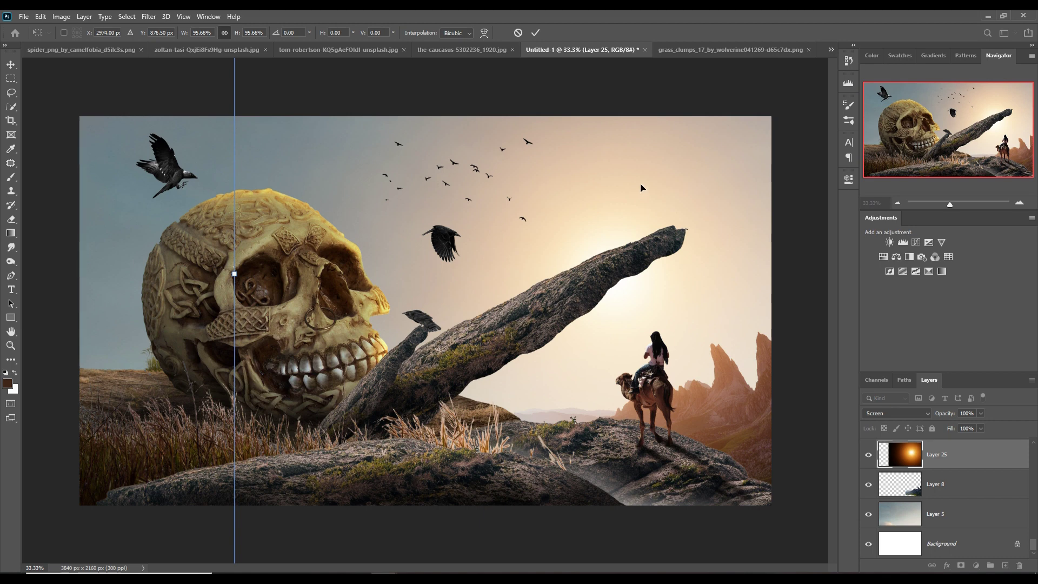
{"action": "left_click_drag", "start_coordinate": [641, 187], "coordinate": [798, 94]}
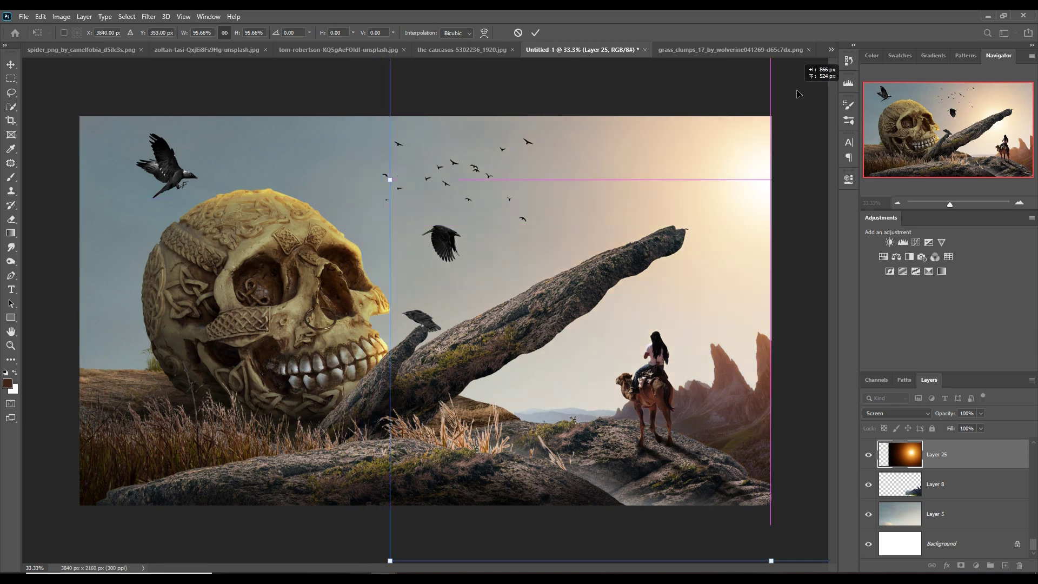
{"action": "left_click_drag", "start_coordinate": [797, 94], "coordinate": [828, 44]}
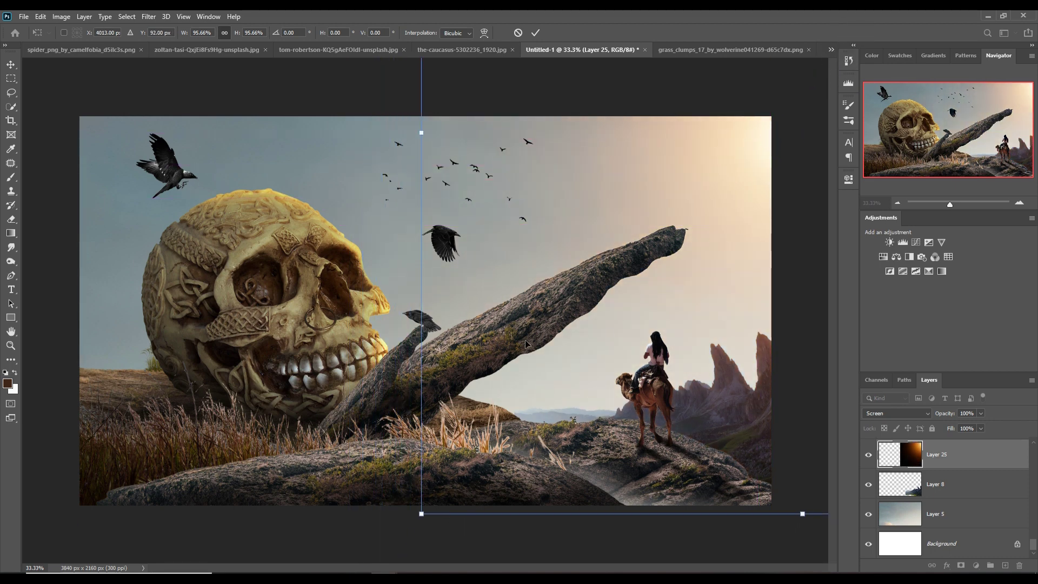
{"action": "left_click", "coordinate": [535, 34]}
{"action": "left_click", "coordinate": [553, 300]}
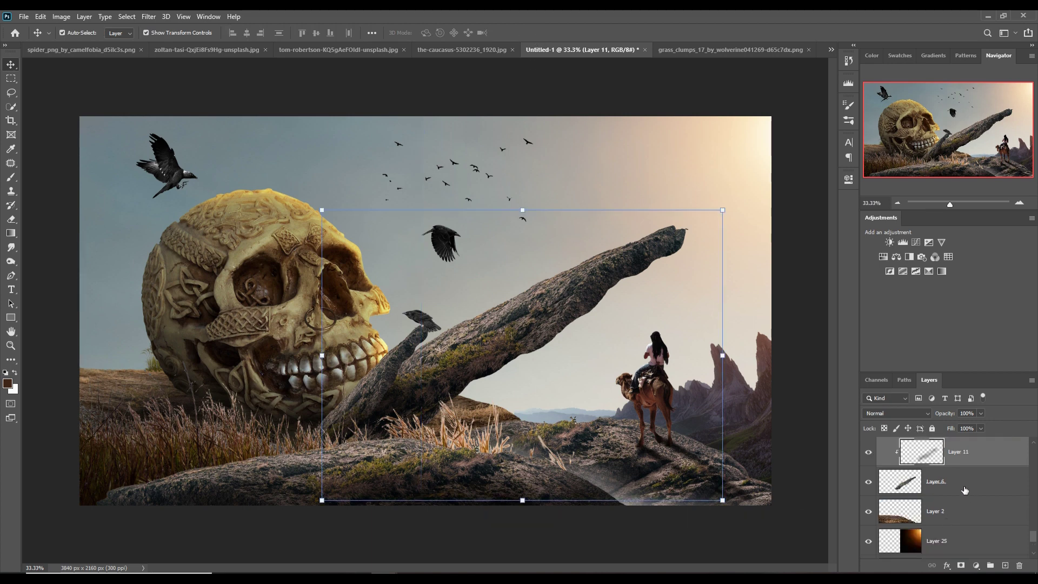
Step: Add a new clipped Linear Dodge (Add) layer with an orange Solid Color fill
{"action": "left_click", "coordinate": [1006, 565]}
{"action": "right_click", "coordinate": [971, 456]}
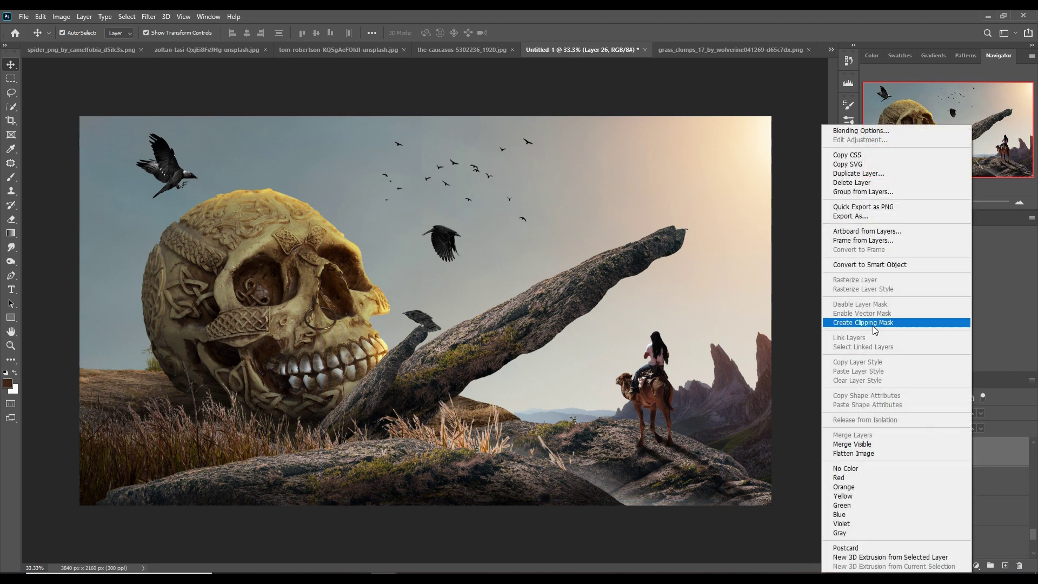
{"action": "left_click", "coordinate": [871, 324]}
{"action": "left_click", "coordinate": [898, 413]}
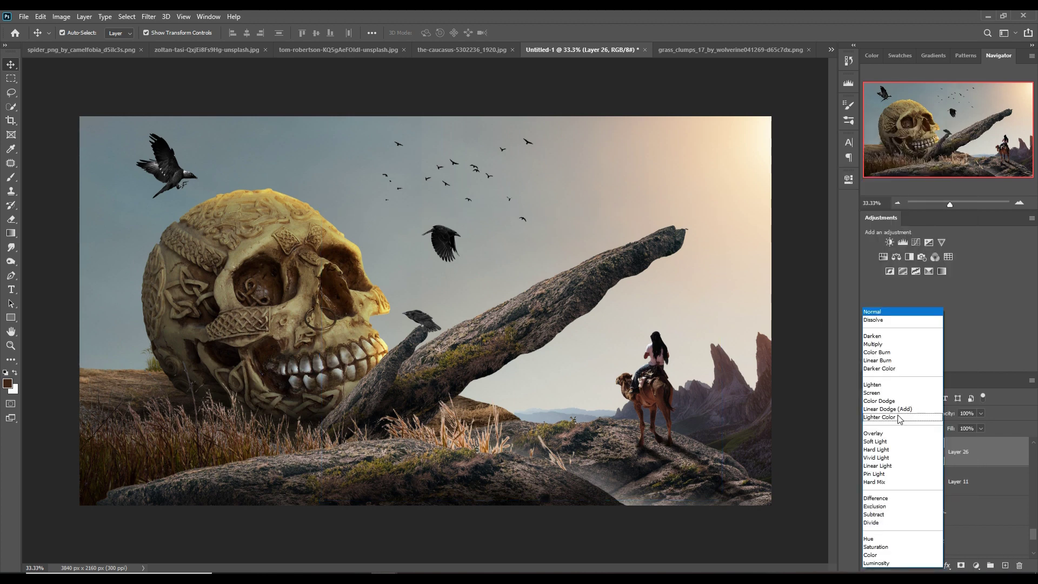
{"action": "left_click", "coordinate": [977, 565]}
{"action": "left_click", "coordinate": [974, 383]}
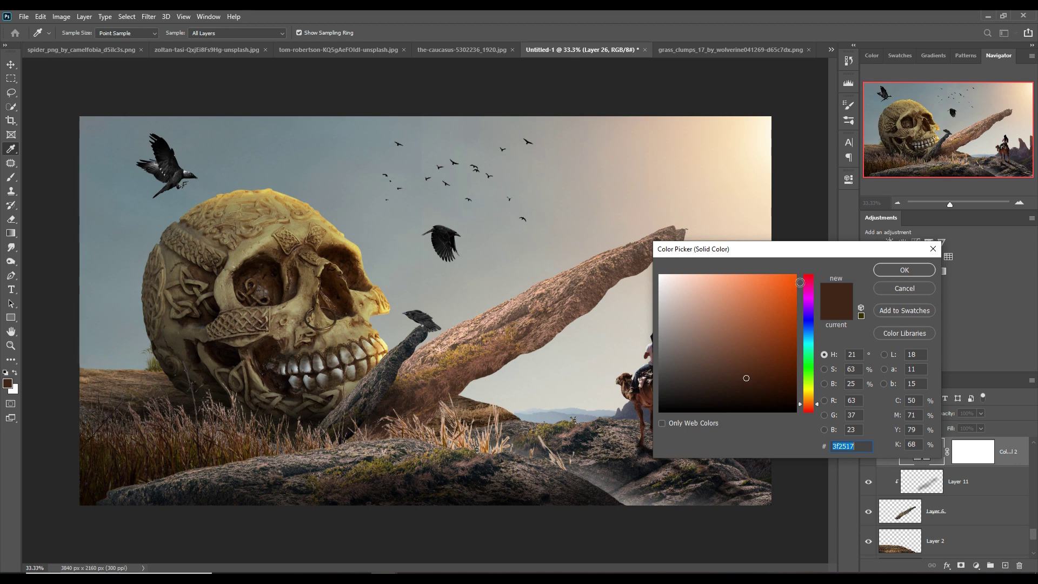
{"action": "left_click", "coordinate": [798, 278]}
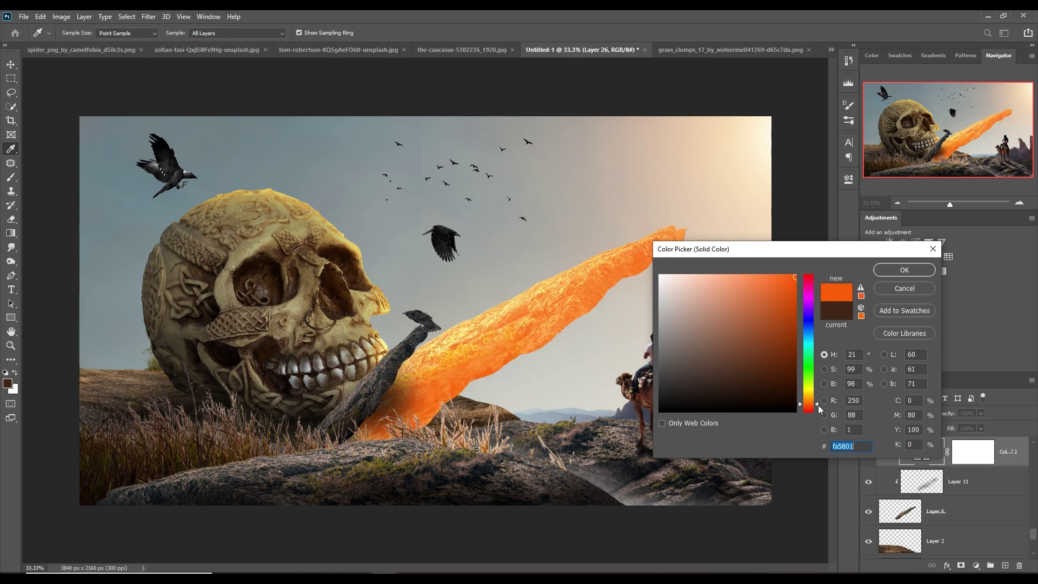
{"action": "left_click_drag", "start_coordinate": [819, 406], "coordinate": [819, 402]}
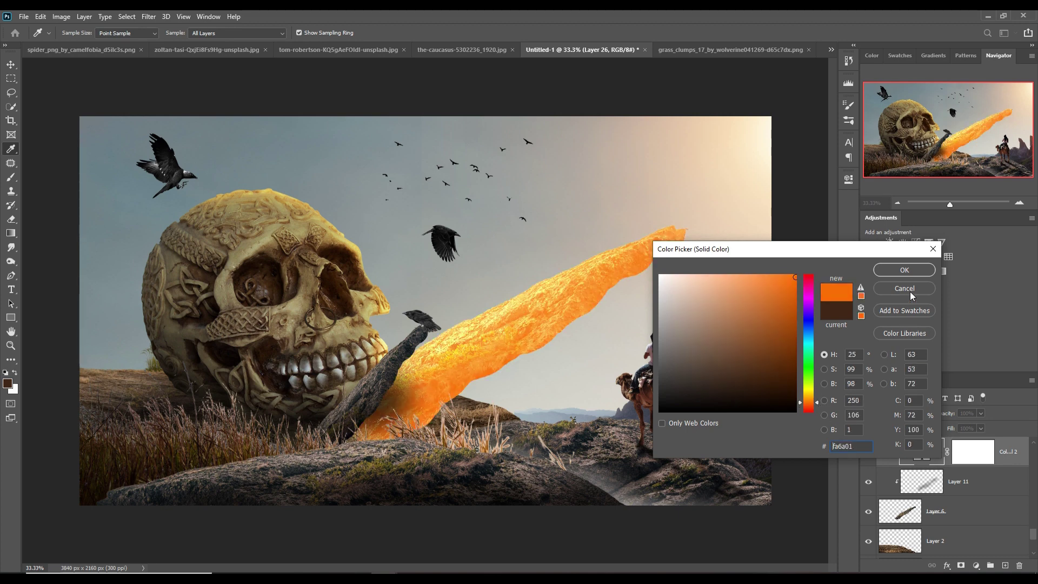
{"action": "left_click", "coordinate": [902, 273]}
Step: Split the fill's Blend If Underlying slider so orange hits only brighter rock, then invert its mask
{"action": "left_click", "coordinate": [968, 455]}
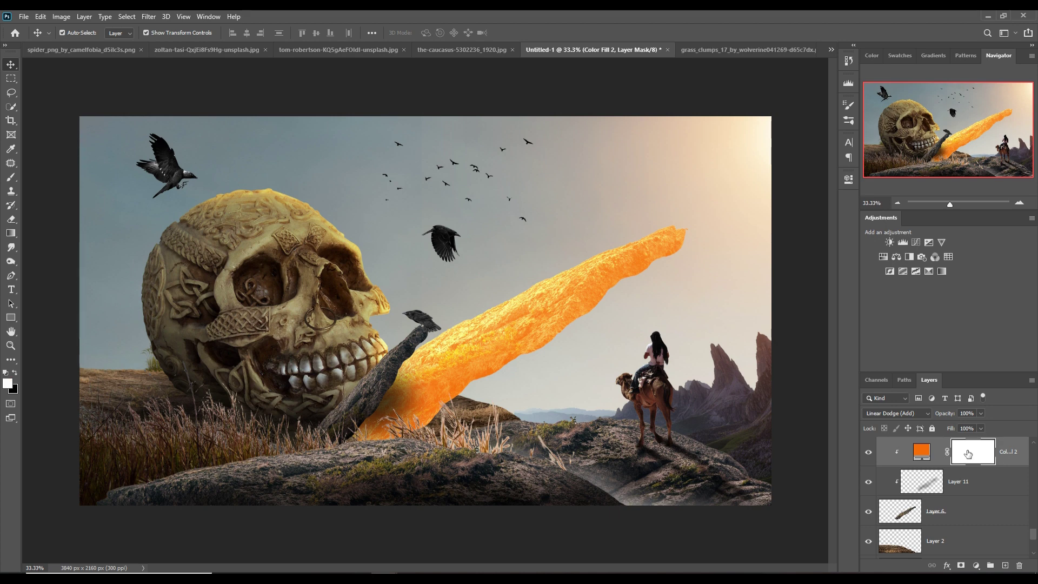
{"action": "right_click", "coordinate": [925, 448]}
{"action": "left_click", "coordinate": [923, 239]}
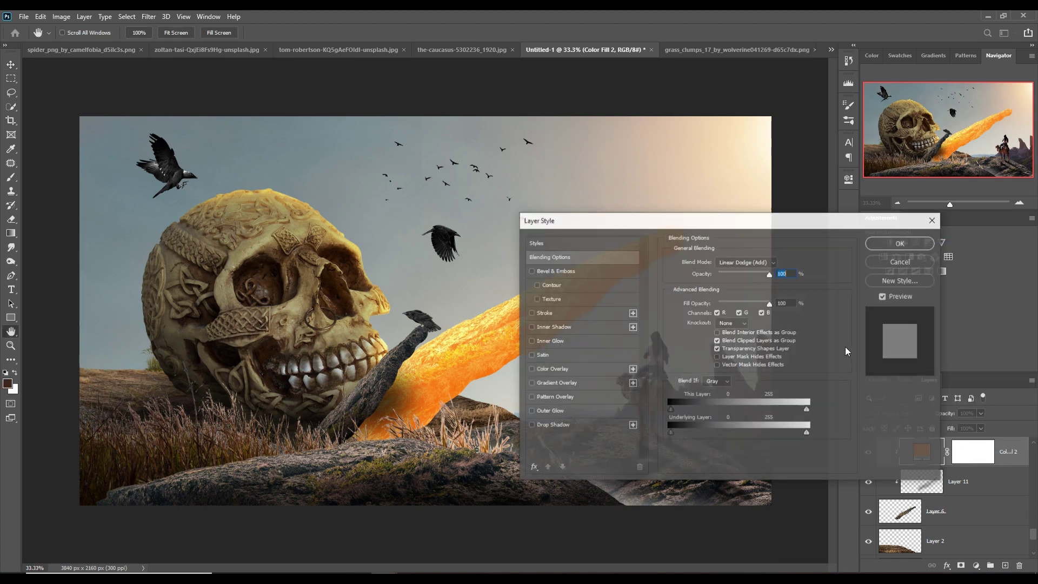
{"action": "left_click_drag", "start_coordinate": [671, 432], "coordinate": [704, 433]}
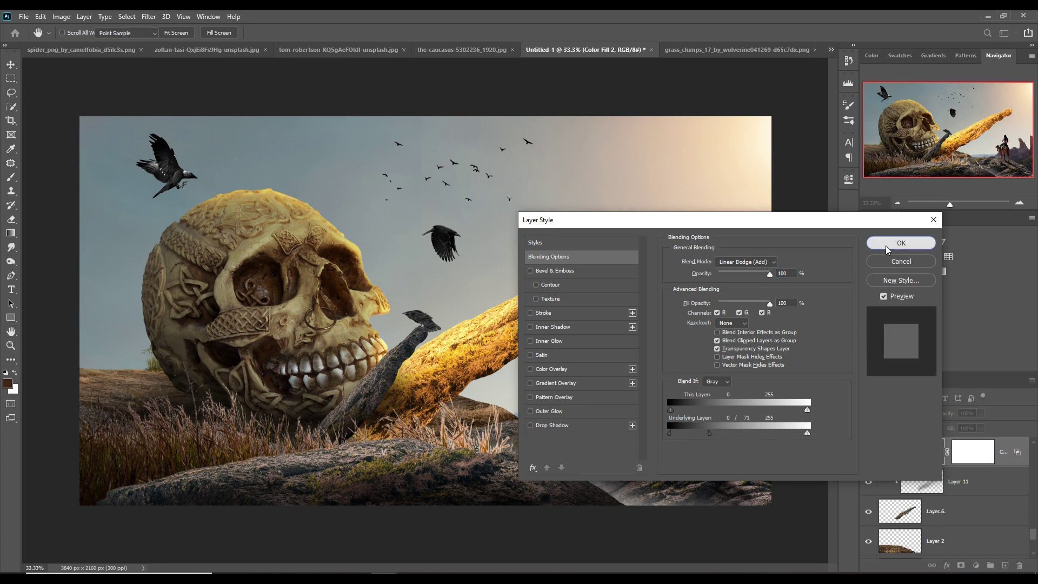
{"action": "left_click", "coordinate": [901, 242]}
{"action": "left_click", "coordinate": [976, 456]}
{"action": "key", "text": "ctrl+i"}
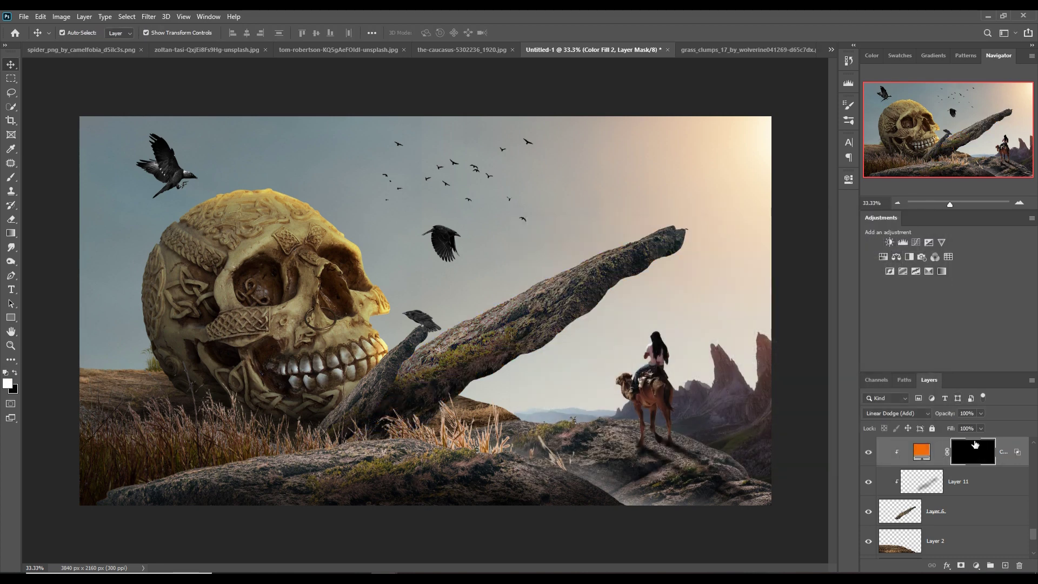
Step: Brush a warm glow through the mask along the slab's upper ridge
{"action": "left_click", "coordinate": [11, 177]}
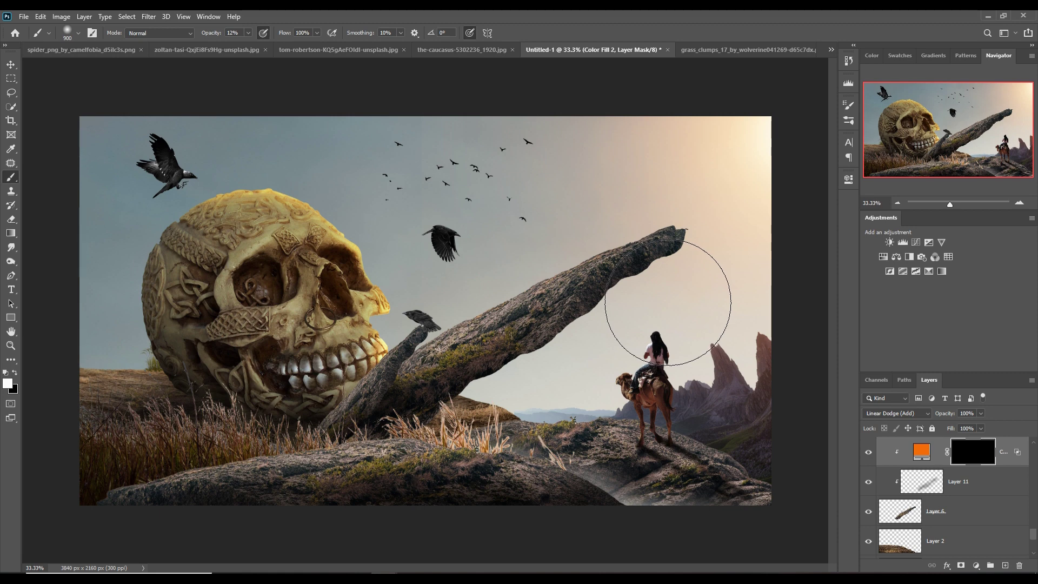
{"action": "left_click_drag", "start_coordinate": [473, 327], "coordinate": [583, 272]}
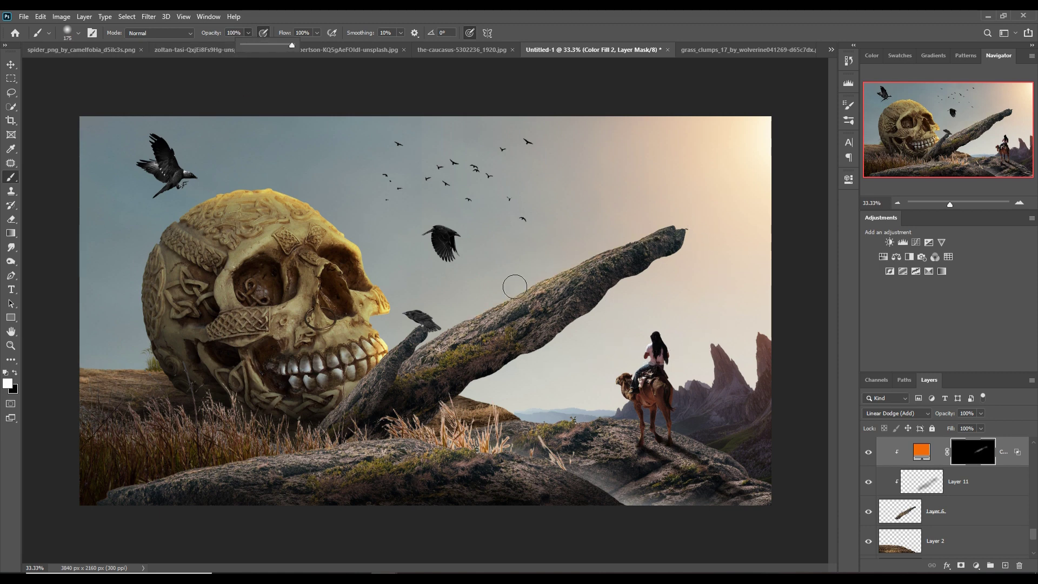
{"action": "mouse_move", "coordinate": [477, 321]}
{"action": "left_mouse_down"}
{"action": "mouse_move", "coordinate": [673, 230]}
{"action": "mouse_move", "coordinate": [707, 237]}
{"action": "left_mouse_up"}
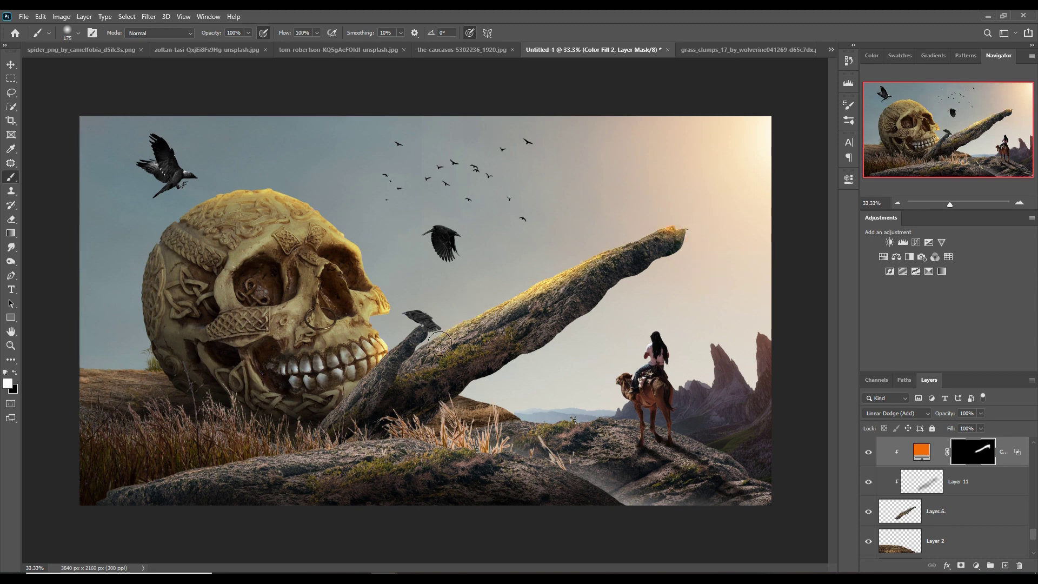
{"action": "left_click", "coordinate": [6, 66]}
{"action": "left_click", "coordinate": [381, 399]}
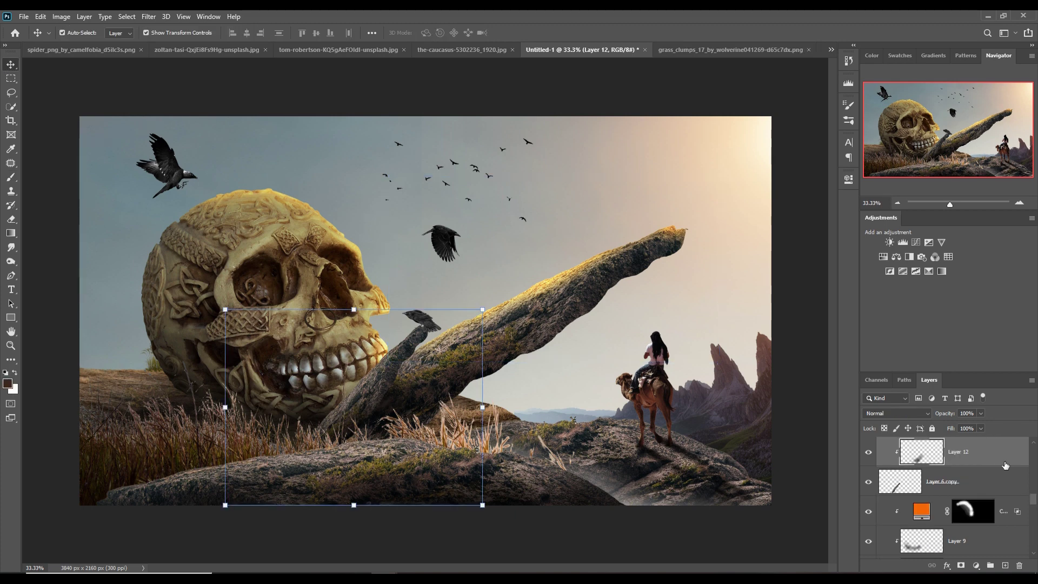
Step: Add a new clipped Linear Dodge (Add) layer above Layer 12 with an orange Solid Color fill
{"action": "left_click", "coordinate": [1001, 561]}
{"action": "right_click", "coordinate": [990, 559]}
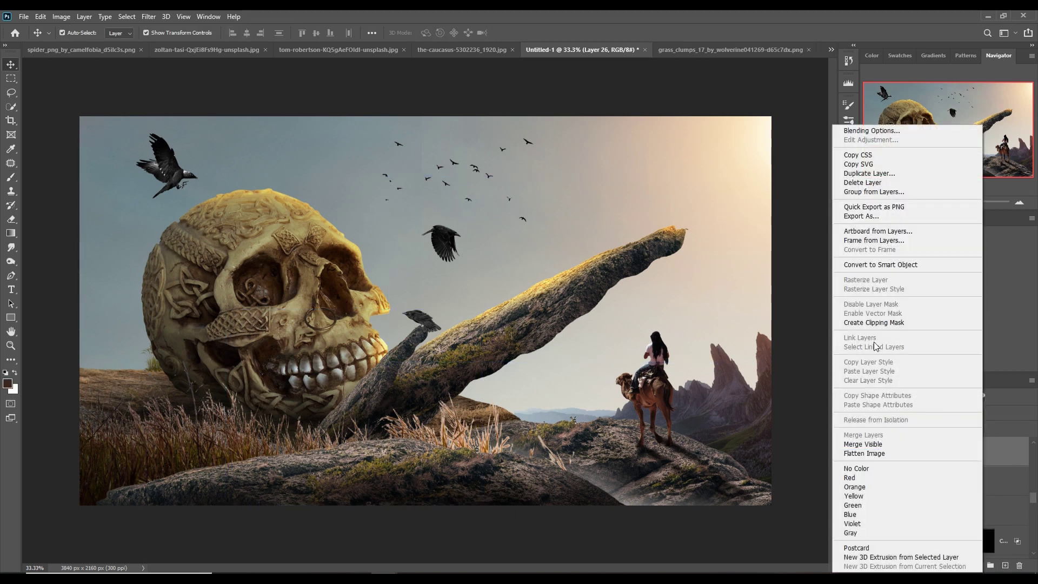
{"action": "key", "text": "Escape"}
{"action": "left_click", "coordinate": [900, 413]}
{"action": "left_click", "coordinate": [976, 565]}
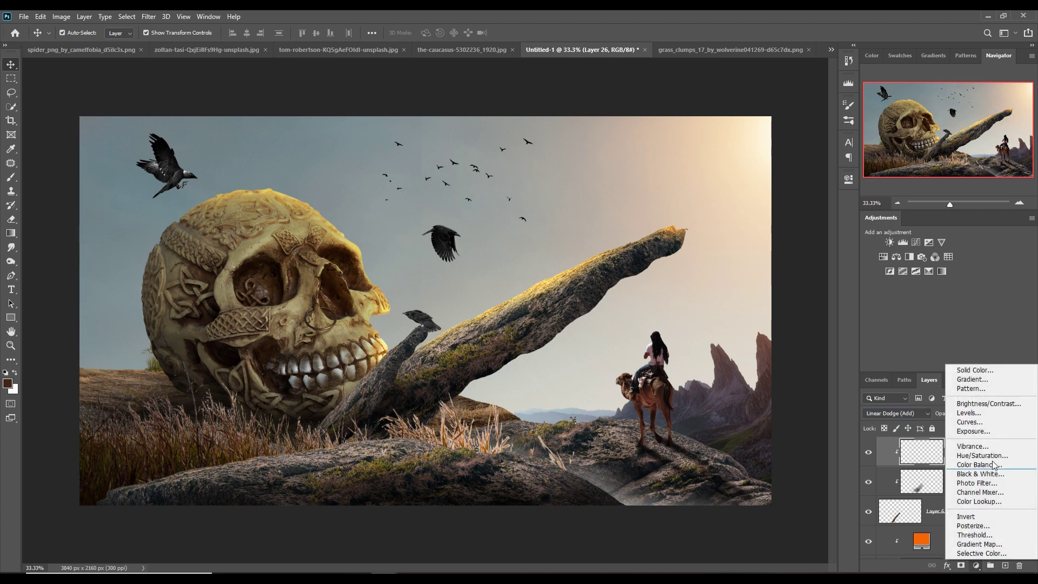
{"action": "left_click", "coordinate": [975, 371]}
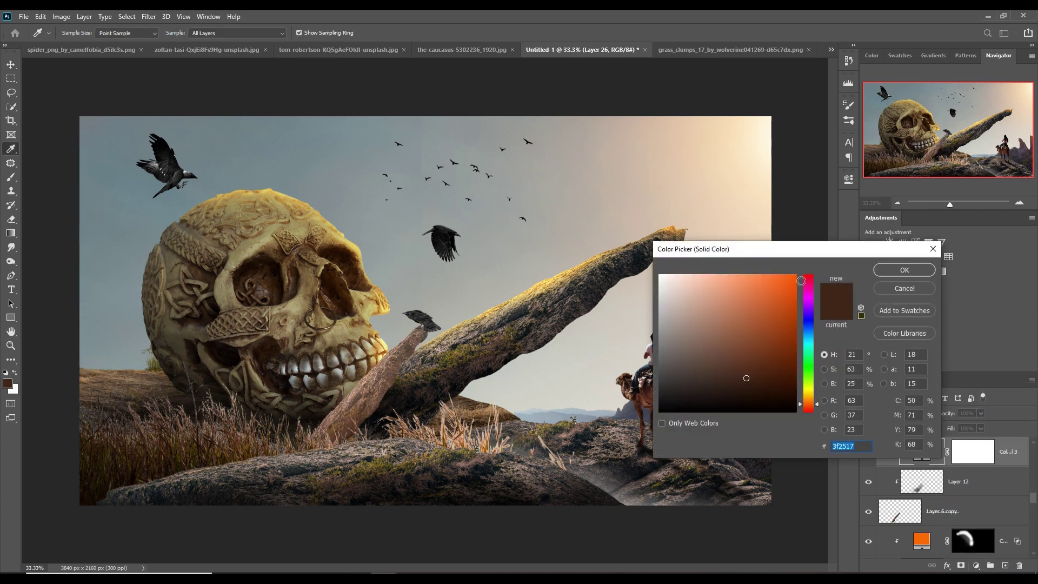
{"action": "left_click", "coordinate": [796, 276]}
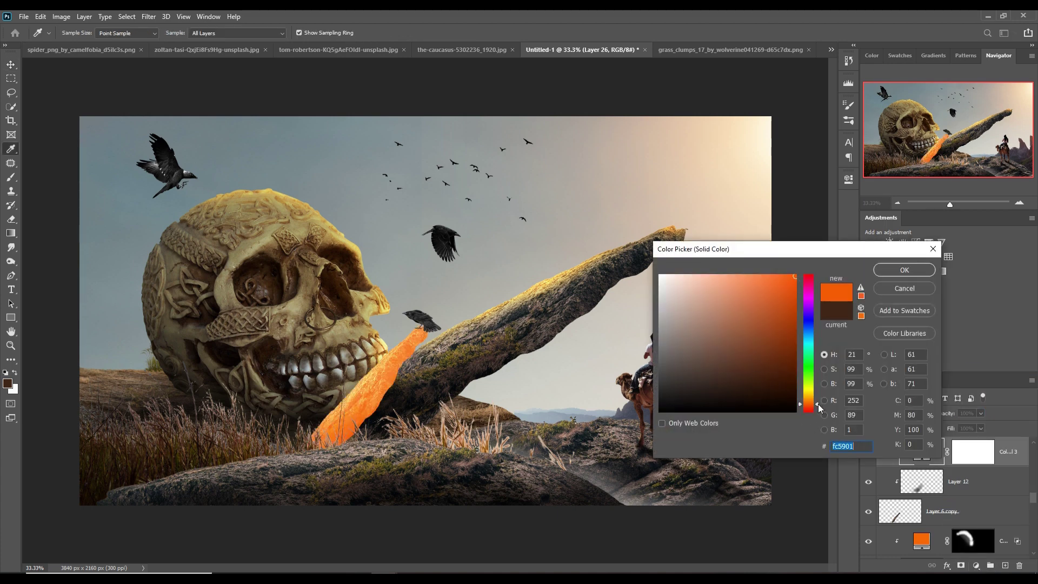
{"action": "left_click_drag", "start_coordinate": [819, 407], "coordinate": [818, 404]}
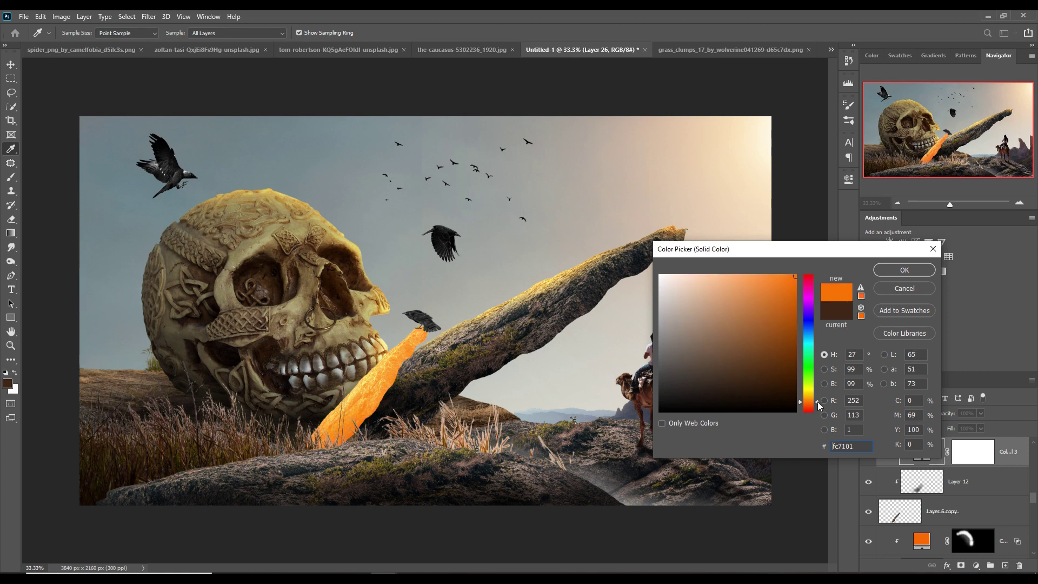
{"action": "left_click", "coordinate": [904, 269]}
Step: Limit the orange to brighter rock with Blend If, invert the mask, and paint glow near the crow
{"action": "right_click", "coordinate": [922, 451]}
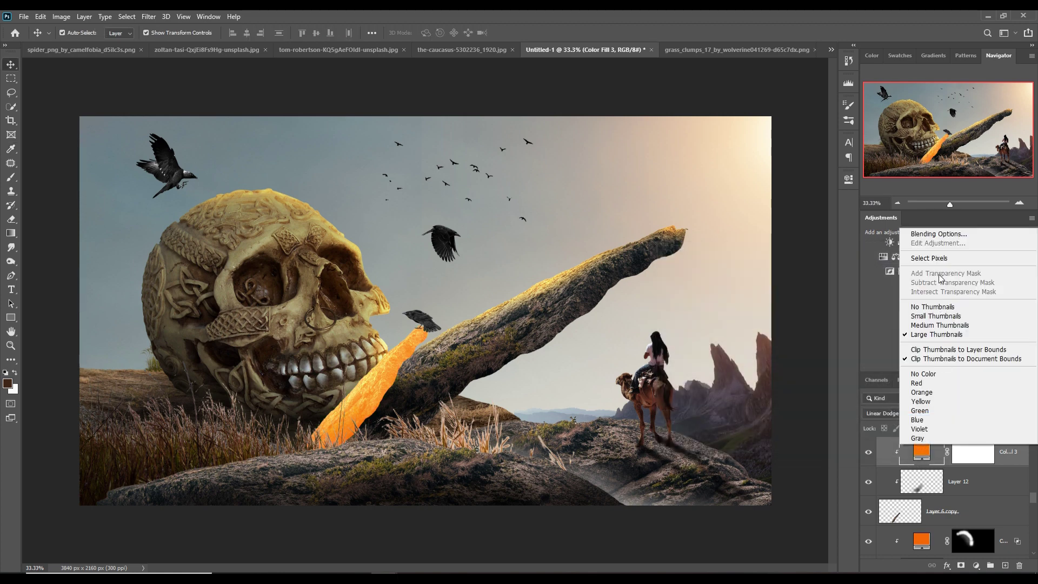
{"action": "left_click", "coordinate": [940, 233]}
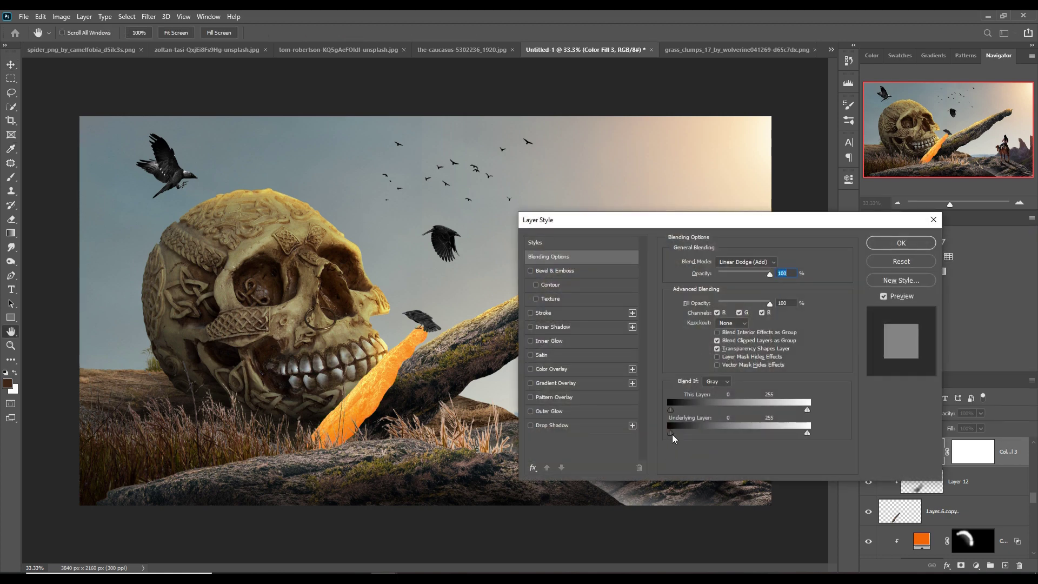
{"action": "left_click_drag", "start_coordinate": [672, 435], "coordinate": [719, 430]}
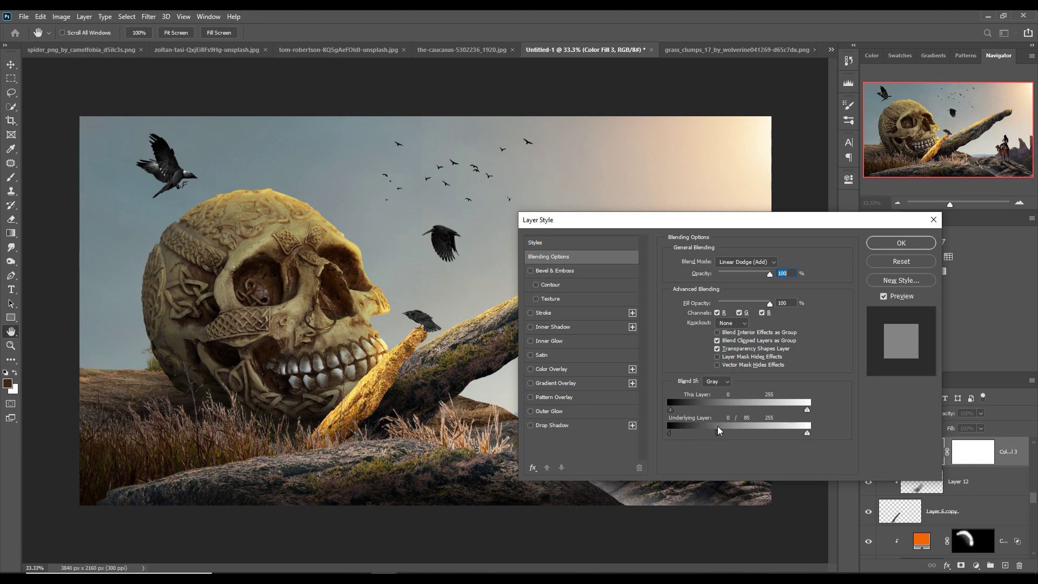
{"action": "left_click", "coordinate": [902, 242]}
{"action": "left_click", "coordinate": [968, 458]}
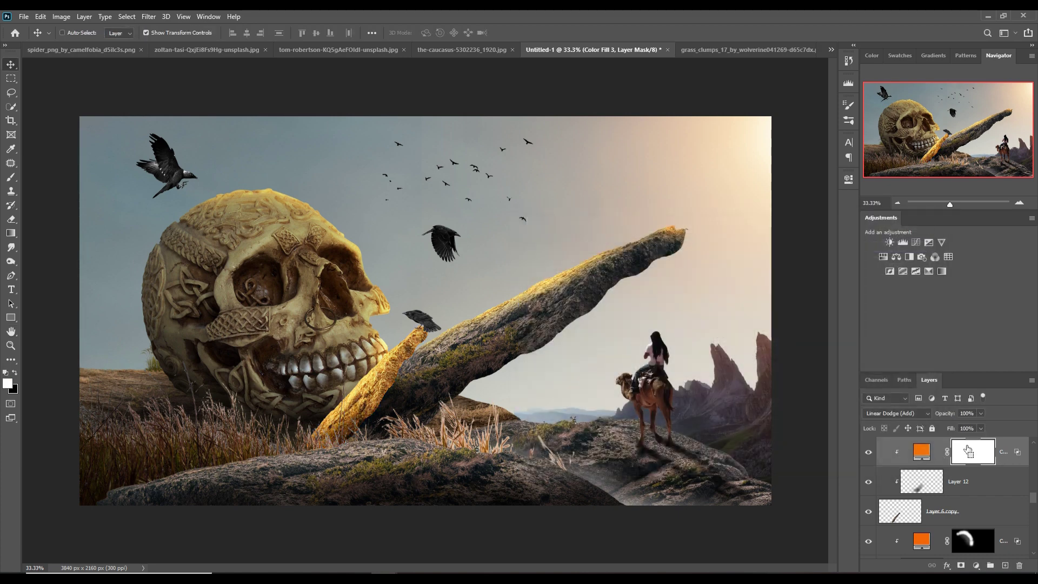
{"action": "key", "text": "ctrl+i"}
{"action": "key", "text": "b"}
{"action": "left_click_drag", "start_coordinate": [424, 328], "coordinate": [317, 430]}
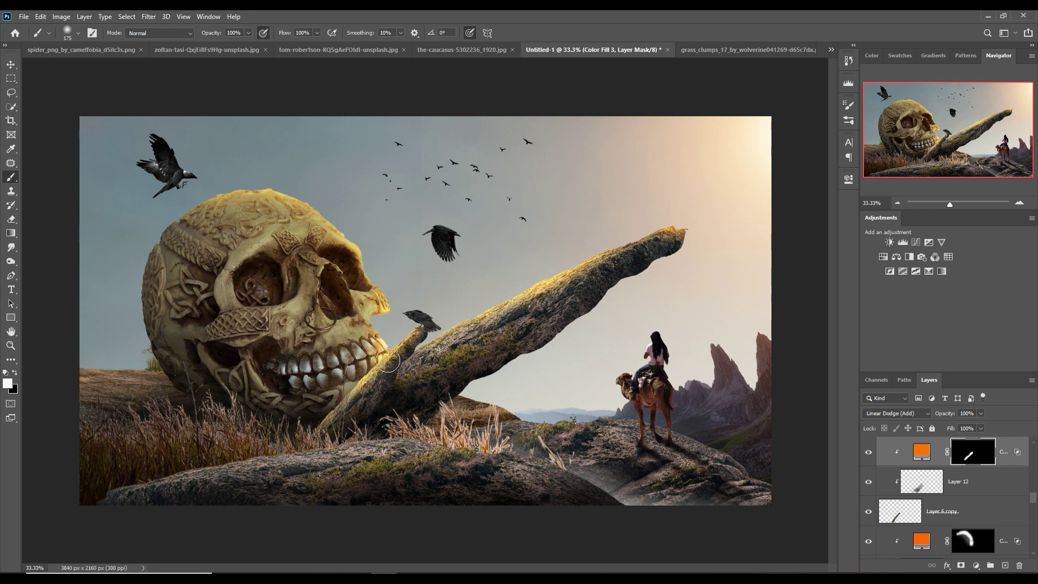
Step: Add a new layer clipped to the foreground rock's Layer 13, set to Linear Dodge (Add)
{"action": "key", "text": "v"}
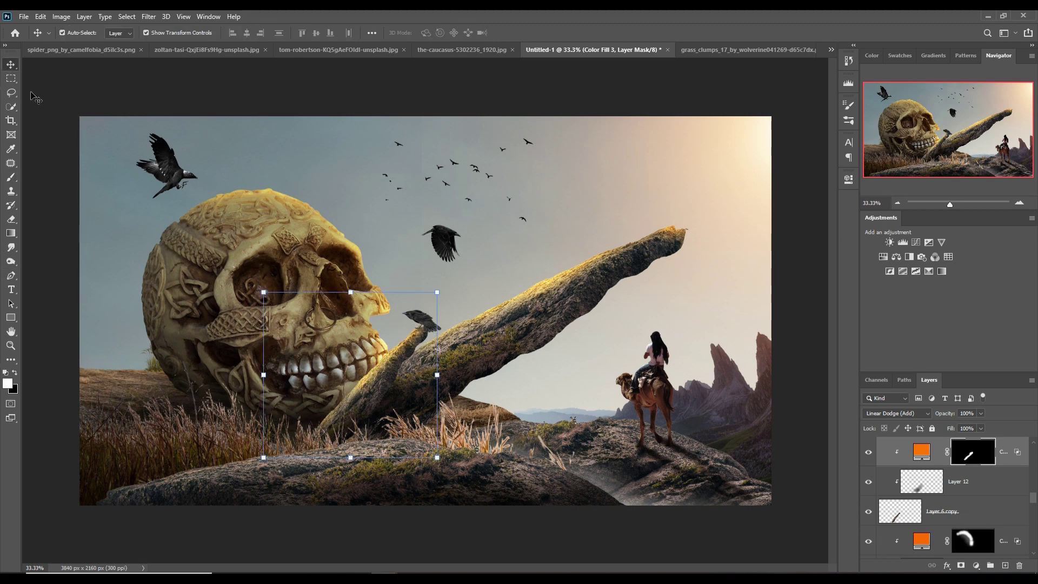
{"action": "left_click", "coordinate": [416, 491]}
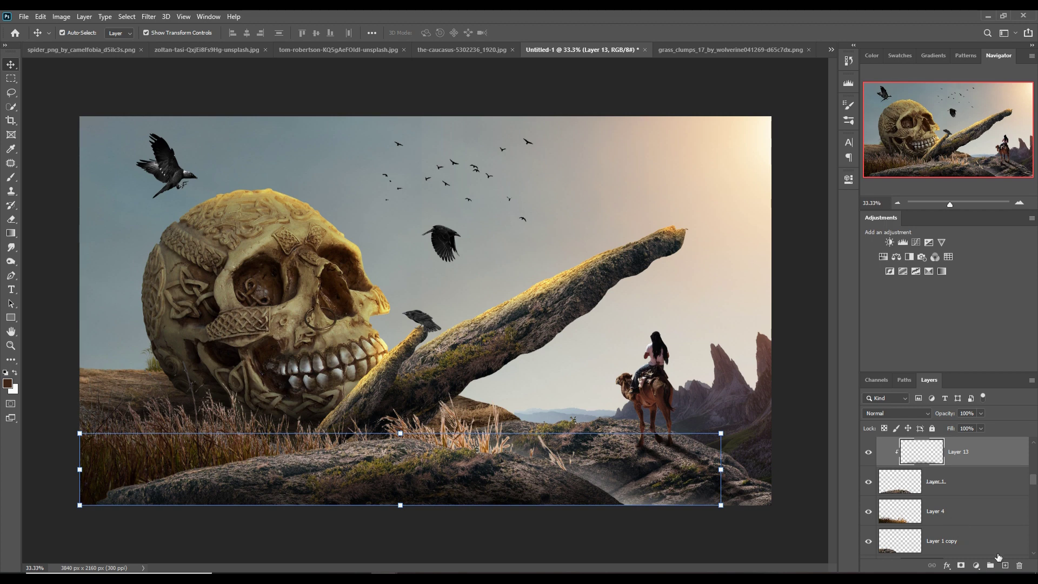
{"action": "left_click", "coordinate": [1005, 565]}
{"action": "right_click", "coordinate": [968, 452]}
{"action": "left_click", "coordinate": [864, 320]}
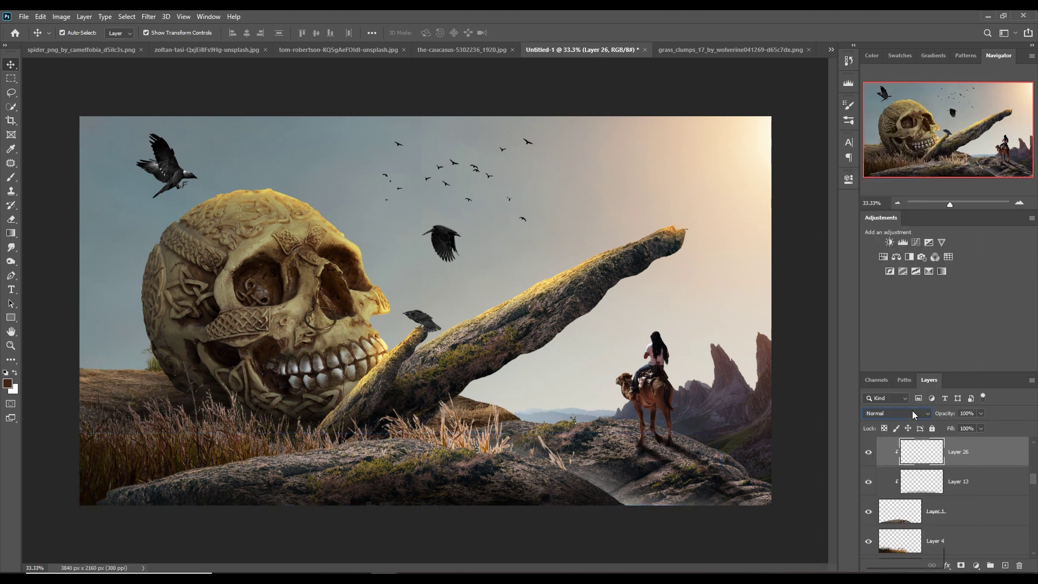
{"action": "left_click", "coordinate": [913, 413]}
Step: Add a Solid Color fill layer in a bright yellowish orange
{"action": "left_click", "coordinate": [976, 565]}
{"action": "left_click", "coordinate": [968, 378]}
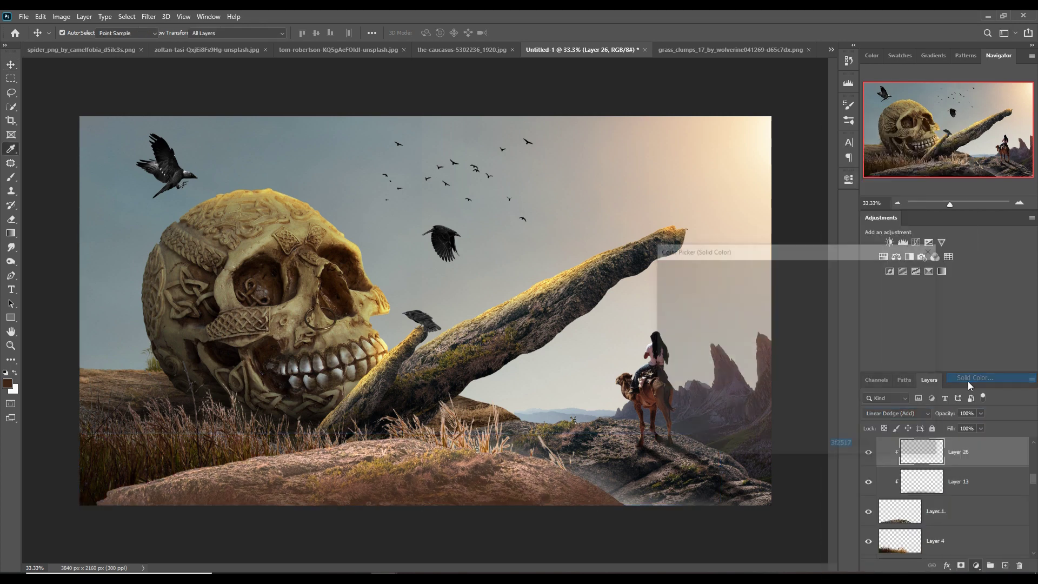
{"action": "left_click", "coordinate": [802, 280]}
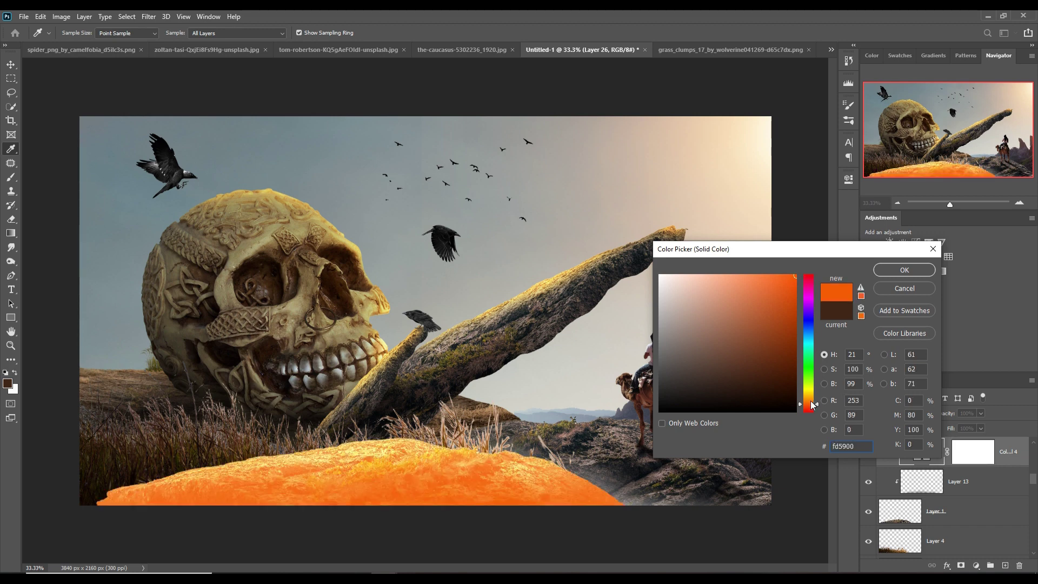
{"action": "left_click_drag", "start_coordinate": [813, 404], "coordinate": [812, 401]}
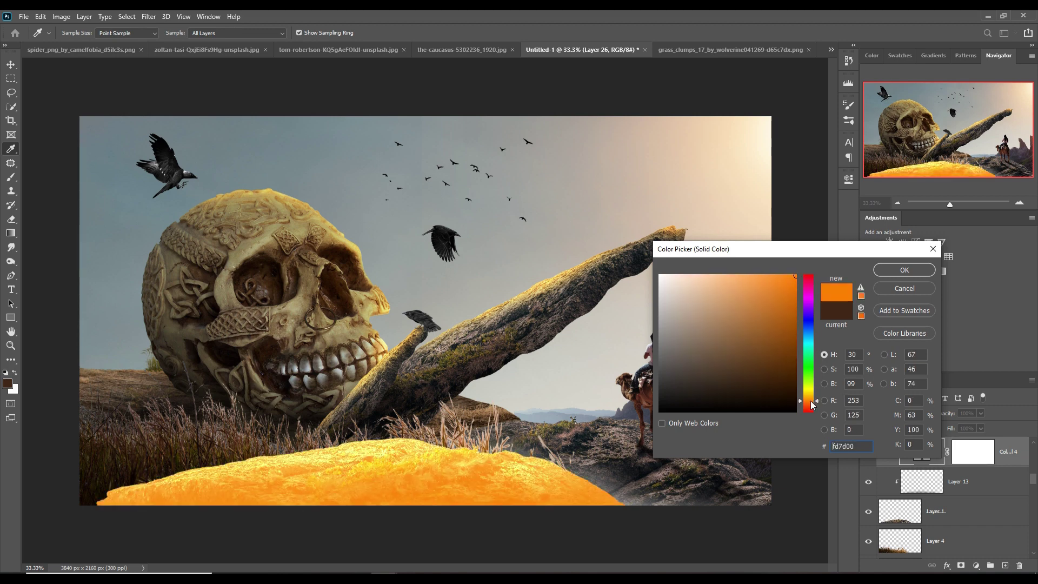
{"action": "left_click", "coordinate": [892, 269]}
Step: Split the fill's Underlying Layer blend slider so the orange affects only the rock's brighter tones
{"action": "right_click", "coordinate": [973, 454]}
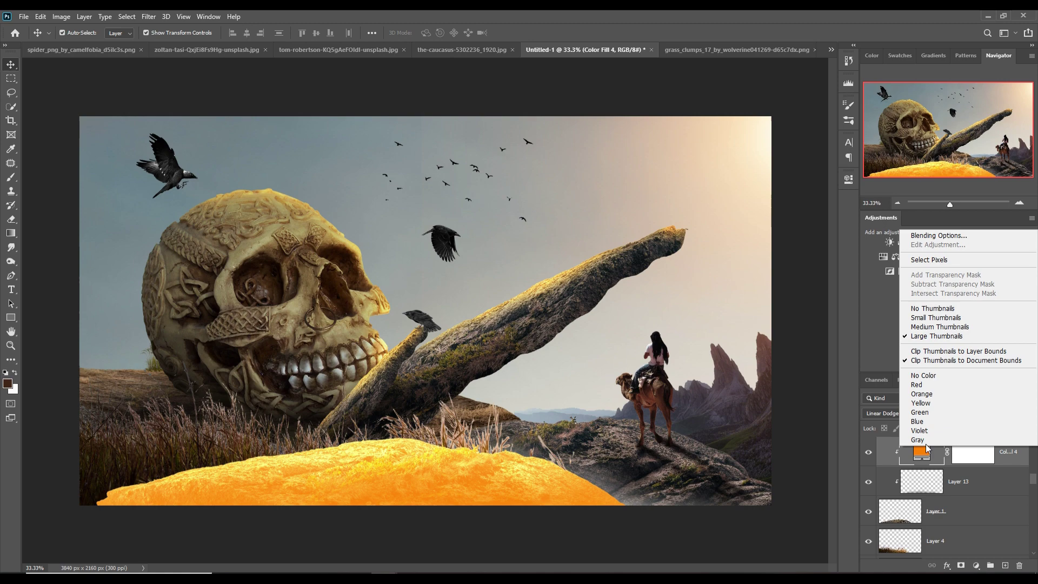
{"action": "left_click", "coordinate": [936, 235]}
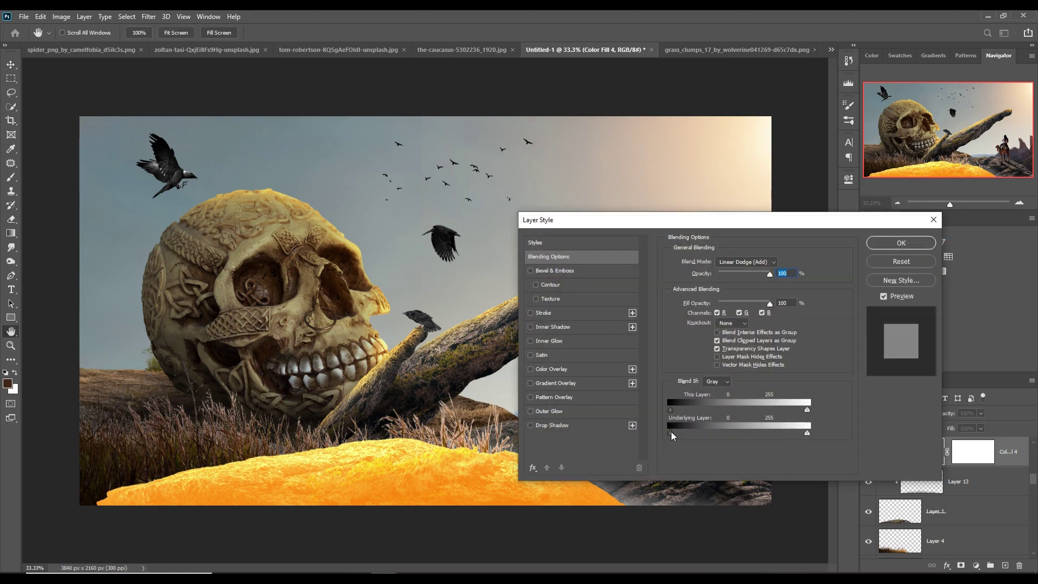
{"action": "left_click_drag", "start_coordinate": [671, 436], "coordinate": [723, 427]}
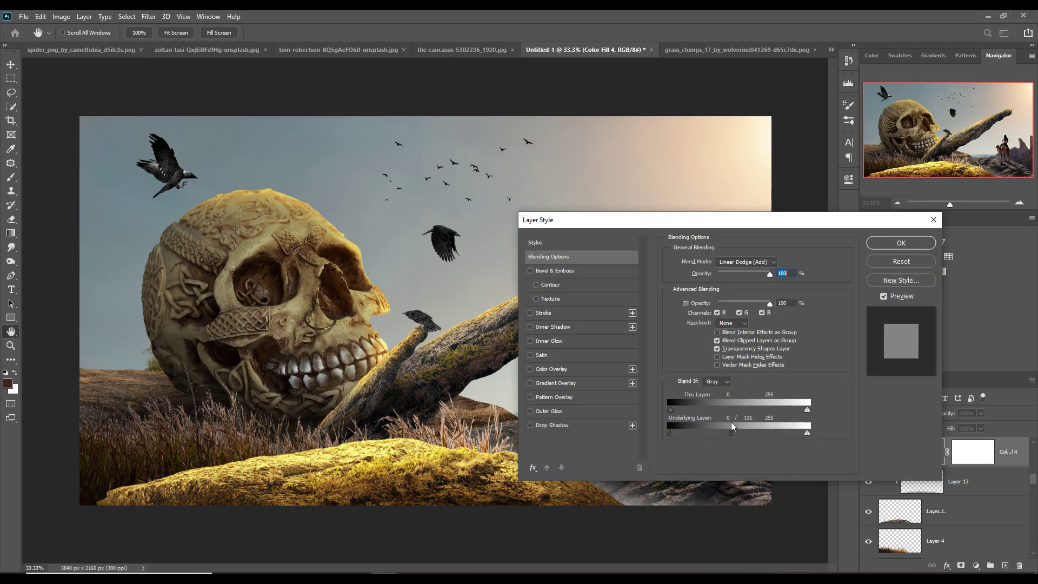
{"action": "left_click", "coordinate": [902, 243]}
Step: Invert the orange fill's mask and paint the glow back along the front rock's top edge
{"action": "left_click", "coordinate": [983, 455]}
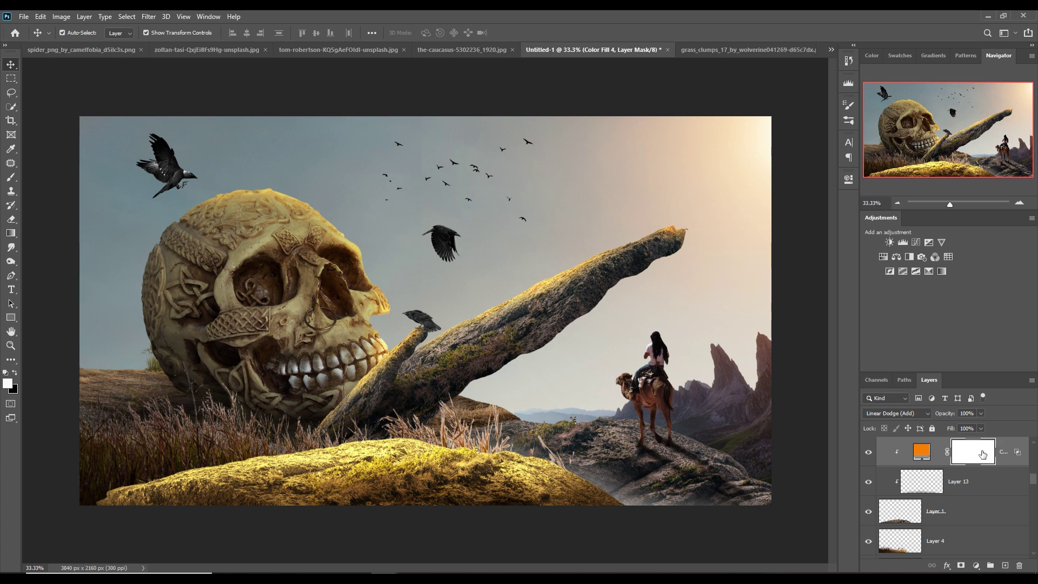
{"action": "key", "text": "ctrl+i"}
{"action": "key", "text": "b"}
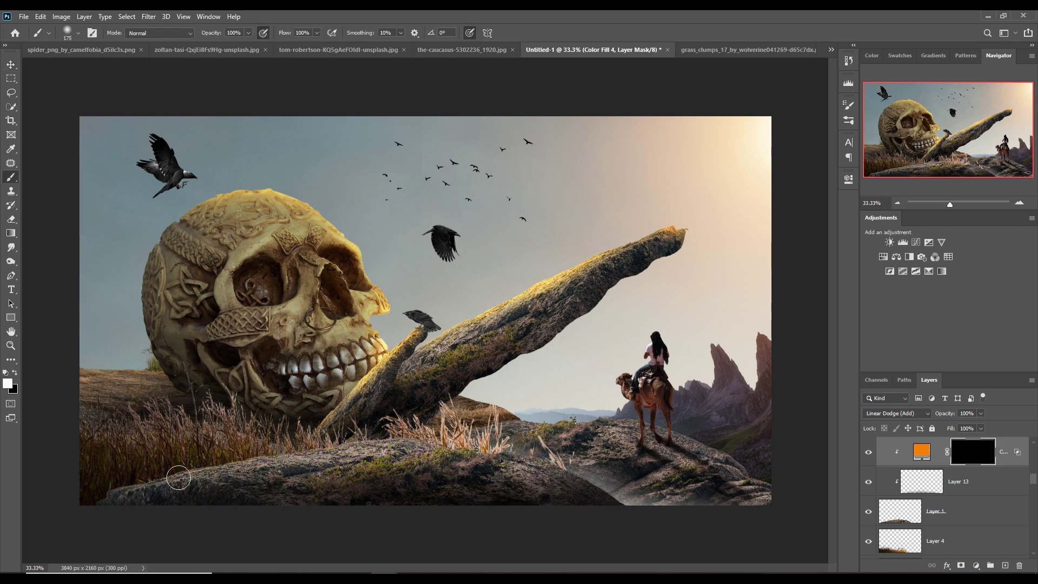
{"action": "left_click_drag", "start_coordinate": [209, 464], "coordinate": [291, 452]}
{"action": "mouse_move", "coordinate": [181, 477]}
{"action": "left_mouse_down"}
{"action": "mouse_move", "coordinate": [276, 449]}
{"action": "mouse_move", "coordinate": [431, 441]}
{"action": "mouse_move", "coordinate": [551, 452]}
{"action": "mouse_move", "coordinate": [590, 474]}
{"action": "mouse_move", "coordinate": [336, 432]}
{"action": "mouse_move", "coordinate": [160, 487]}
{"action": "left_mouse_up"}
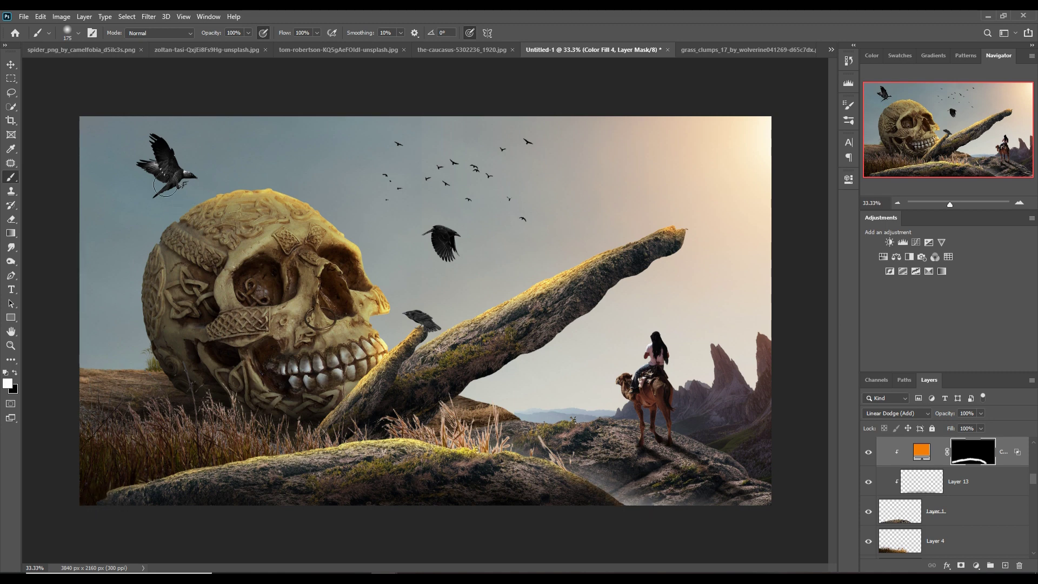
{"action": "left_click", "coordinate": [11, 65]}
{"action": "left_click", "coordinate": [225, 338]}
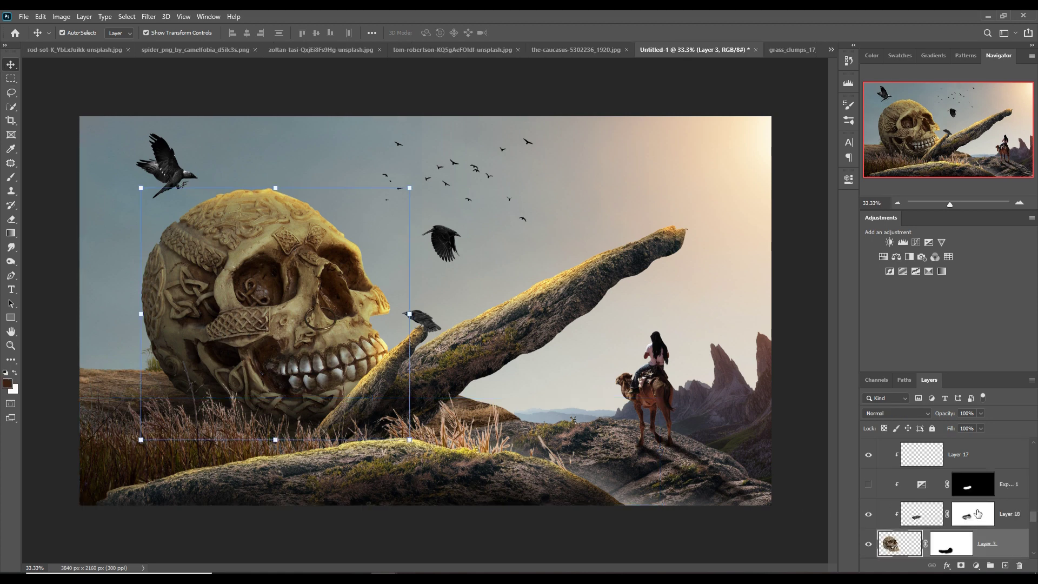
Step: Hide the Exposure 1 adjustment and restore the dark brown brush colour
{"action": "left_click", "coordinate": [869, 485]}
{"action": "left_click", "coordinate": [955, 490]}
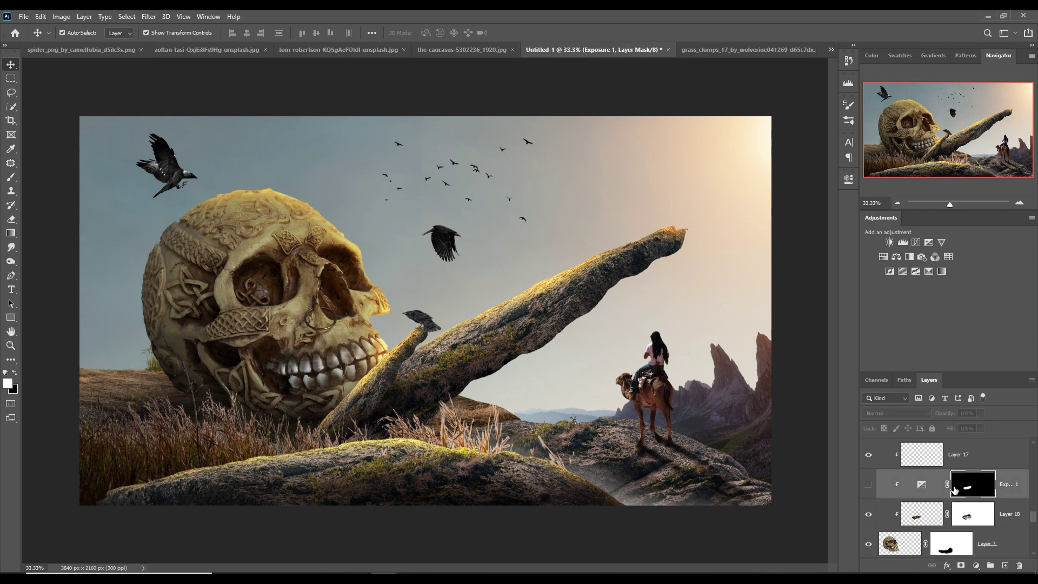
{"action": "left_click", "coordinate": [12, 178]}
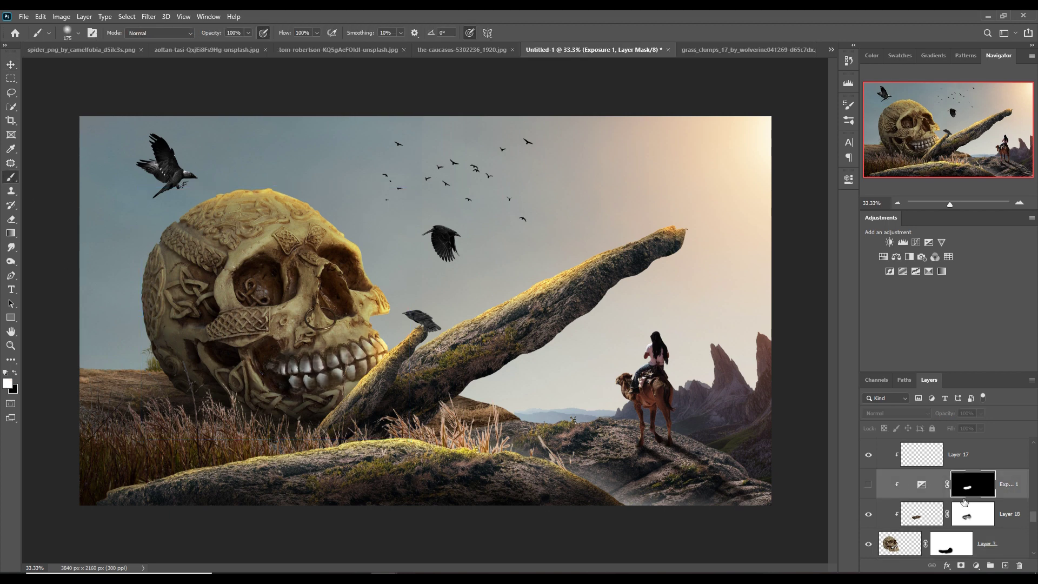
{"action": "key", "text": "ctrl+2"}
{"action": "scroll", "coordinate": [1027, 488], "scroll_direction": "up", "scroll_amount": 2}
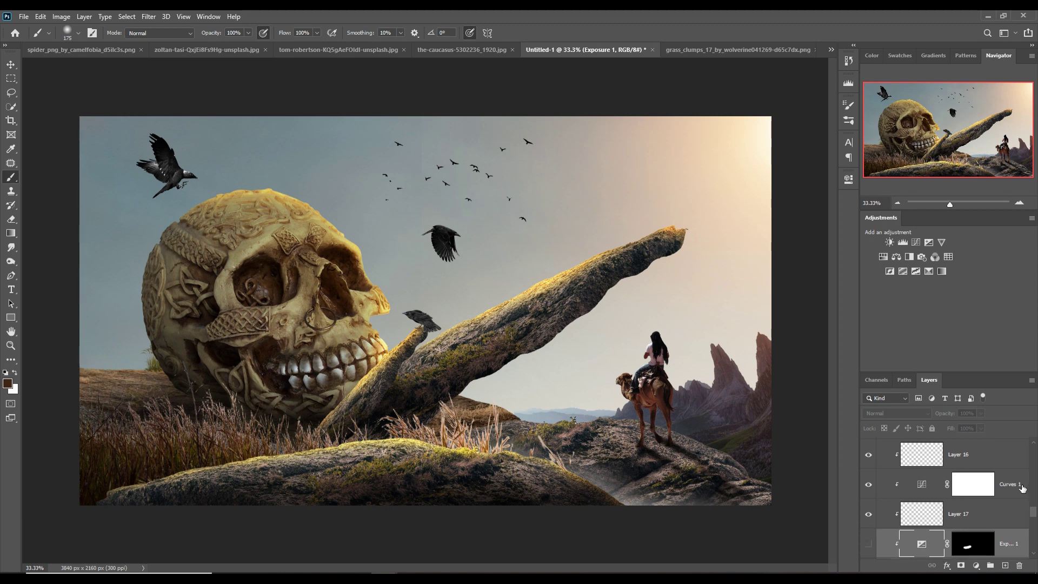
Step: On Layer 17, paint a soft 800 px, 9% opacity dark shade beside the skull's jaw
{"action": "left_click", "coordinate": [922, 518]}
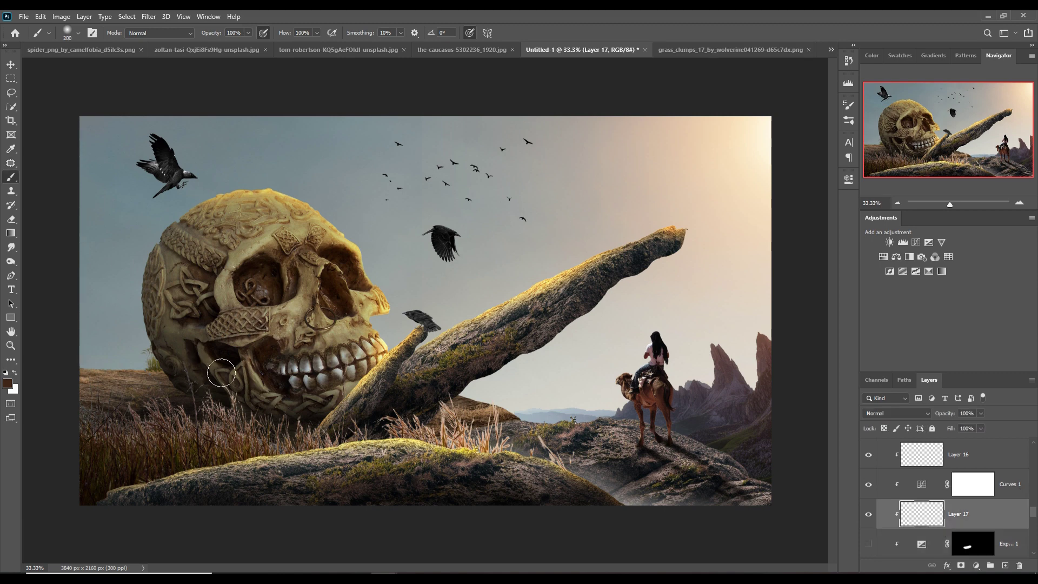
{"action": "key", "text": "bracketright"}
{"action": "key", "text": "bracketright"}
{"action": "key", "text": "bracketright"}
{"action": "left_click_drag", "start_coordinate": [208, 47], "coordinate": [201, 47]}
{"action": "mouse_move", "coordinate": [233, 379]}
{"action": "left_mouse_down"}
{"action": "mouse_move", "coordinate": [258, 462]}
{"action": "mouse_move", "coordinate": [254, 361]}
{"action": "mouse_move", "coordinate": [250, 418]}
{"action": "mouse_move", "coordinate": [208, 452]}
{"action": "left_mouse_up"}
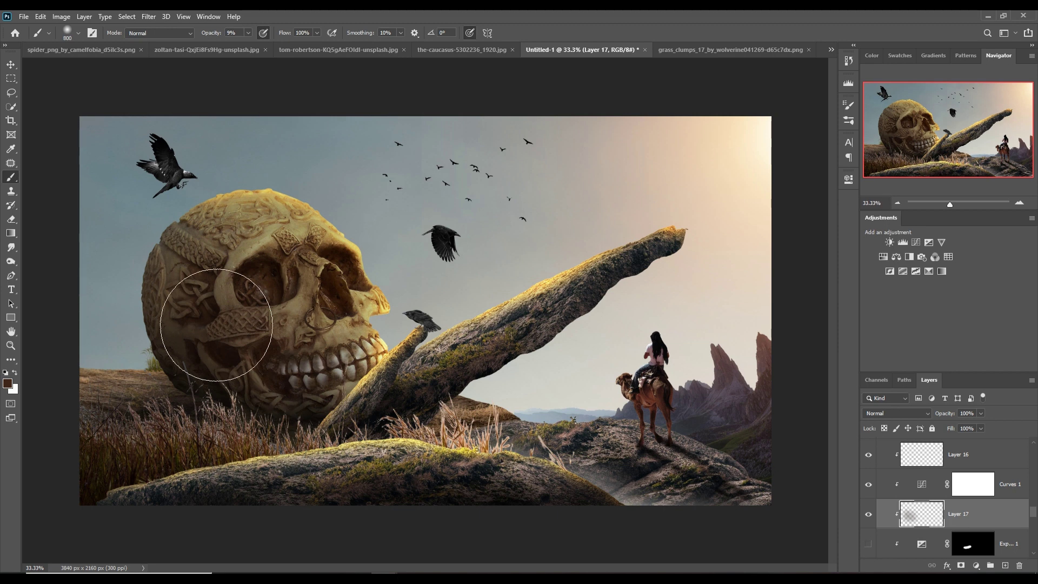
{"action": "left_click", "coordinate": [9, 65]}
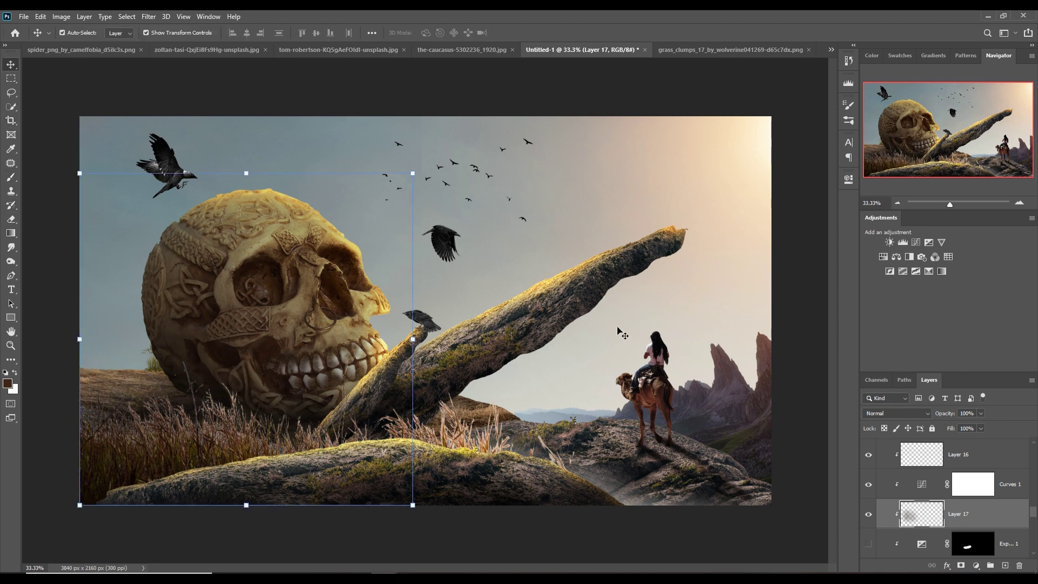
{"action": "left_click", "coordinate": [696, 450]}
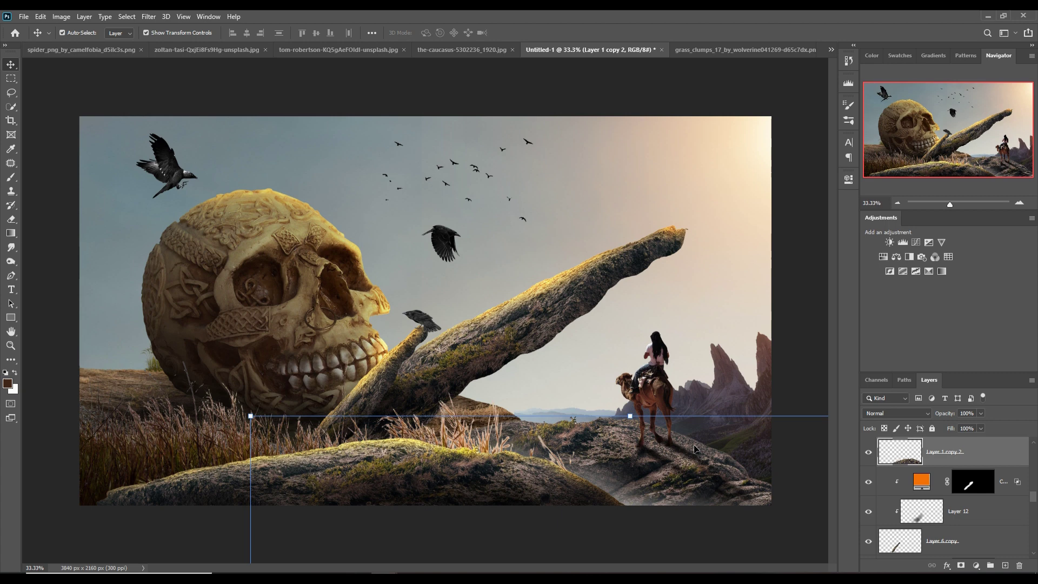
Step: Add a Linear Dodge layer clipped to the rider's rock, plus a bright orange Solid Color fill
{"action": "left_click", "coordinate": [1006, 566]}
{"action": "left_click", "coordinate": [983, 467], "text": "alt"}
{"action": "left_click", "coordinate": [920, 414]}
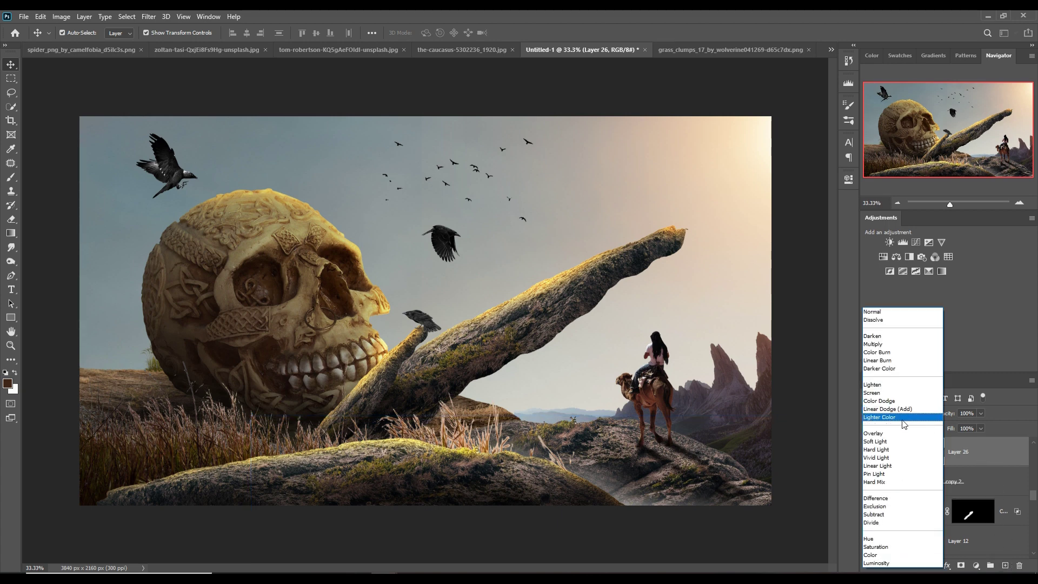
{"action": "left_click", "coordinate": [977, 565]}
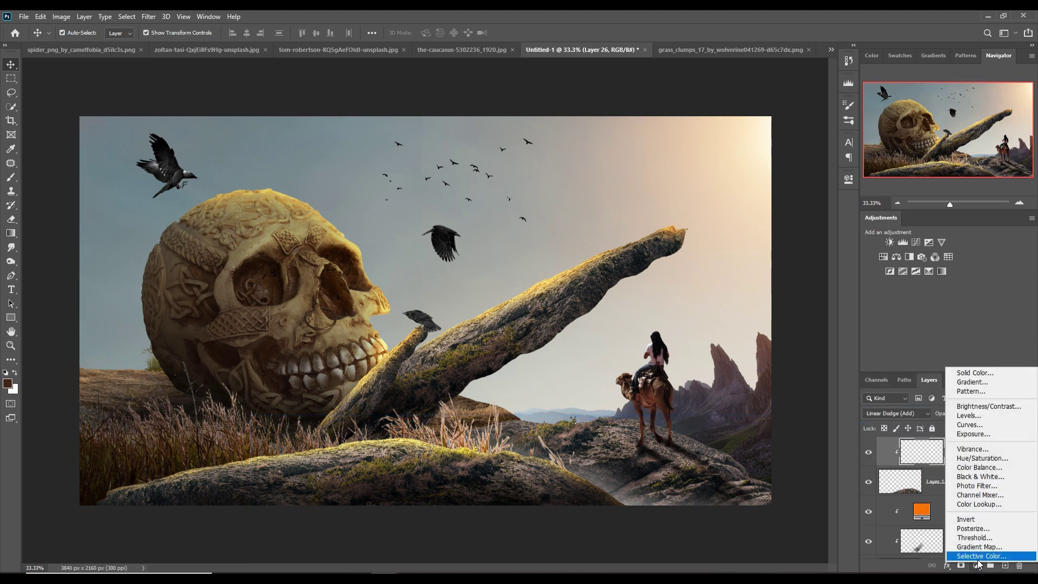
{"action": "left_click", "coordinate": [975, 373]}
{"action": "left_click", "coordinate": [794, 276]}
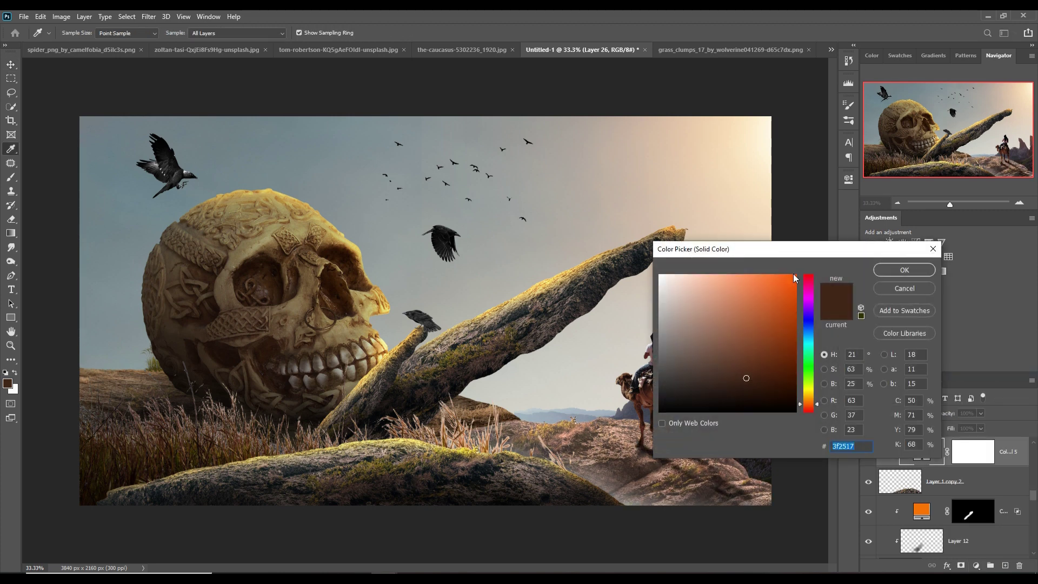
{"action": "left_click_drag", "start_coordinate": [820, 404], "coordinate": [818, 400]}
{"action": "left_click", "coordinate": [893, 273]}
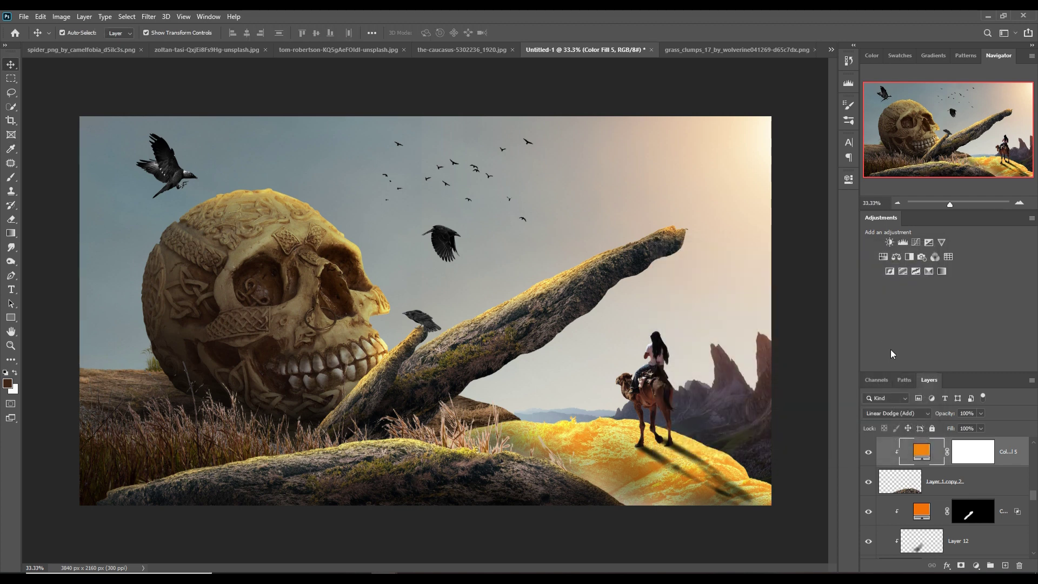
Step: Split the fill's Underlying Layer blend slider to limit the orange to brighter areas
{"action": "right_click", "coordinate": [921, 451]}
{"action": "left_click", "coordinate": [932, 242]}
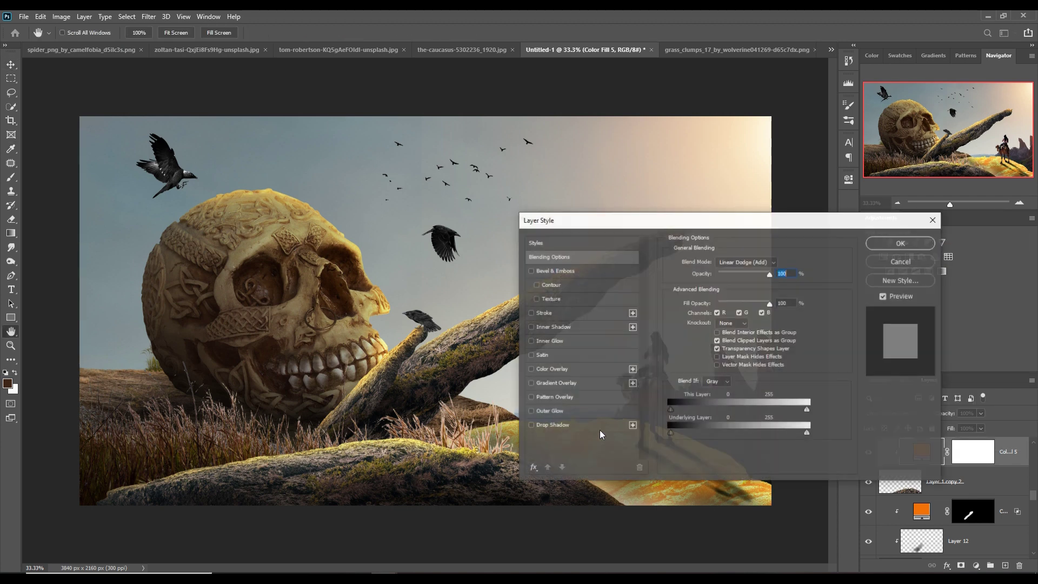
{"action": "left_click_drag", "start_coordinate": [684, 436], "coordinate": [726, 431]}
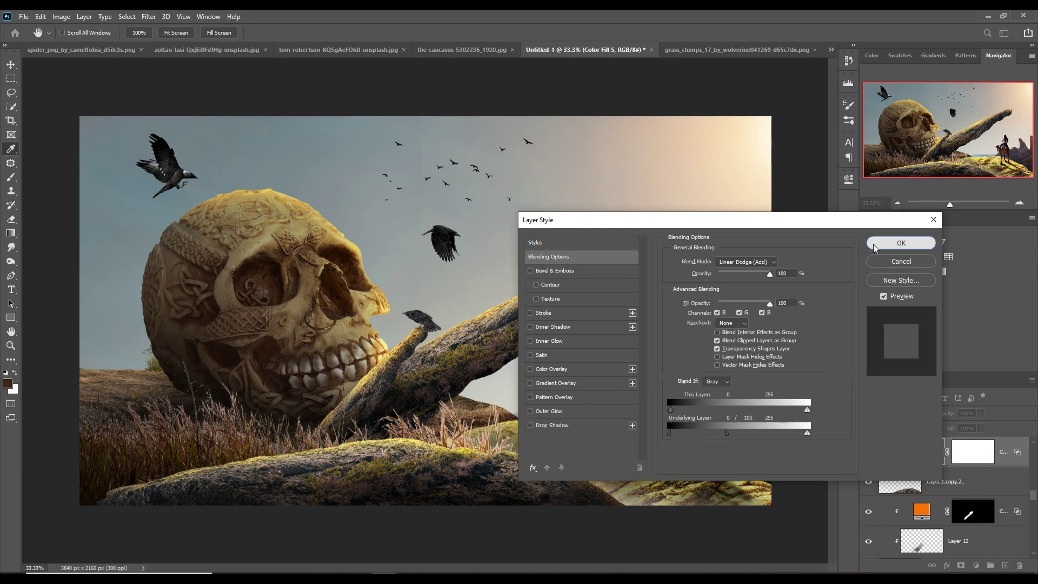
{"action": "left_click", "coordinate": [901, 243]}
Step: Invert the fill's mask and brush a faint orange glow onto the rock under the camel
{"action": "left_click", "coordinate": [970, 458]}
{"action": "key", "text": "ctrl+i"}
{"action": "key", "text": "b"}
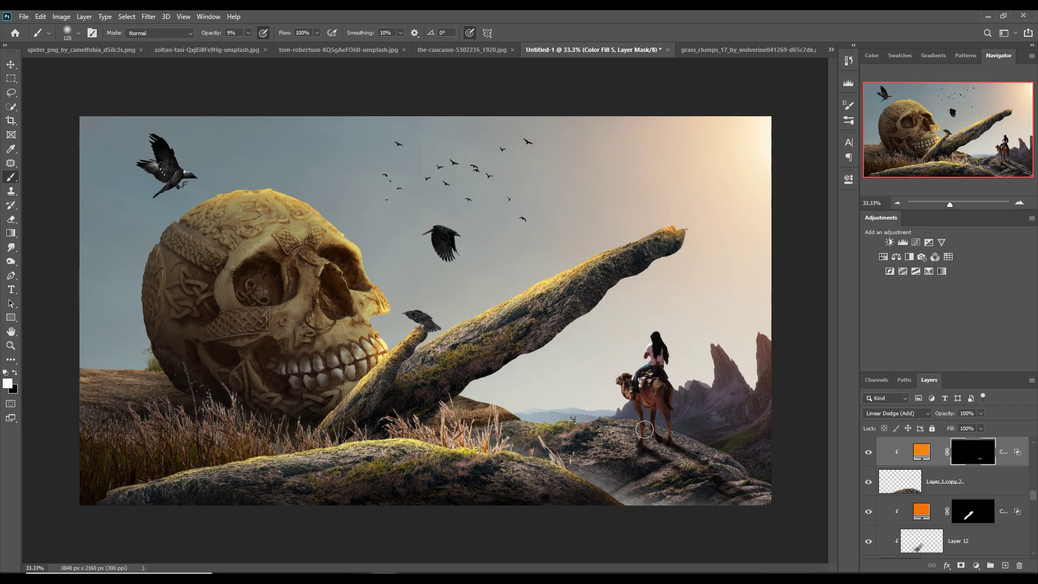
{"action": "left_click_drag", "start_coordinate": [637, 430], "coordinate": [686, 445]}
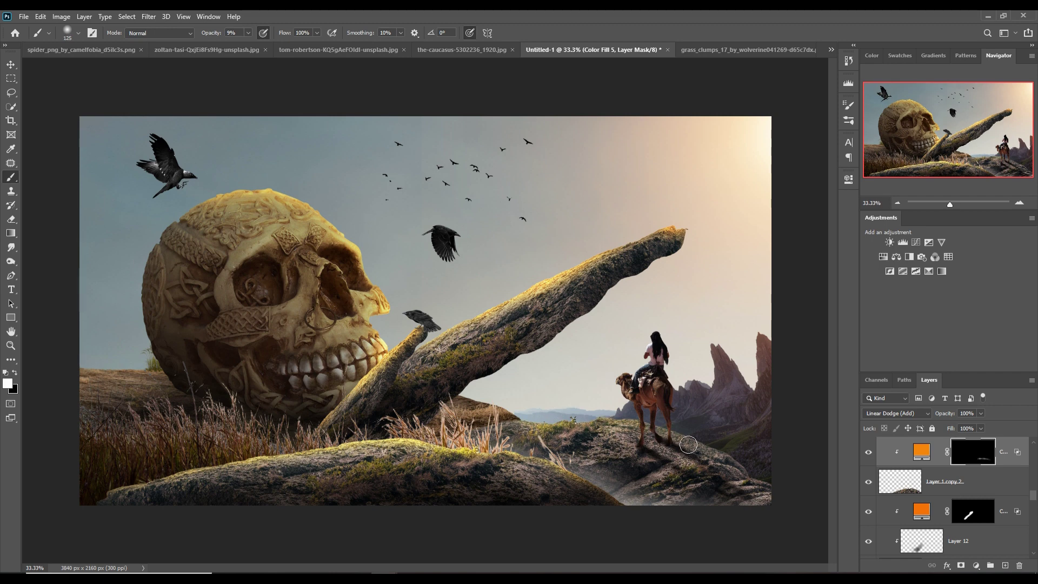
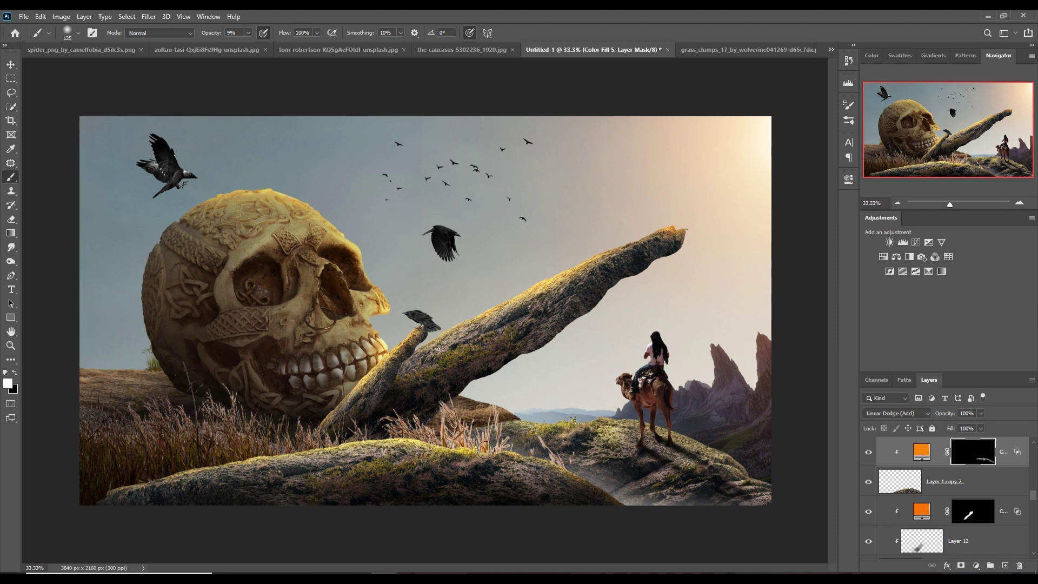
Step: Duplicate the small grass clump layer near the skull
{"action": "key", "text": "v"}
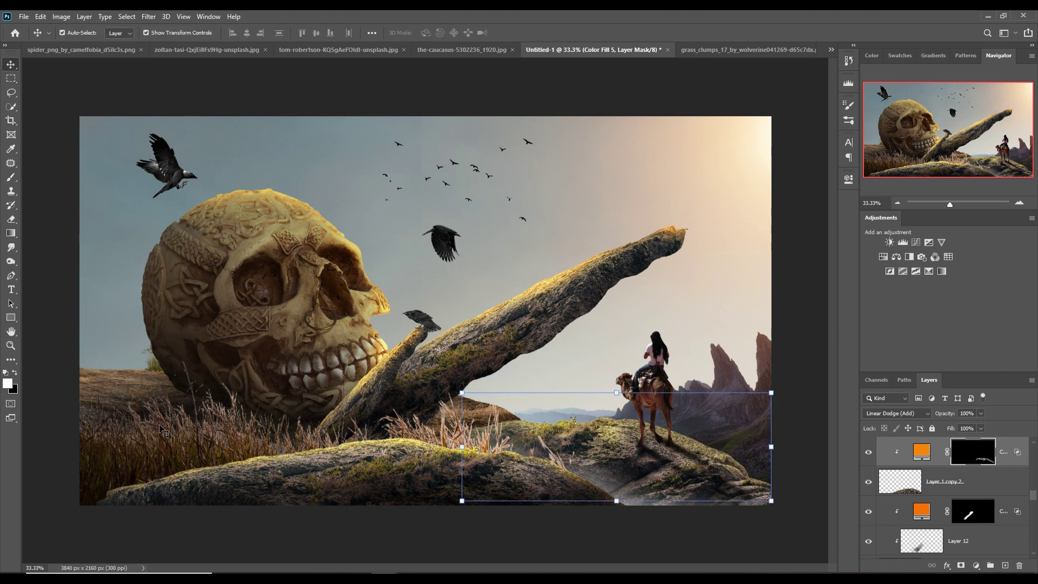
{"action": "left_click", "coordinate": [154, 366]}
{"action": "right_click", "coordinate": [981, 541]}
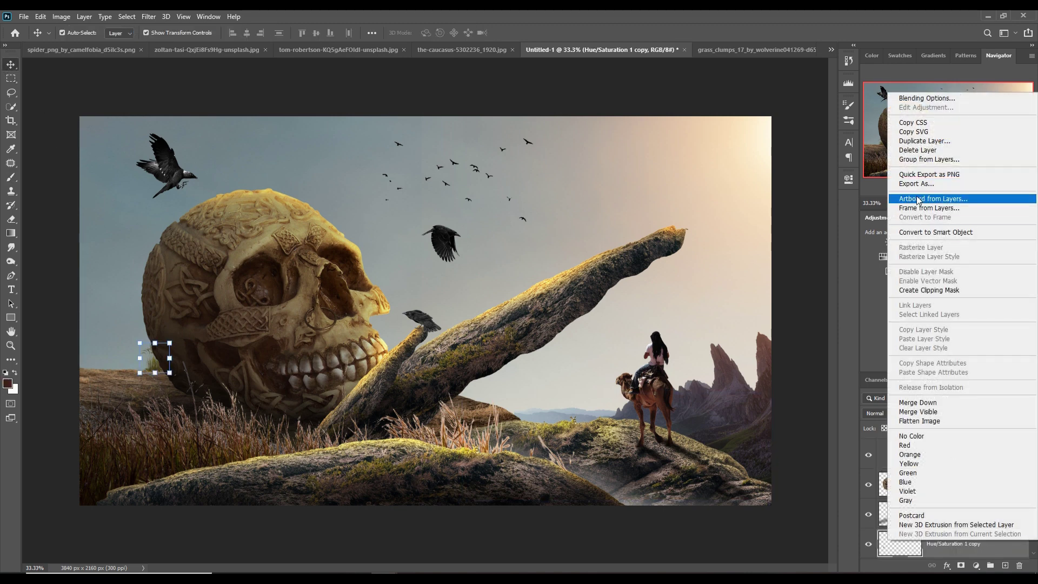
{"action": "left_click", "coordinate": [892, 146]}
{"action": "left_click", "coordinate": [597, 174]}
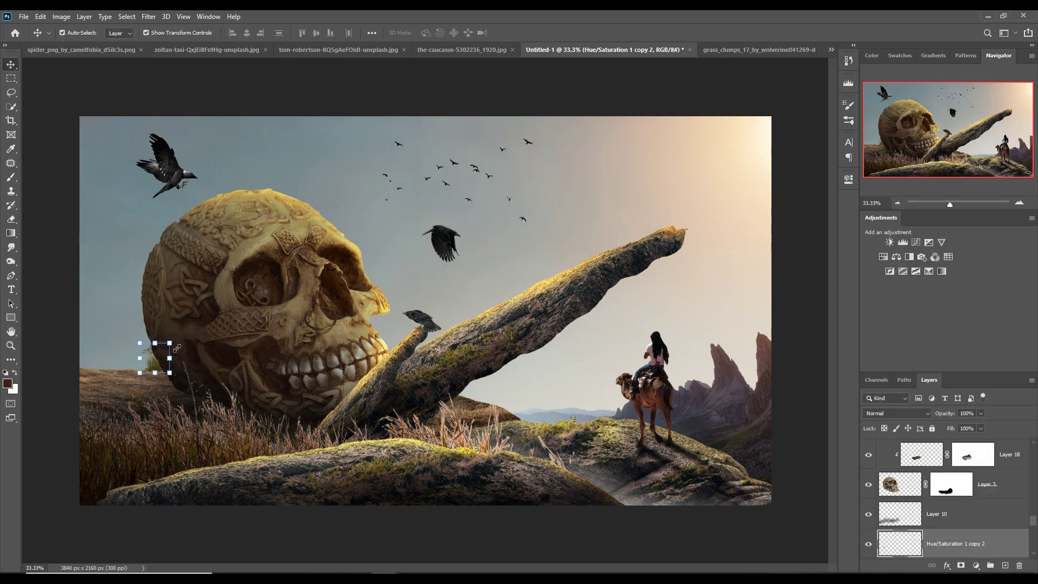
Step: Resize the grass copy and place it at the foot of the rock arch
{"action": "left_click_drag", "start_coordinate": [171, 359], "coordinate": [333, 383]}
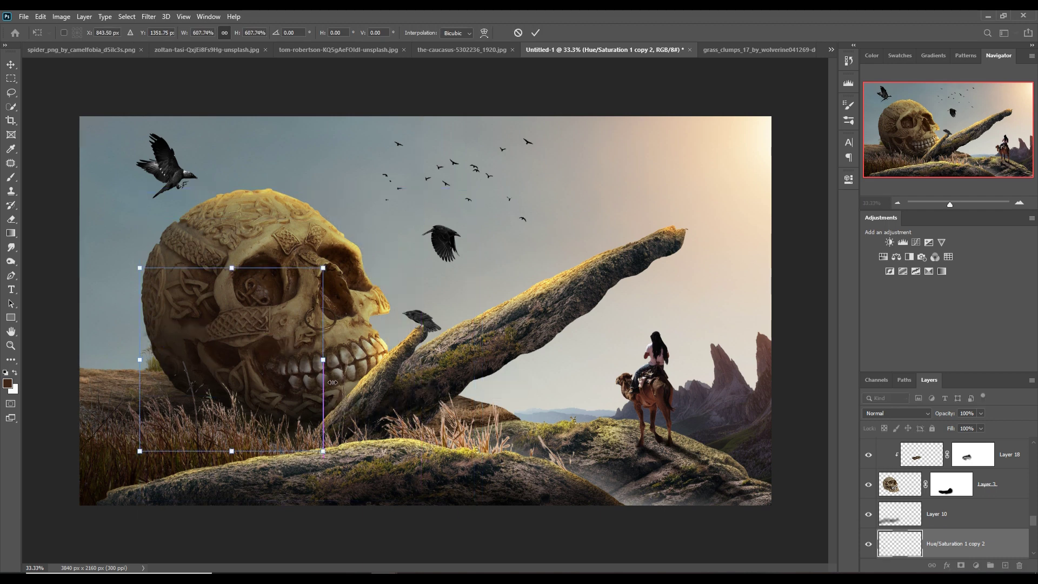
{"action": "left_click_drag", "start_coordinate": [323, 268], "coordinate": [312, 279]}
{"action": "left_click_drag", "start_coordinate": [227, 368], "coordinate": [531, 368]}
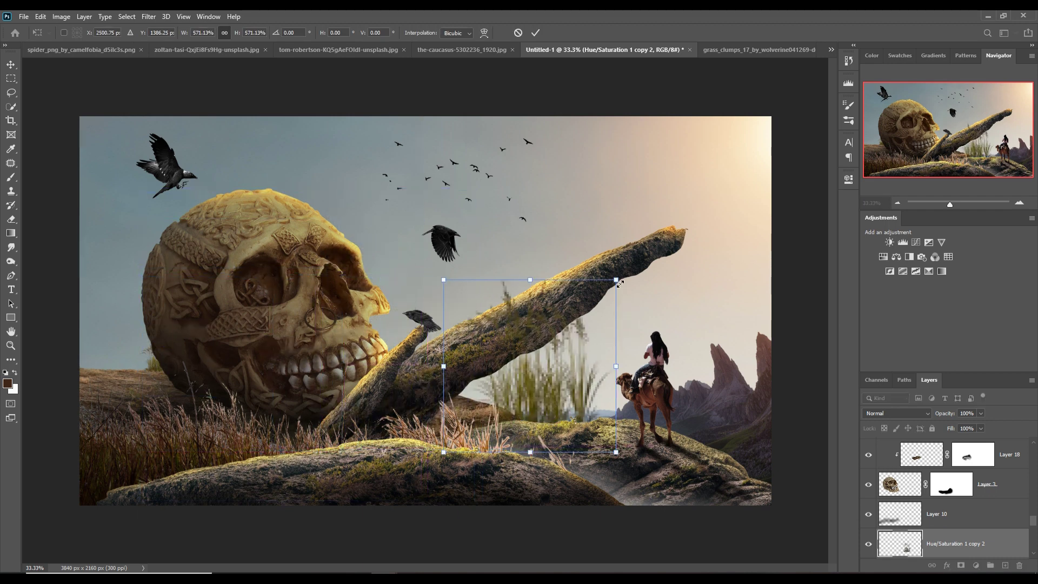
{"action": "mouse_move", "coordinate": [619, 283]}
{"action": "left_mouse_down"}
{"action": "mouse_move", "coordinate": [554, 409]}
{"action": "mouse_move", "coordinate": [508, 413]}
{"action": "left_mouse_up"}
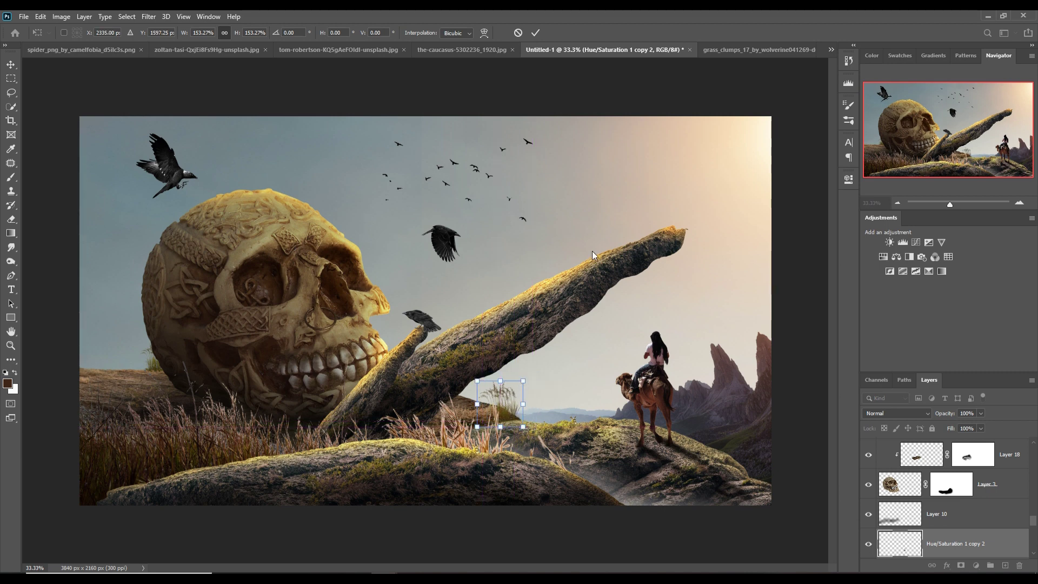
{"action": "left_click", "coordinate": [535, 33]}
Step: Duplicate the placed grass layer once more
{"action": "right_click", "coordinate": [1008, 552]}
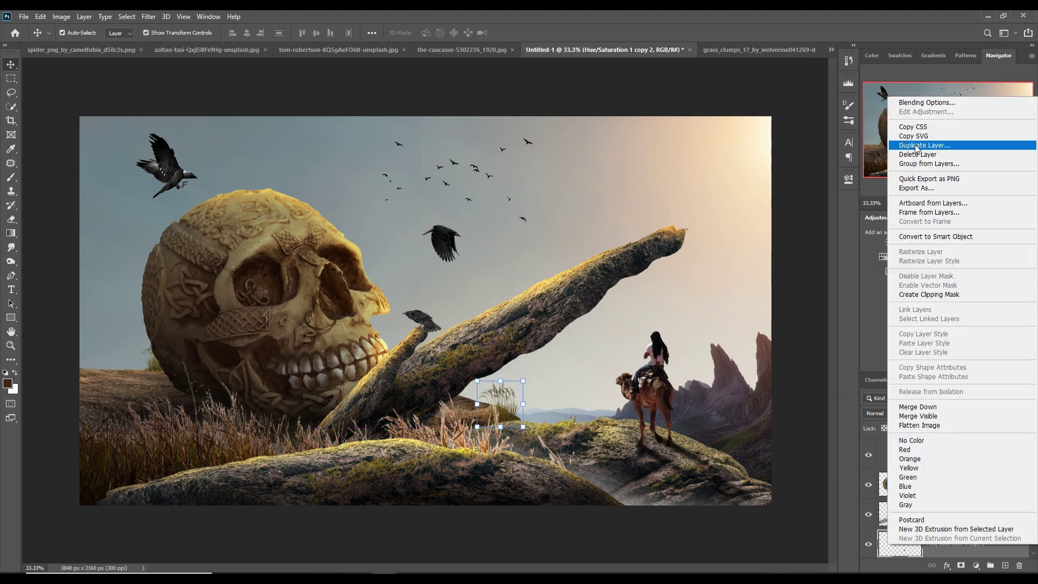
{"action": "left_click", "coordinate": [952, 142]}
{"action": "left_click", "coordinate": [610, 174]}
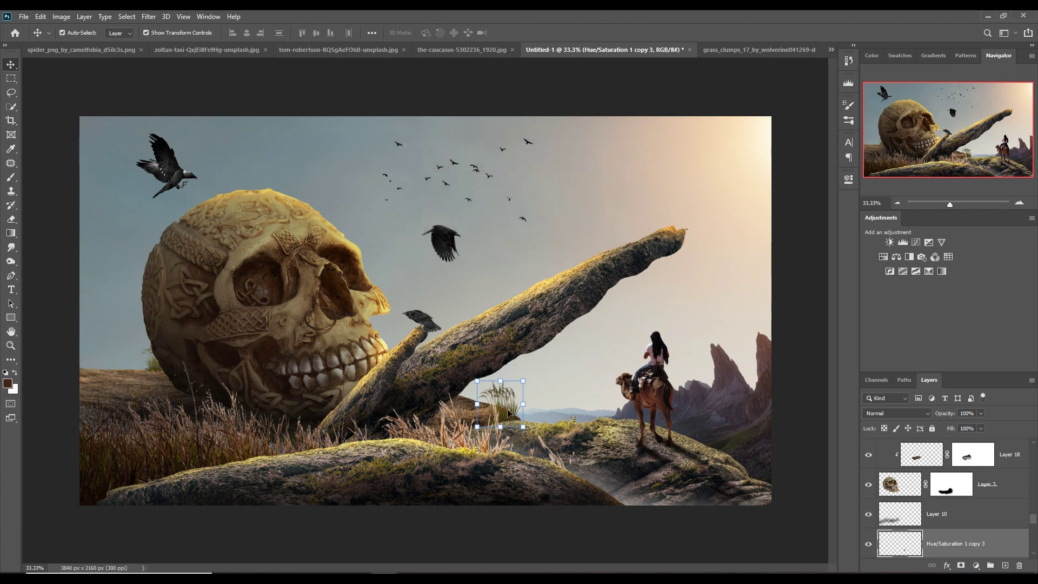
{"action": "scroll", "coordinate": [978, 494], "scroll_direction": "down", "scroll_amount": 2}
Step: Delete the extra grass copy and nudge the remaining clump slightly right and down
{"action": "right_click", "coordinate": [970, 485]}
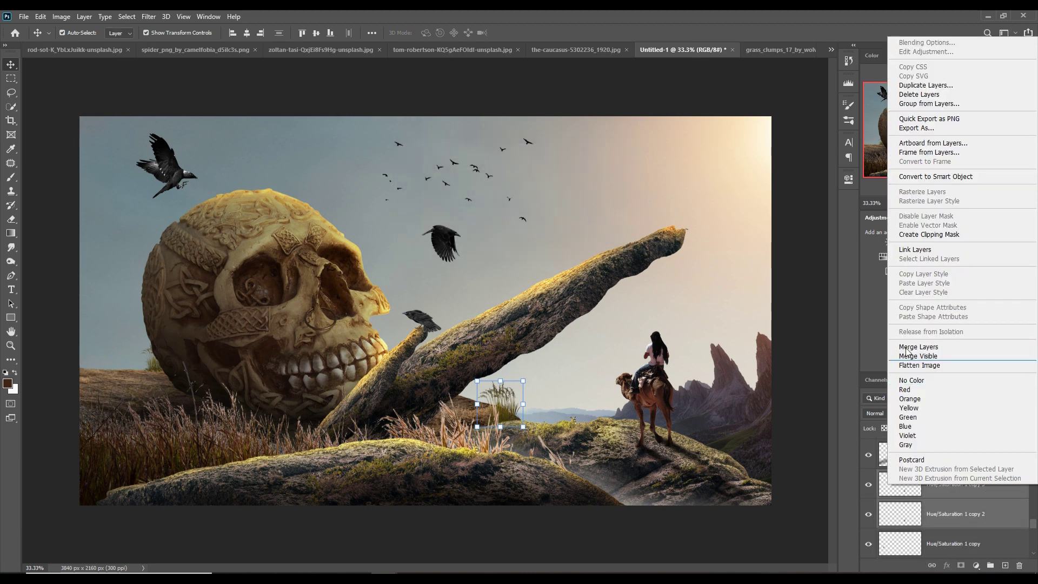
{"action": "left_click", "coordinate": [908, 346]}
{"action": "key", "text": "ctrl+t"}
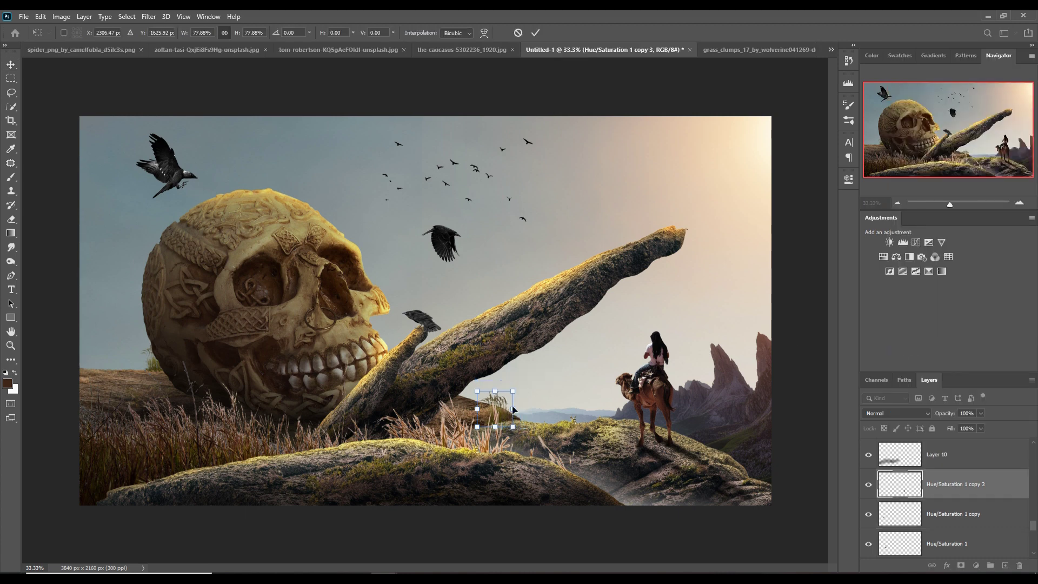
{"action": "mouse_move", "coordinate": [496, 410]}
{"action": "left_mouse_down"}
{"action": "mouse_move", "coordinate": [515, 412]}
{"action": "mouse_move", "coordinate": [505, 408]}
{"action": "left_mouse_up"}
{"action": "key", "text": "Right"}
{"action": "key", "text": "Right"}
{"action": "key", "text": "Right"}
{"action": "key", "text": "Right"}
{"action": "key", "text": "Right"}
{"action": "key", "text": "Right"}
{"action": "key", "text": "Down"}
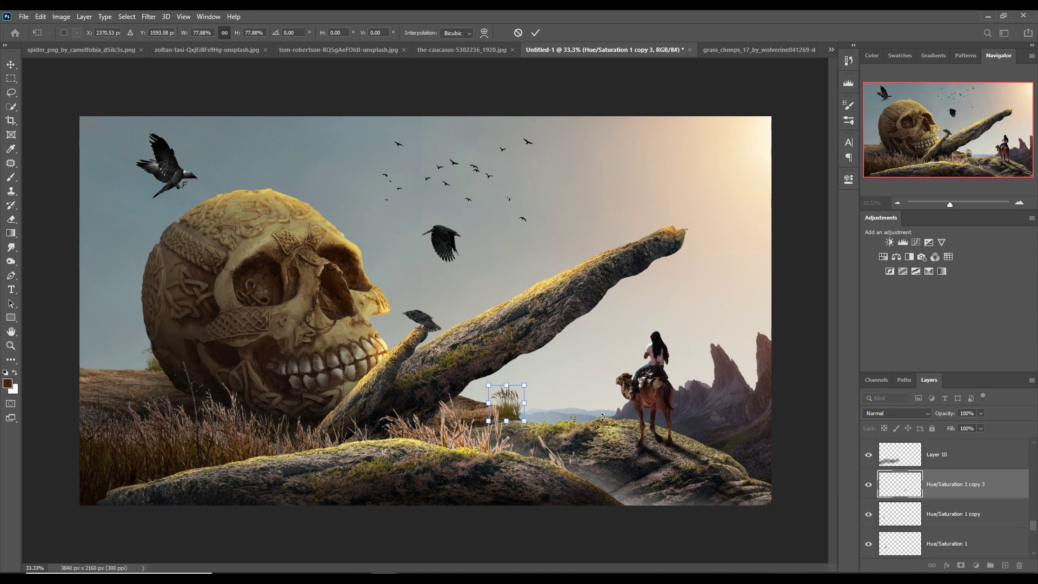
{"action": "key", "text": "Right"}
{"action": "key", "text": "Right"}
{"action": "key", "text": "Right"}
{"action": "key", "text": "Down"}
{"action": "key", "text": "Right"}
{"action": "key", "text": "Right"}
{"action": "key", "text": "Right"}
{"action": "key", "text": "Down"}
{"action": "key", "text": "Down"}
{"action": "key", "text": "Down"}
{"action": "key", "text": "Down"}
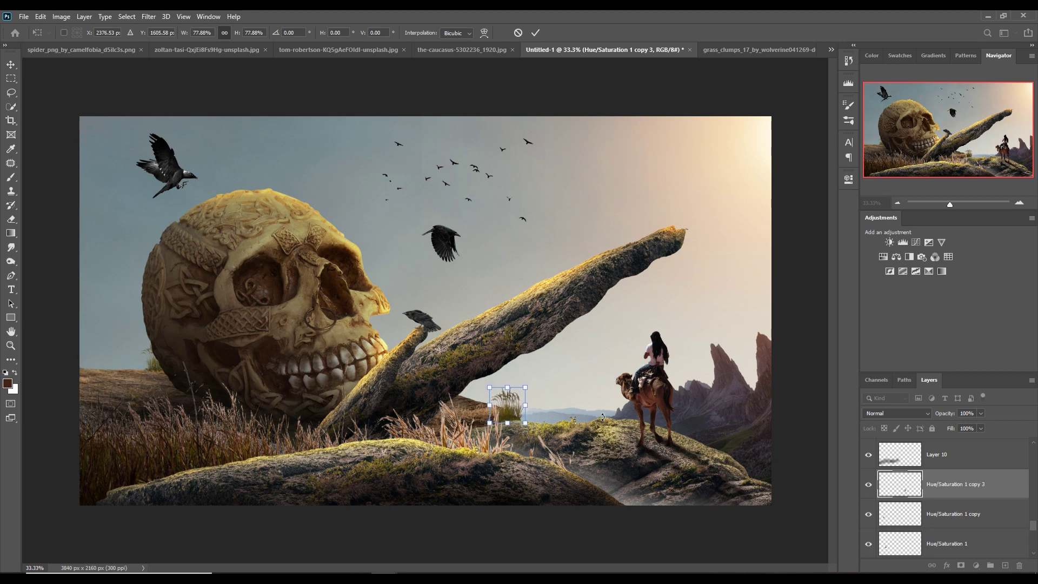
{"action": "left_click", "coordinate": [536, 33]}
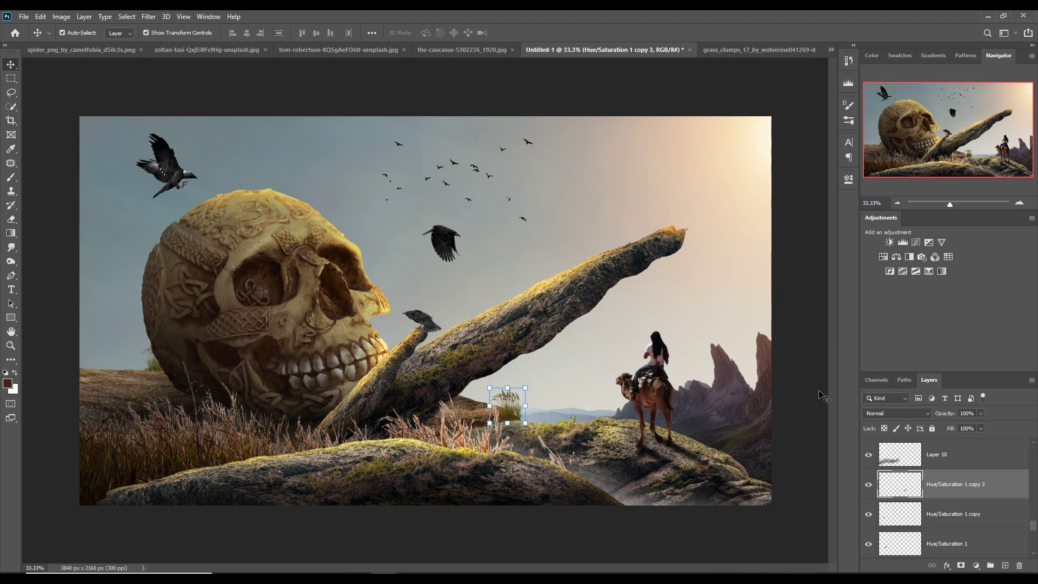
{"action": "left_click", "coordinate": [668, 378]}
Step: Add a layer clipped above the rider, move it above Curves 2, and set Linear Dodge (Add)
{"action": "left_click", "coordinate": [1006, 565]}
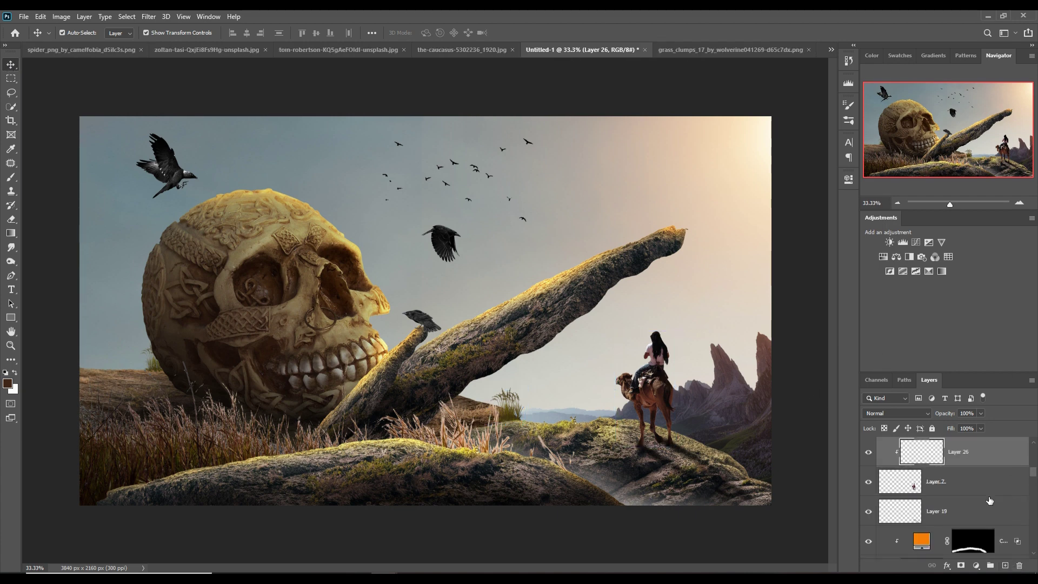
{"action": "scroll", "coordinate": [986, 459], "scroll_direction": "up", "scroll_amount": 2}
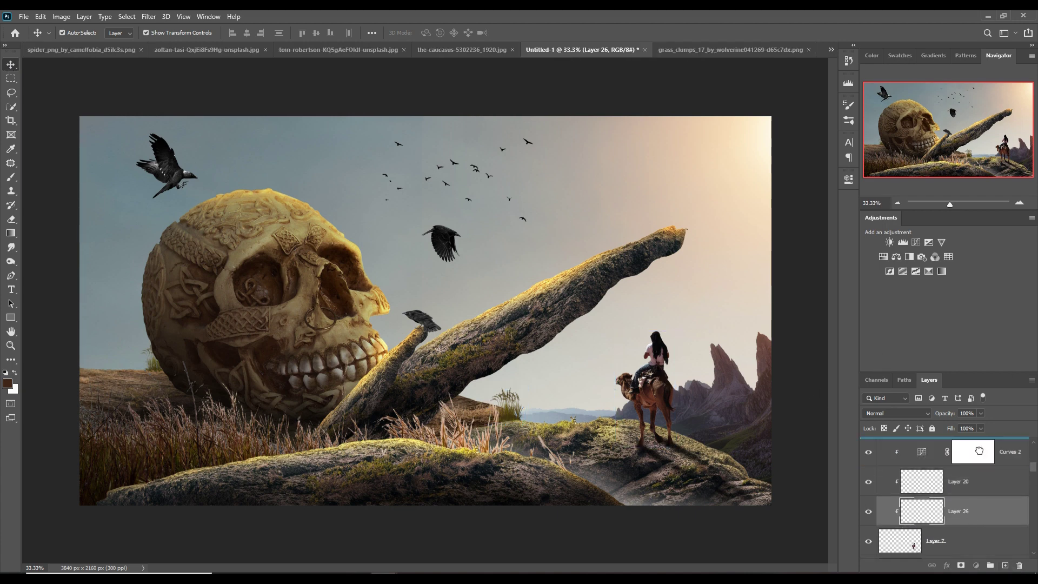
{"action": "left_click_drag", "start_coordinate": [976, 511], "coordinate": [978, 449]}
{"action": "left_click", "coordinate": [900, 413]}
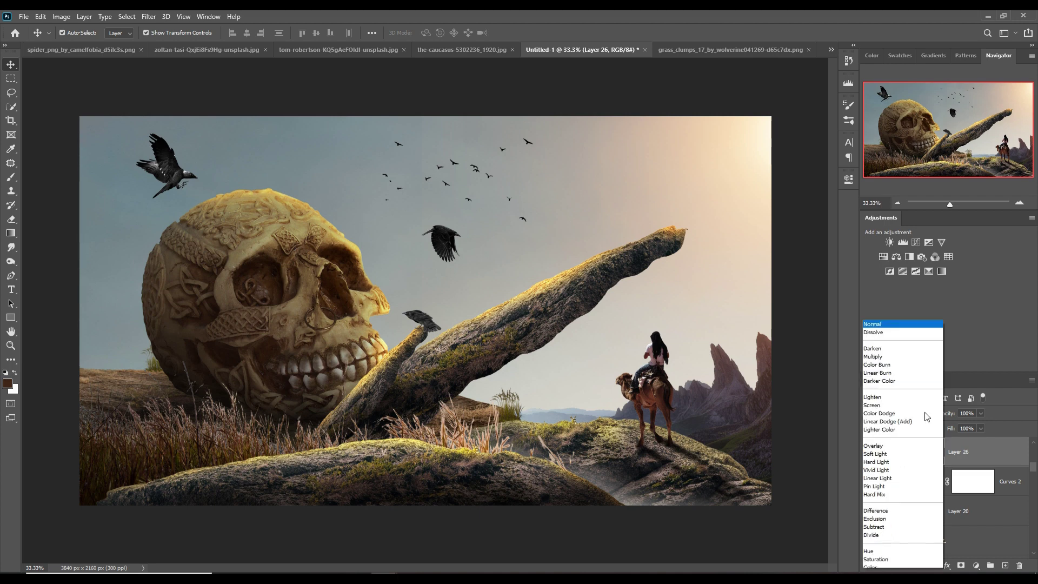
Step: Add an orange Solid Color fill layer (fa8303)
{"action": "left_click", "coordinate": [977, 566]}
{"action": "left_click", "coordinate": [971, 381]}
{"action": "left_click", "coordinate": [801, 282]}
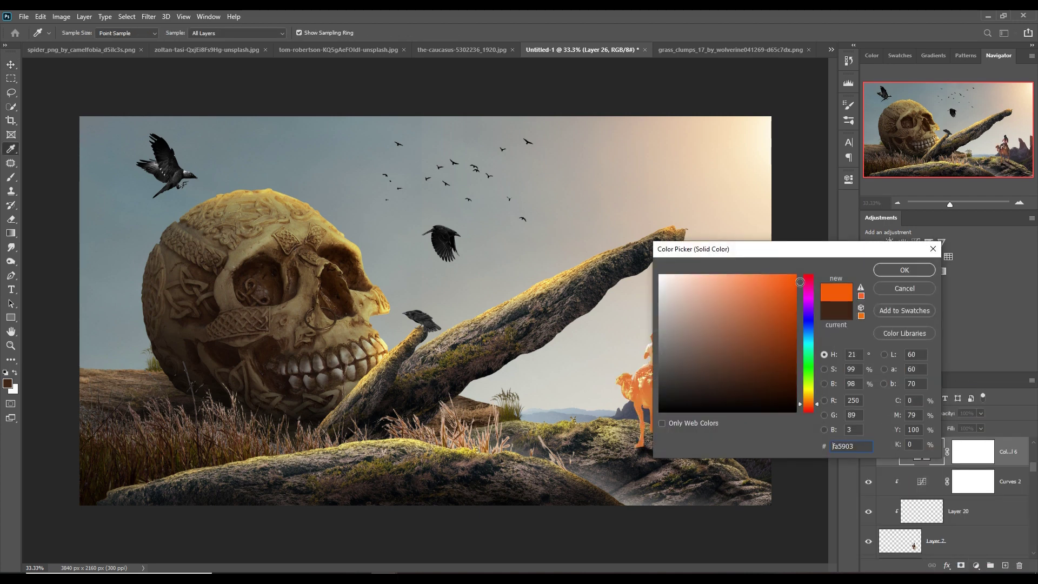
{"action": "left_click", "coordinate": [811, 401]}
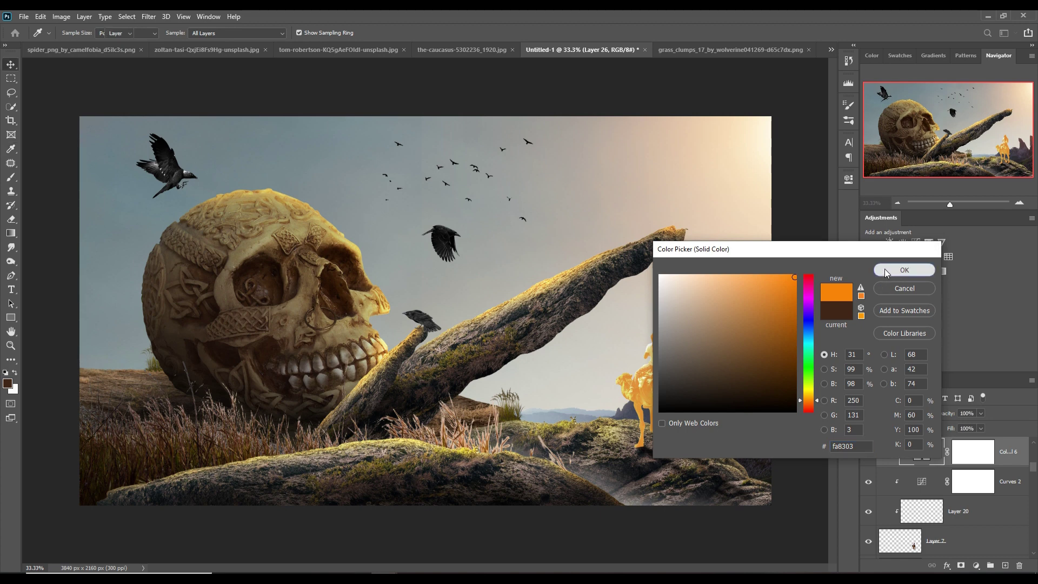
{"action": "left_click", "coordinate": [900, 270]}
Step: Fine-tune the orange fill's hue against the rider and bring up its Blending Options
{"action": "right_click", "coordinate": [923, 456]}
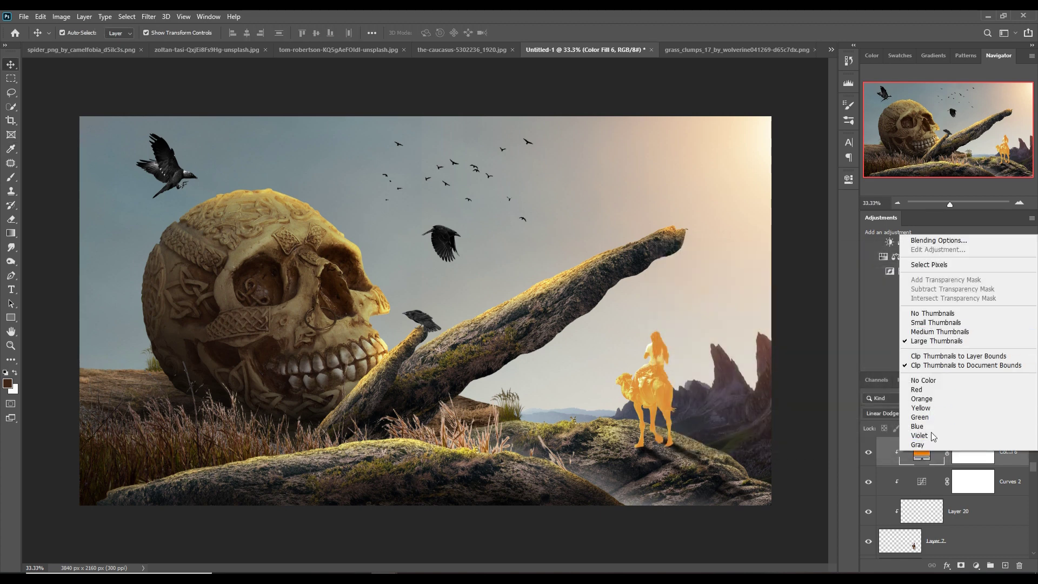
{"action": "key", "text": "Escape"}
{"action": "double_click", "coordinate": [923, 456]}
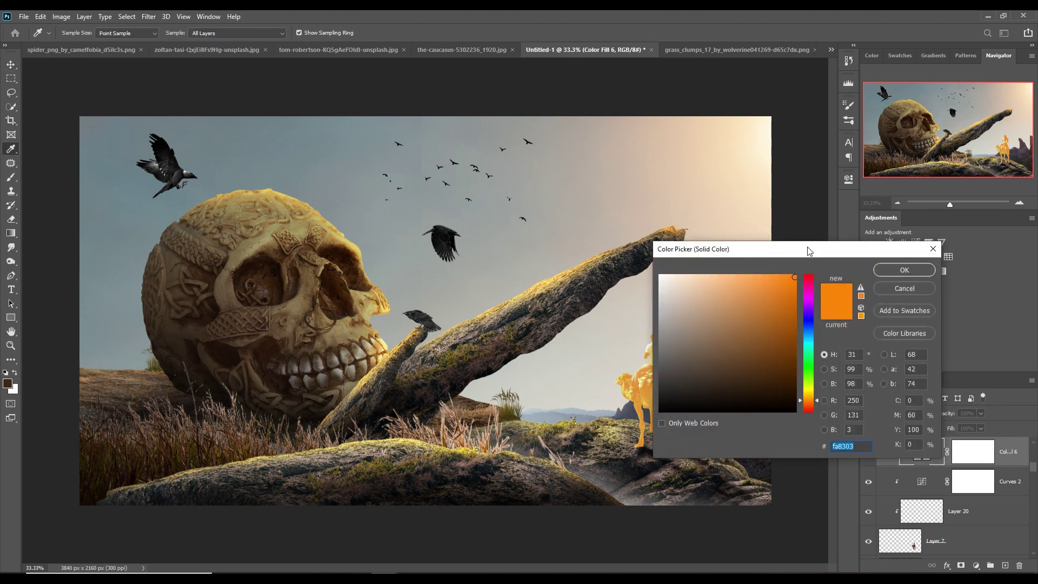
{"action": "left_click_drag", "start_coordinate": [809, 251], "coordinate": [377, 292]}
{"action": "left_click_drag", "start_coordinate": [389, 445], "coordinate": [386, 446]}
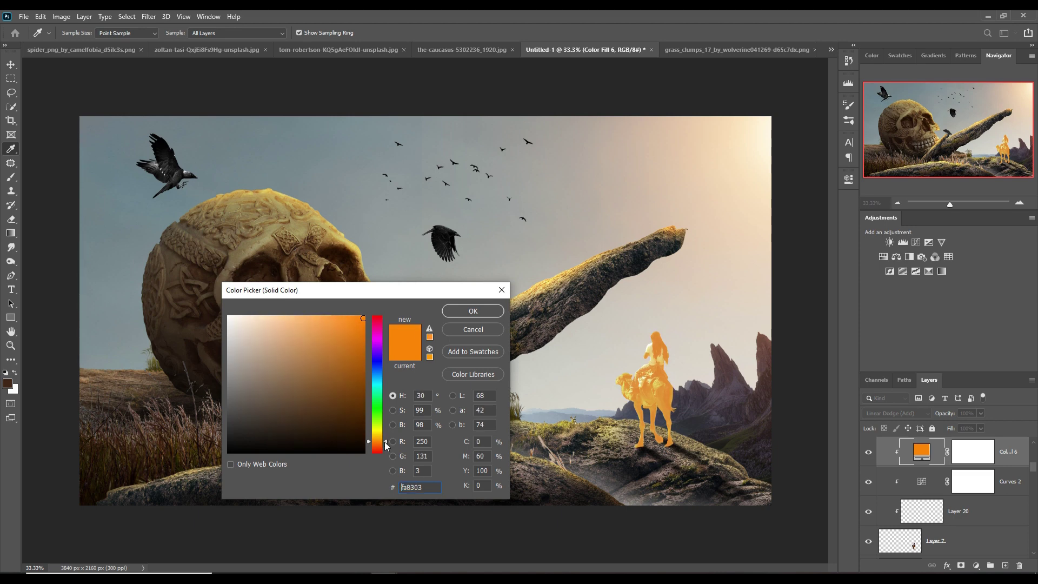
{"action": "left_click", "coordinate": [478, 311]}
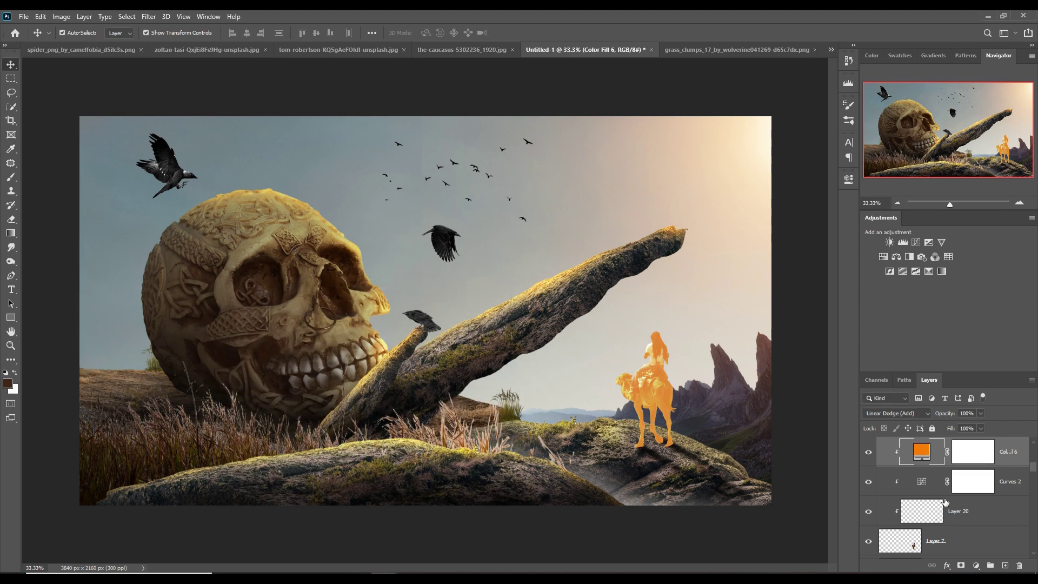
{"action": "right_click", "coordinate": [921, 455]}
{"action": "left_click", "coordinate": [946, 240]}
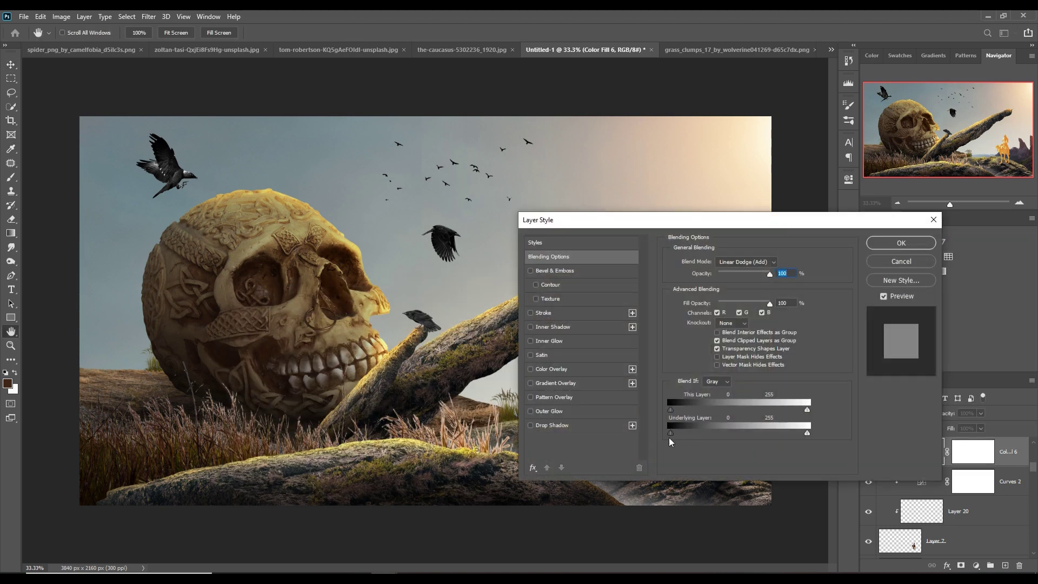
Step: Accept the blending settings and invert the orange fill's mask to black, zoomed on the rider
{"action": "left_click", "coordinate": [901, 243]}
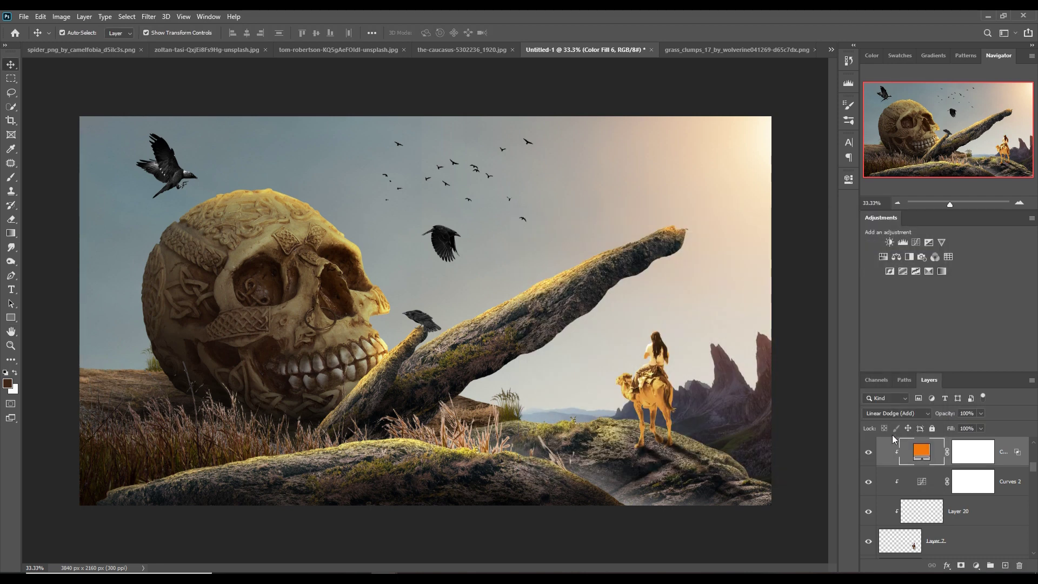
{"action": "left_click", "coordinate": [968, 461]}
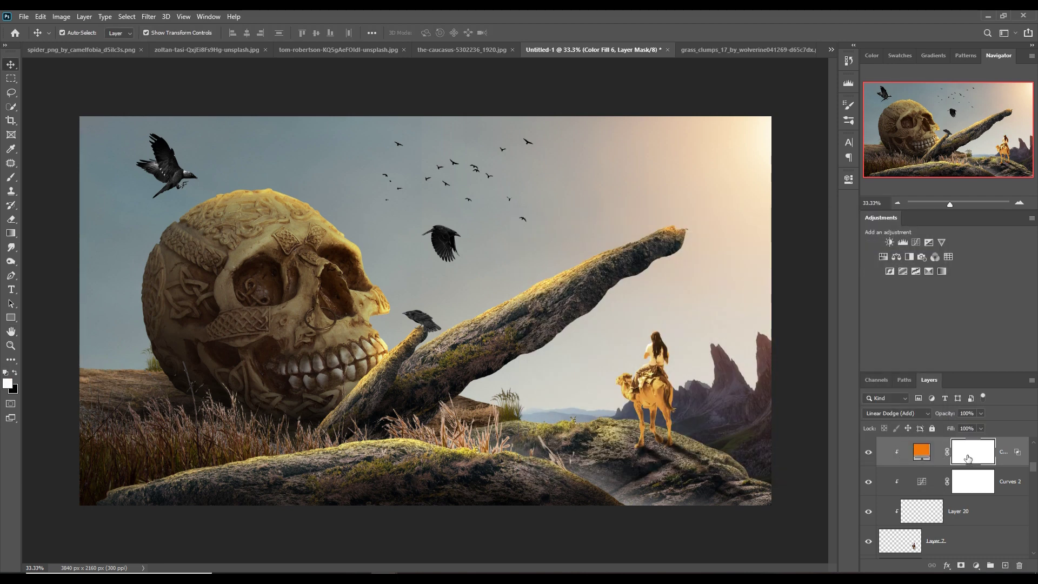
{"action": "key", "text": "ctrl+i"}
{"action": "key", "text": "b"}
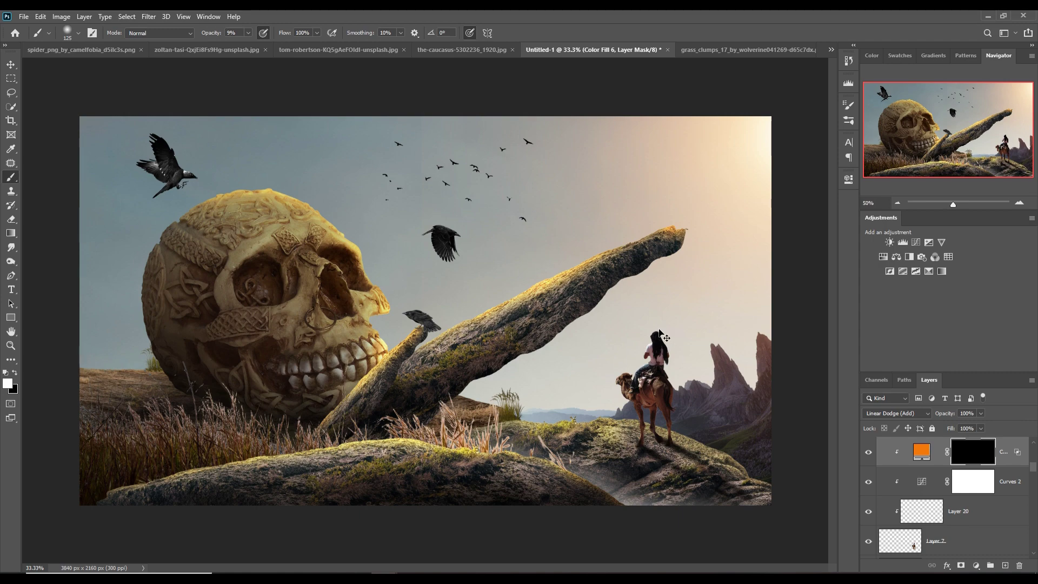
{"action": "key", "text": "ctrl+1"}
{"action": "left_click_drag", "start_coordinate": [660, 335], "coordinate": [441, 239]}
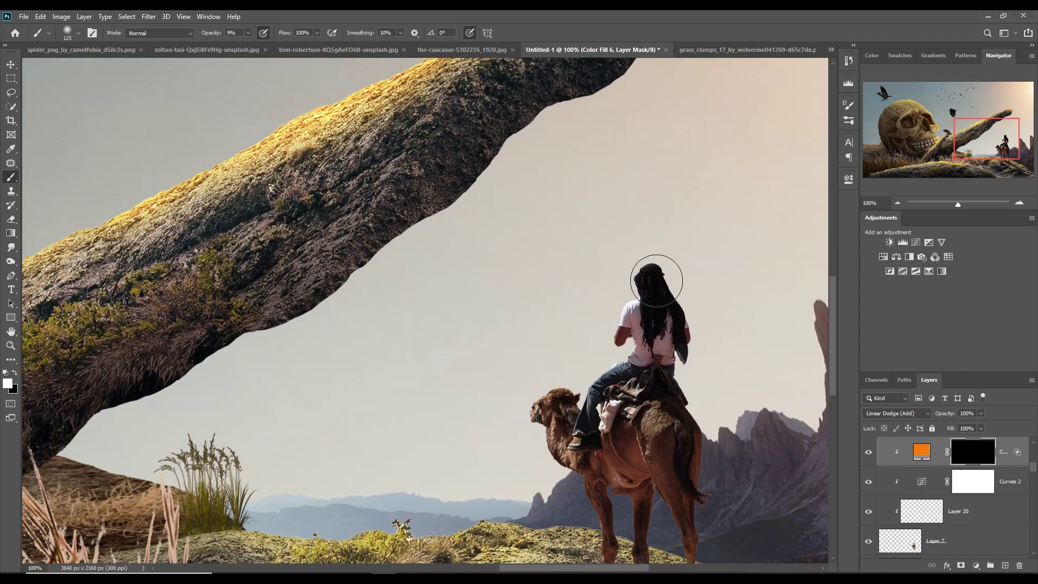
Step: Paint the orange glow at 100% opacity onto the rider's back and camel's leg and neck
{"action": "key", "text": "bracketleft"}
{"action": "key", "text": "bracketleft"}
{"action": "key", "text": "bracketleft"}
{"action": "key", "text": "bracketleft"}
{"action": "key", "text": "bracketleft"}
{"action": "key", "text": "bracketleft"}
{"action": "key", "text": "bracketleft"}
{"action": "left_click", "coordinate": [248, 33]}
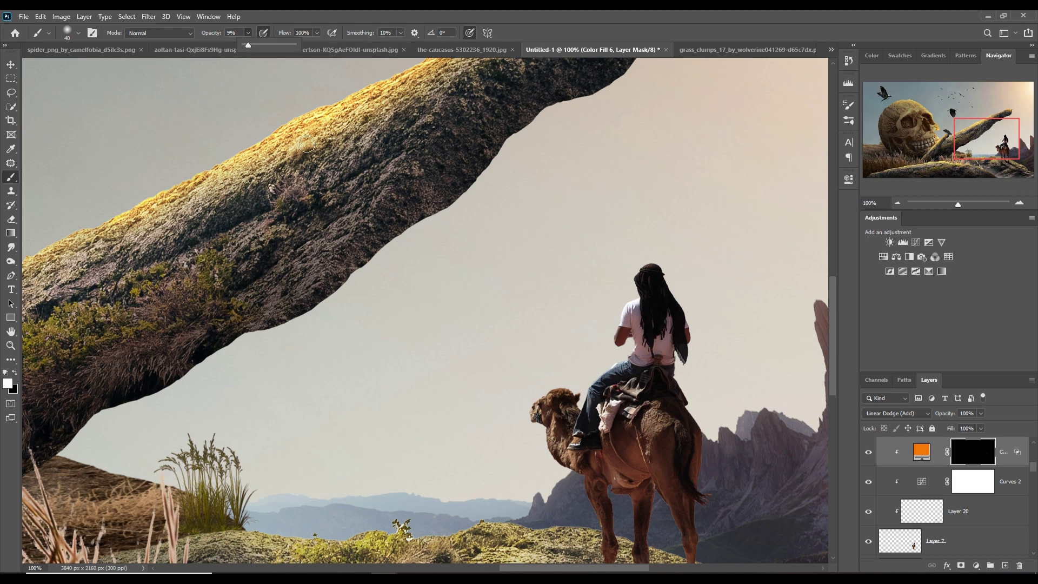
{"action": "key", "text": "0"}
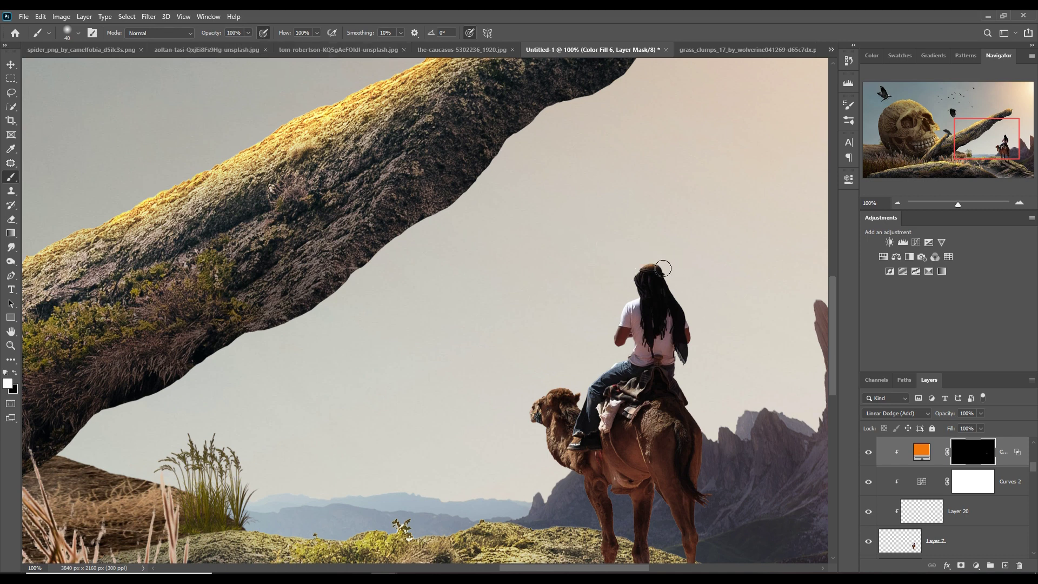
{"action": "mouse_move", "coordinate": [642, 277]}
{"action": "left_mouse_down"}
{"action": "mouse_move", "coordinate": [629, 371]}
{"action": "mouse_move", "coordinate": [531, 398]}
{"action": "mouse_move", "coordinate": [532, 415]}
{"action": "left_mouse_up"}
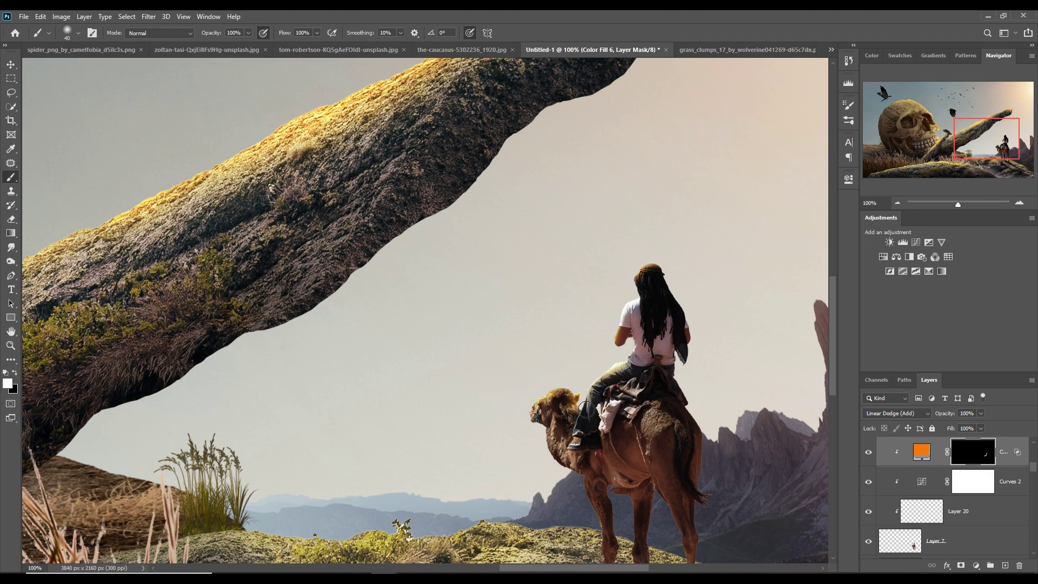
{"action": "left_click_drag", "start_coordinate": [614, 401], "coordinate": [602, 542]}
{"action": "left_click_drag", "start_coordinate": [552, 445], "coordinate": [570, 481]}
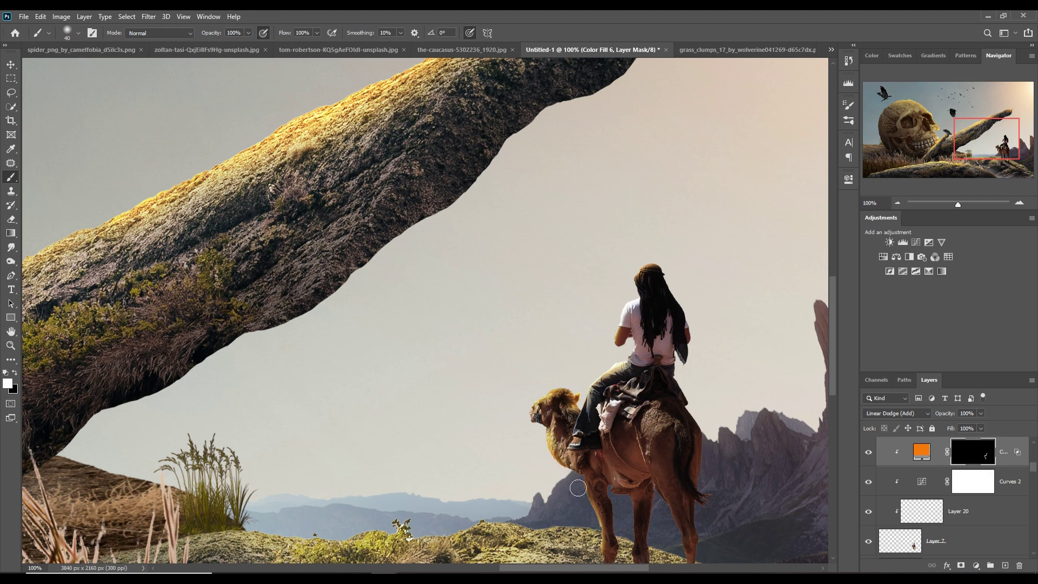
{"action": "left_click", "coordinate": [11, 64]}
Step: Add a new layer clipped to the one below, set to Linear Dodge (Add)
{"action": "key", "text": "ctrl+minus"}
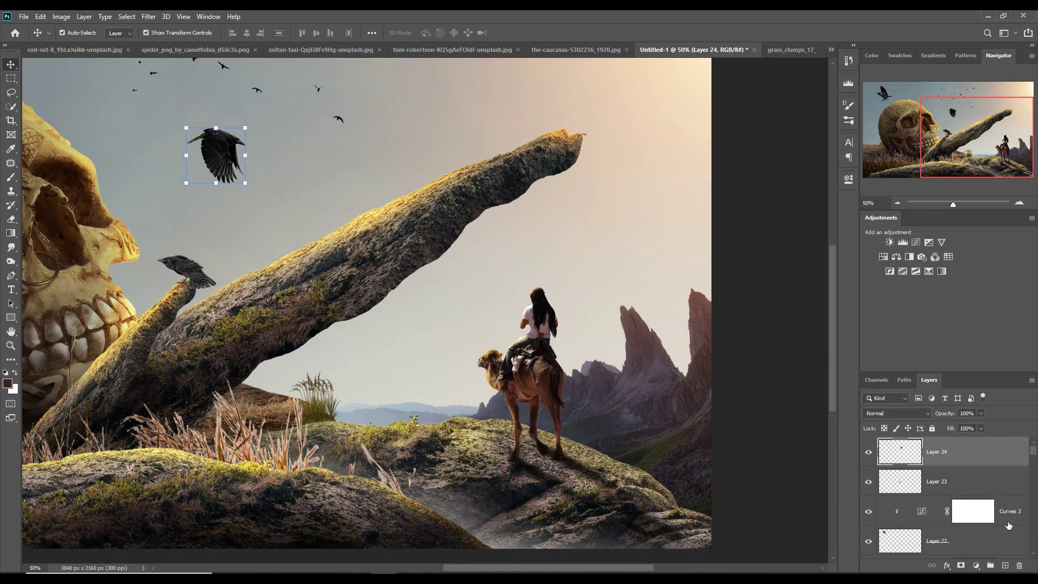
{"action": "left_click", "coordinate": [1006, 565]}
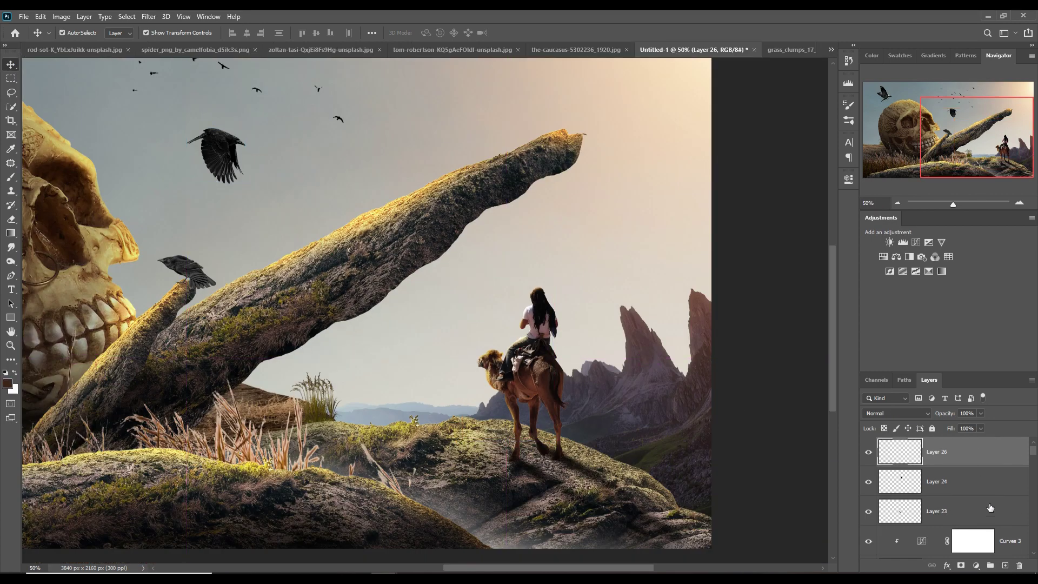
{"action": "right_click", "coordinate": [977, 464]}
{"action": "left_click", "coordinate": [869, 324]}
{"action": "left_click", "coordinate": [897, 413]}
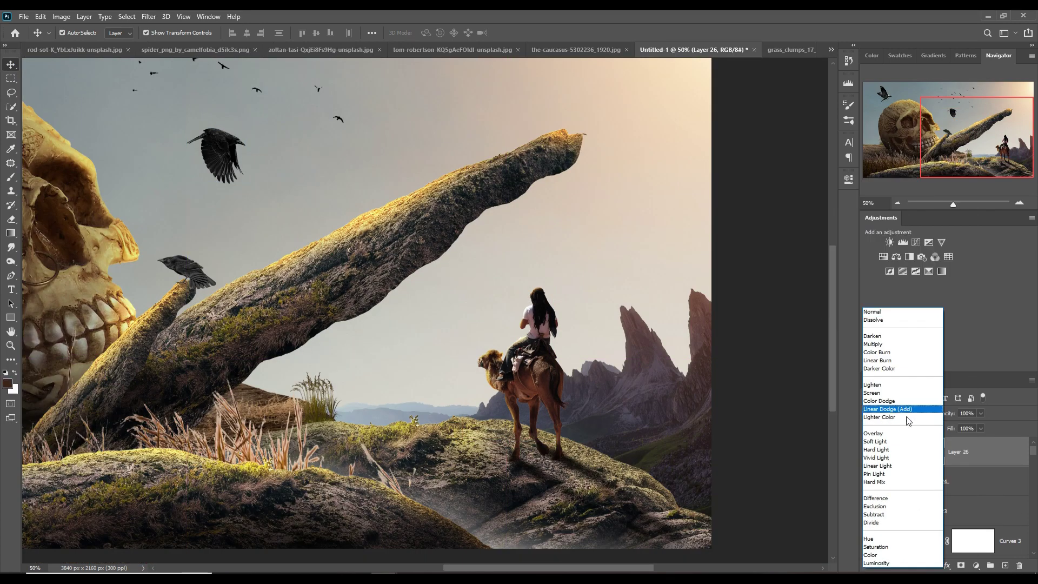
{"action": "left_click", "coordinate": [897, 411]}
Step: Add a yellow-orange Solid Color fill layer
{"action": "left_click", "coordinate": [977, 565]}
{"action": "left_click", "coordinate": [975, 376]}
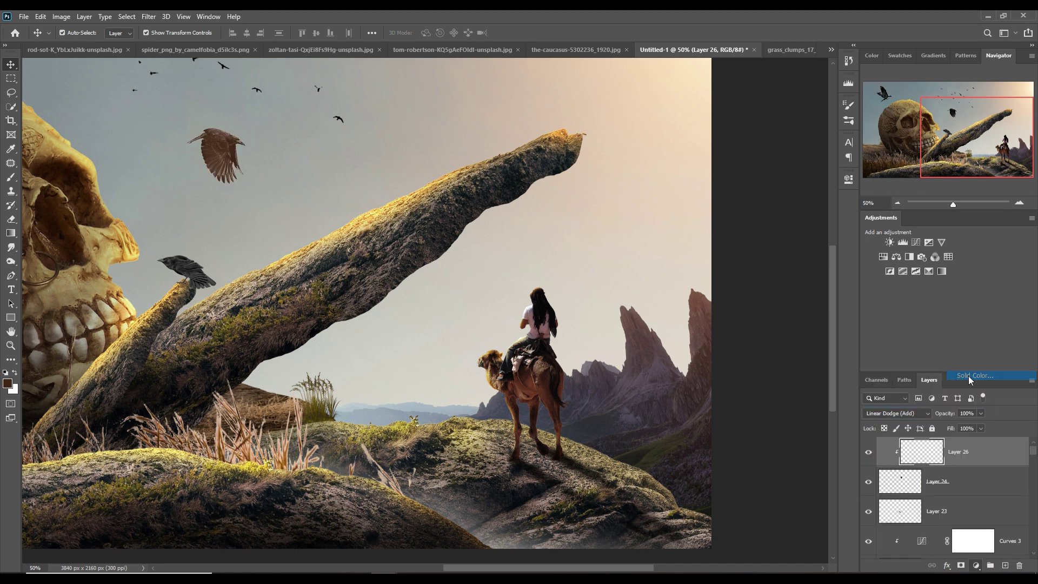
{"action": "left_click", "coordinate": [365, 318]}
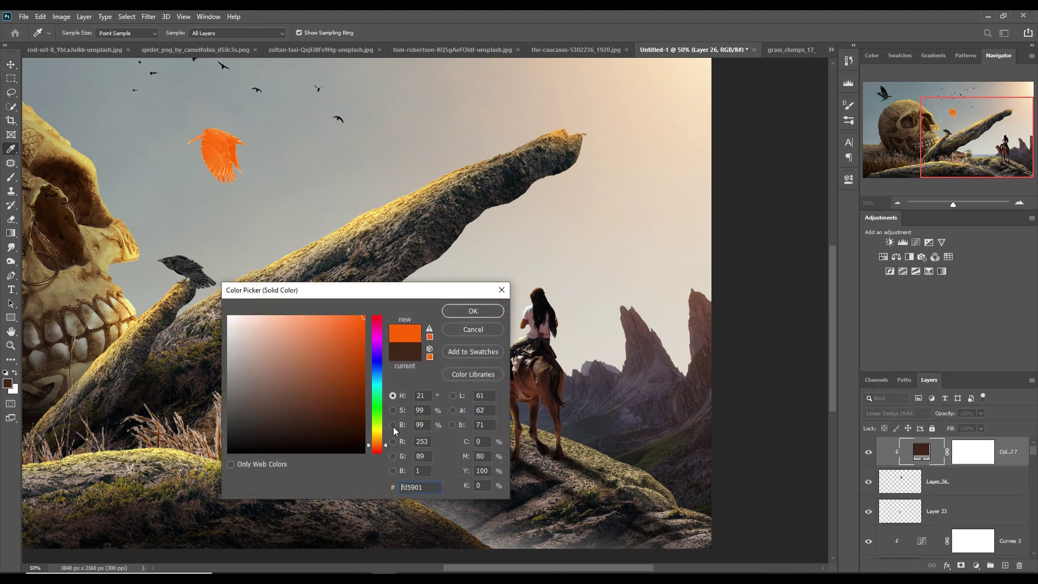
{"action": "left_click_drag", "start_coordinate": [386, 449], "coordinate": [386, 442]}
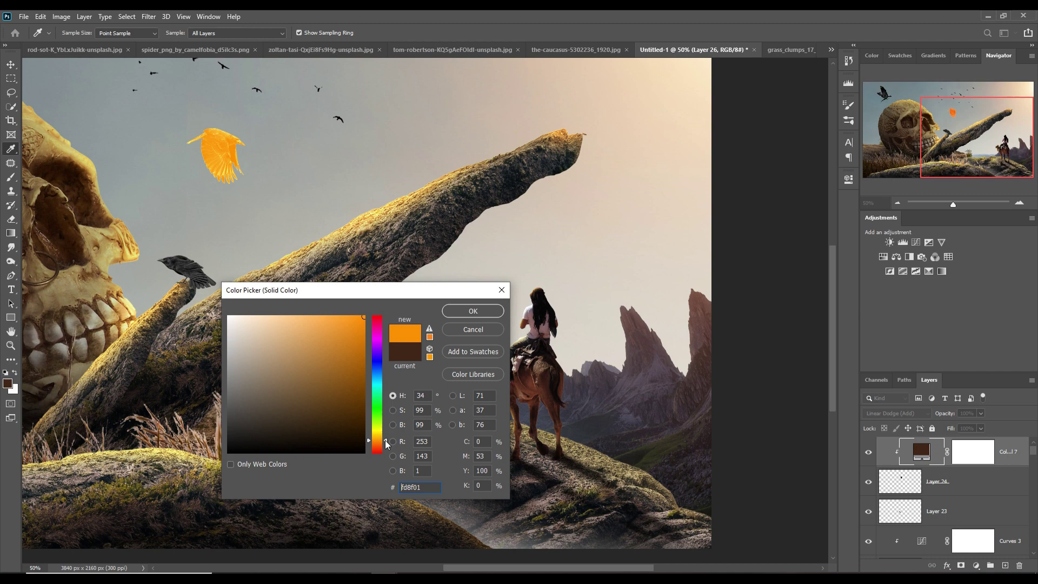
{"action": "left_click", "coordinate": [473, 311]}
Step: Split the fill's Blend If to 0/21 so the glow fades from the darkest areas
{"action": "right_click", "coordinate": [938, 452]}
{"action": "left_click", "coordinate": [923, 239]}
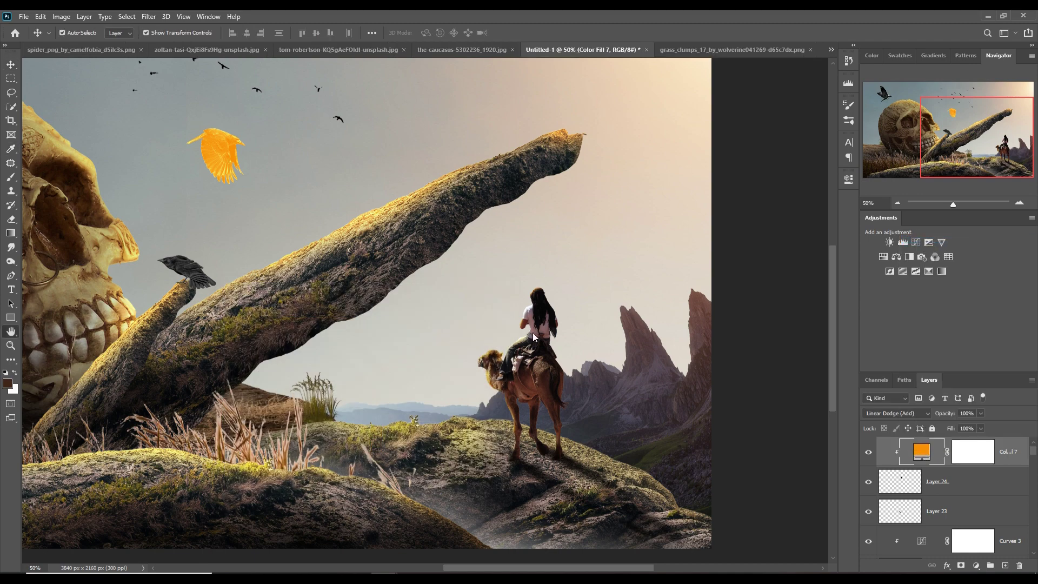
{"action": "left_click_drag", "start_coordinate": [670, 433], "coordinate": [683, 433]}
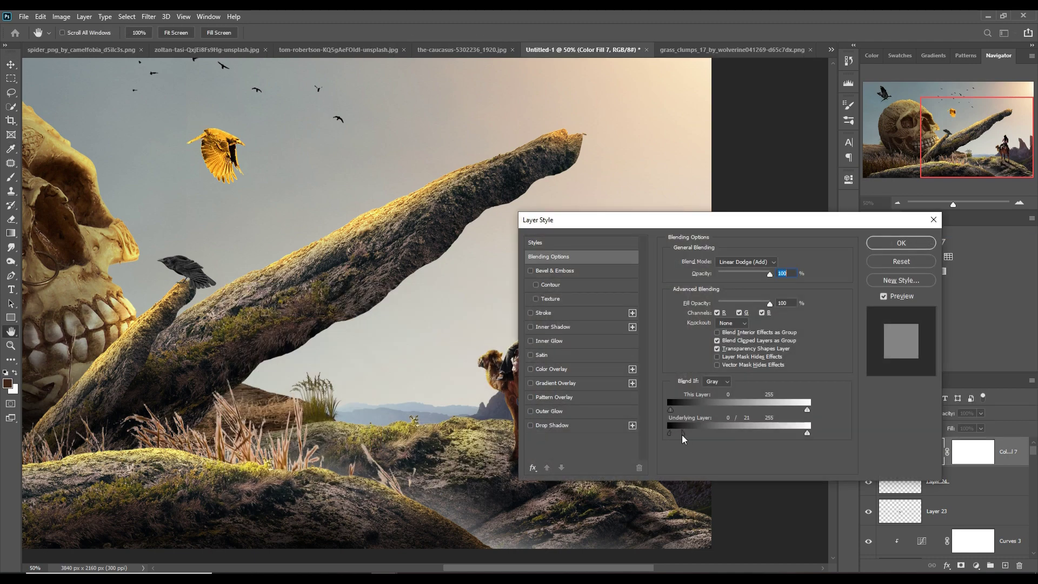
{"action": "left_click", "coordinate": [887, 249]}
Step: Invert the fill's mask to black and set up a larger brush at 8% opacity
{"action": "left_click", "coordinate": [986, 459]}
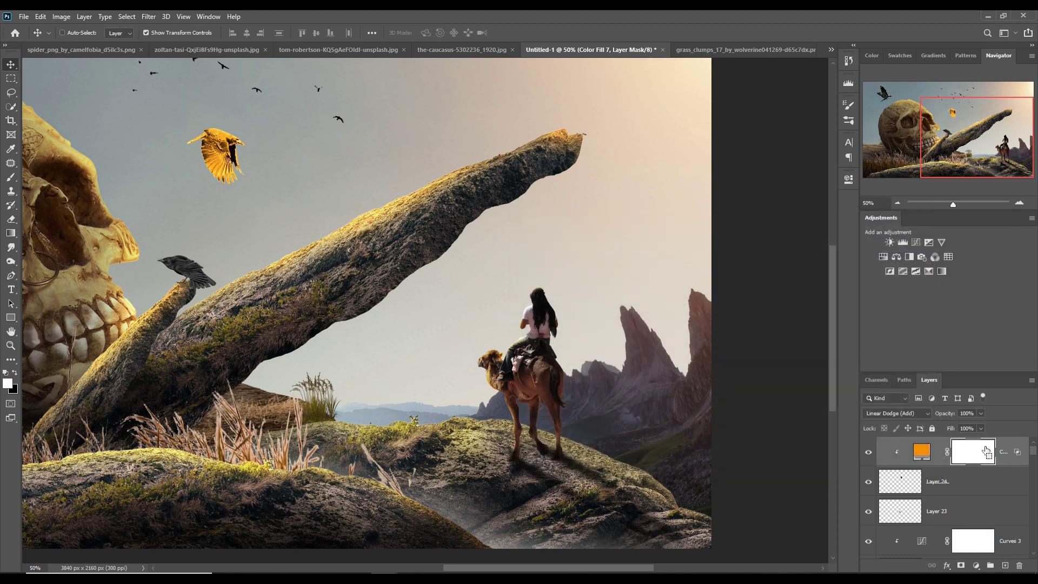
{"action": "key", "text": "ctrl+i"}
{"action": "key", "text": "b"}
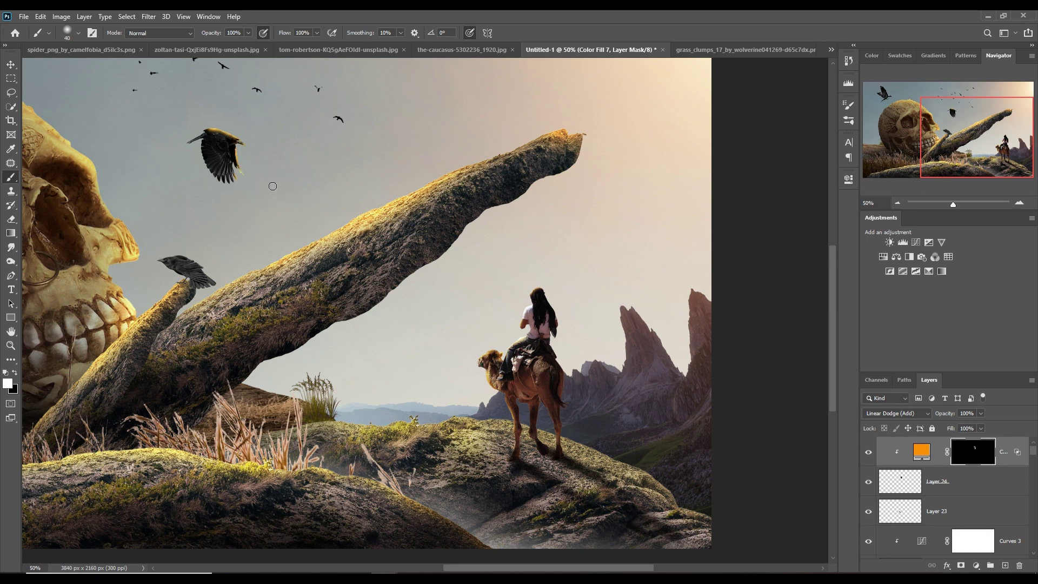
{"action": "left_click", "coordinate": [246, 35]}
{"action": "left_click_drag", "start_coordinate": [203, 47], "coordinate": [201, 48]}
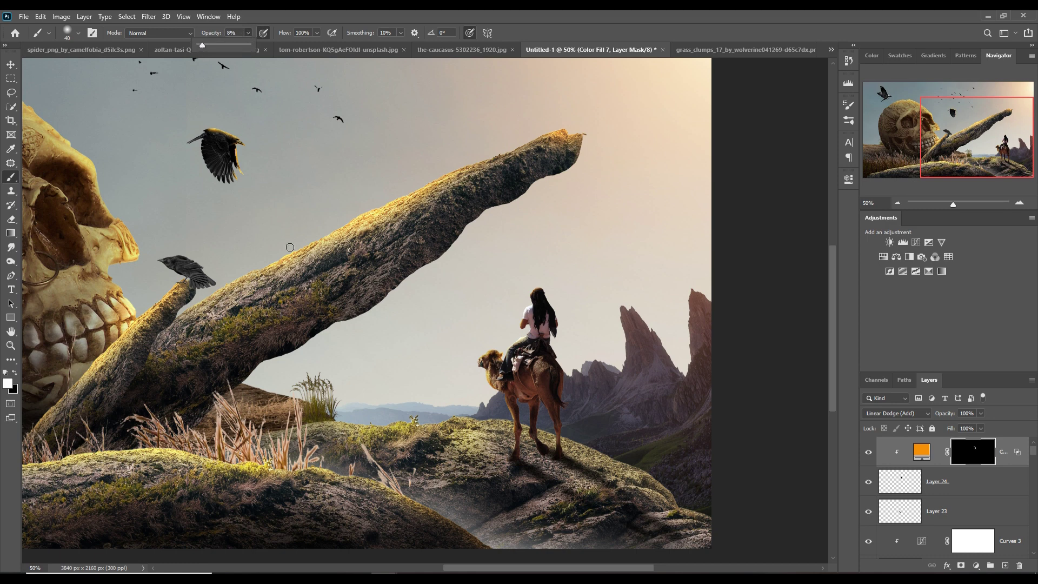
{"action": "key", "text": "bracketright"}
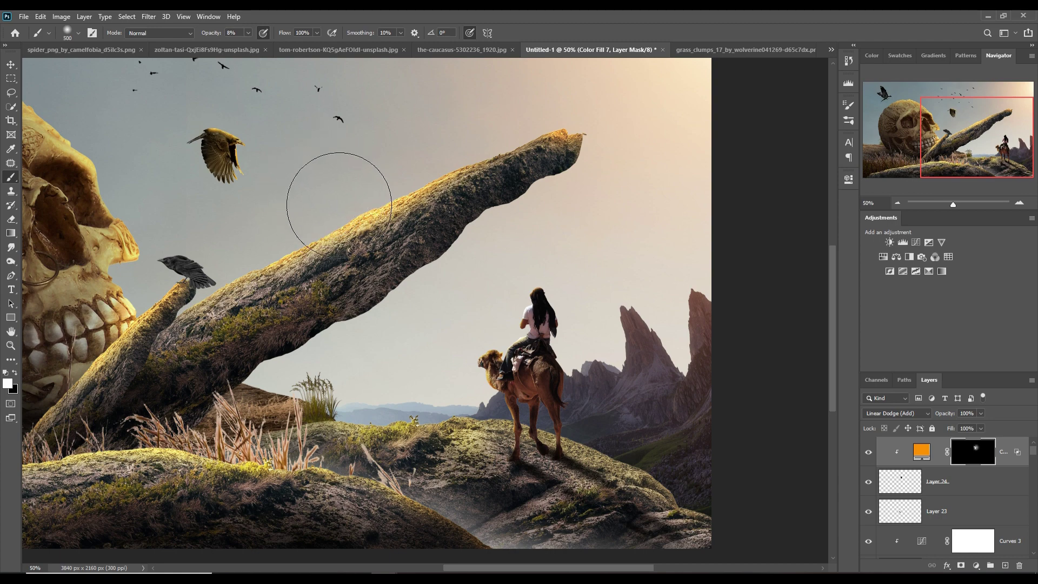
{"action": "key", "text": "space"}
Step: Select the raven's layer and add a clipped Linear Dodge (Add) layer above Curves 3
{"action": "left_click_drag", "start_coordinate": [289, 208], "coordinate": [642, 263]}
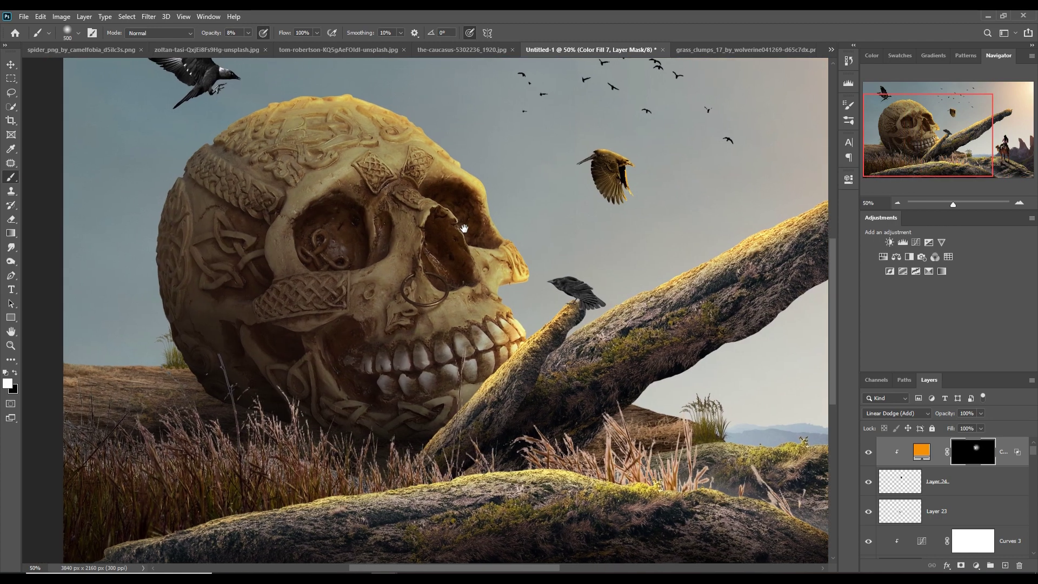
{"action": "left_click", "coordinate": [12, 64]}
{"action": "left_click", "coordinate": [246, 111]}
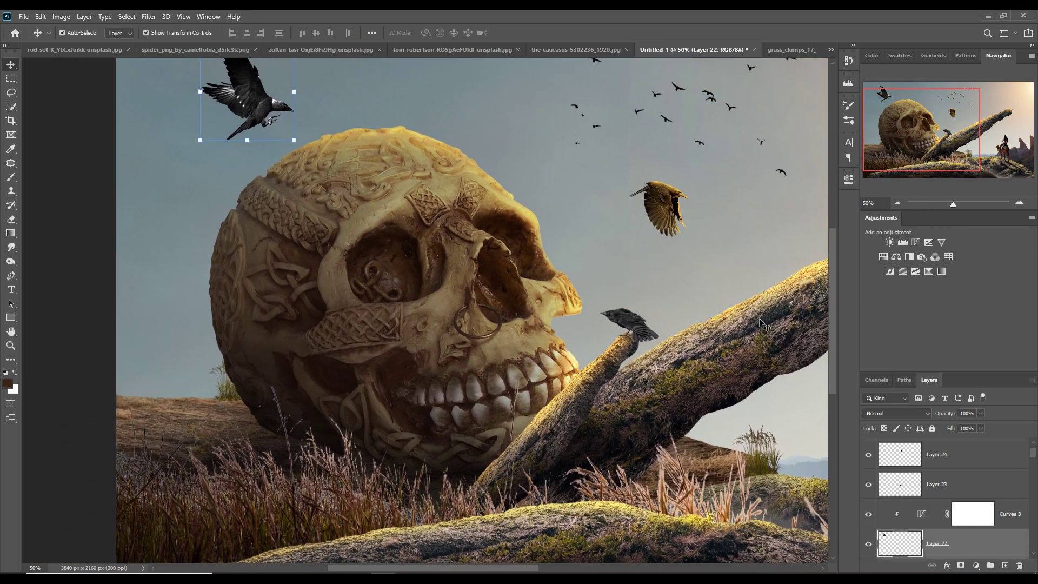
{"action": "left_click", "coordinate": [1005, 565]}
{"action": "left_click_drag", "start_coordinate": [1000, 544], "coordinate": [992, 517]}
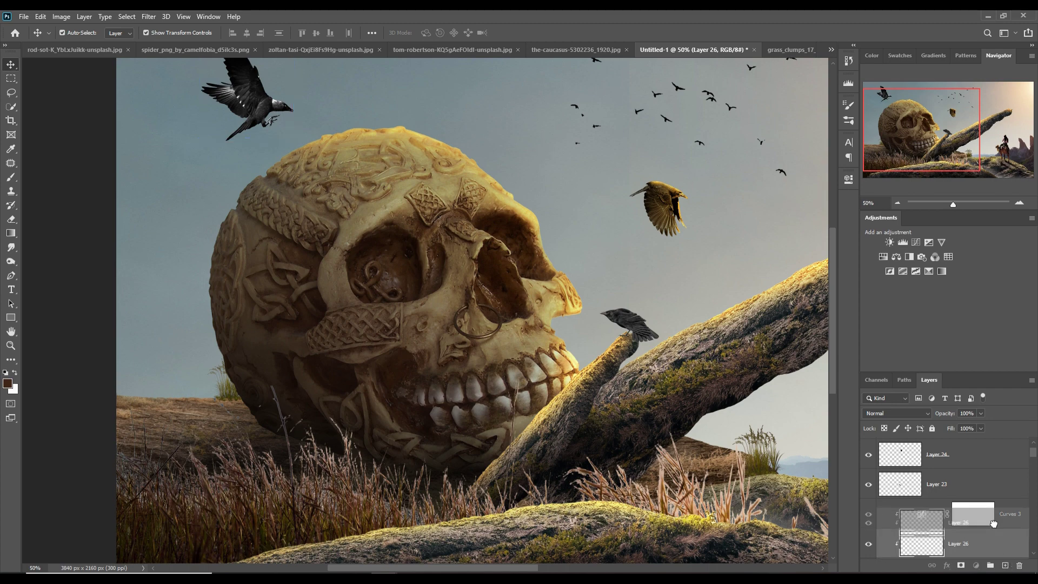
{"action": "left_click", "coordinate": [927, 417]}
{"action": "left_click", "coordinate": [908, 409]}
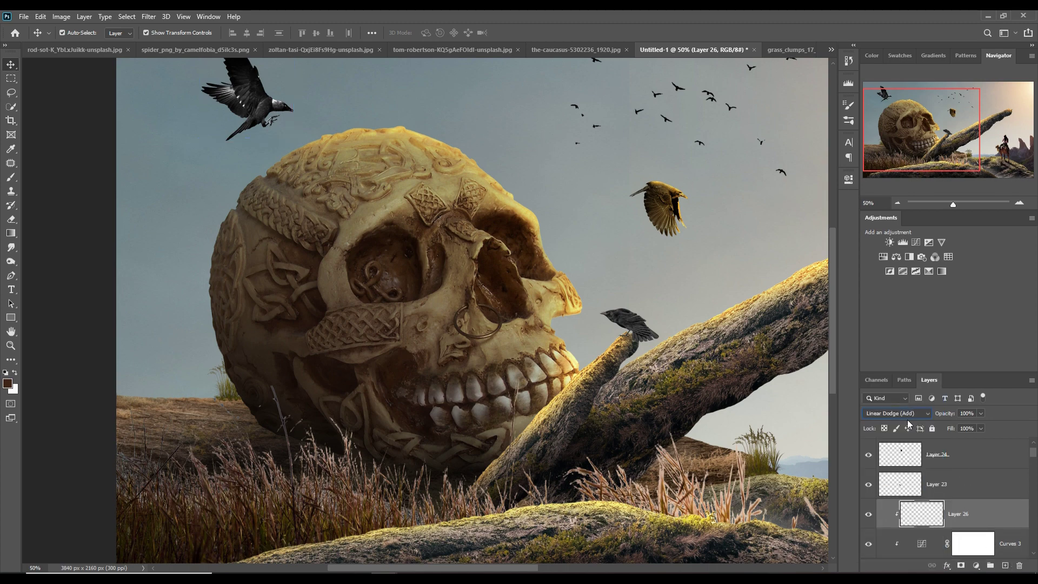
Step: Add a Solid Color fill shifted toward yellow-orange over the raven
{"action": "left_click", "coordinate": [977, 566]}
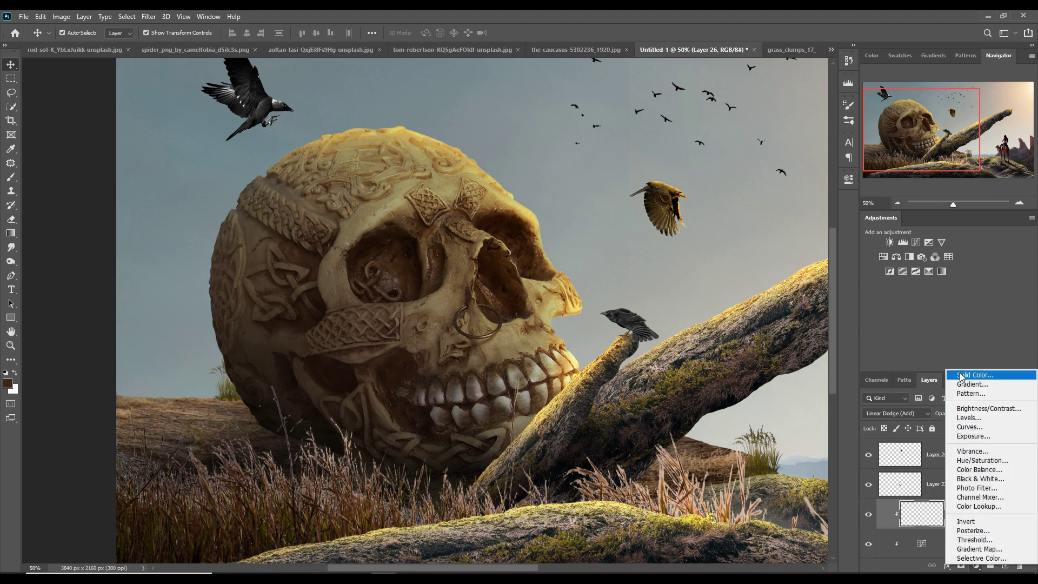
{"action": "left_click", "coordinate": [968, 376]}
{"action": "left_click", "coordinate": [363, 319]}
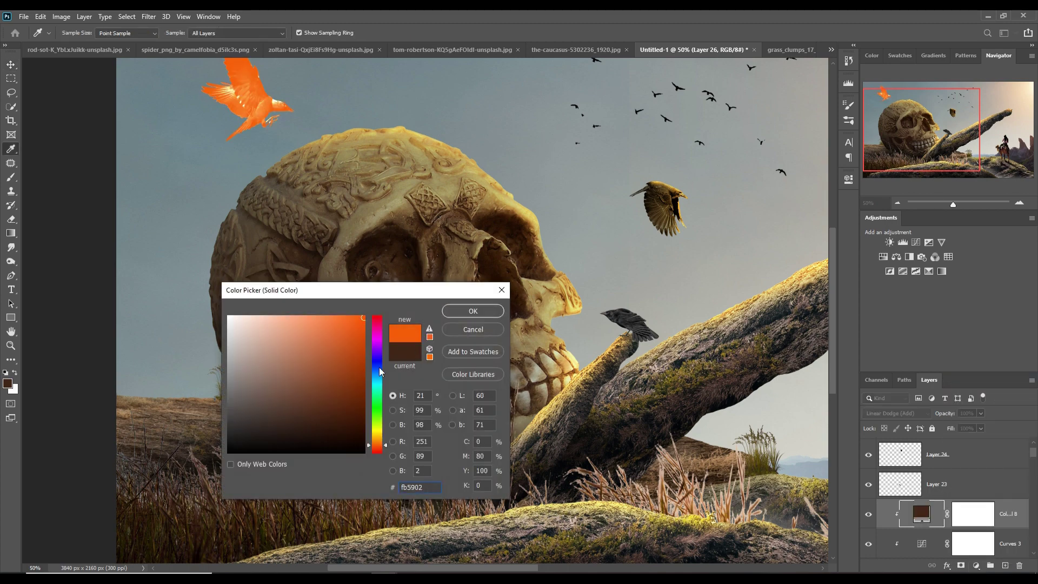
{"action": "left_click", "coordinate": [379, 443]}
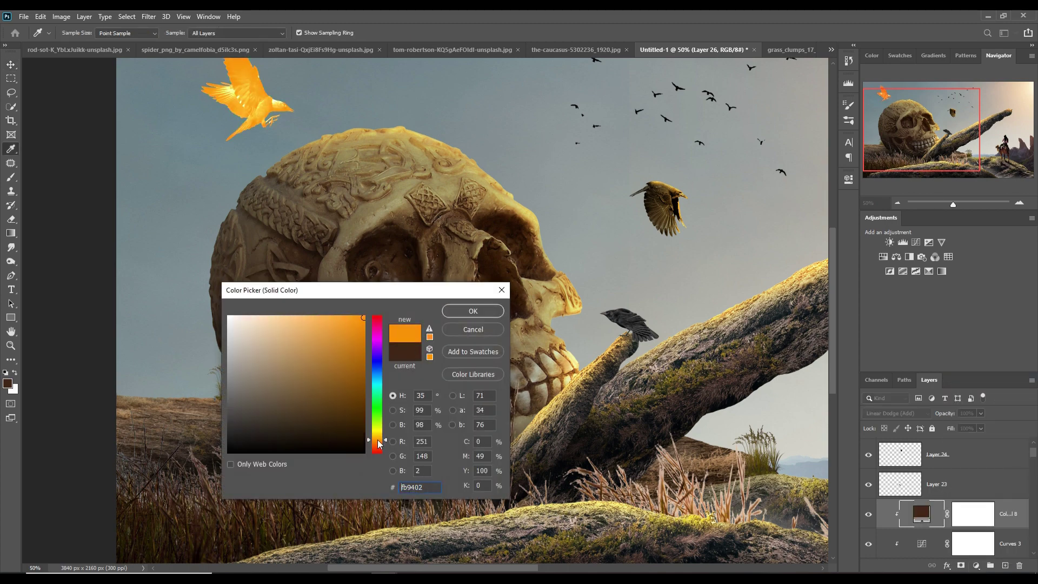
{"action": "left_click", "coordinate": [471, 311]}
Step: Use Blend If to fade the raven's glow out of the darkest underlying areas
{"action": "right_click", "coordinate": [925, 517]}
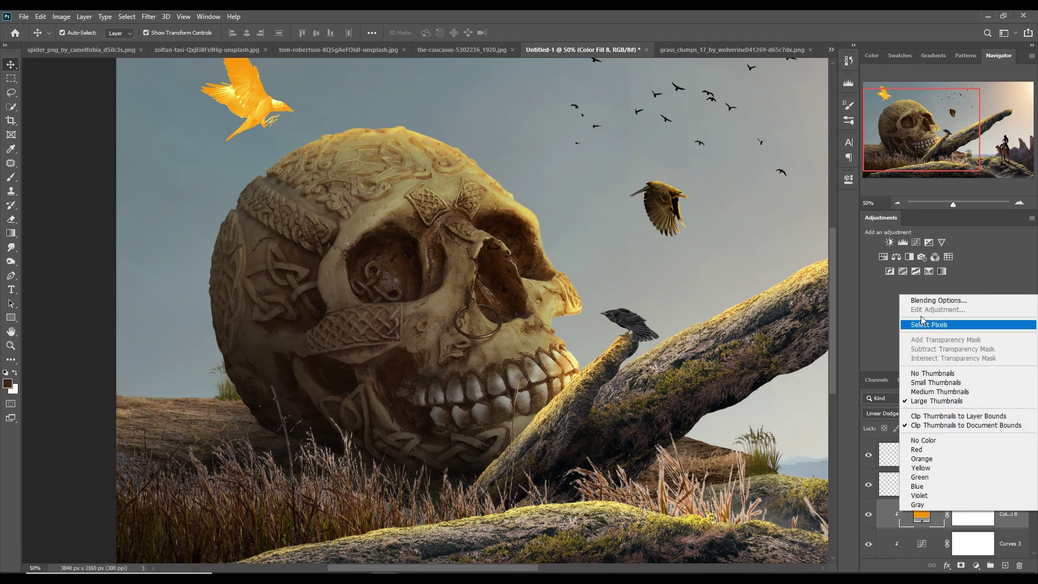
{"action": "left_click", "coordinate": [930, 301]}
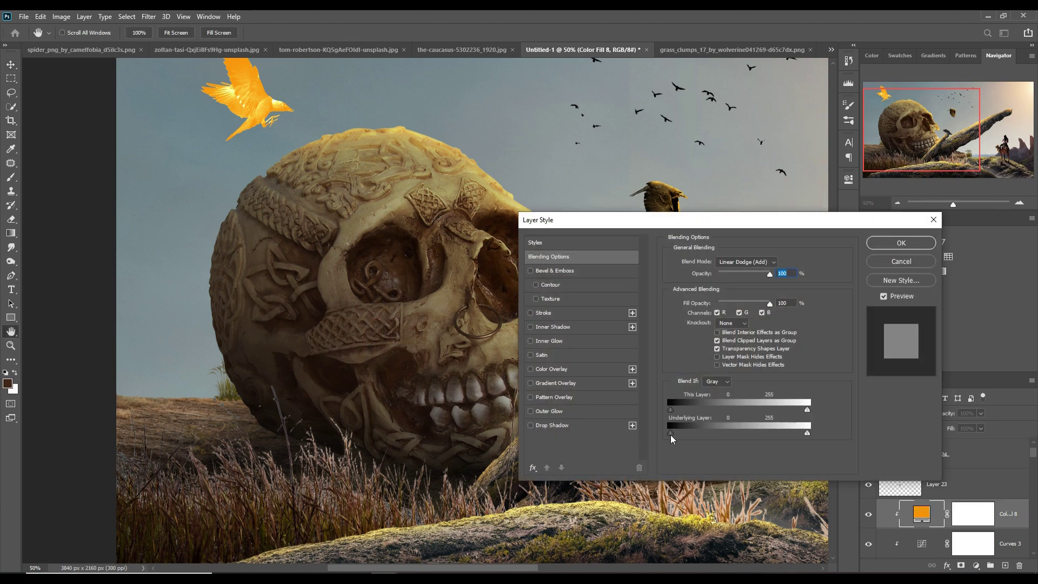
{"action": "left_click_drag", "start_coordinate": [670, 434], "coordinate": [688, 433]}
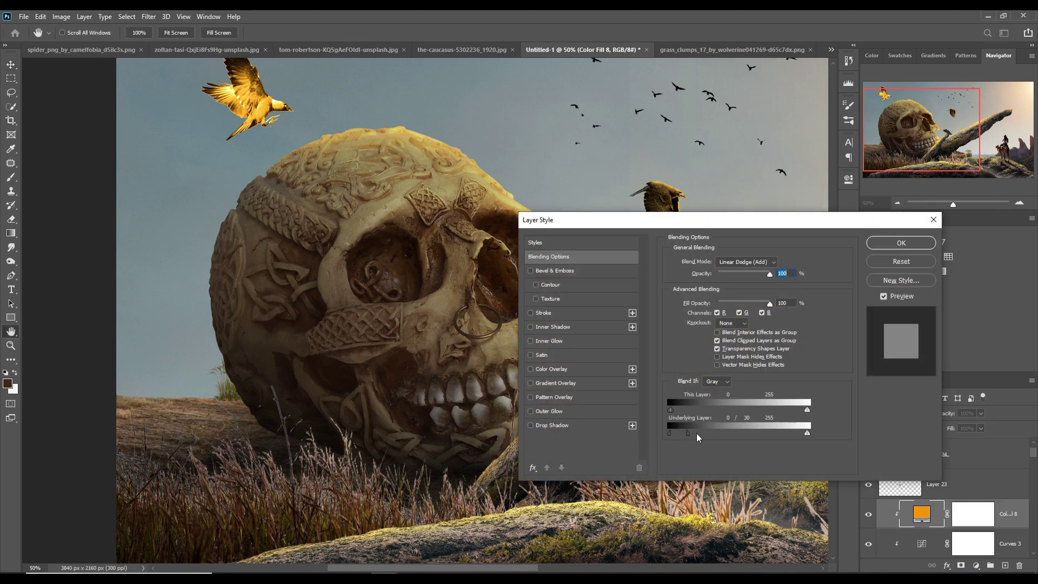
{"action": "left_click", "coordinate": [901, 243]}
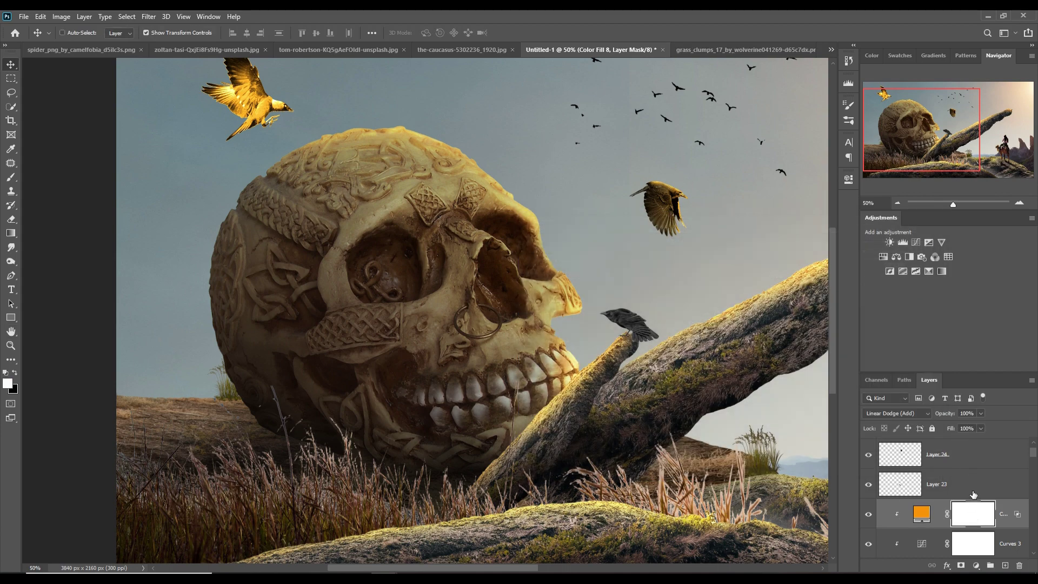
Step: Invert the mask and paint orange glow onto the crow's belly, legs and head
{"action": "key", "text": "ctrl+i"}
{"action": "key", "text": "b"}
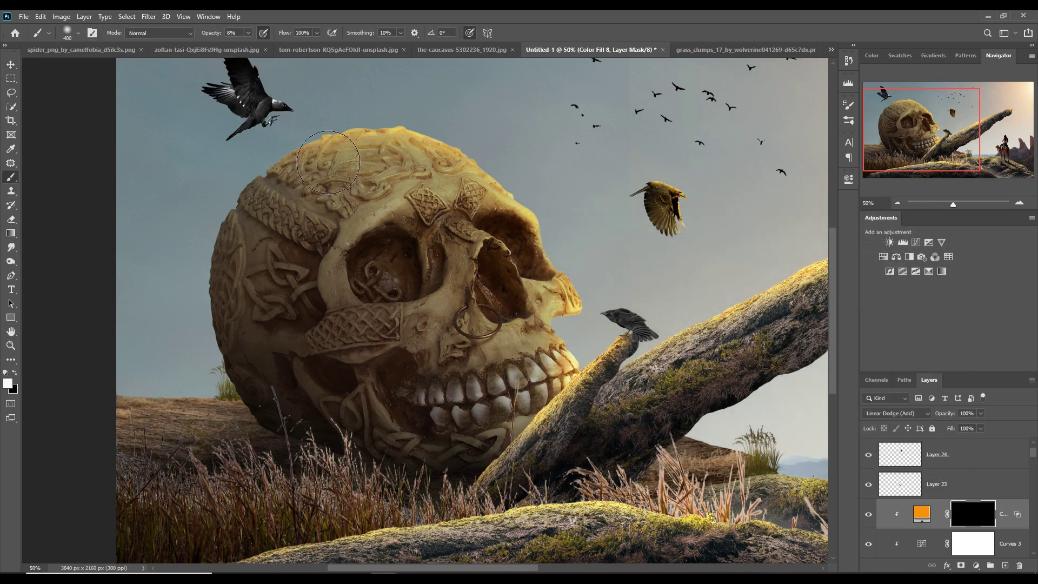
{"action": "key", "text": "bracketleft"}
{"action": "key", "text": "bracketleft"}
{"action": "left_click_drag", "start_coordinate": [303, 125], "coordinate": [274, 111]}
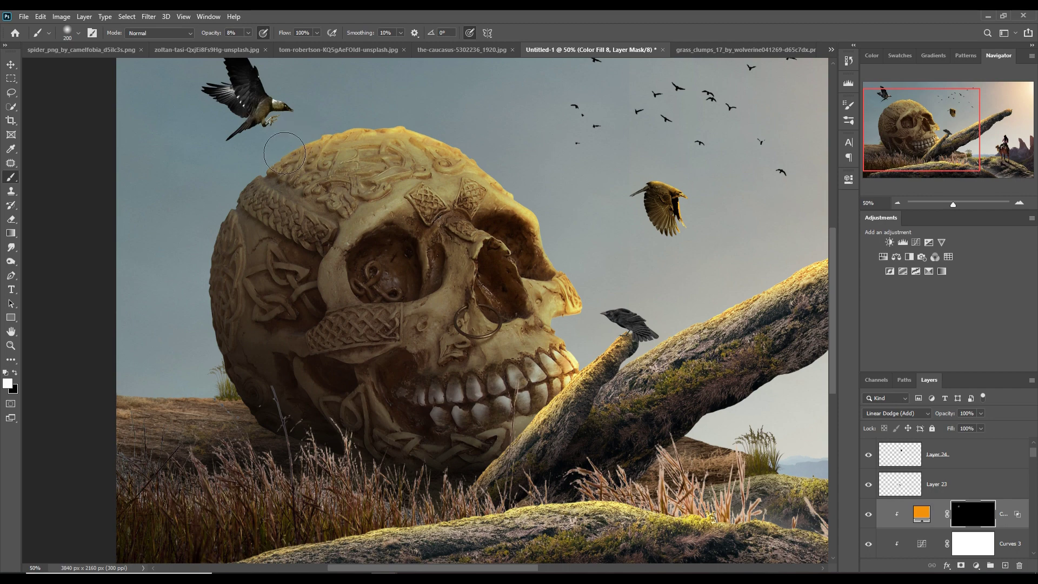
{"action": "mouse_move", "coordinate": [284, 154]}
{"action": "left_mouse_down"}
{"action": "mouse_move", "coordinate": [296, 109]}
{"action": "mouse_move", "coordinate": [310, 145]}
{"action": "left_mouse_up"}
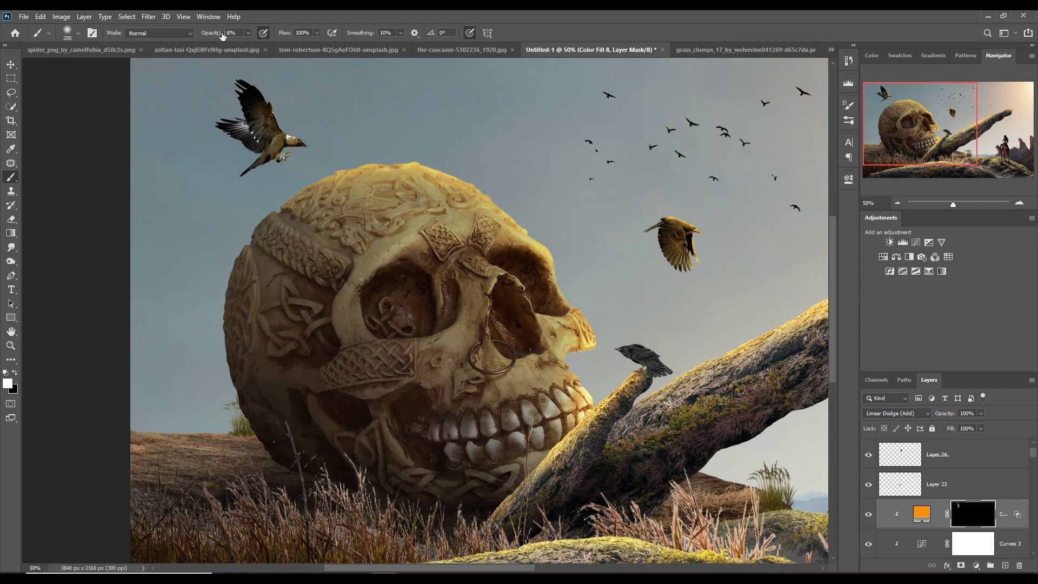
{"action": "left_click_drag", "start_coordinate": [222, 36], "coordinate": [303, 36]}
{"action": "key", "text": "bracketleft"}
{"action": "key", "text": "bracketleft"}
{"action": "key", "text": "bracketleft"}
{"action": "left_click", "coordinate": [9, 65]}
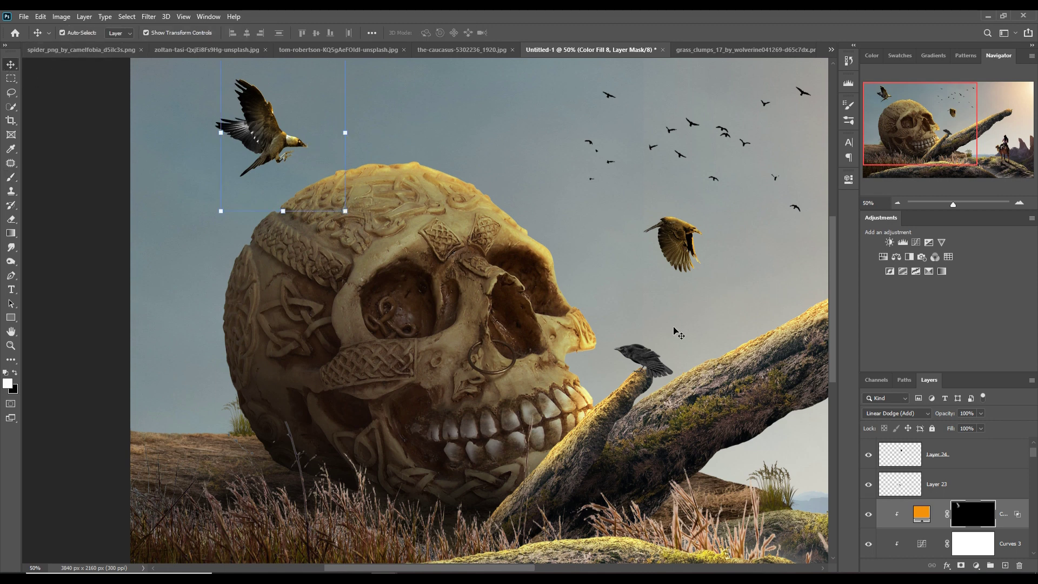
Step: Select the perched crow's layer and add a clipped Linear Dodge (Add) layer above it
{"action": "left_click", "coordinate": [646, 355]}
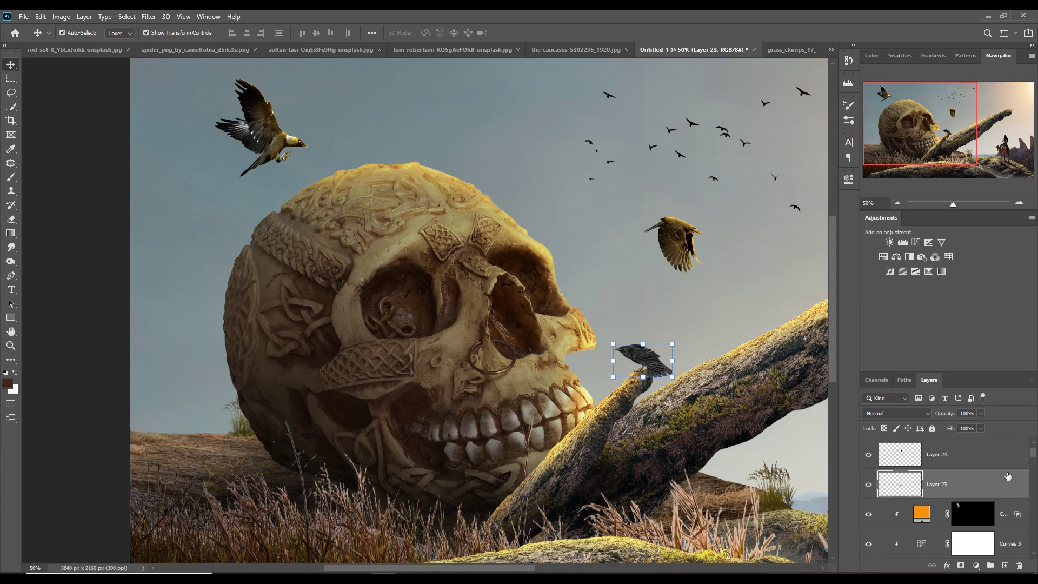
{"action": "left_click", "coordinate": [1005, 566]}
{"action": "right_click", "coordinate": [991, 487]}
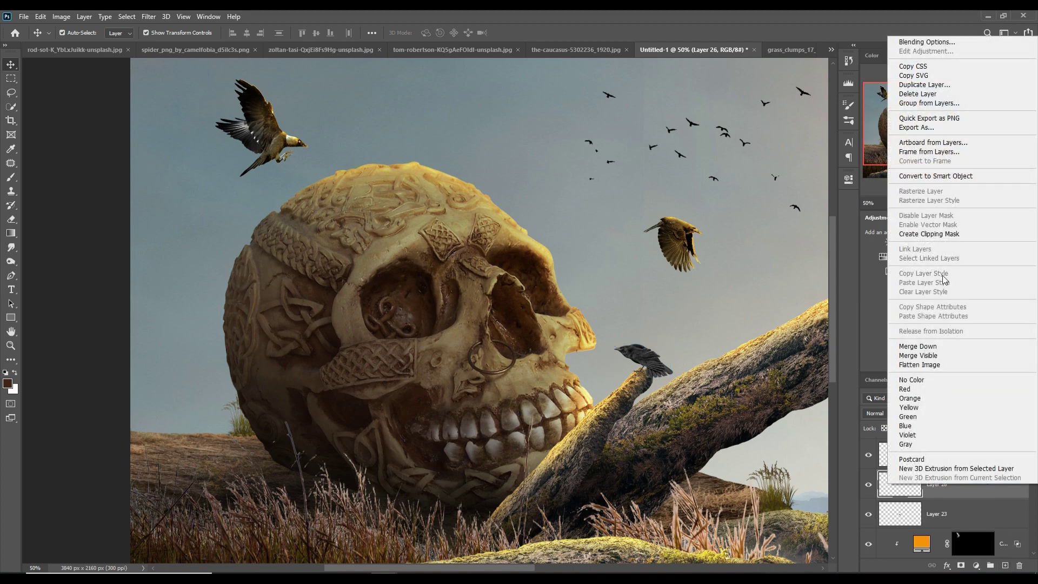
{"action": "left_click", "coordinate": [939, 237]}
{"action": "left_click", "coordinate": [887, 413]}
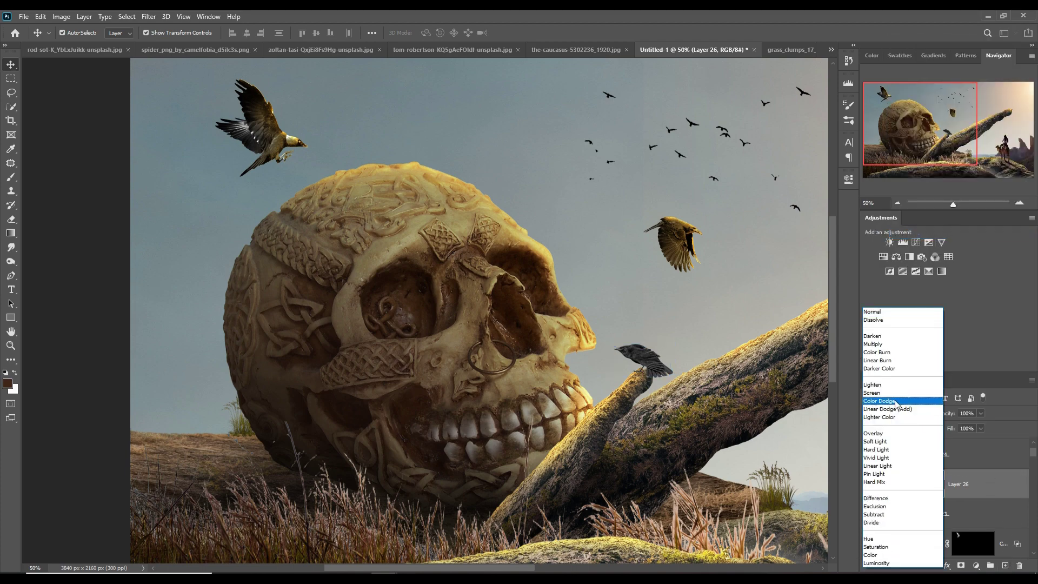
{"action": "left_click", "coordinate": [887, 409]}
Step: Add a yellow-orange Solid Color fill layer over the perched crow
{"action": "left_click", "coordinate": [977, 566]}
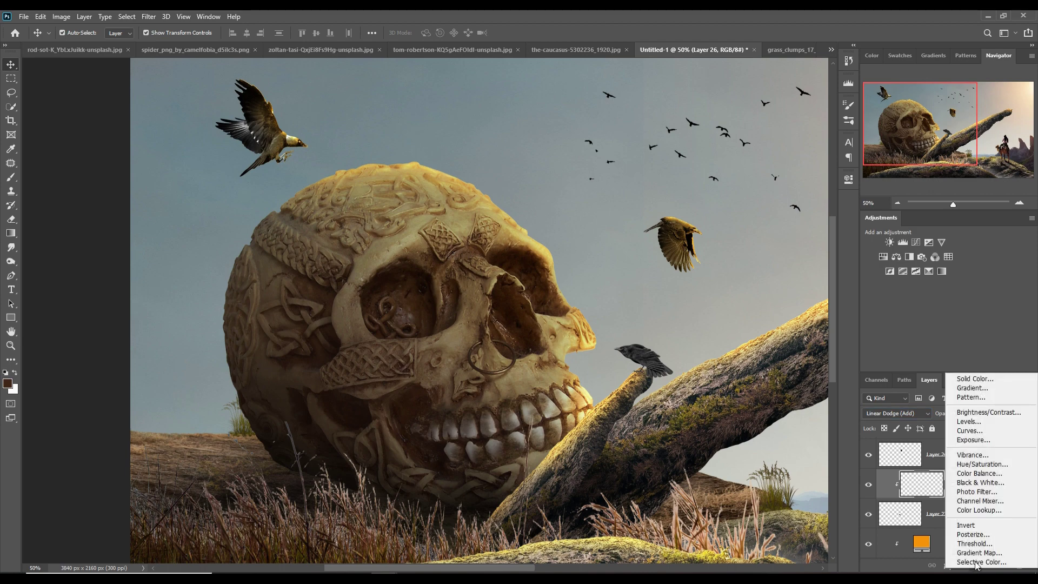
{"action": "left_click", "coordinate": [977, 379]}
{"action": "left_click", "coordinate": [364, 319]}
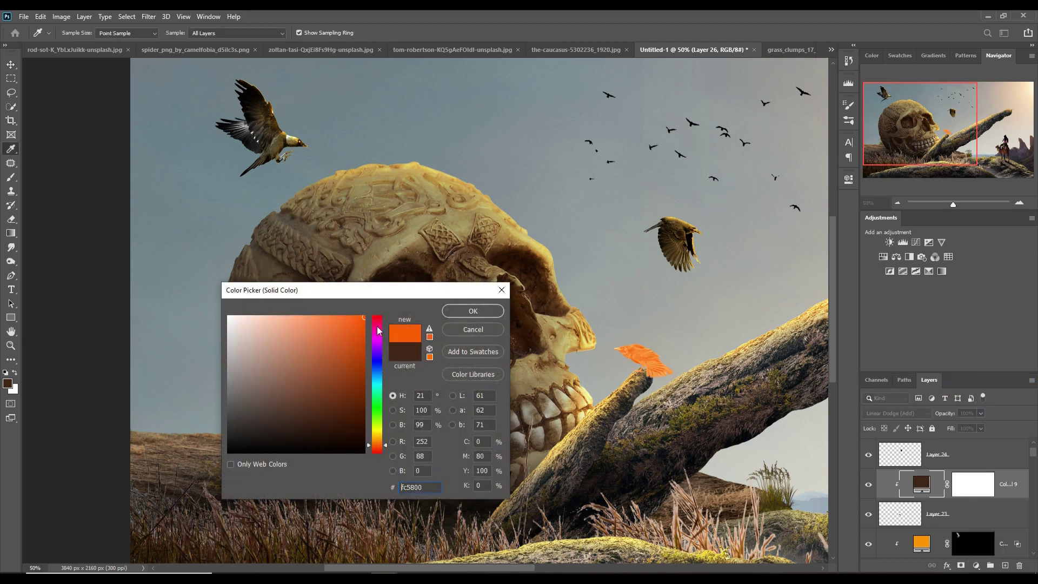
{"action": "left_click", "coordinate": [380, 436]}
{"action": "left_click", "coordinate": [473, 310]}
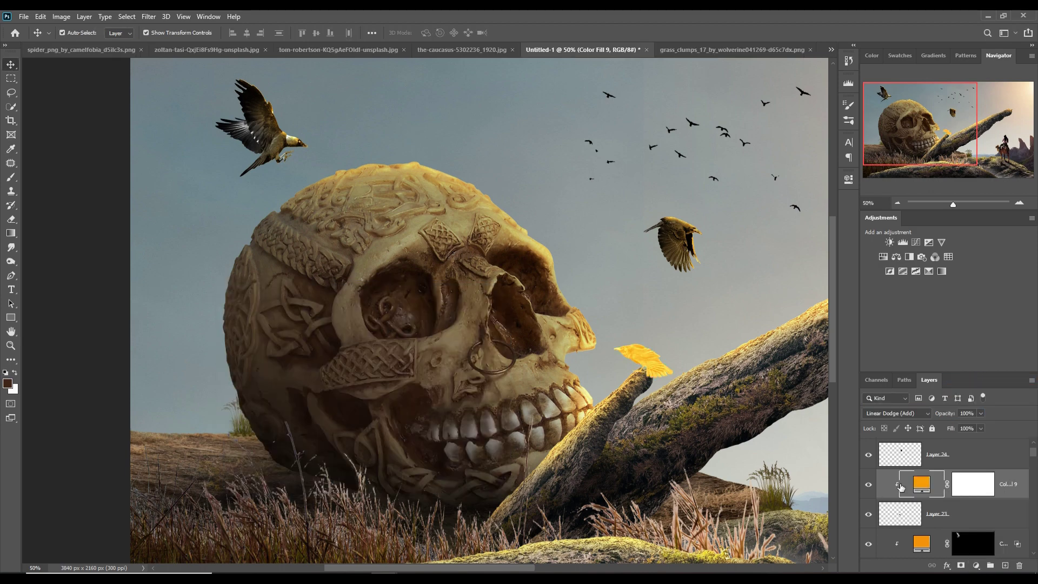
Step: Apply the fill's Blend If settings and invert its mask to hide the colour
{"action": "right_click", "coordinate": [926, 486]}
{"action": "left_click", "coordinate": [938, 271]}
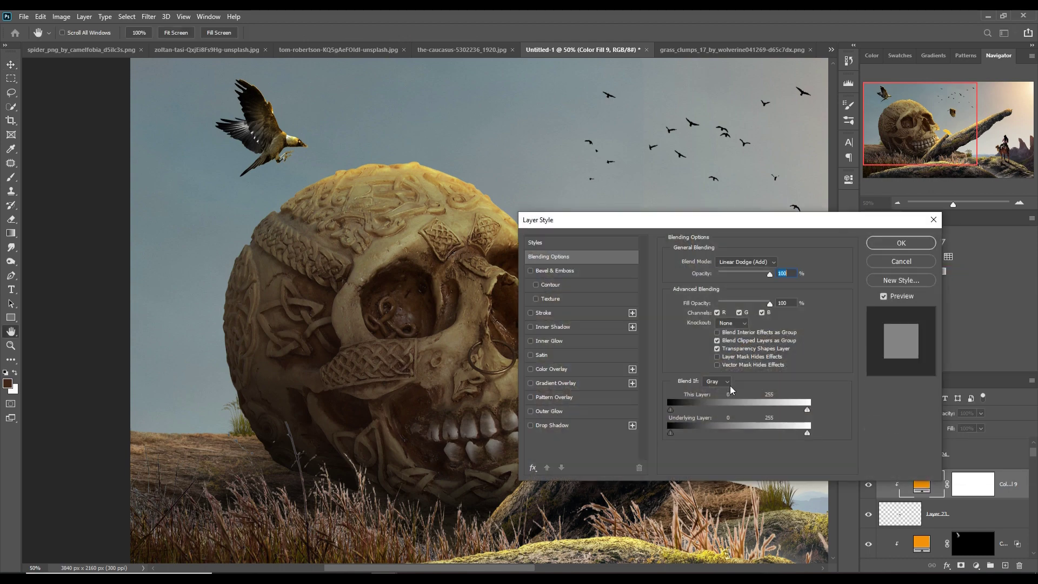
{"action": "left_click", "coordinate": [879, 245]}
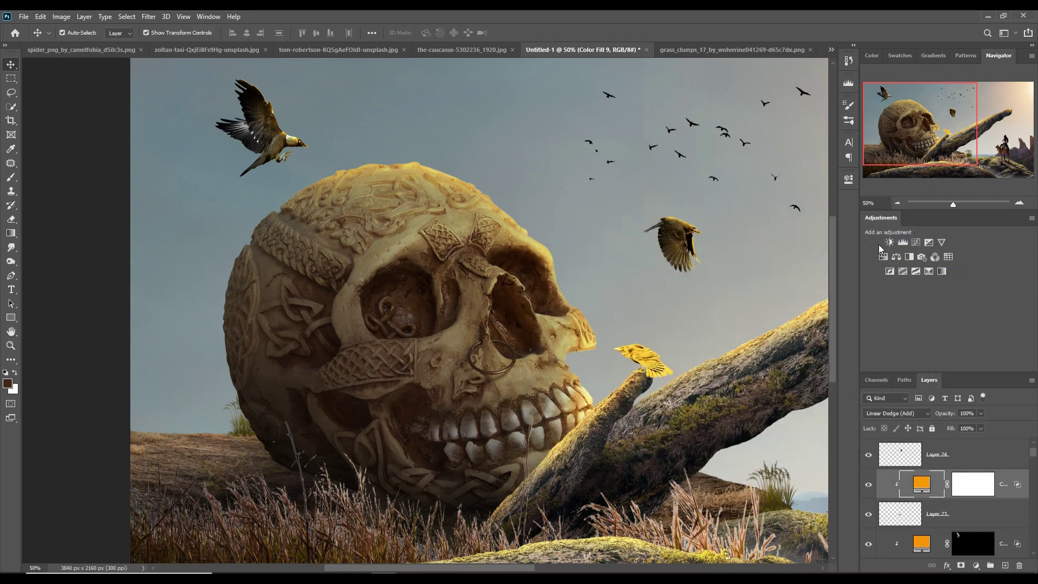
{"action": "left_click", "coordinate": [972, 490]}
{"action": "key", "text": "ctrl+i"}
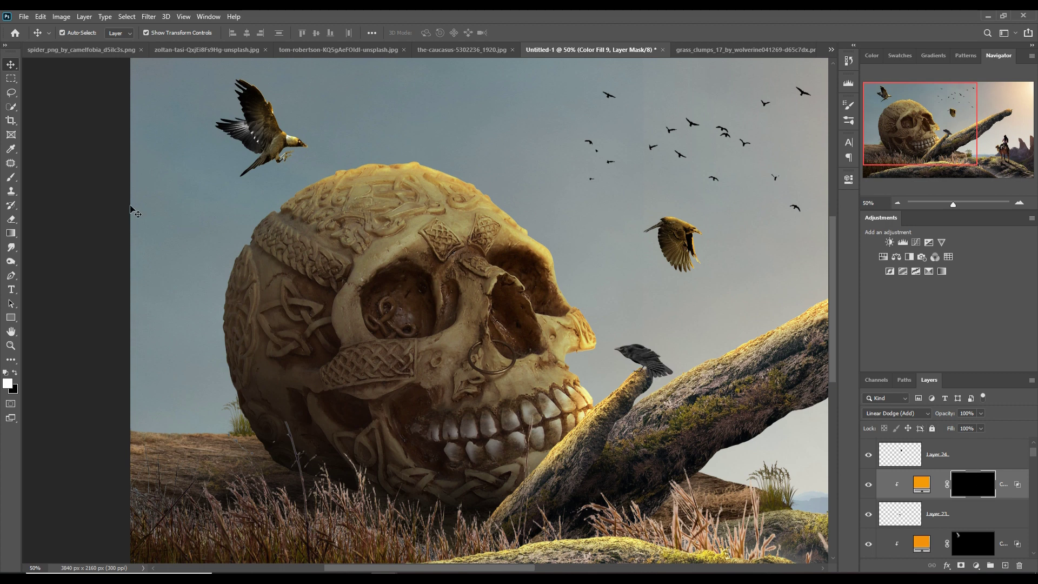
Step: Set up a large, faint-opacity brush for the crow's glow, then fit the image in view
{"action": "left_click", "coordinate": [11, 177]}
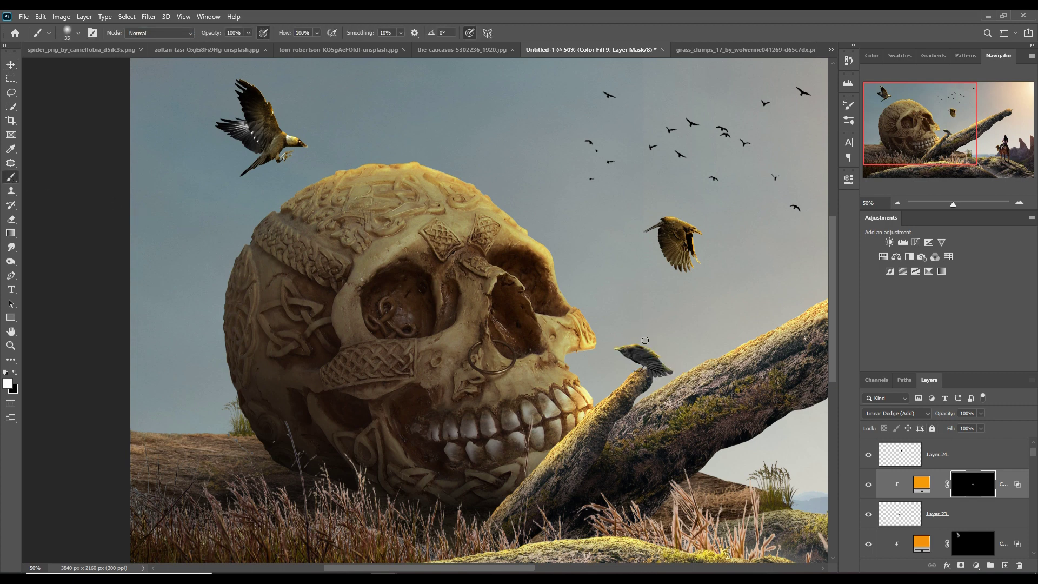
{"action": "left_click", "coordinate": [249, 32]}
{"action": "left_click_drag", "start_coordinate": [251, 46], "coordinate": [202, 51]}
{"action": "key", "text": "bracketright"}
{"action": "key", "text": "bracketright"}
{"action": "key", "text": "bracketright"}
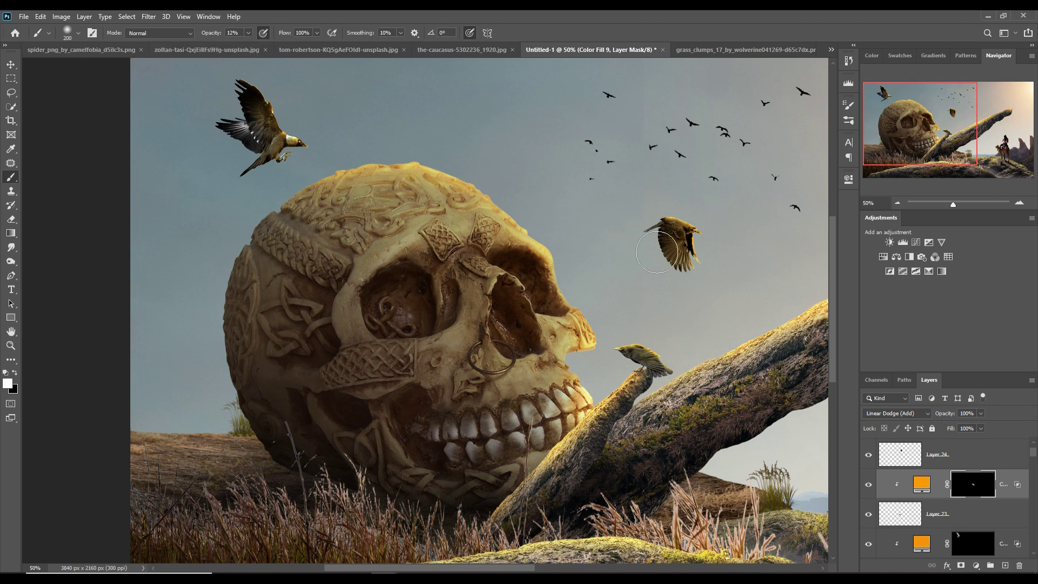
{"action": "left_click", "coordinate": [12, 65]}
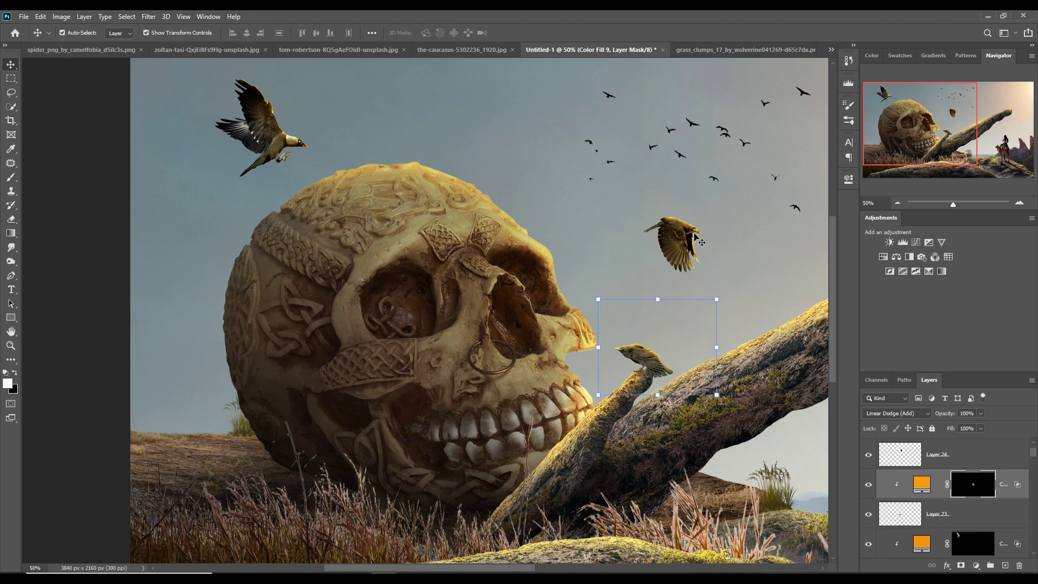
{"action": "key", "text": "ctrl+minus"}
{"action": "key", "text": "ctrl+minus"}
{"action": "key", "text": "ctrl+minus"}
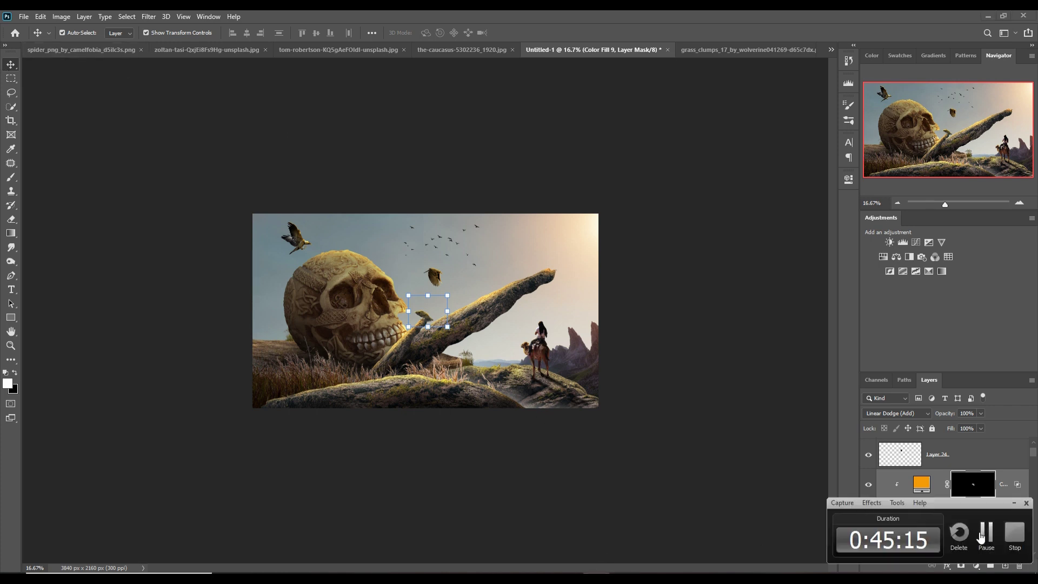
Step: Add a new top layer, convert it to a smart object, and set it to Linear Dodge (Add)
{"action": "scroll", "coordinate": [995, 481], "scroll_direction": "up", "scroll_amount": 1}
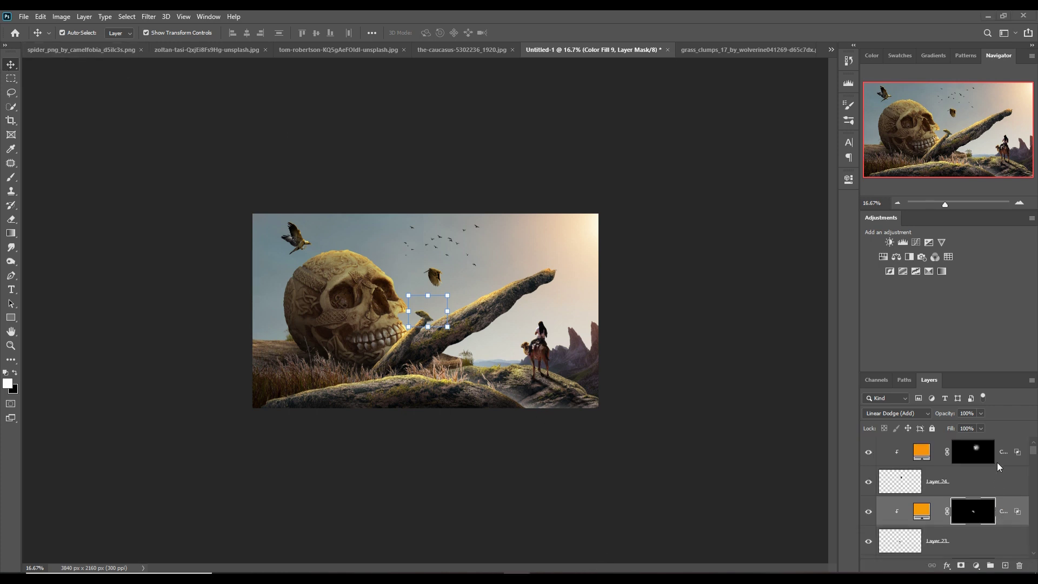
{"action": "left_click", "coordinate": [965, 457]}
{"action": "left_click", "coordinate": [1006, 565]}
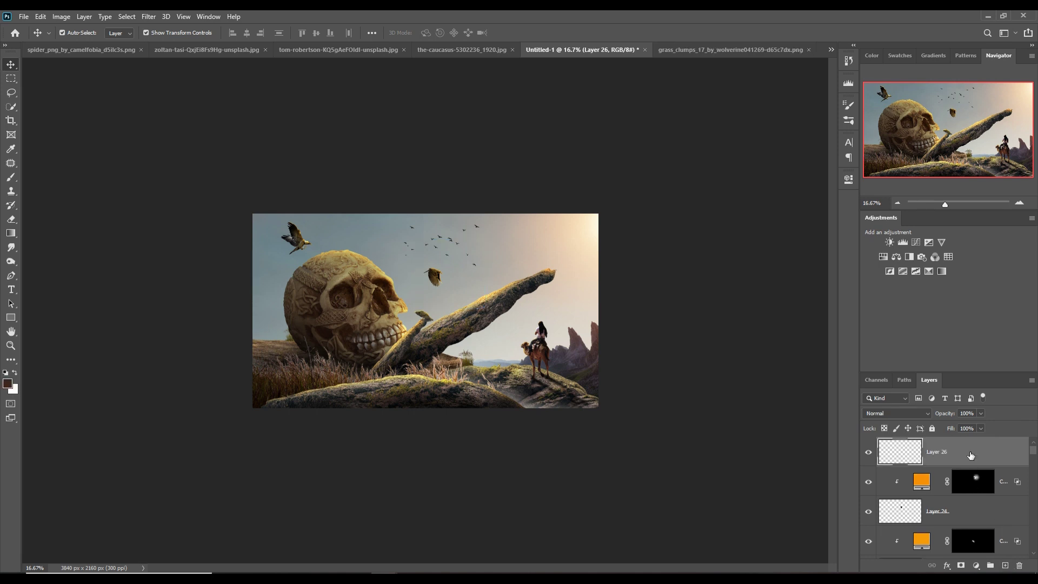
{"action": "right_click", "coordinate": [971, 456]}
{"action": "left_click", "coordinate": [865, 264]}
{"action": "left_click", "coordinate": [896, 412]}
Step: Cancel a first orange colour fill attempt and set Layer 26 to Linear Dodge (Add)
{"action": "left_click", "coordinate": [976, 565]}
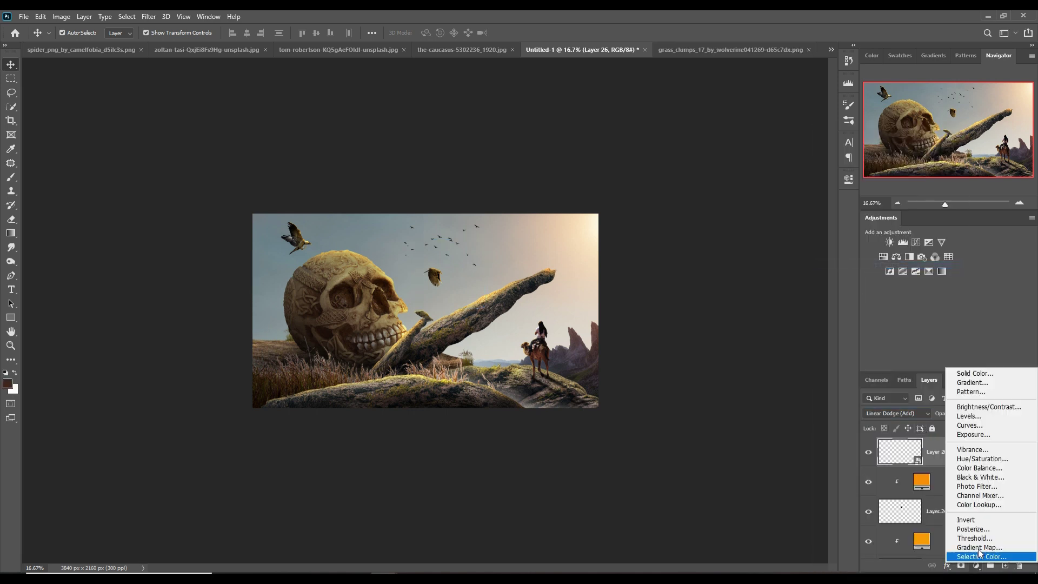
{"action": "left_click", "coordinate": [904, 370]}
{"action": "left_click", "coordinate": [364, 319]}
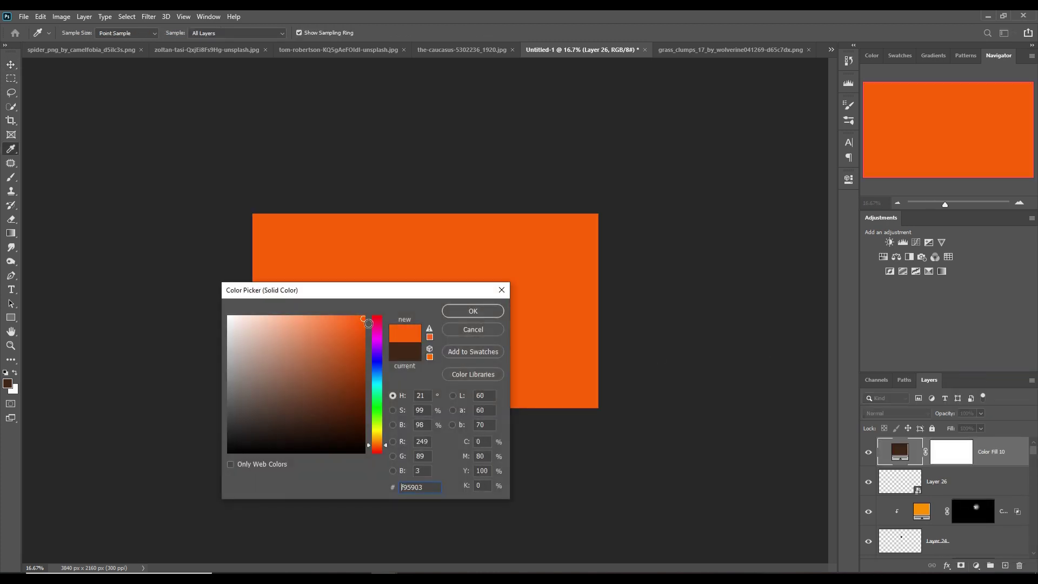
{"action": "left_click", "coordinate": [502, 290]}
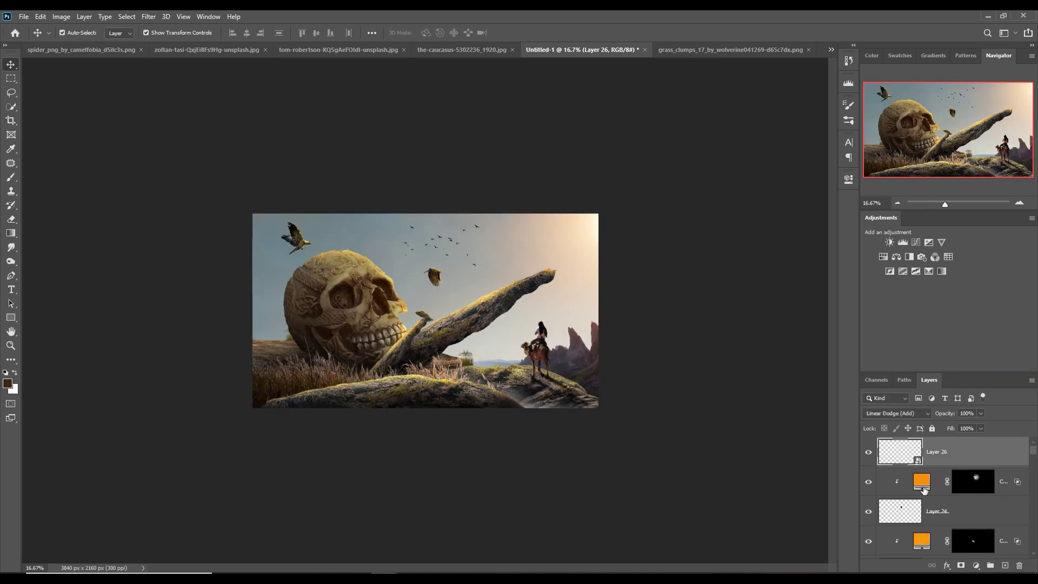
{"action": "right_click", "coordinate": [965, 451]}
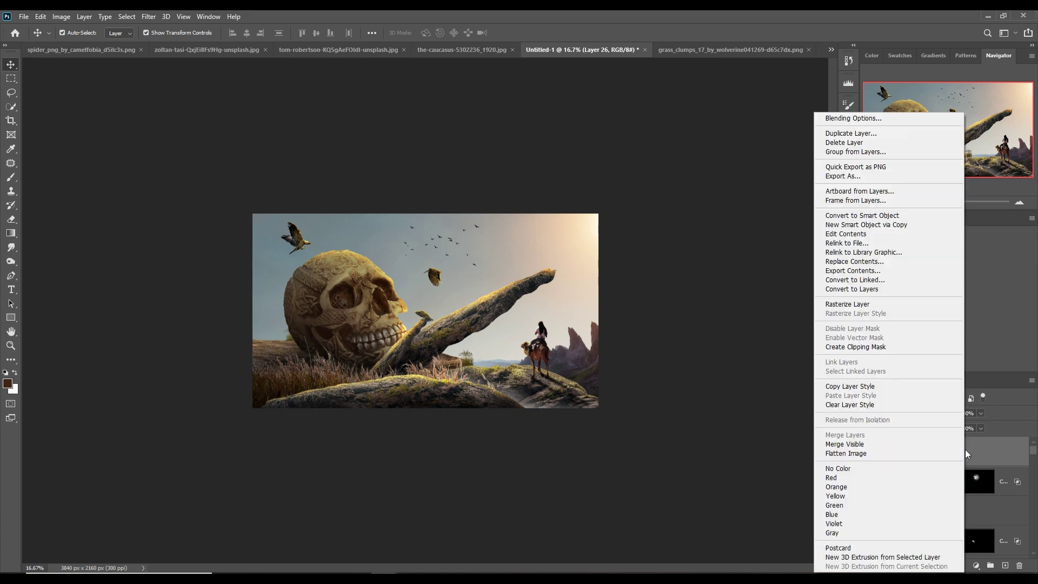
{"action": "left_click", "coordinate": [1000, 450]}
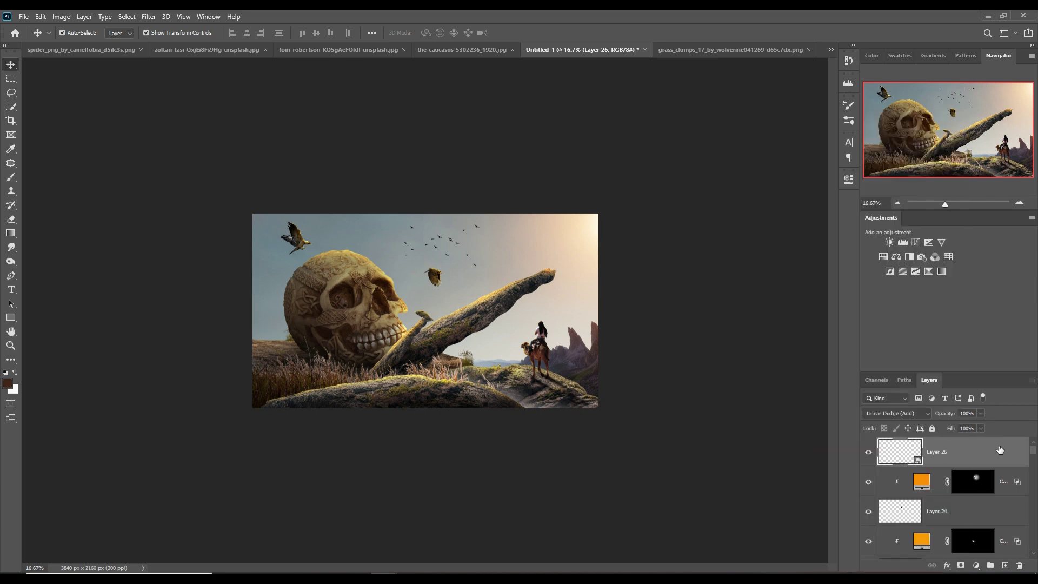
{"action": "key", "text": "shift+alt+n"}
{"action": "left_click", "coordinate": [922, 414]}
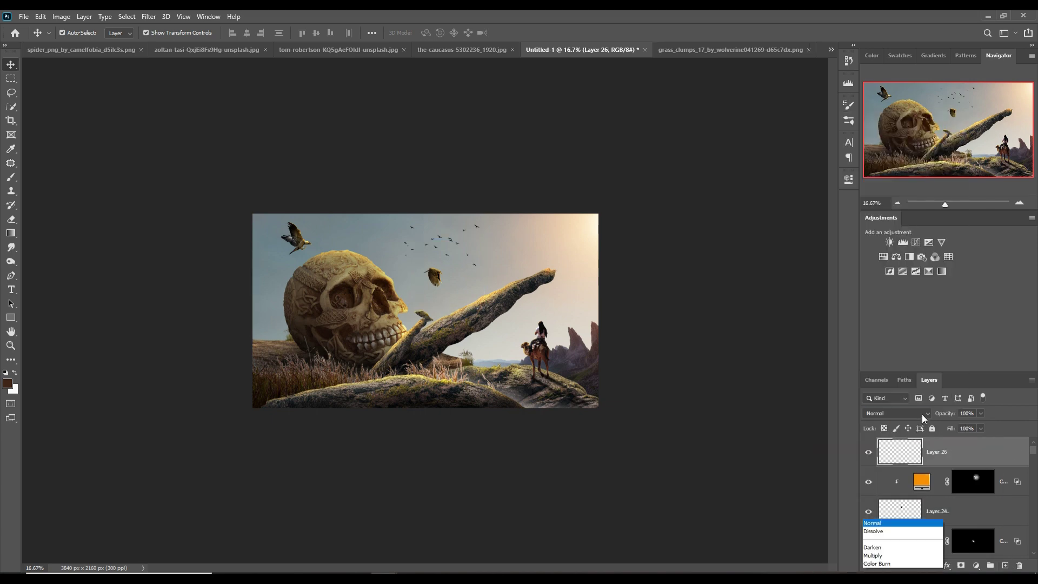
{"action": "left_click", "coordinate": [887, 409]}
Step: Add a yellow-orange Color Fill 10 layer and invert its mask to black
{"action": "left_click", "coordinate": [977, 565]}
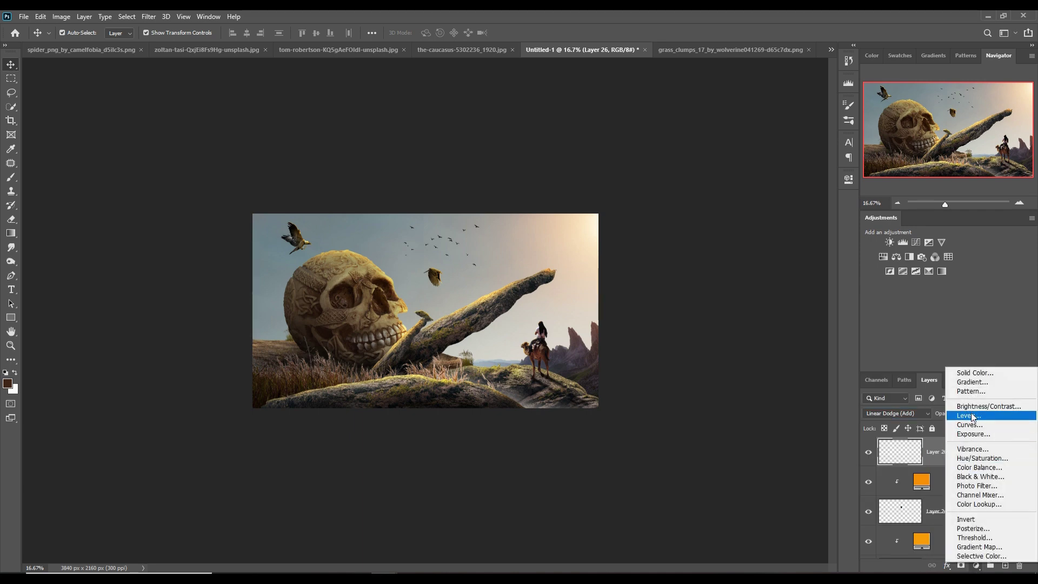
{"action": "left_click", "coordinate": [919, 374]}
{"action": "left_click", "coordinate": [366, 317]}
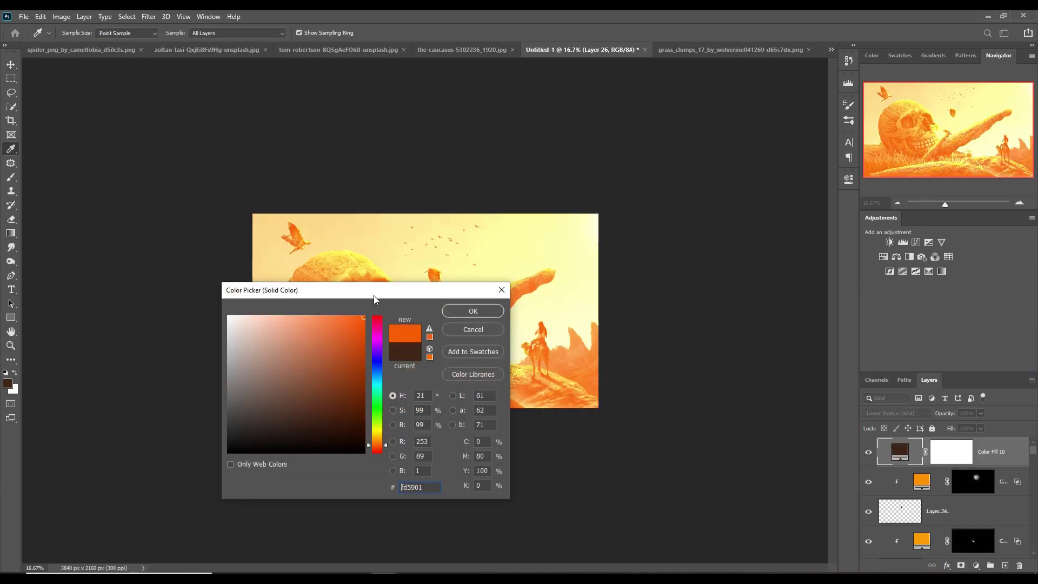
{"action": "left_click_drag", "start_coordinate": [374, 296], "coordinate": [677, 368]}
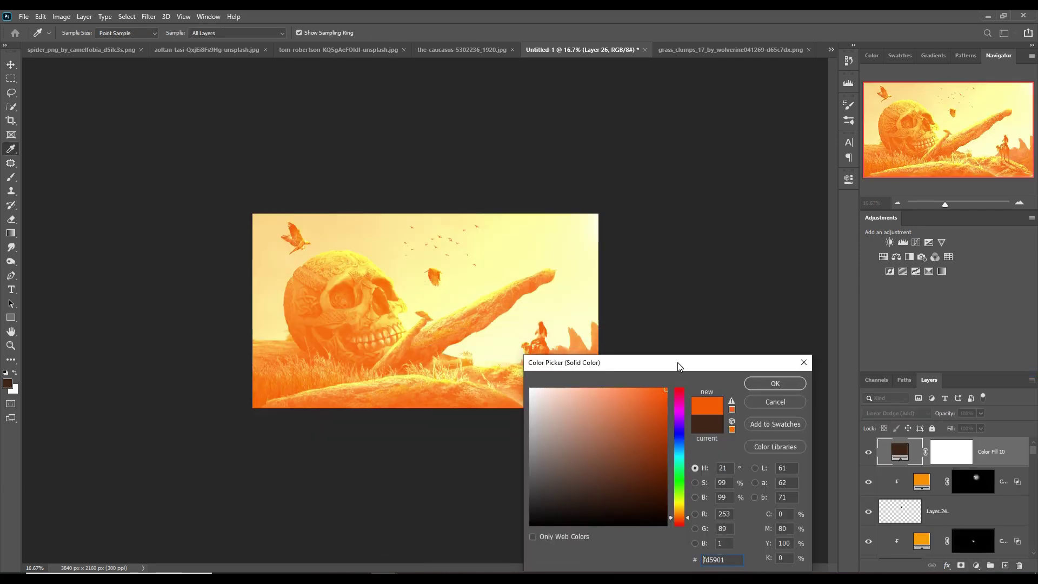
{"action": "left_click", "coordinate": [687, 516]}
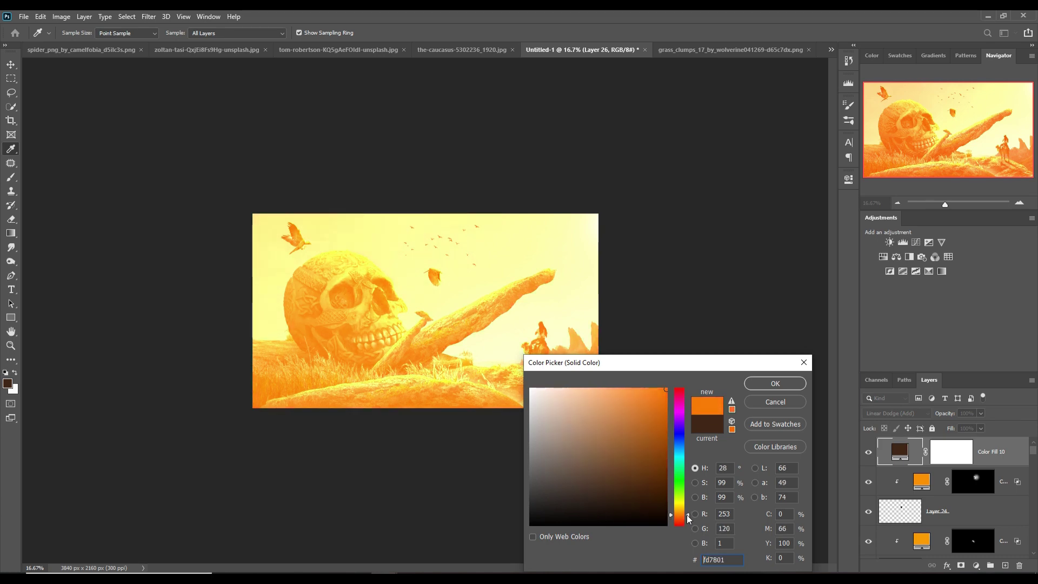
{"action": "left_click", "coordinate": [775, 383]}
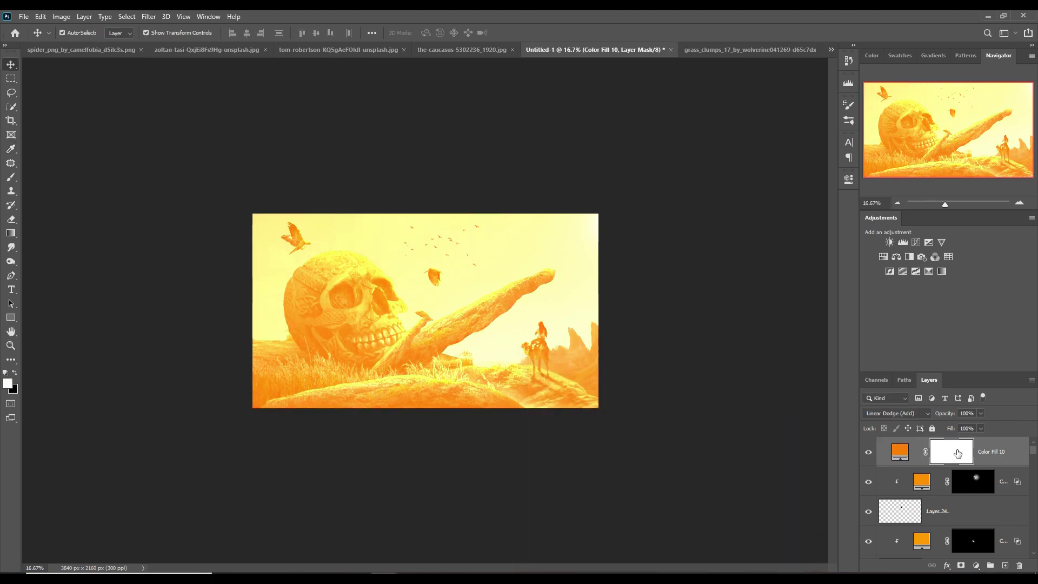
{"action": "key", "text": "ctrl+i"}
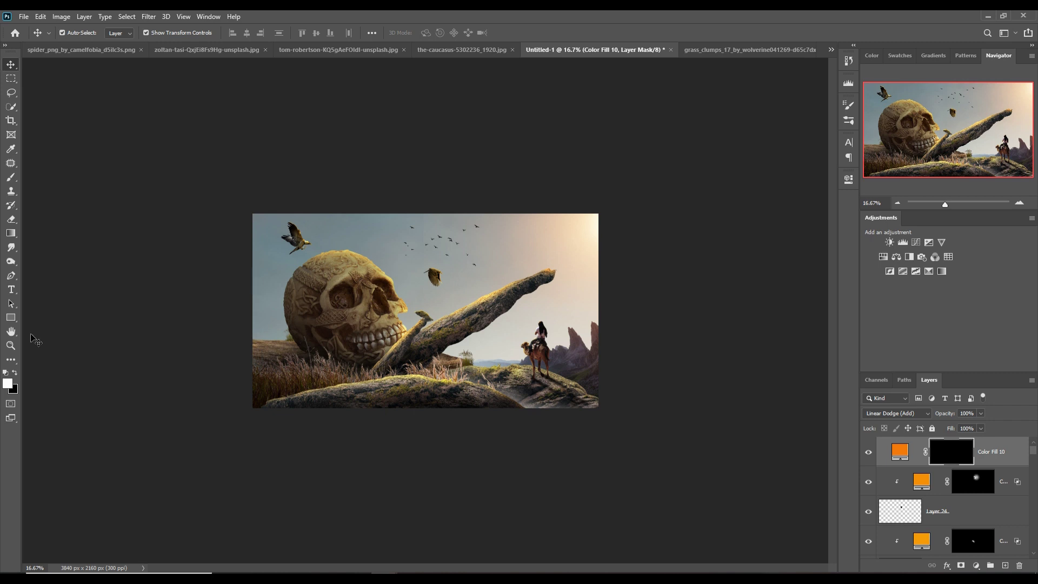
Step: Paint an orange glow along the rock arch and top-right sky with a large soft brush, then compare
{"action": "left_click", "coordinate": [8, 180]}
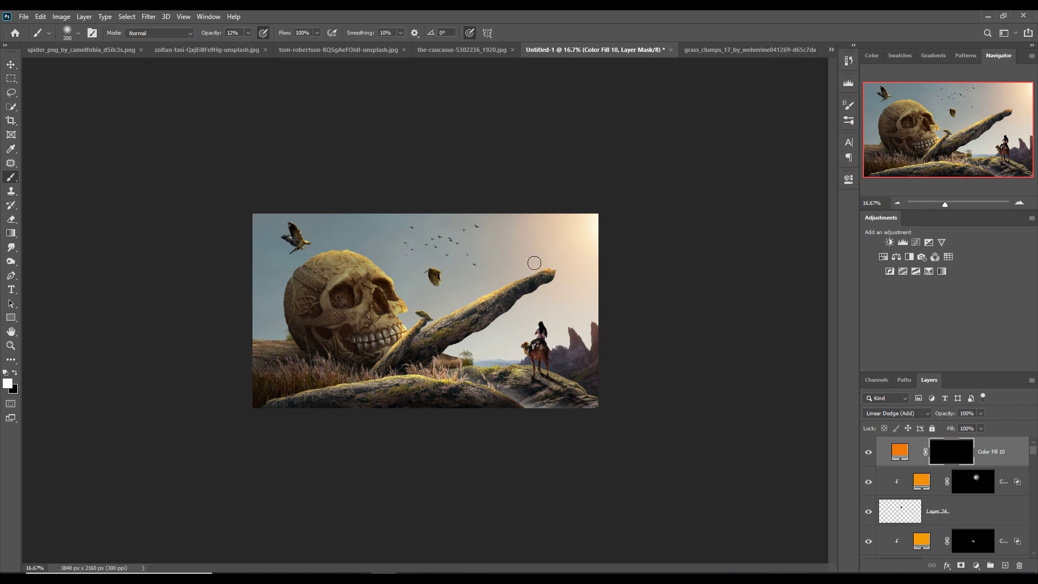
{"action": "key", "text": "bracketright"}
{"action": "key", "text": "bracketright"}
{"action": "key", "text": "bracketright"}
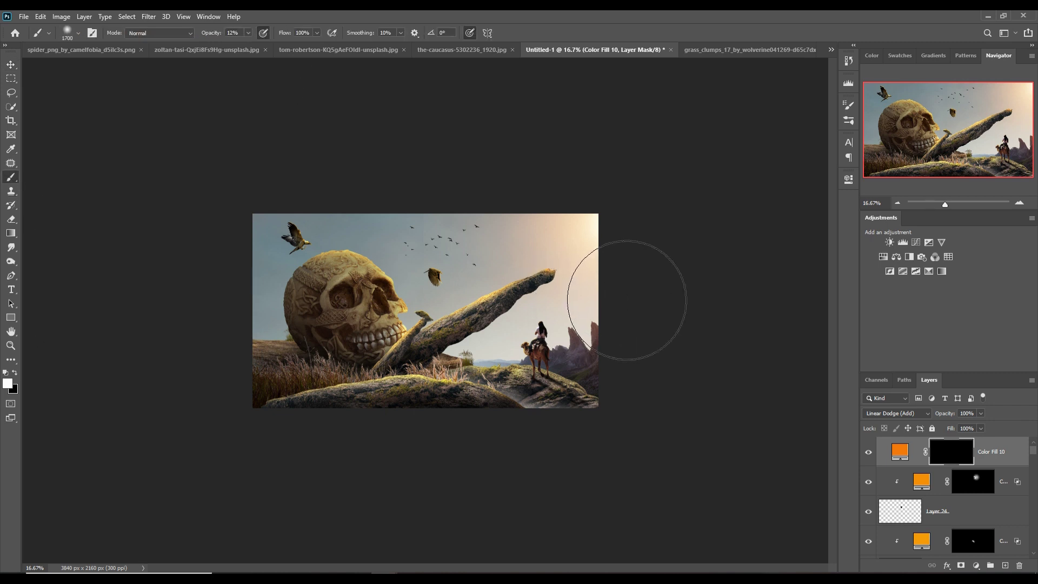
{"action": "left_click", "coordinate": [599, 306]}
{"action": "mouse_move", "coordinate": [600, 305]}
{"action": "left_mouse_down"}
{"action": "mouse_move", "coordinate": [509, 319]}
{"action": "mouse_move", "coordinate": [562, 431]}
{"action": "mouse_move", "coordinate": [642, 344]}
{"action": "mouse_move", "coordinate": [638, 278]}
{"action": "mouse_move", "coordinate": [515, 355]}
{"action": "left_mouse_up"}
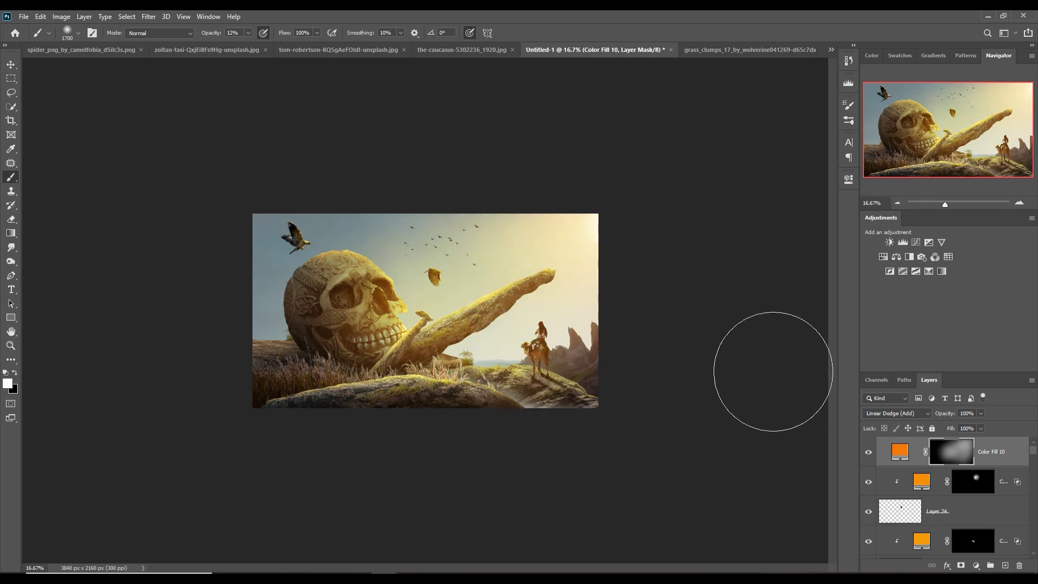
{"action": "left_click", "coordinate": [10, 64]}
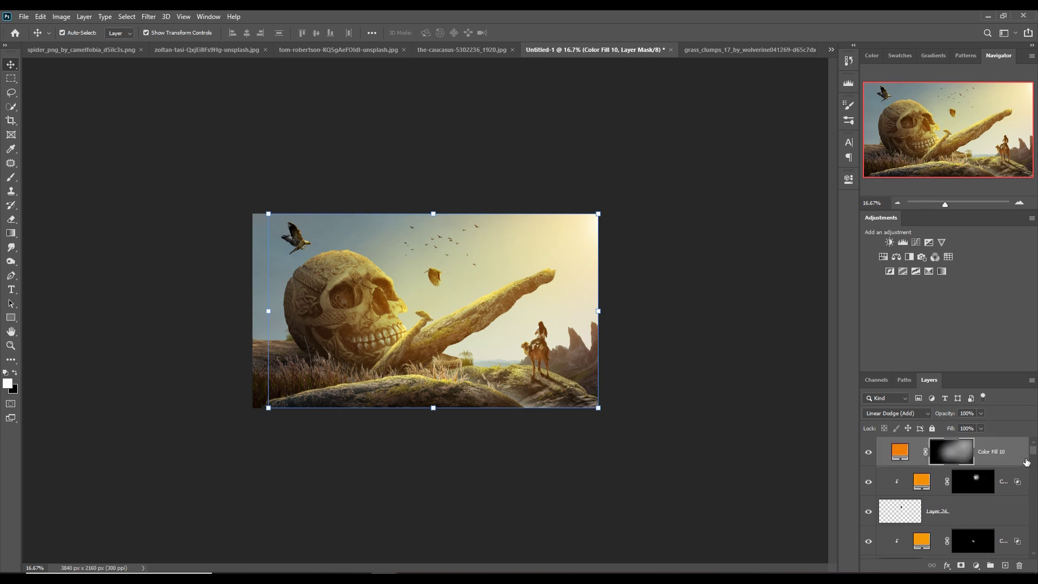
{"action": "left_click", "coordinate": [869, 452]}
{"action": "key", "text": "ctrl+comma"}
{"action": "left_click", "coordinate": [957, 459]}
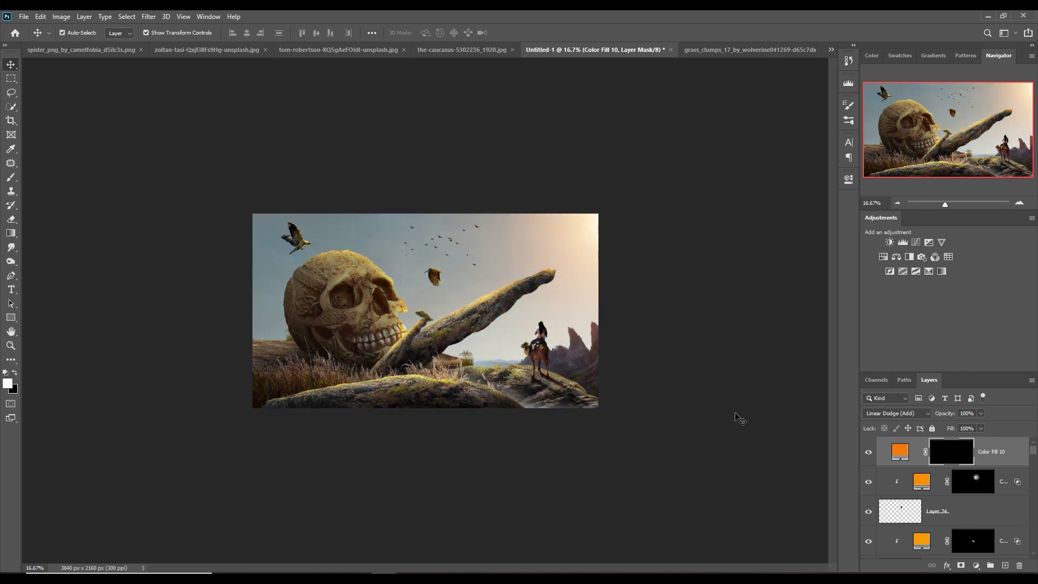
Step: At 10% brush opacity, add faint glow over the right edge, lower right and bright sky
{"action": "left_click", "coordinate": [11, 177]}
{"action": "left_click_drag", "start_coordinate": [249, 34], "coordinate": [247, 44]}
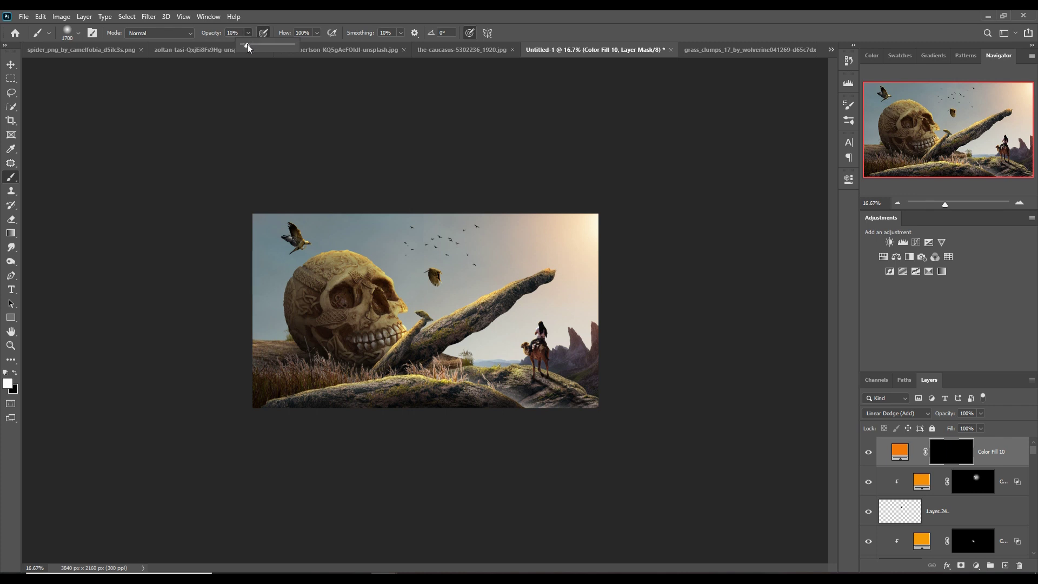
{"action": "mouse_move", "coordinate": [514, 255]}
{"action": "left_mouse_down"}
{"action": "mouse_move", "coordinate": [460, 357]}
{"action": "mouse_move", "coordinate": [428, 382]}
{"action": "mouse_move", "coordinate": [441, 254]}
{"action": "mouse_move", "coordinate": [429, 266]}
{"action": "mouse_move", "coordinate": [516, 287]}
{"action": "mouse_move", "coordinate": [610, 272]}
{"action": "mouse_move", "coordinate": [652, 288]}
{"action": "mouse_move", "coordinate": [633, 343]}
{"action": "mouse_move", "coordinate": [579, 417]}
{"action": "left_mouse_up"}
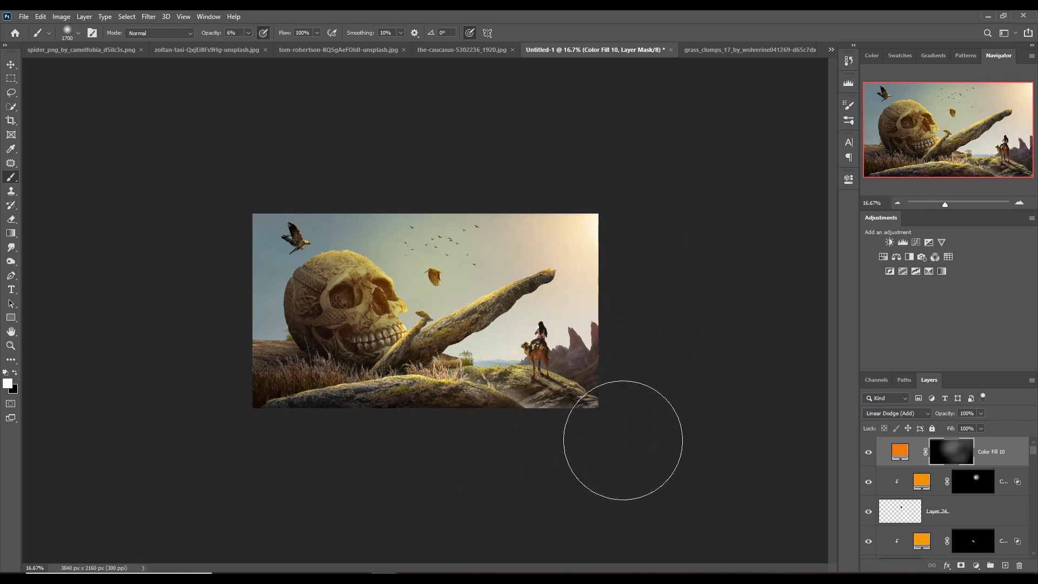
{"action": "left_click_drag", "start_coordinate": [661, 364], "coordinate": [665, 325]}
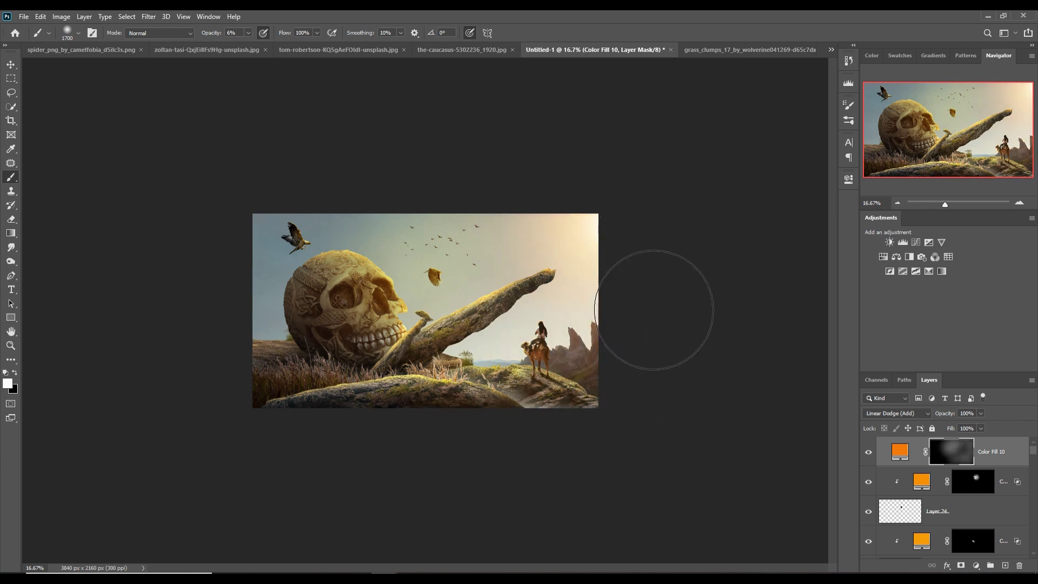
{"action": "left_click_drag", "start_coordinate": [423, 428], "coordinate": [466, 433]}
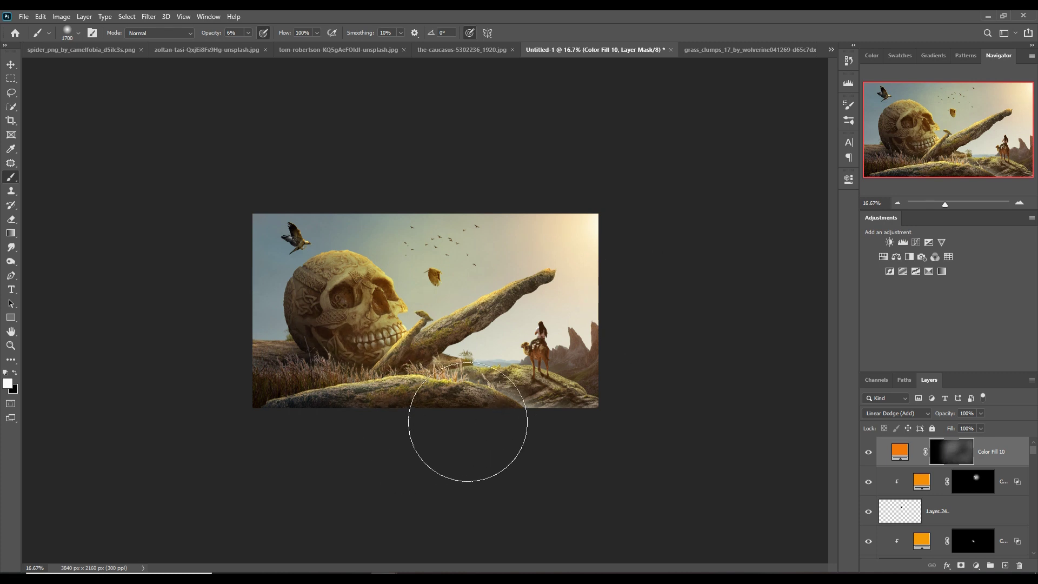
{"action": "mouse_move", "coordinate": [602, 267]}
{"action": "left_mouse_down"}
{"action": "mouse_move", "coordinate": [545, 266]}
{"action": "mouse_move", "coordinate": [579, 266]}
{"action": "mouse_move", "coordinate": [549, 244]}
{"action": "left_mouse_up"}
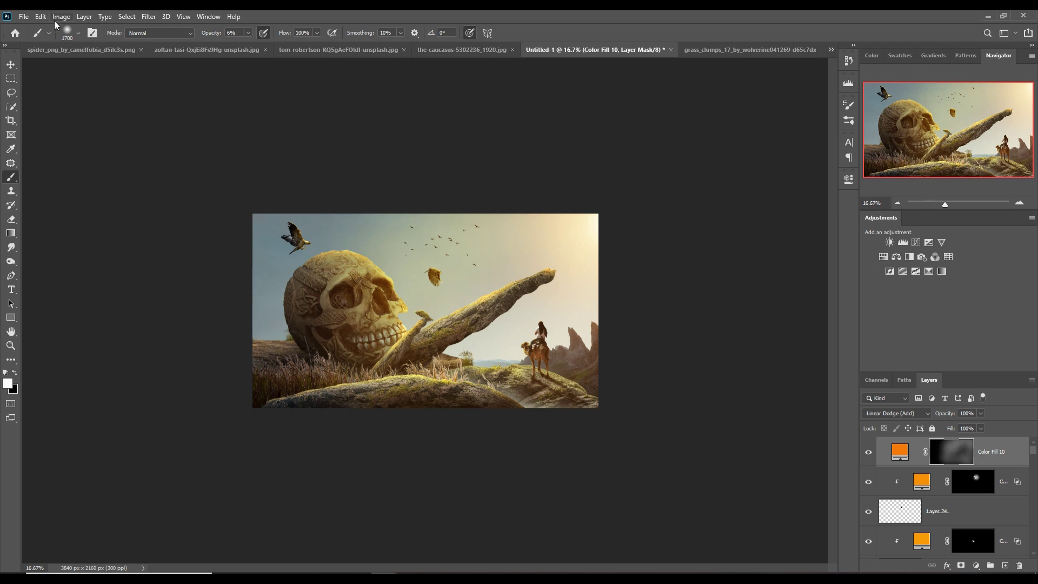
{"action": "left_click", "coordinate": [10, 64]}
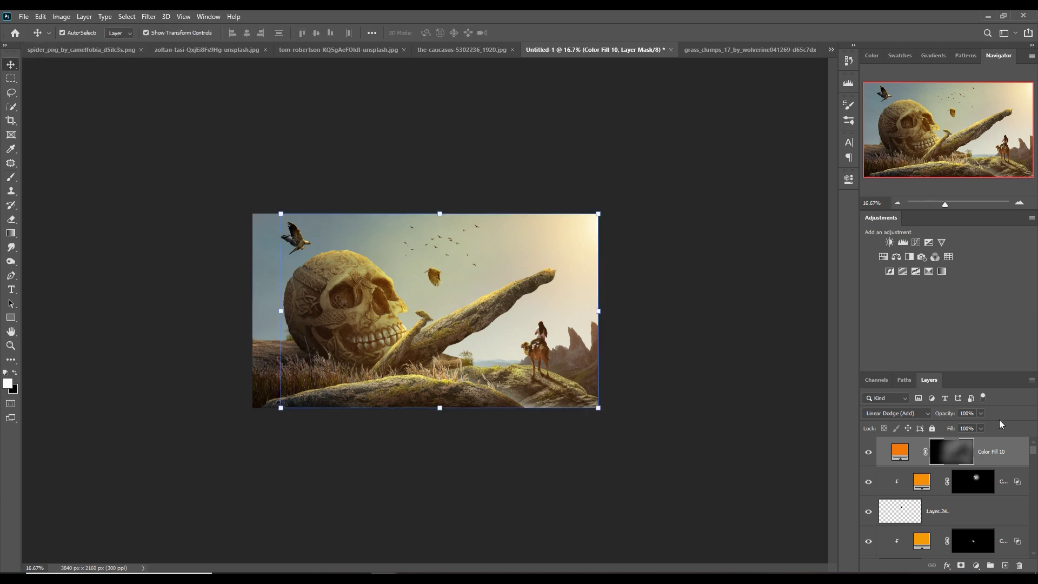
Step: Stamp visible layers into Layer 26, make it a smart object, and open Camera Raw Filter
{"action": "left_click", "coordinate": [1003, 450]}
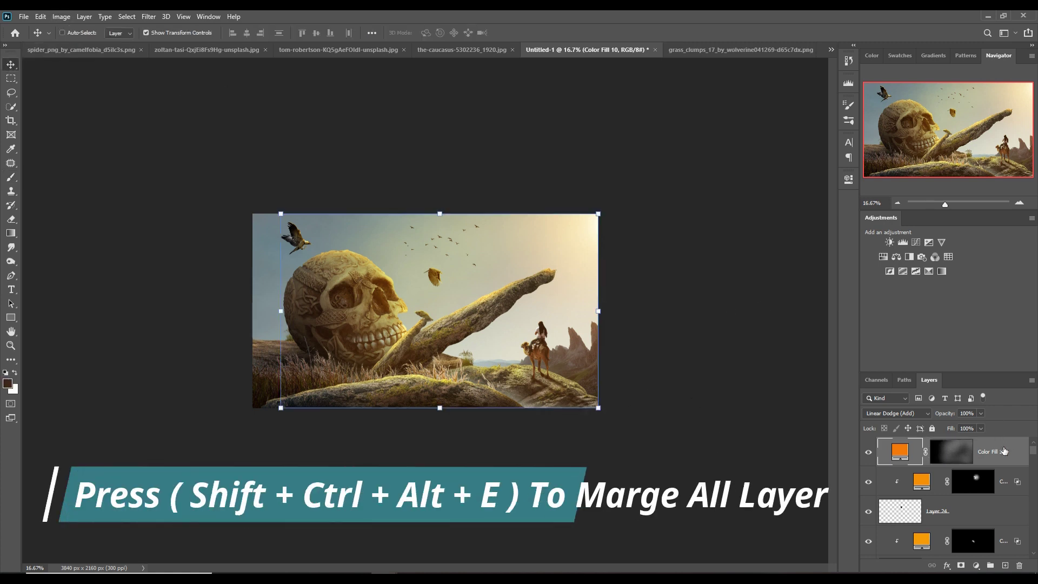
{"action": "key", "text": "ctrl+shift+alt+e"}
{"action": "right_click", "coordinate": [1004, 452]}
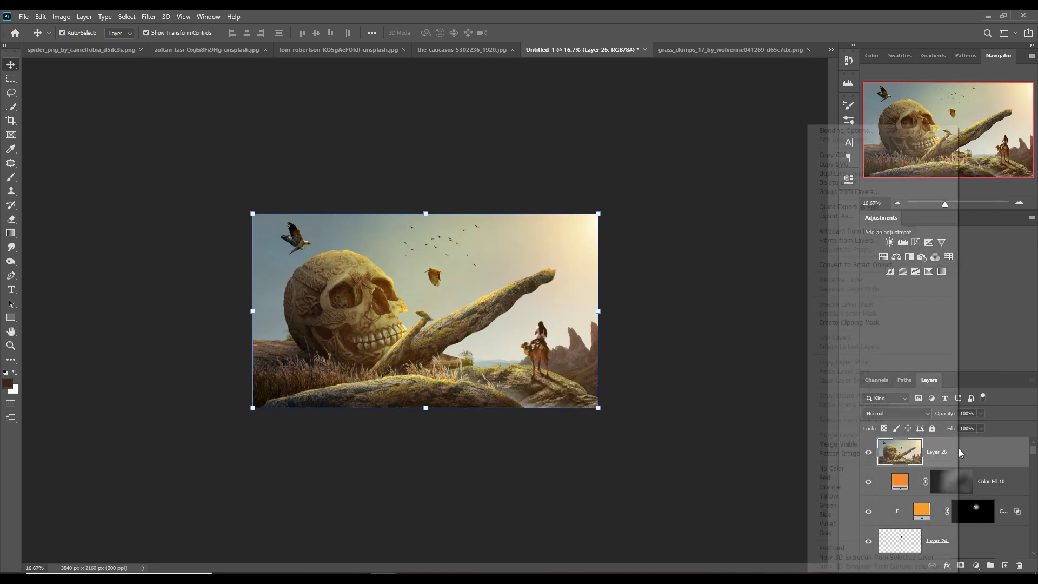
{"action": "left_click", "coordinate": [855, 264]}
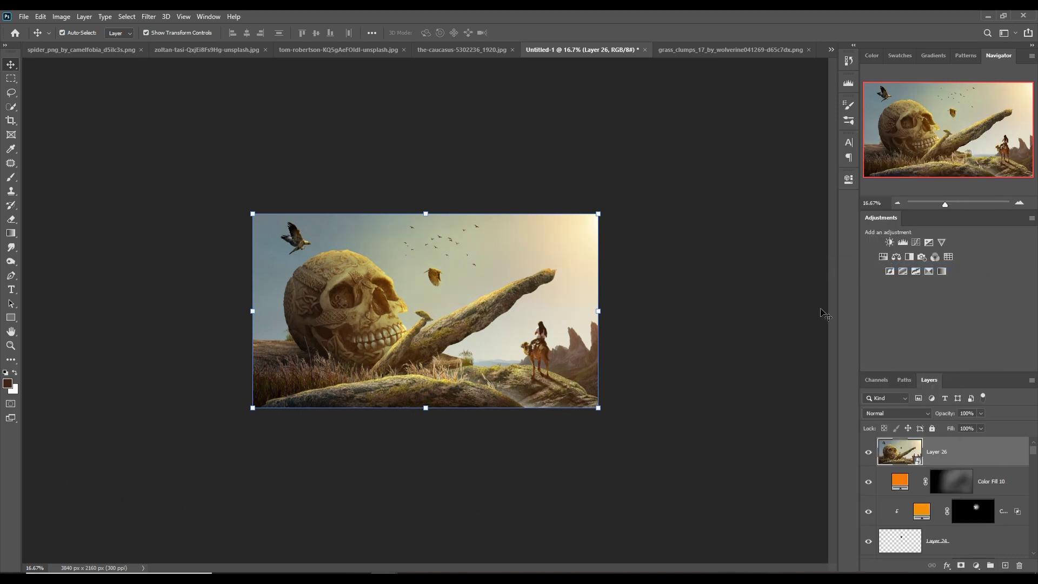
{"action": "left_click", "coordinate": [149, 16]}
{"action": "left_click", "coordinate": [184, 81]}
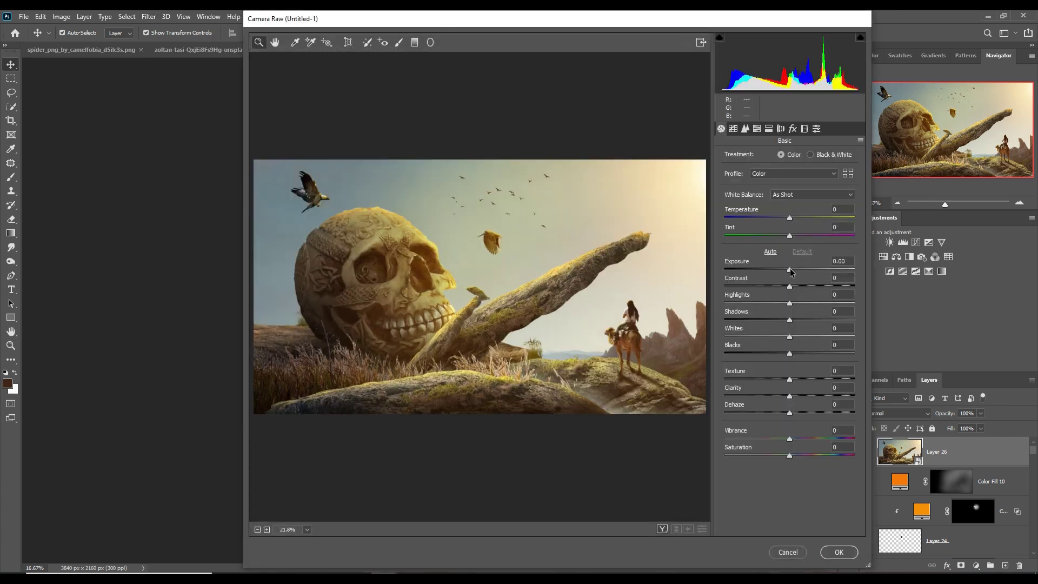
Step: In Camera Raw Basic, set Contrast +8, Highlights +4, Shadows -5, Saturation +10 and lower Blacks
{"action": "left_click_drag", "start_coordinate": [790, 290], "coordinate": [794, 290]}
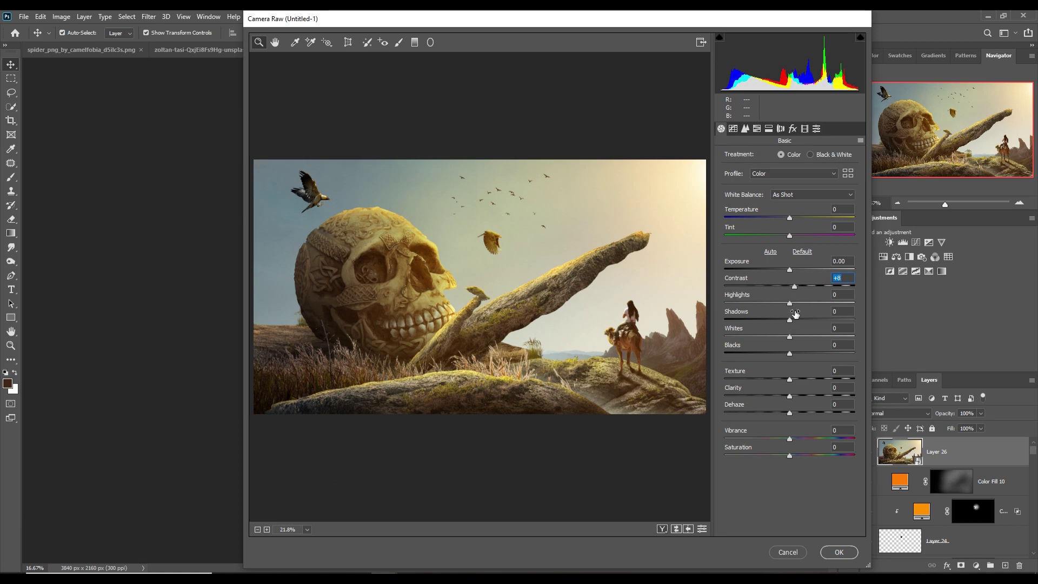
{"action": "left_click_drag", "start_coordinate": [791, 306], "coordinate": [793, 307]}
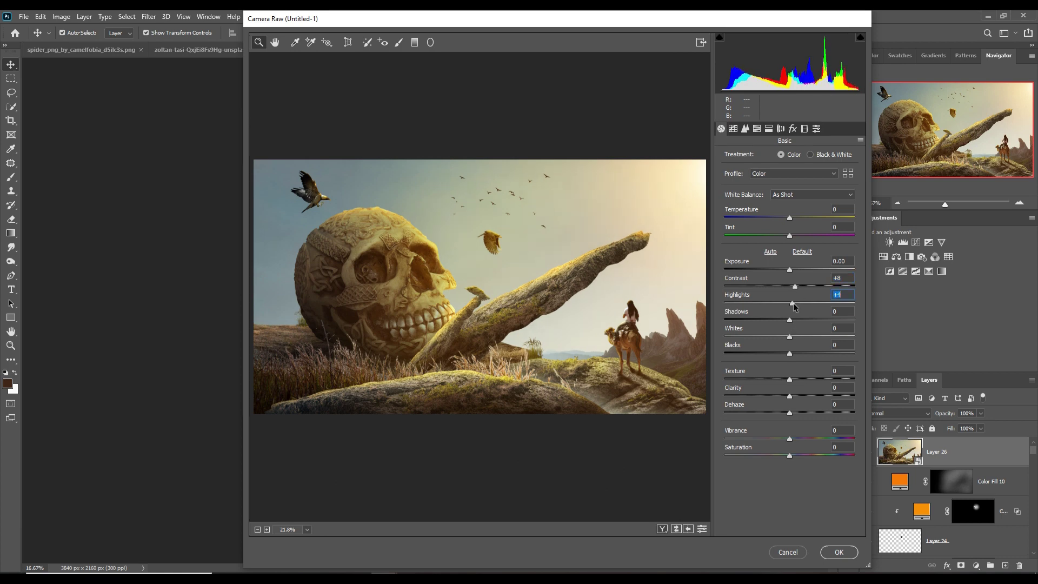
{"action": "left_click_drag", "start_coordinate": [787, 321], "coordinate": [786, 322]}
{"action": "left_click_drag", "start_coordinate": [790, 456], "coordinate": [795, 457]}
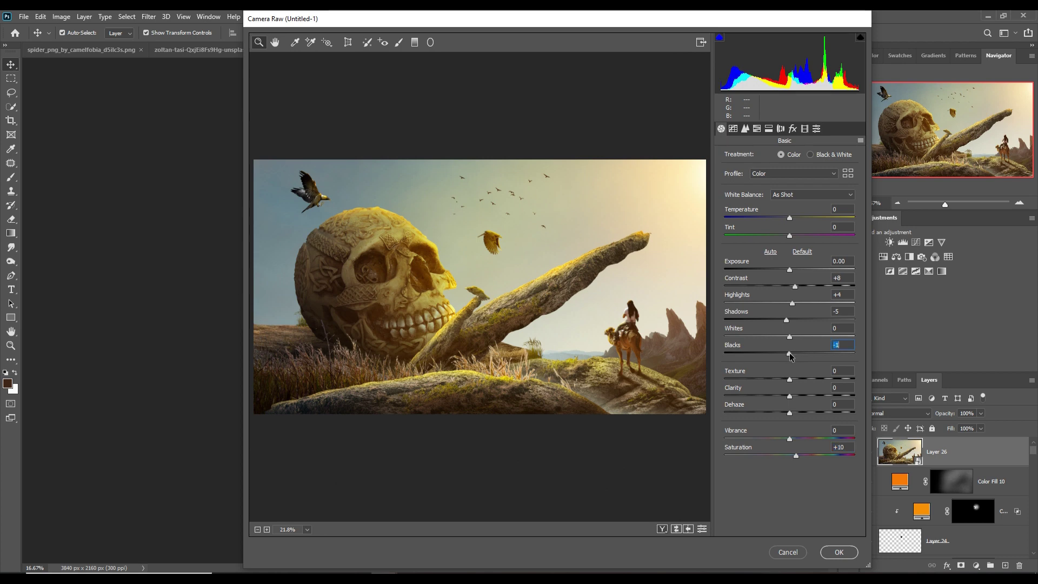
{"action": "left_click_drag", "start_coordinate": [789, 355], "coordinate": [787, 356]}
{"action": "left_click", "coordinate": [733, 129]}
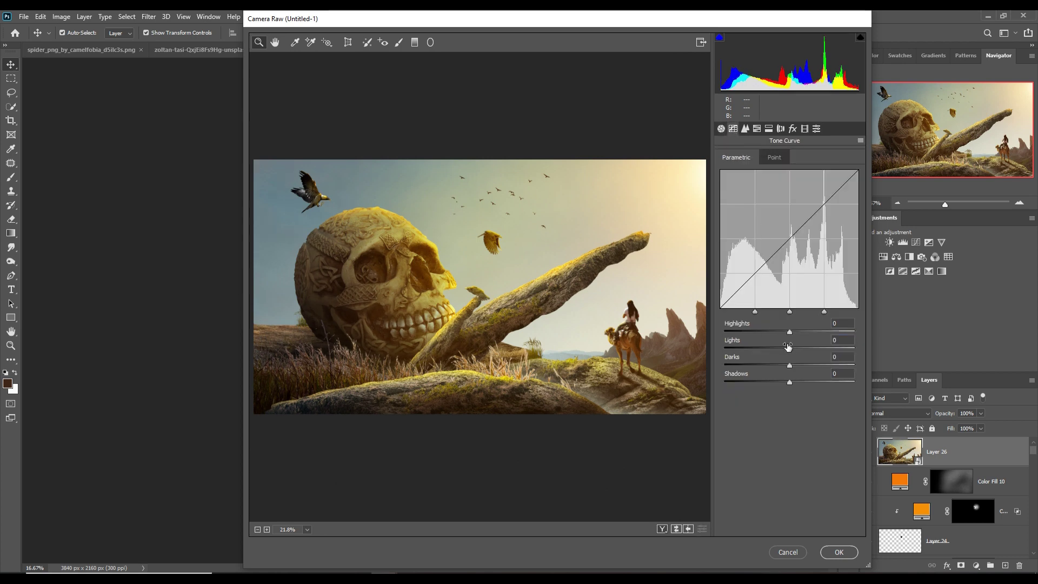
Step: Brighten tone curve highlights, raise sharpening Amount, set HSL Yellows hue to -18, and apply
{"action": "mouse_move", "coordinate": [790, 333]}
{"action": "left_mouse_down"}
{"action": "mouse_move", "coordinate": [797, 349]}
{"action": "mouse_move", "coordinate": [784, 366]}
{"action": "mouse_move", "coordinate": [797, 383]}
{"action": "left_mouse_up"}
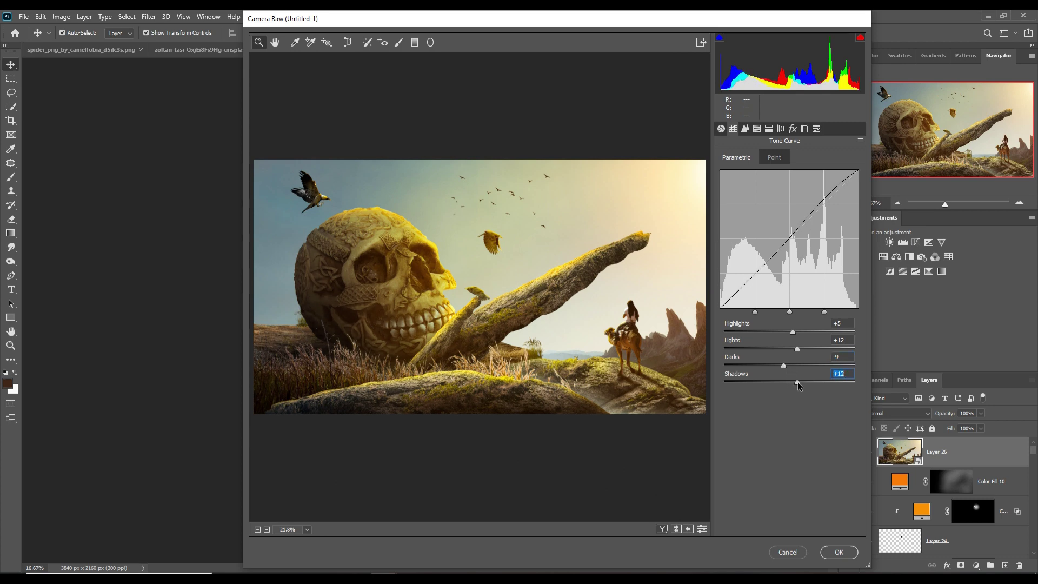
{"action": "left_click", "coordinate": [745, 128]}
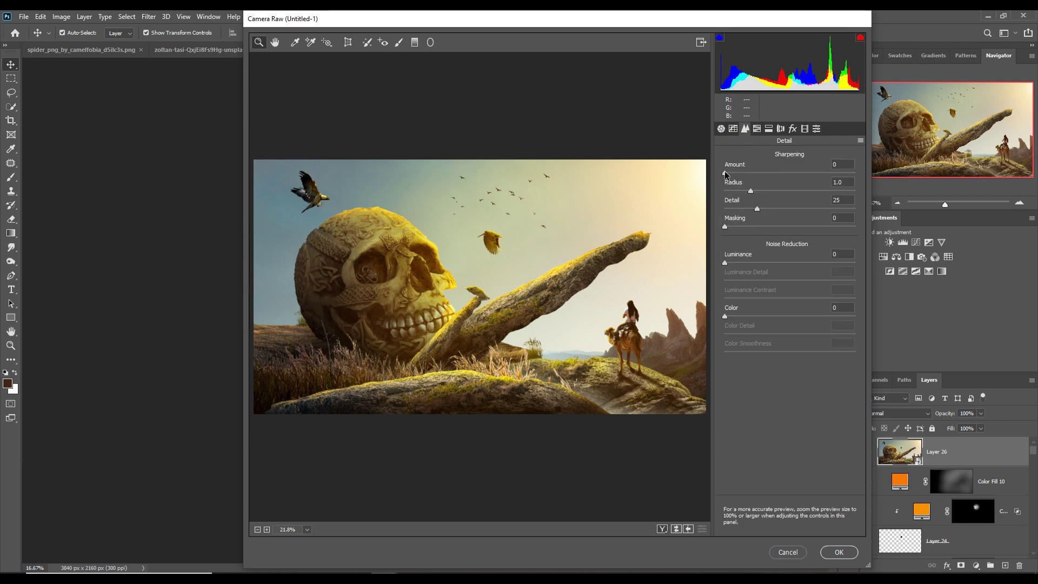
{"action": "left_click_drag", "start_coordinate": [725, 172], "coordinate": [754, 174]}
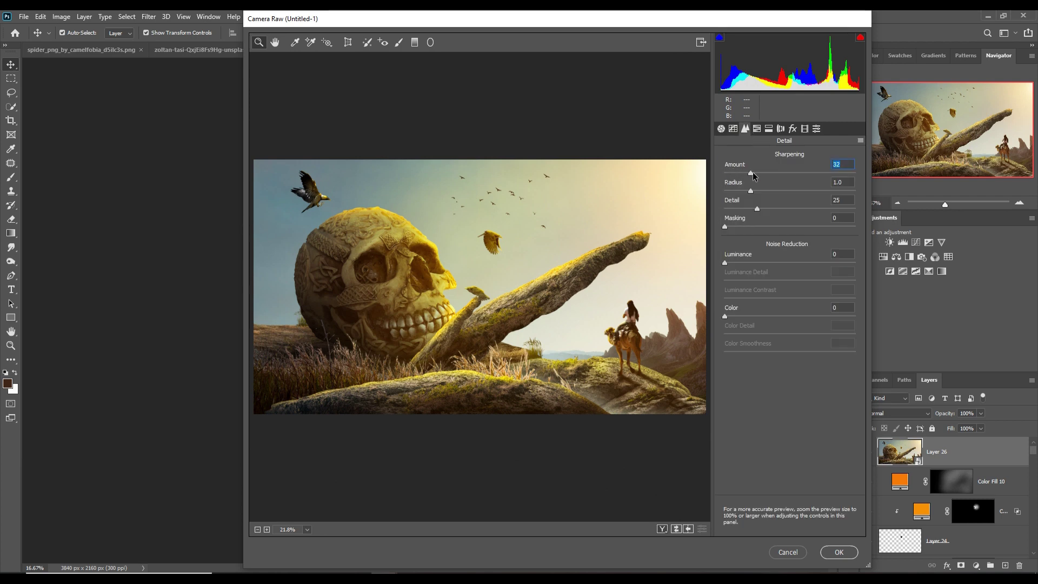
{"action": "left_click", "coordinate": [758, 129]}
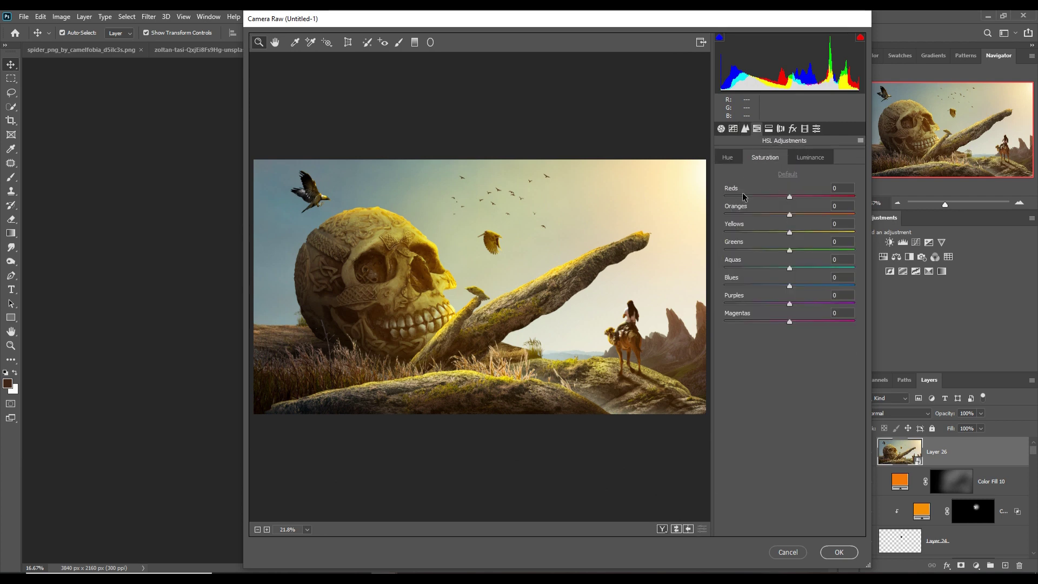
{"action": "left_click", "coordinate": [728, 157]}
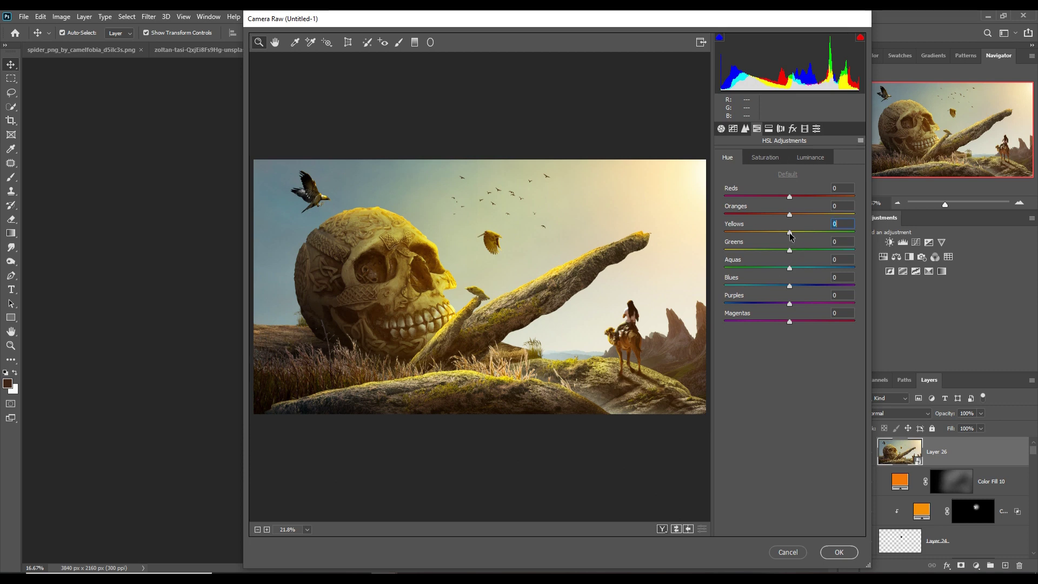
{"action": "left_click_drag", "start_coordinate": [790, 236], "coordinate": [779, 236]}
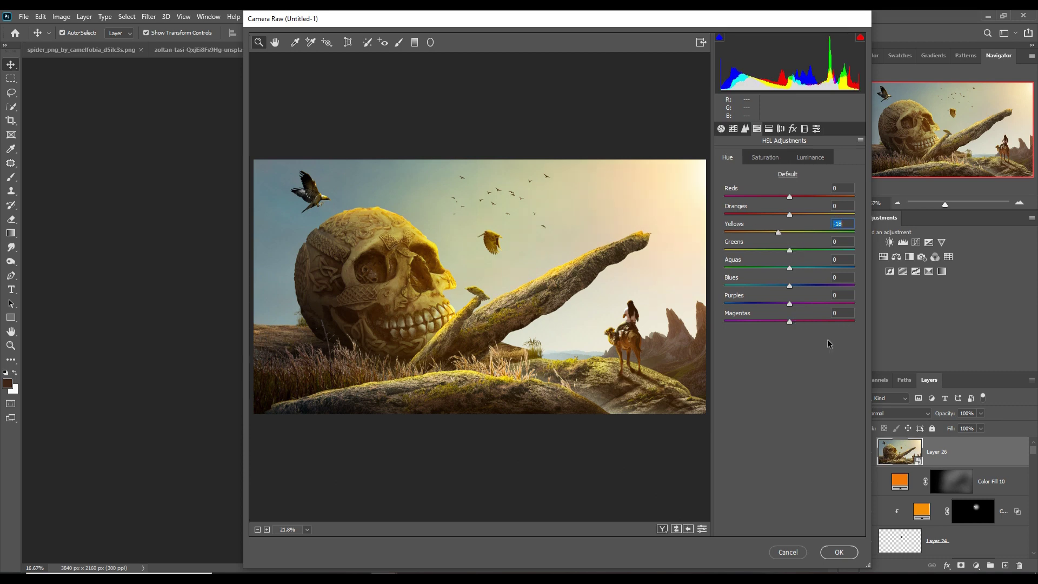
{"action": "left_click", "coordinate": [838, 552]}
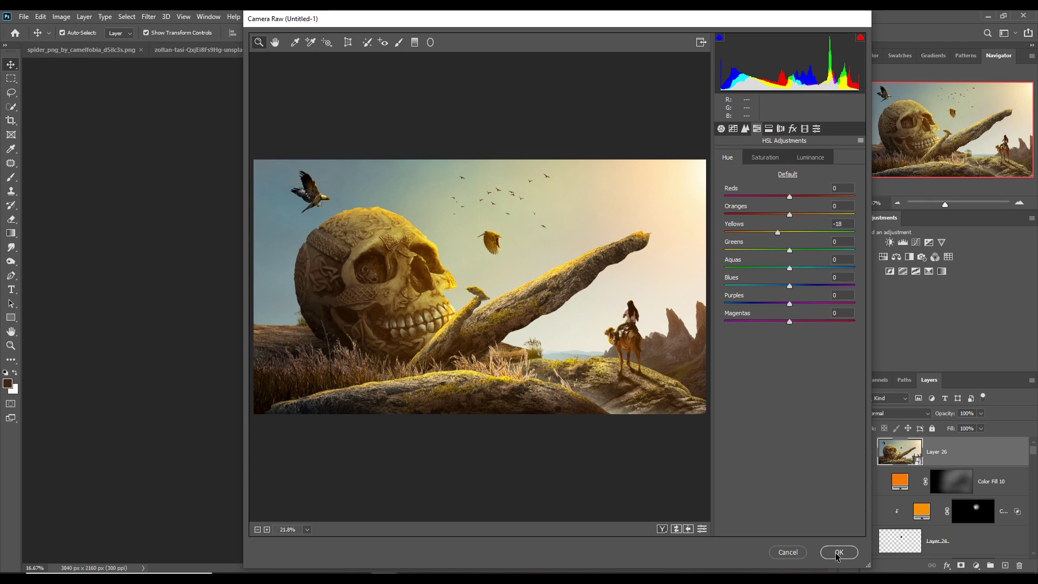